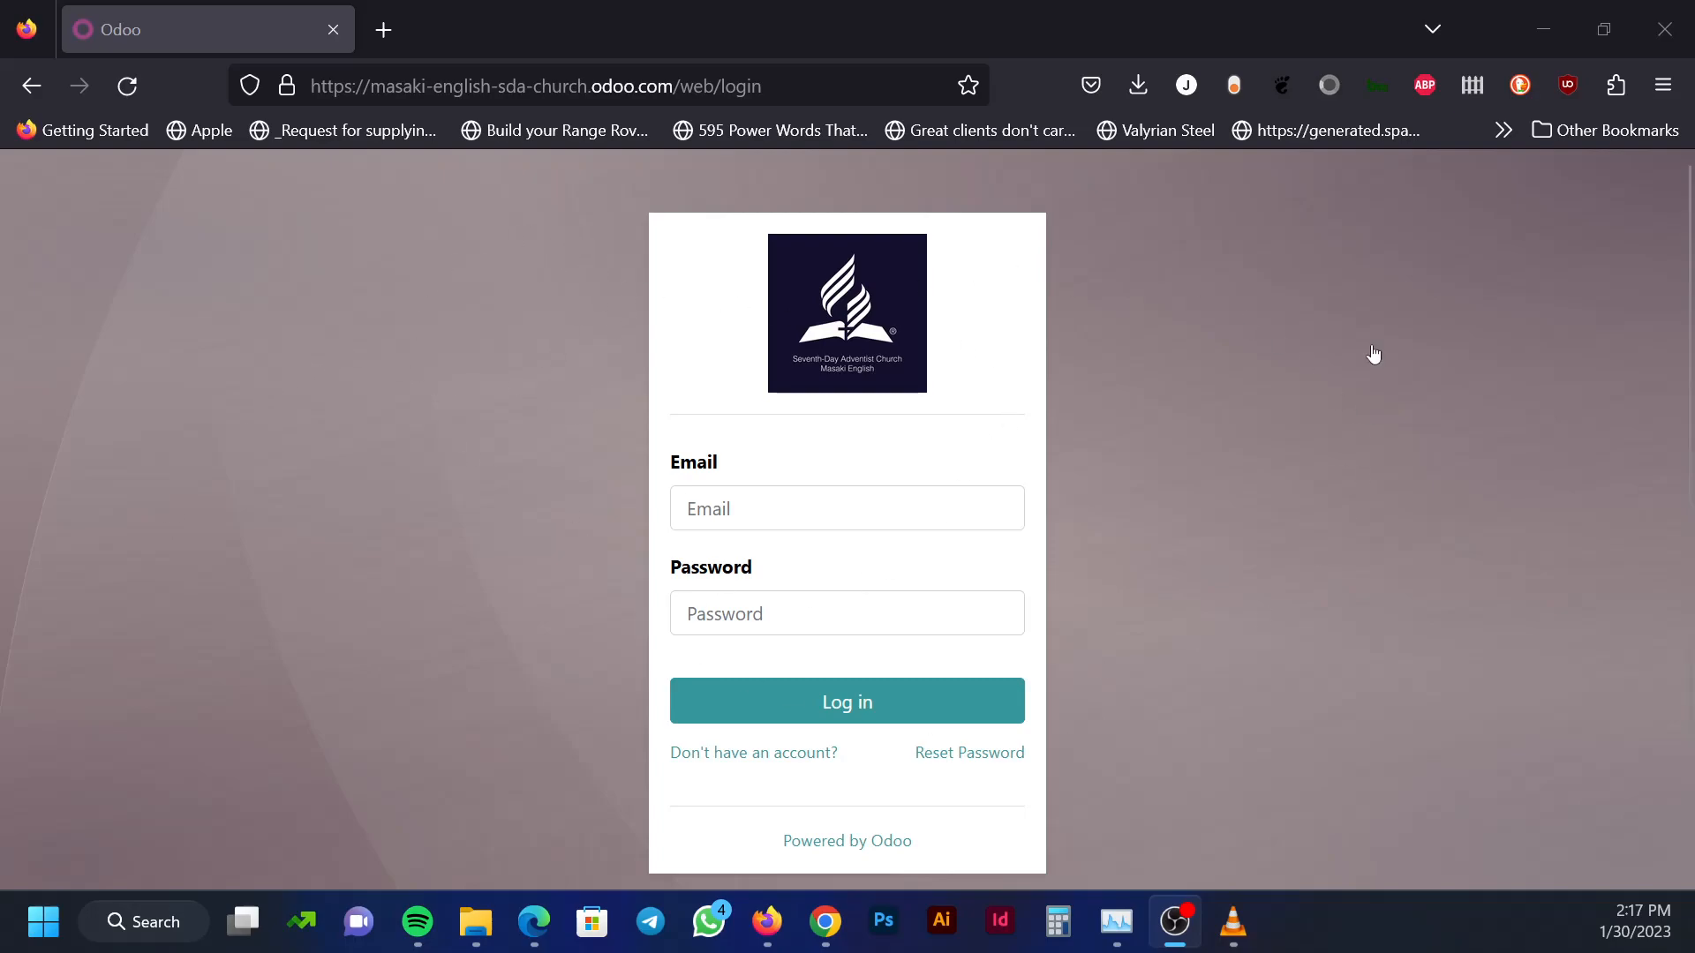
Log in to Odoo with the saved account's email and password from browser autofill
left_click(817, 506)
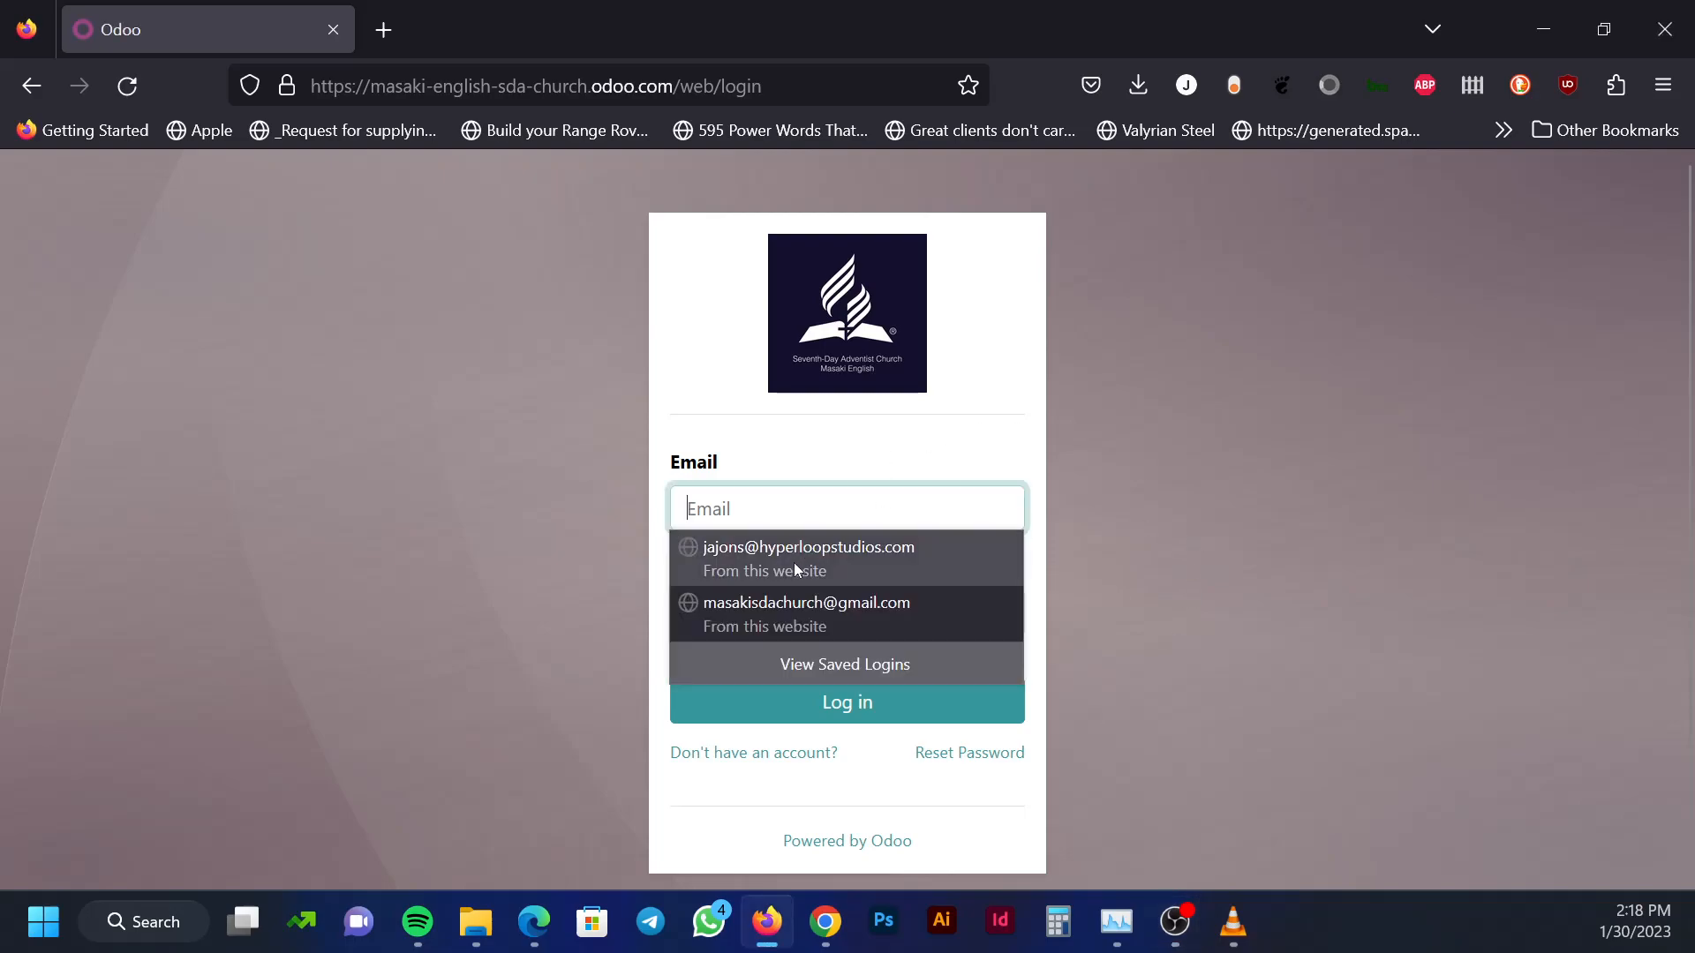
left_click(795, 569)
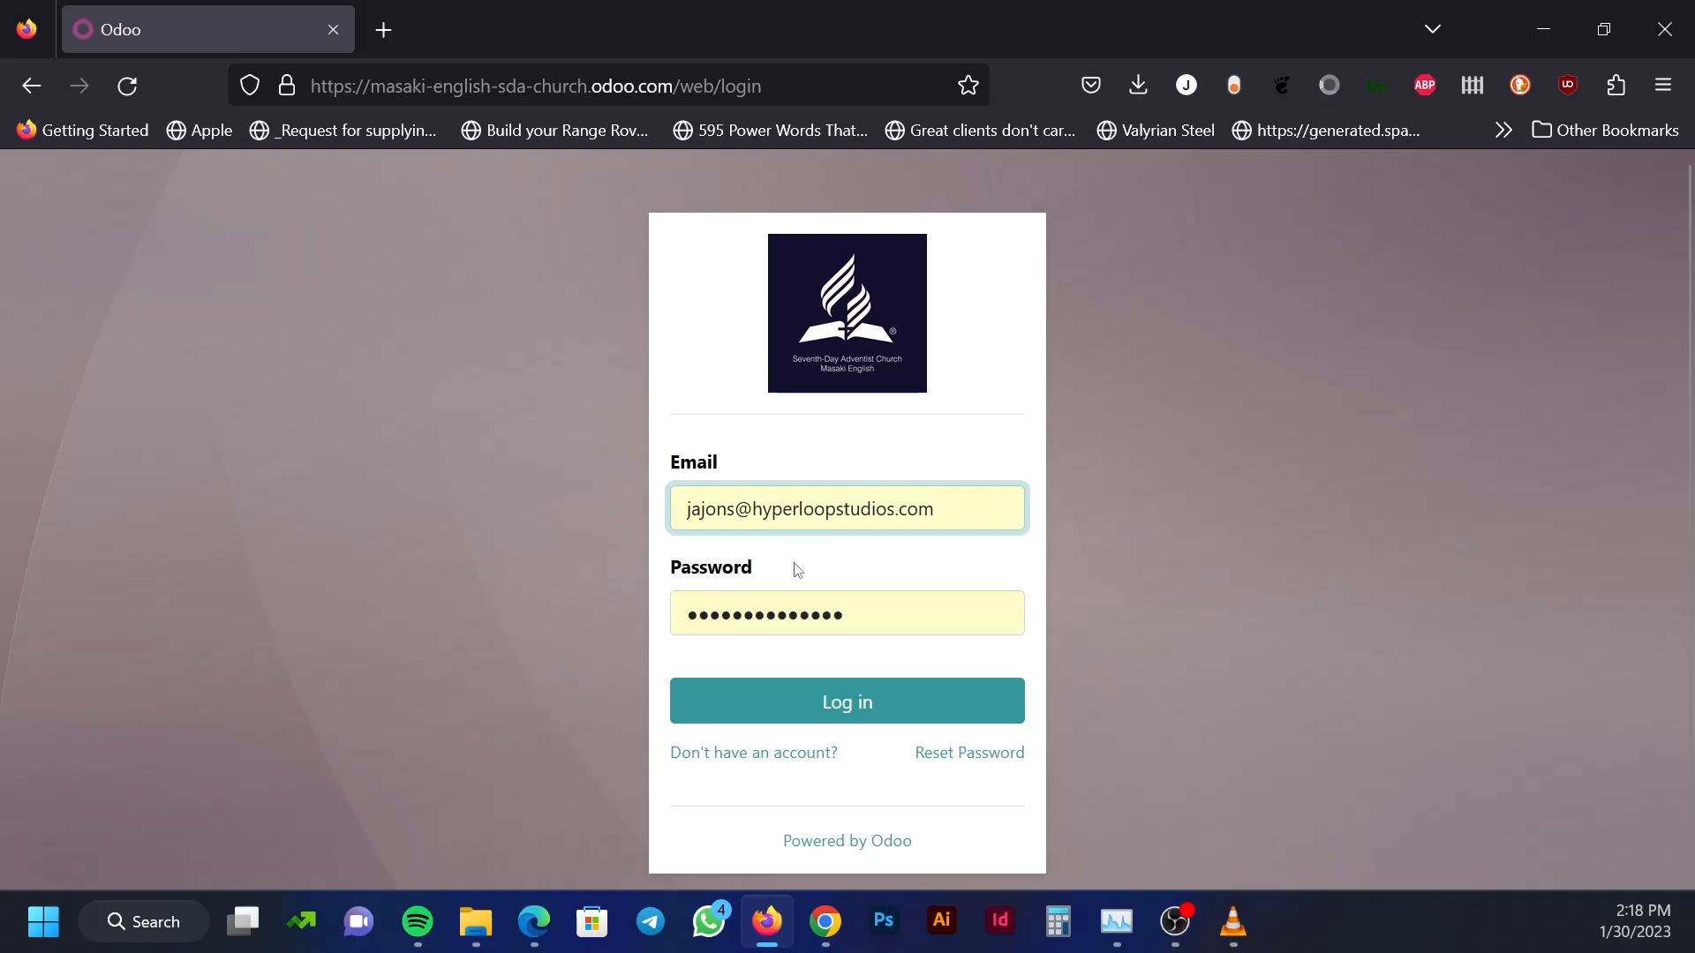
left_click(843, 708)
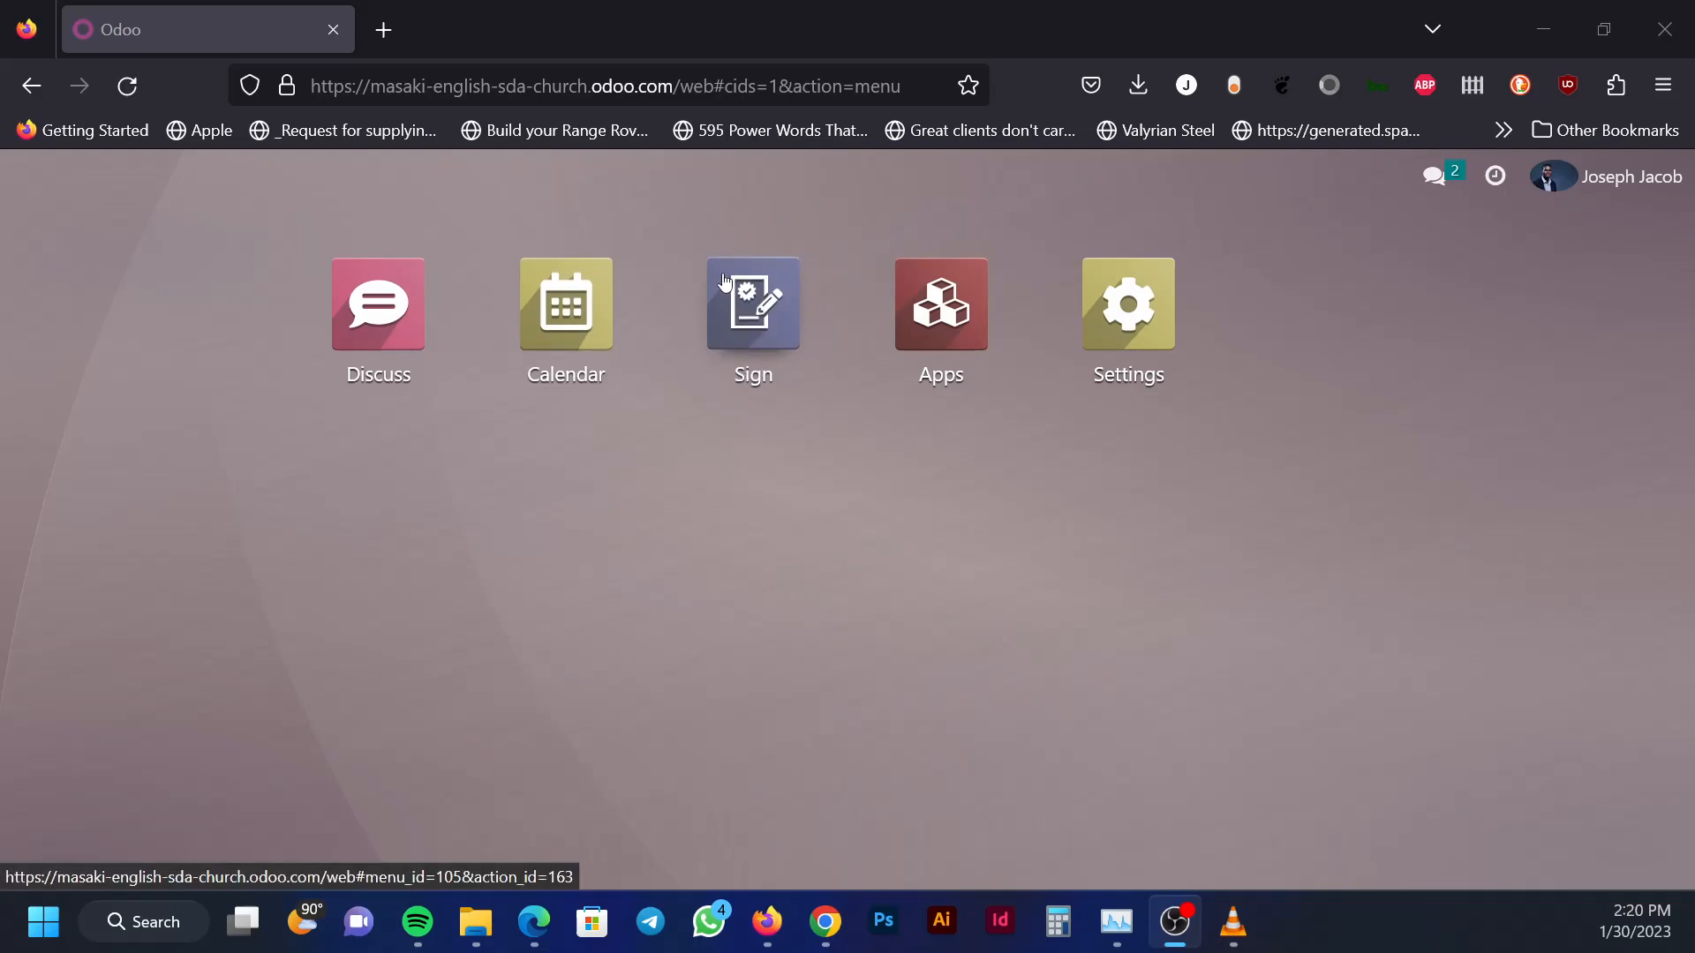
Open the Sign app from the Odoo home screen
left_click(753, 300)
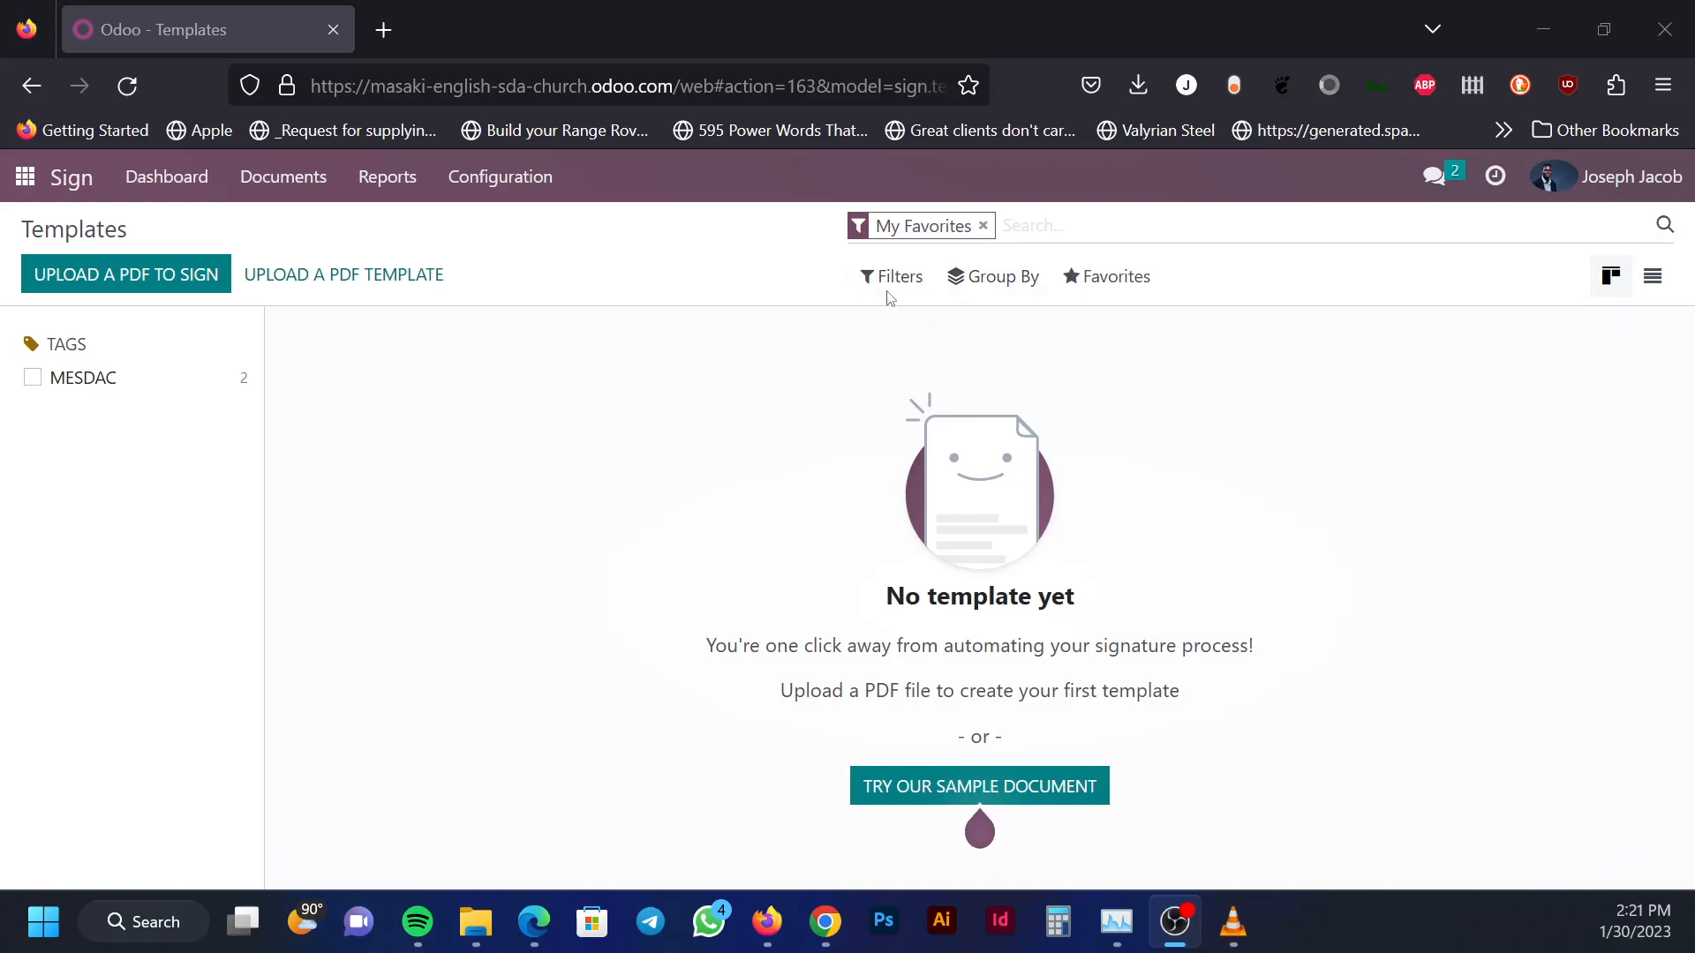
Remove the My Favorites facet so all Sign templates are listed
left_click(983, 227)
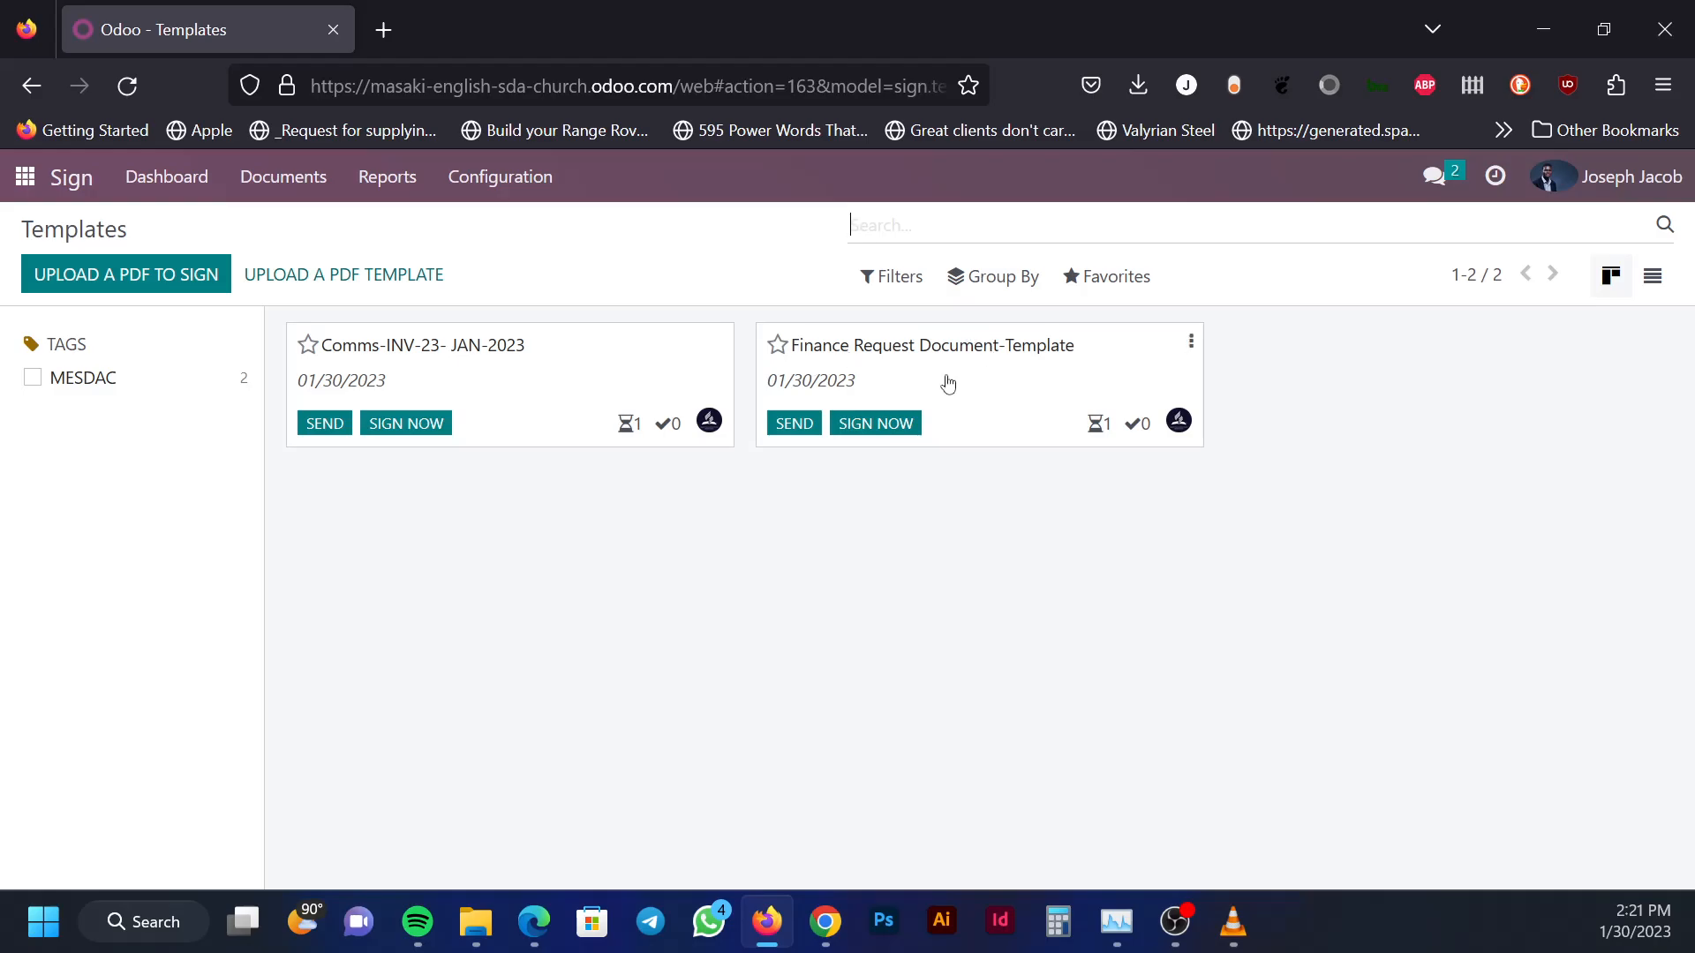
Star the Finance Request Document-Template card as a favourite
left_click(776, 346)
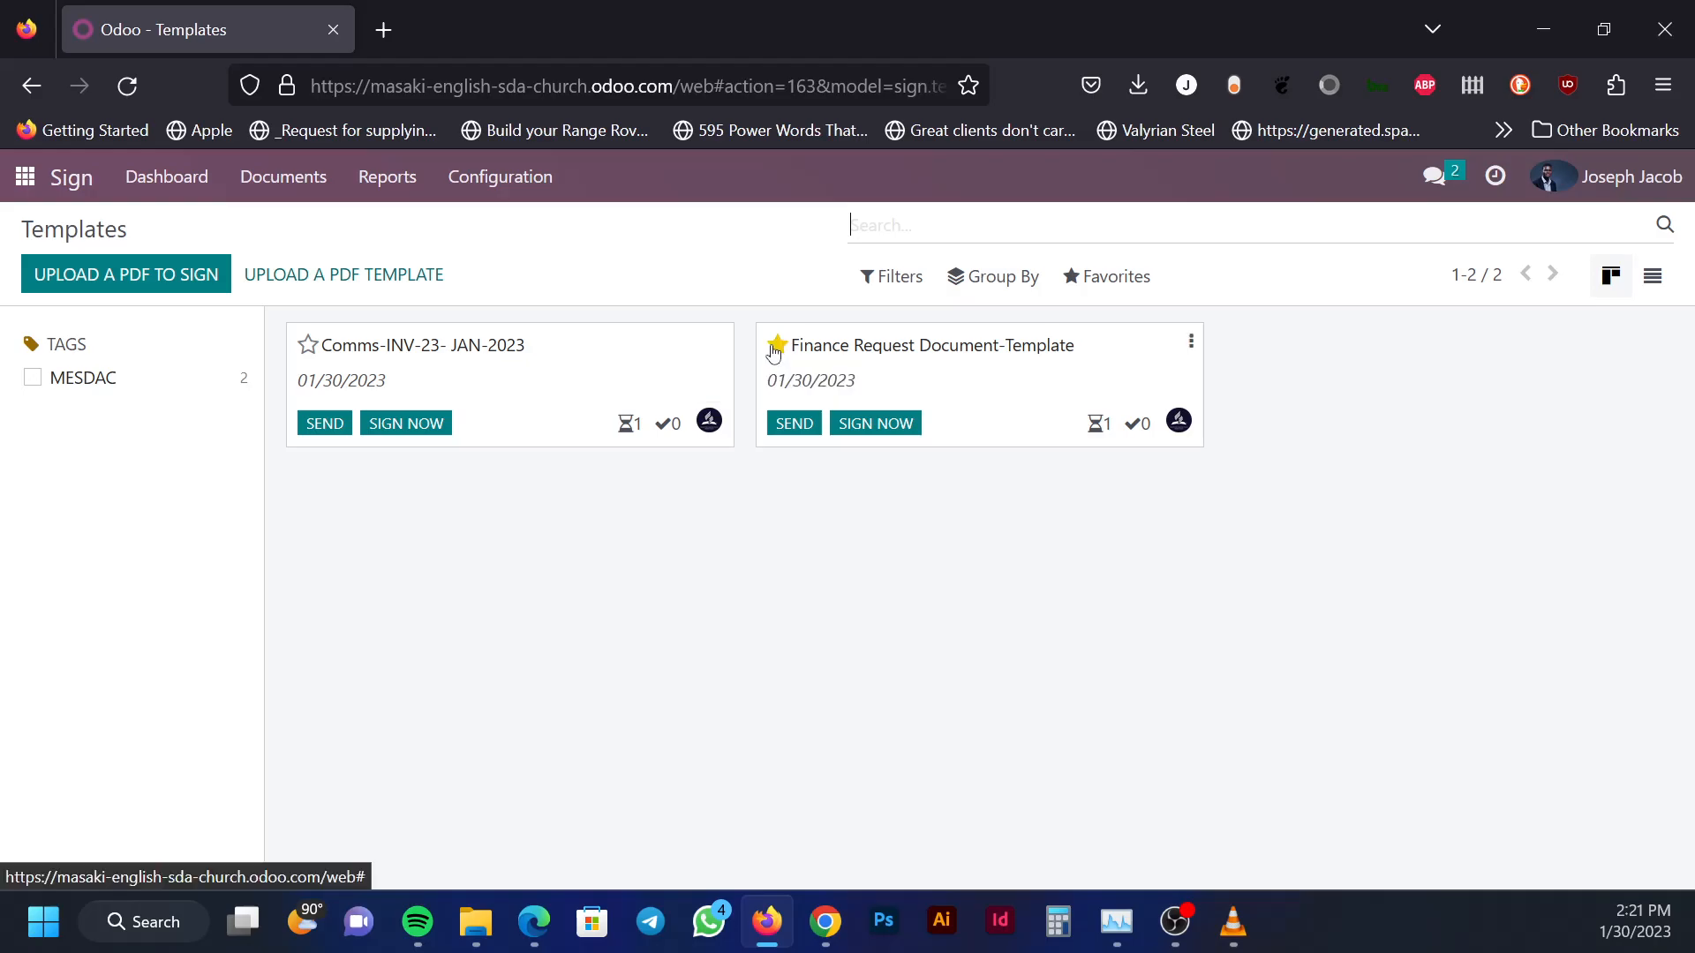
left_click(778, 349)
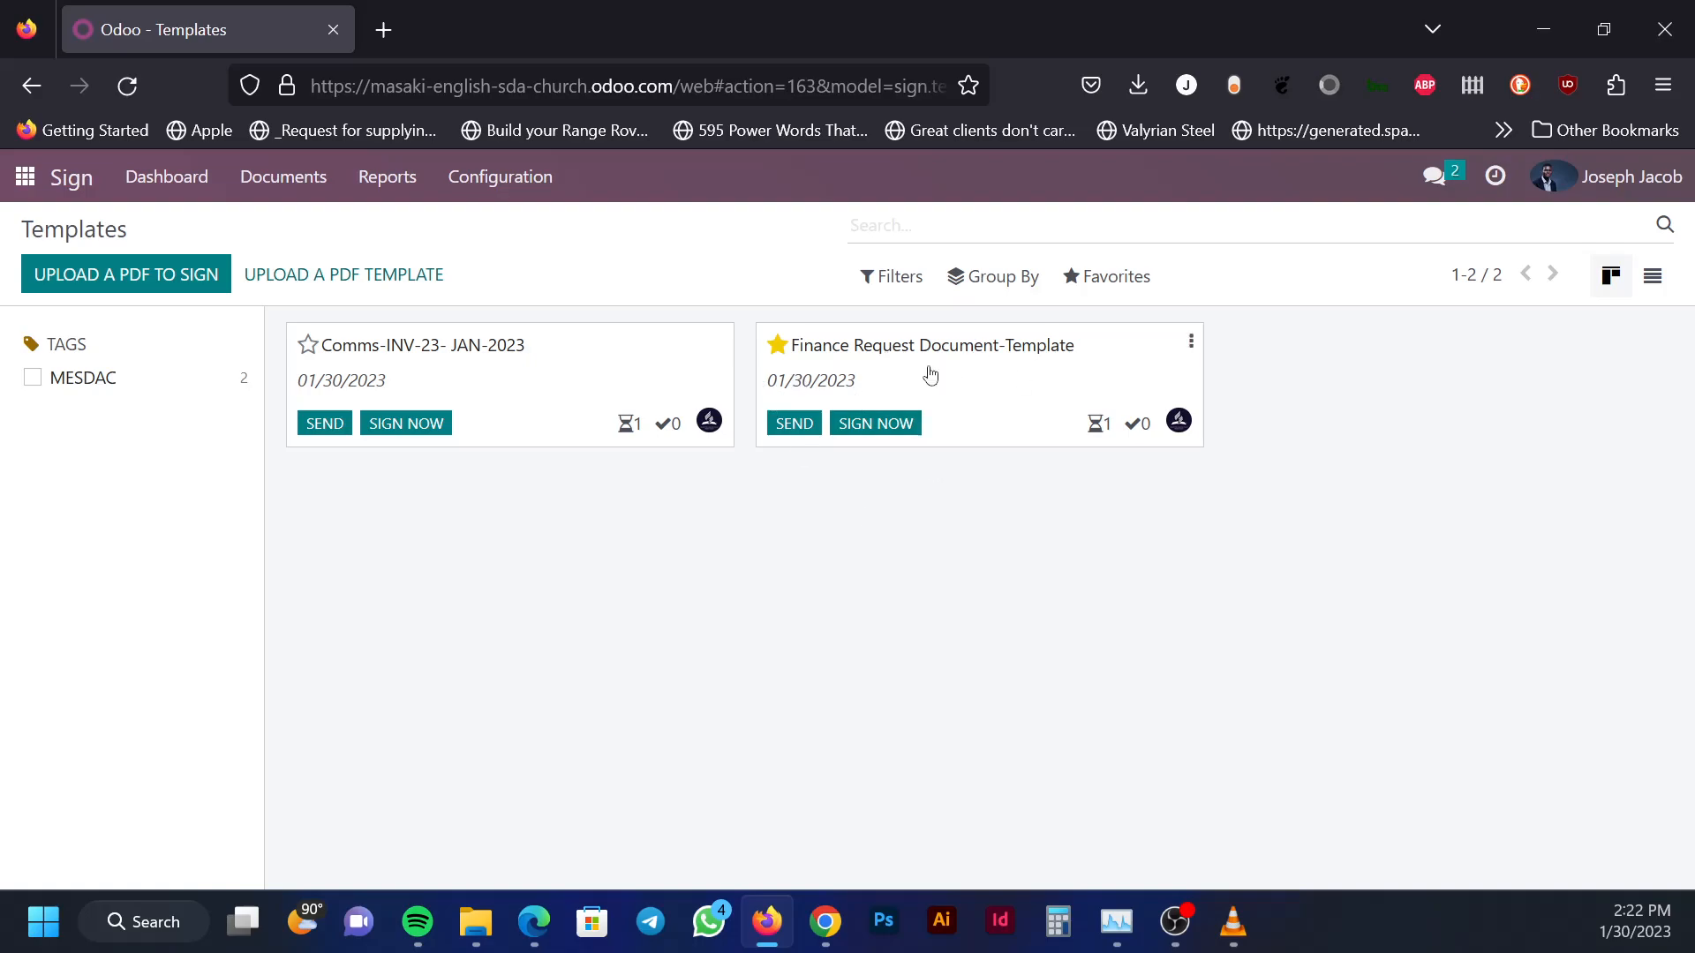
Toggle the Finance Request template's star and reload the Templates page with My Favorites applied
left_click(1120, 289)
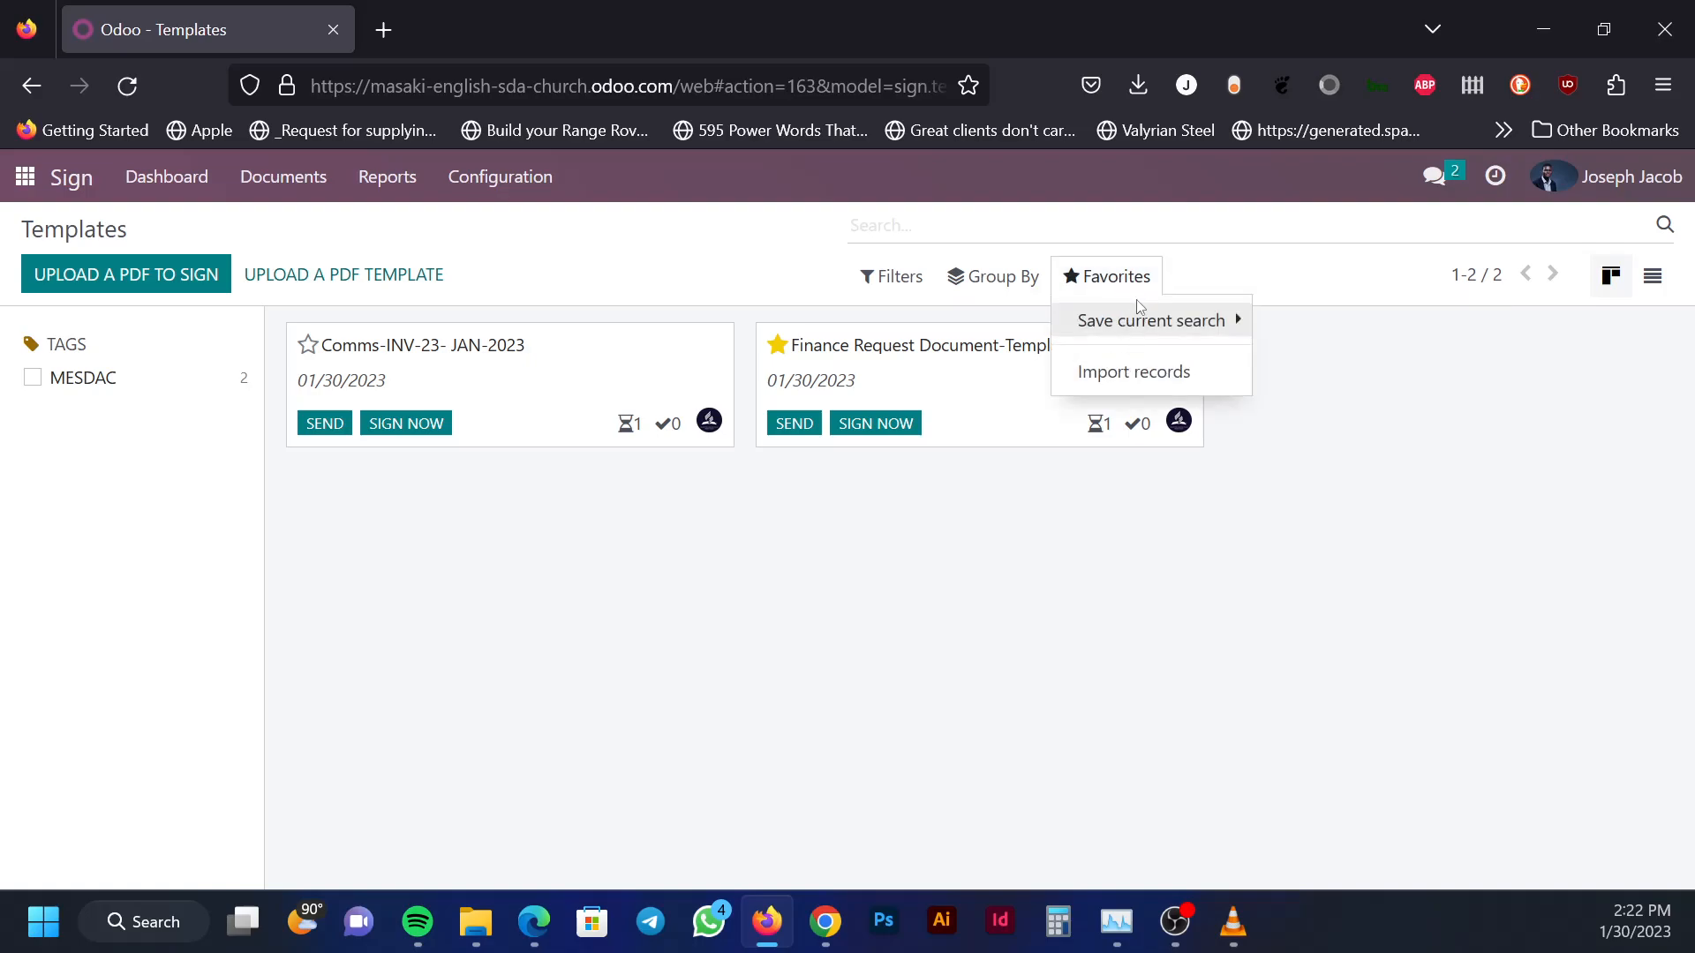
left_click(1134, 551)
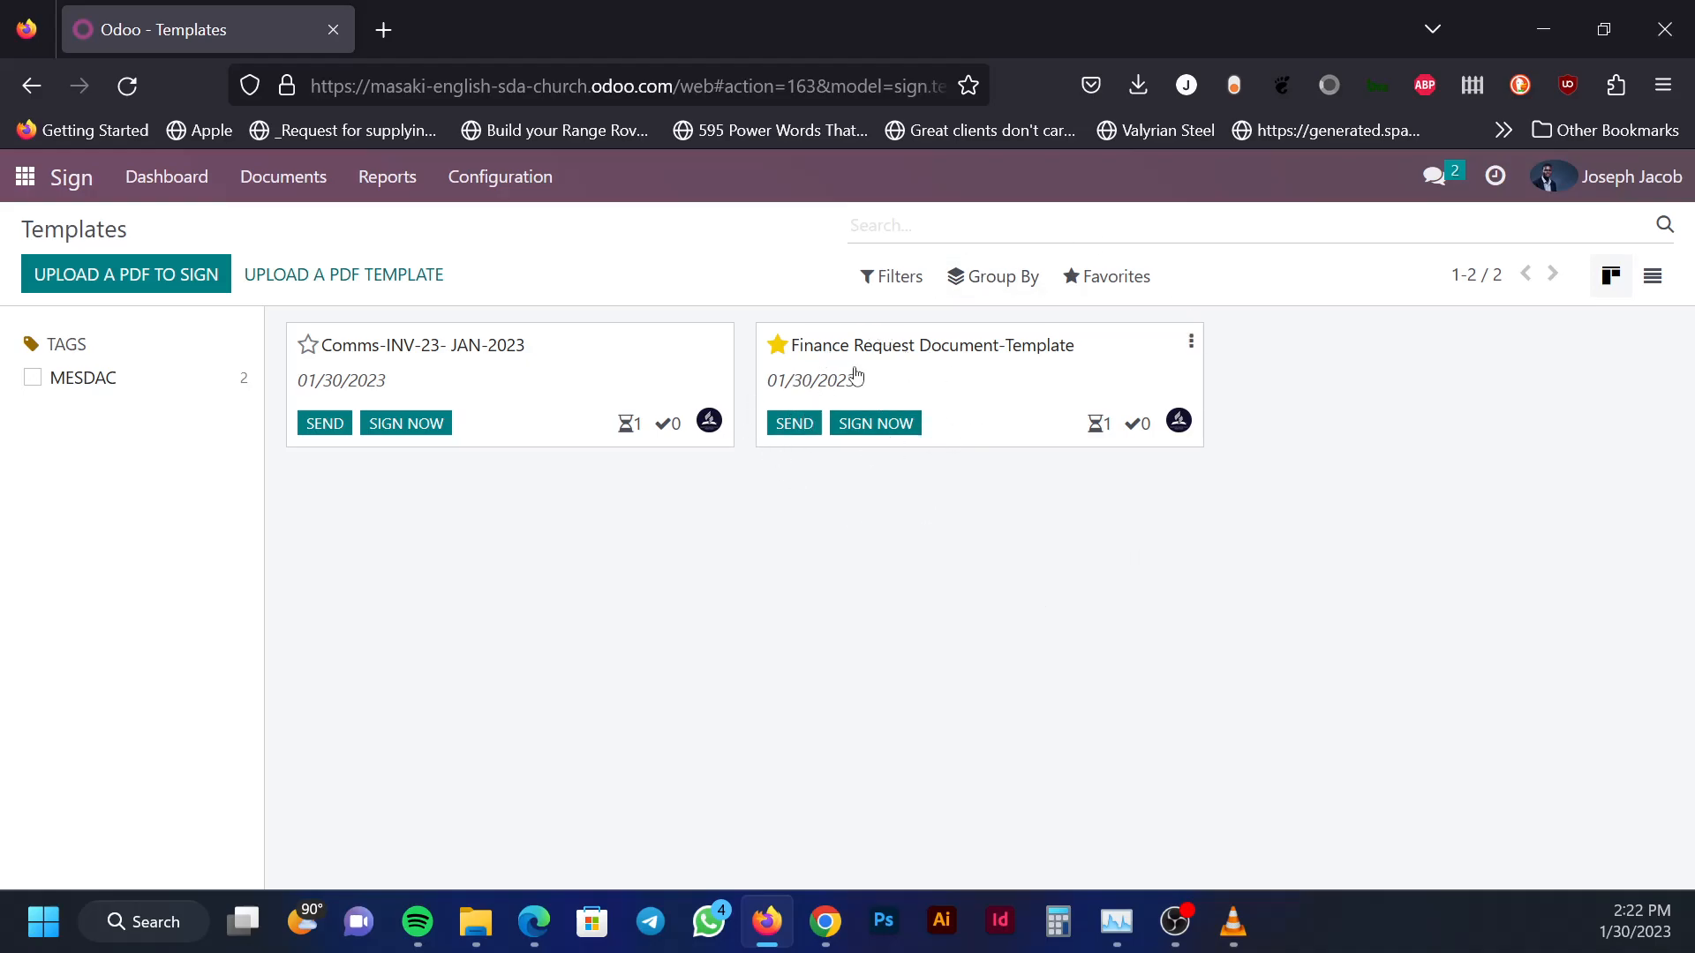
left_click(778, 345)
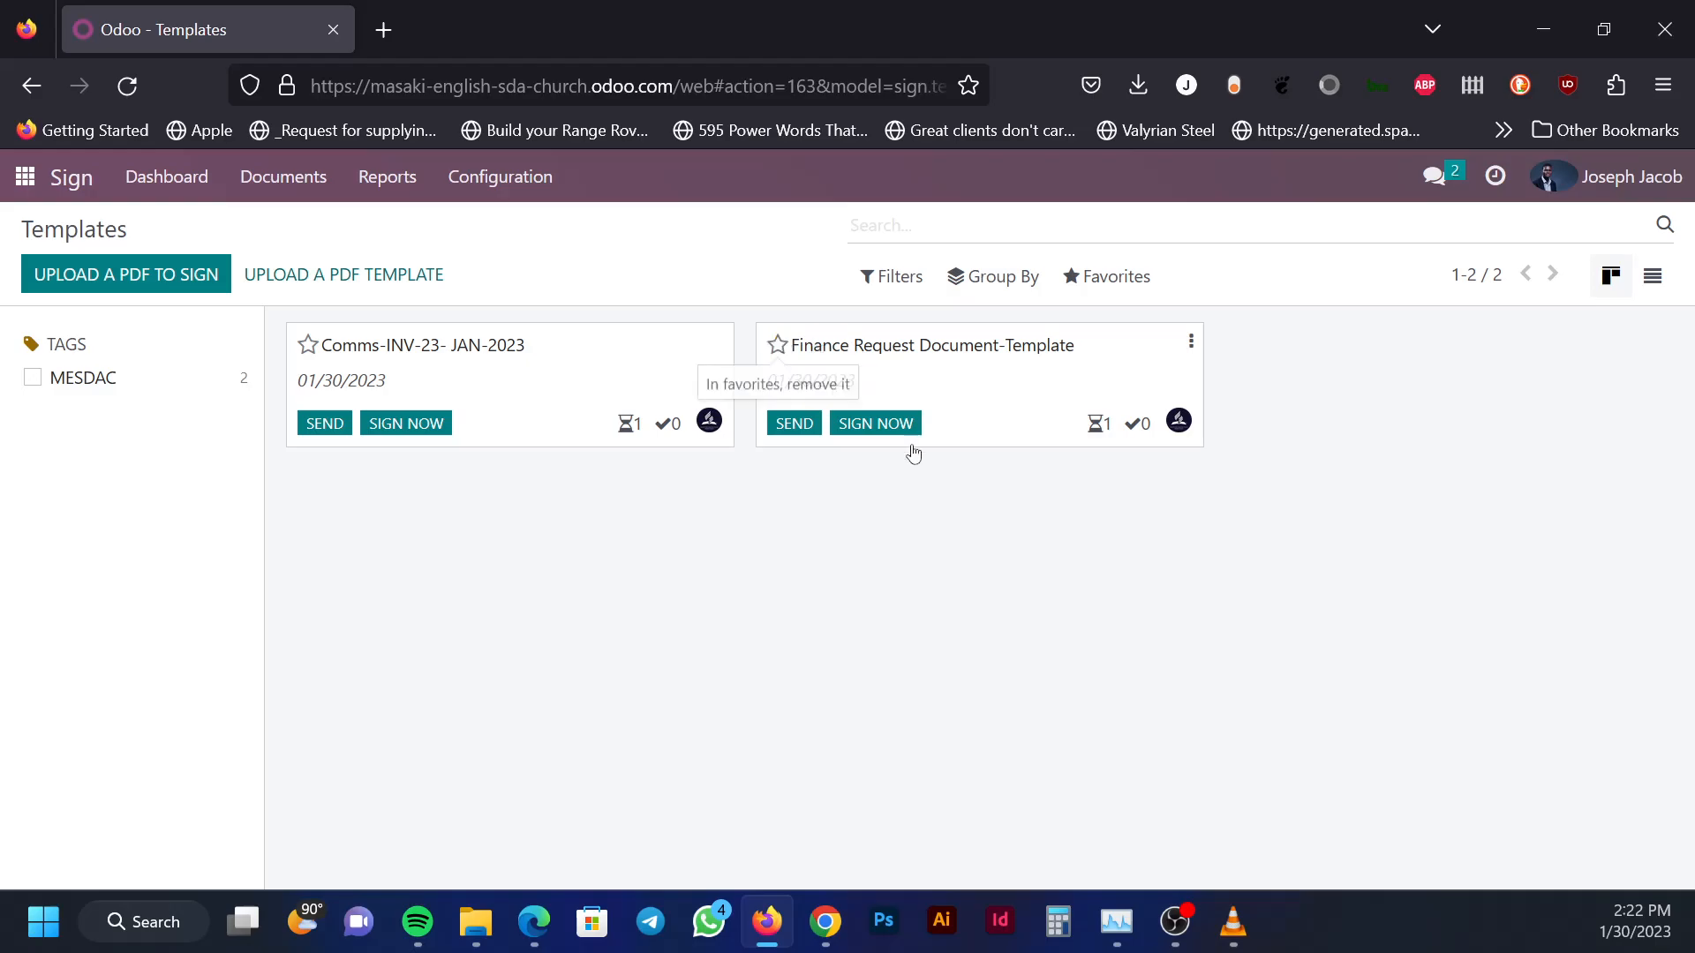
key("F5")
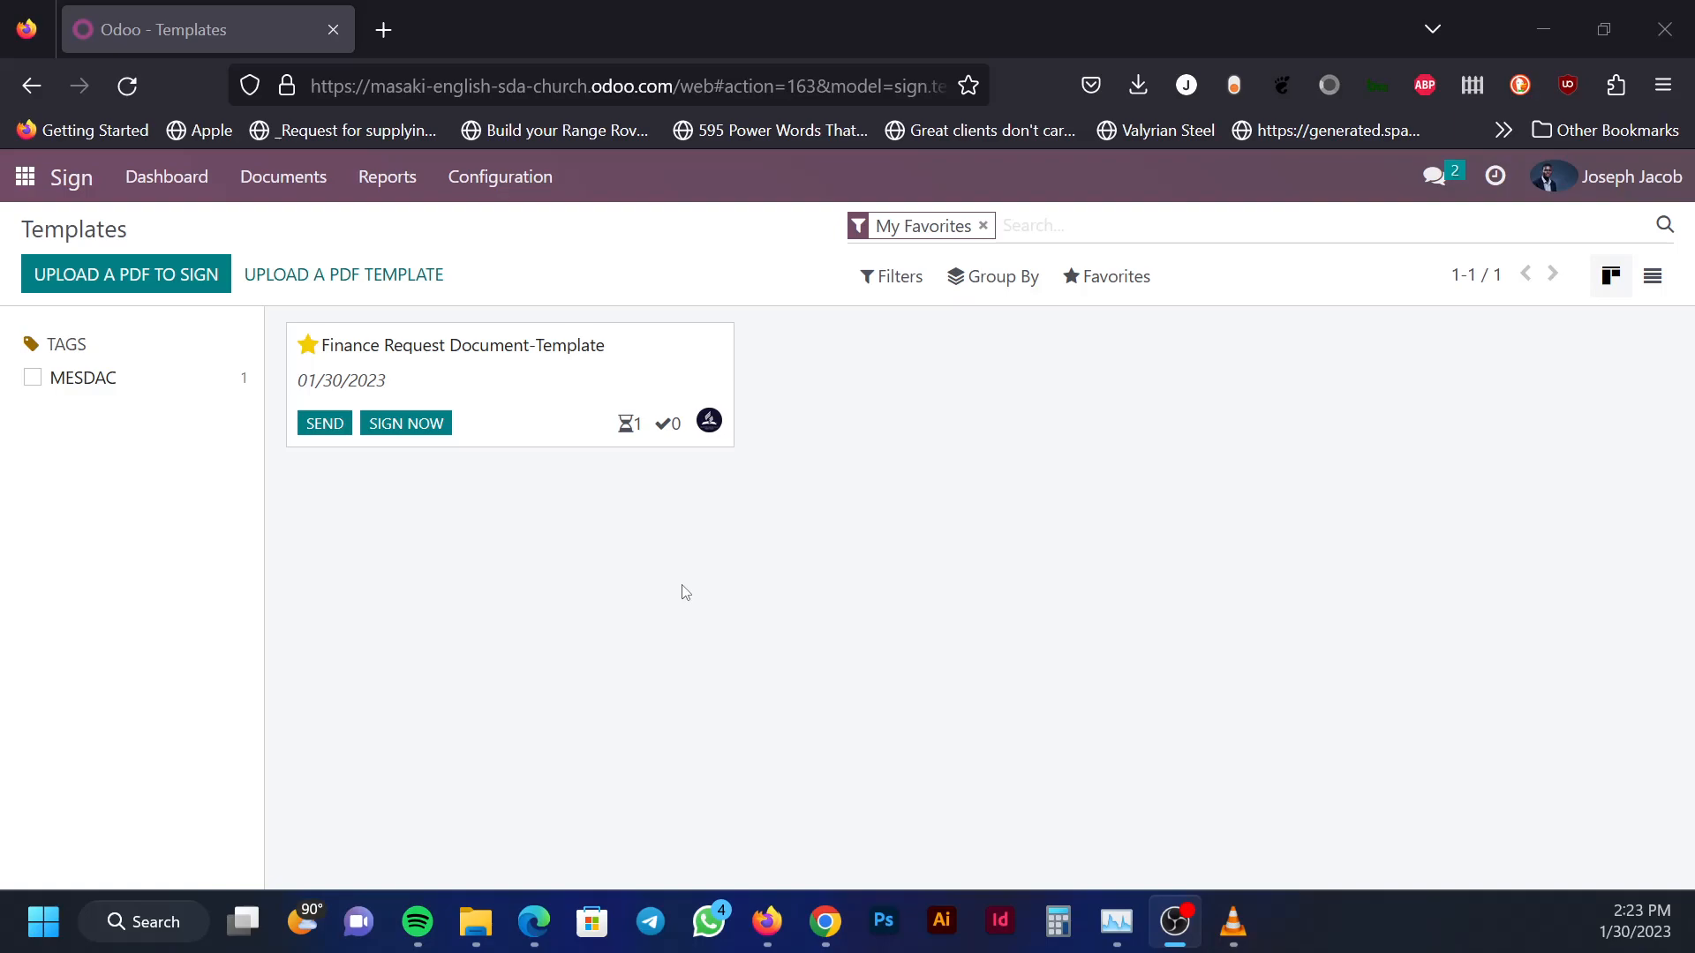
Open the Finance Request Document-Template from the Templates kanban view
left_click(484, 378)
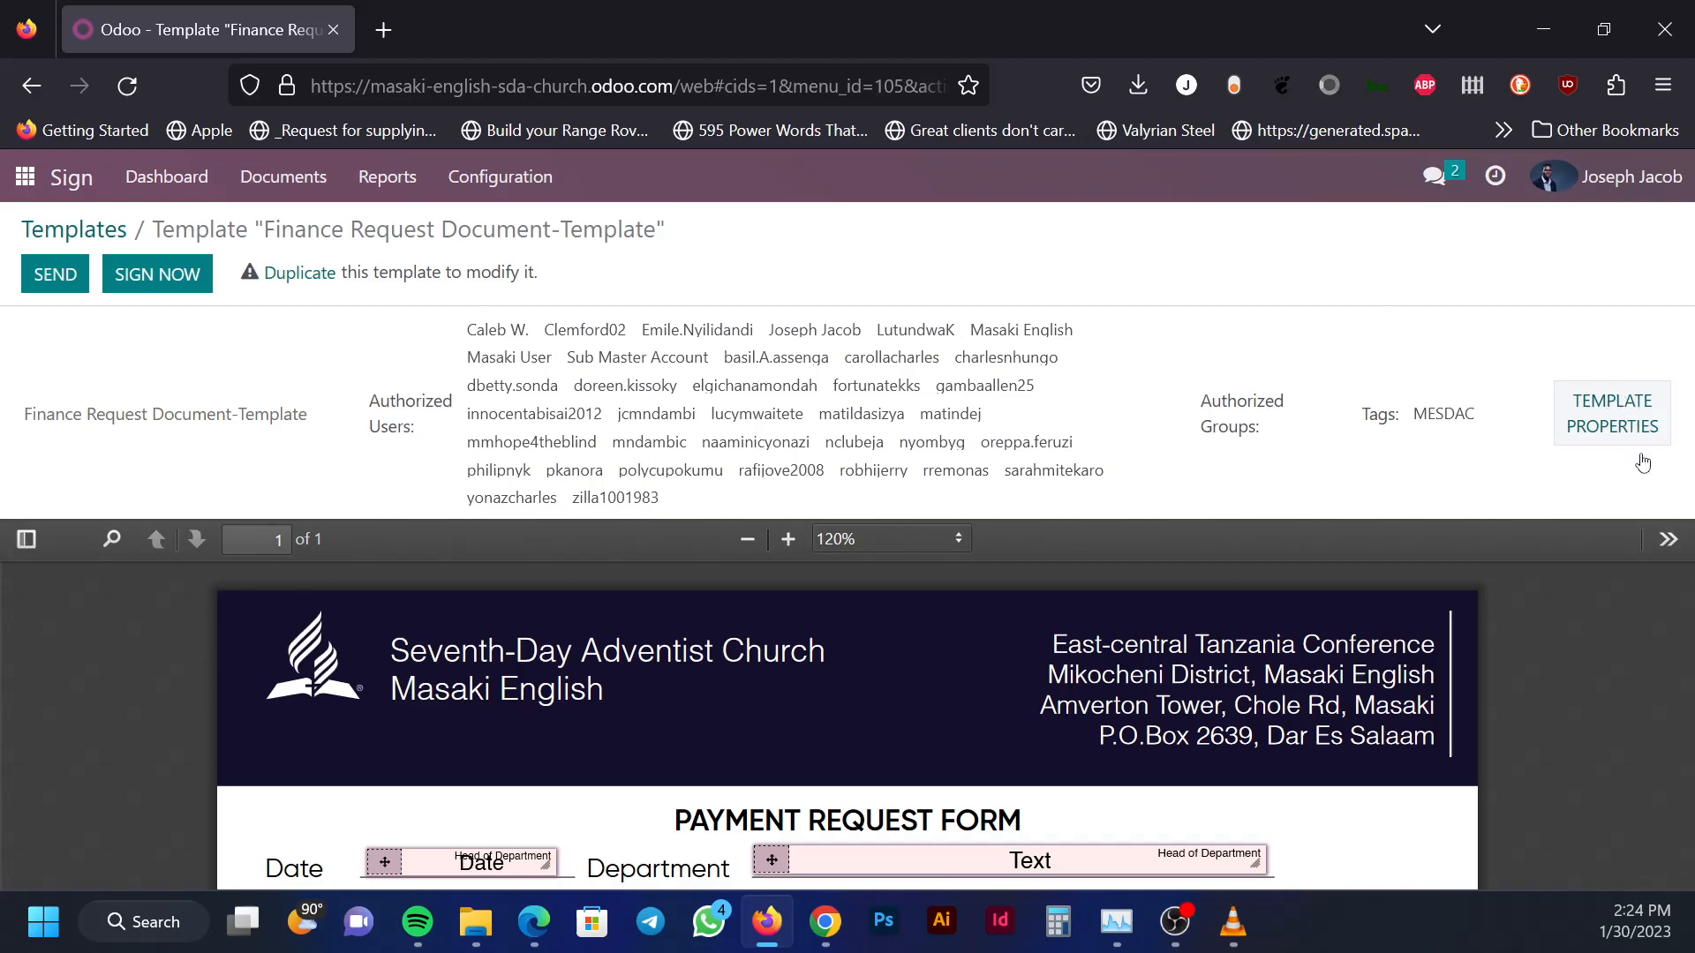
Open the Finance Request template's properties and scroll down to its Document tab
left_click(1627, 414)
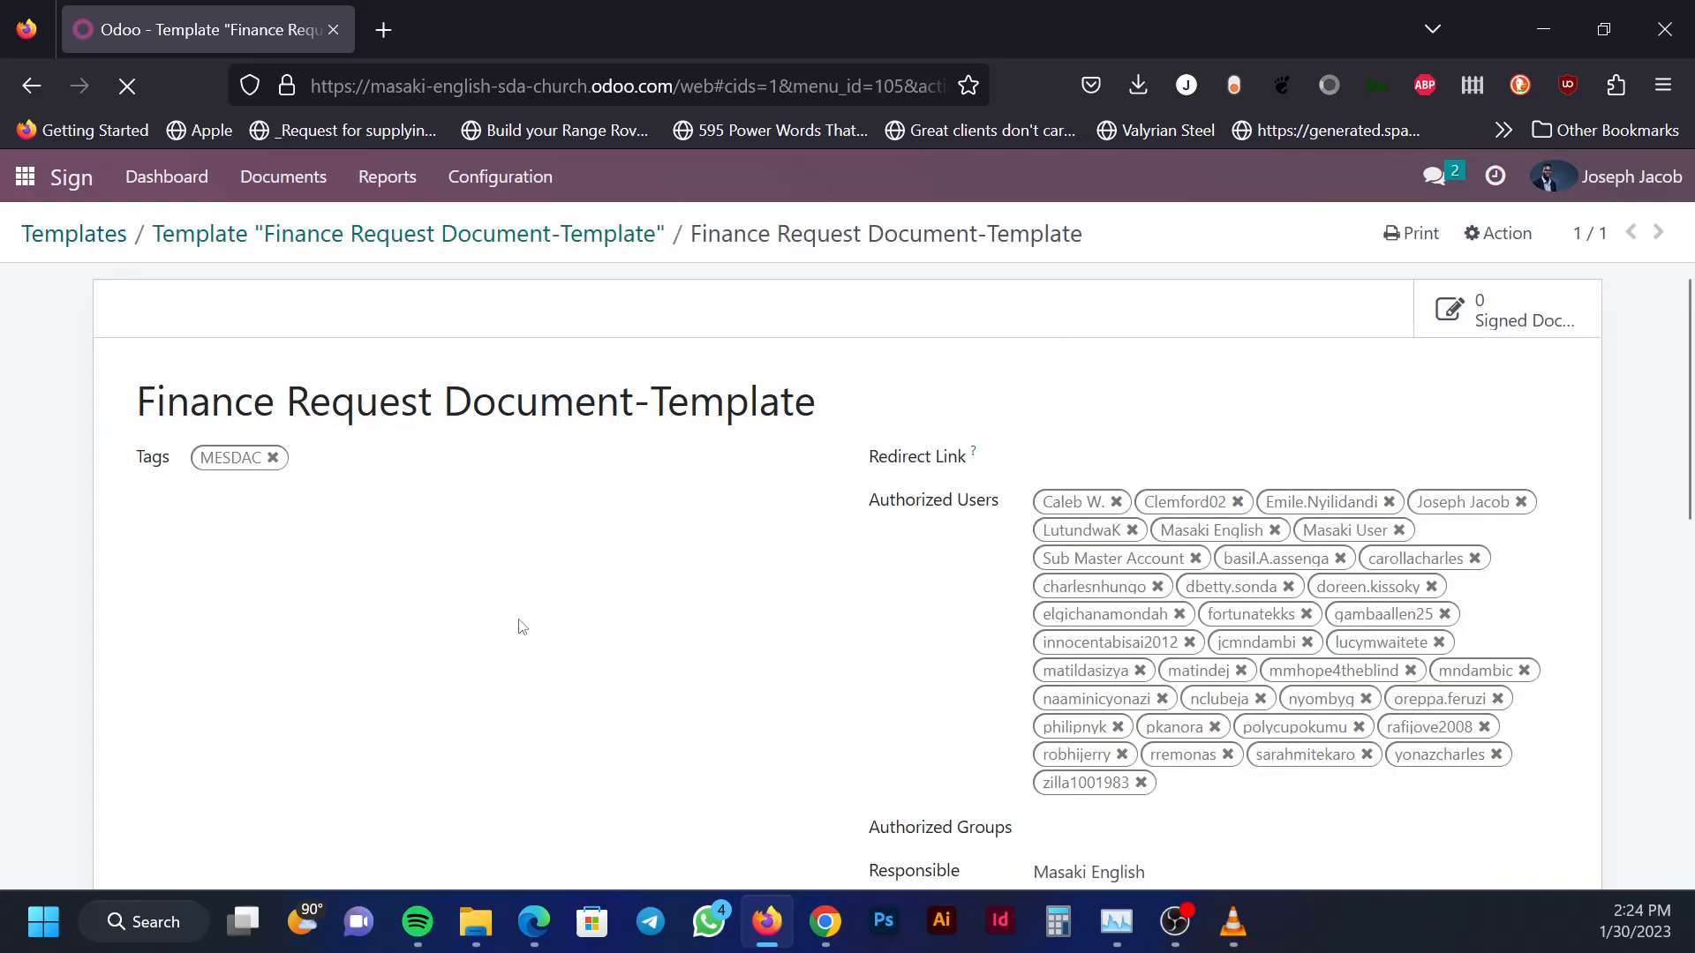
scroll(836, 676, "down", 1)
scroll(821, 667, "down", 5)
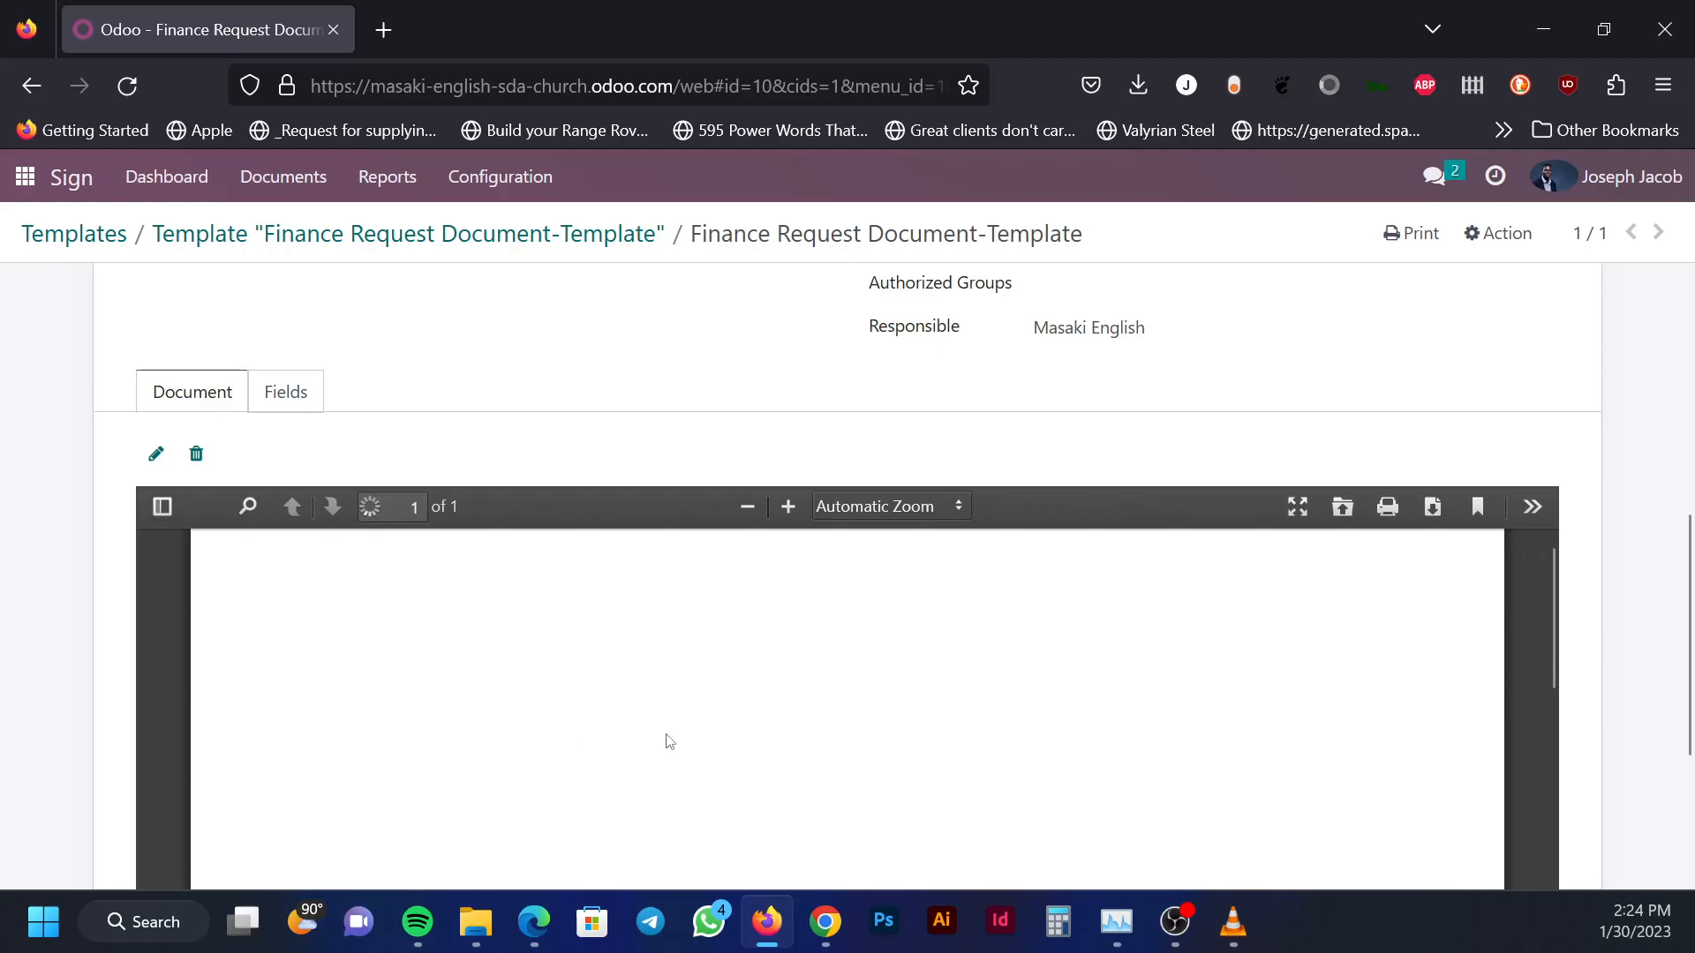
left_click(1434, 508)
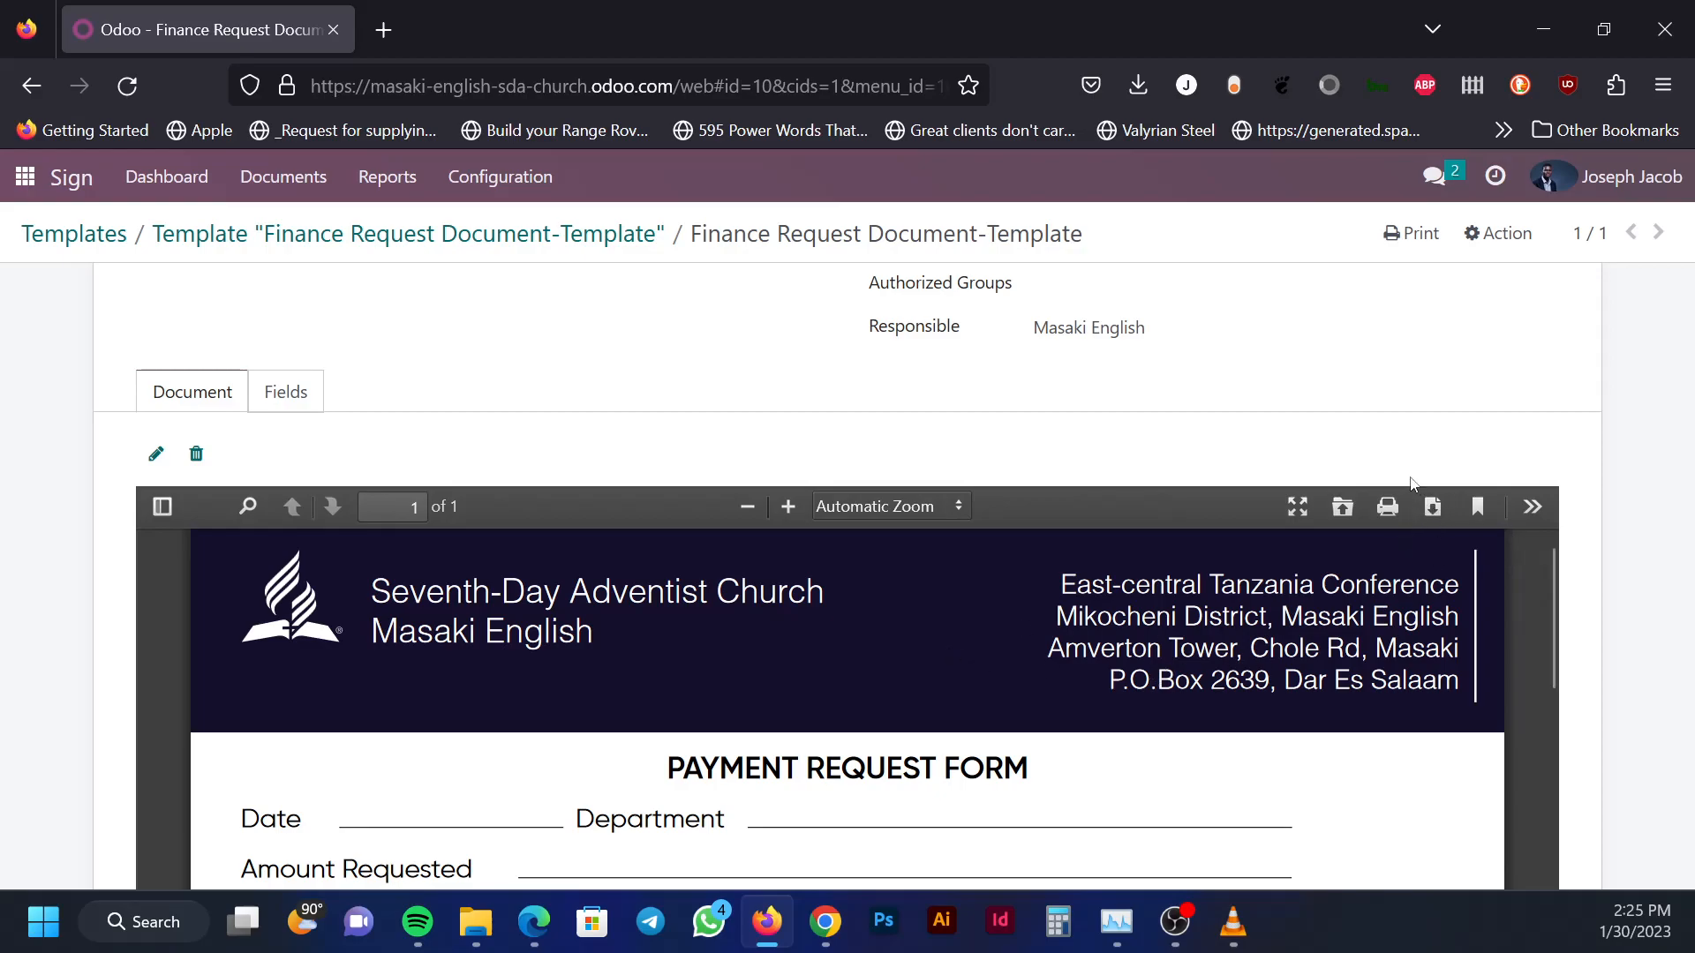
scroll(733, 664, "up", 1)
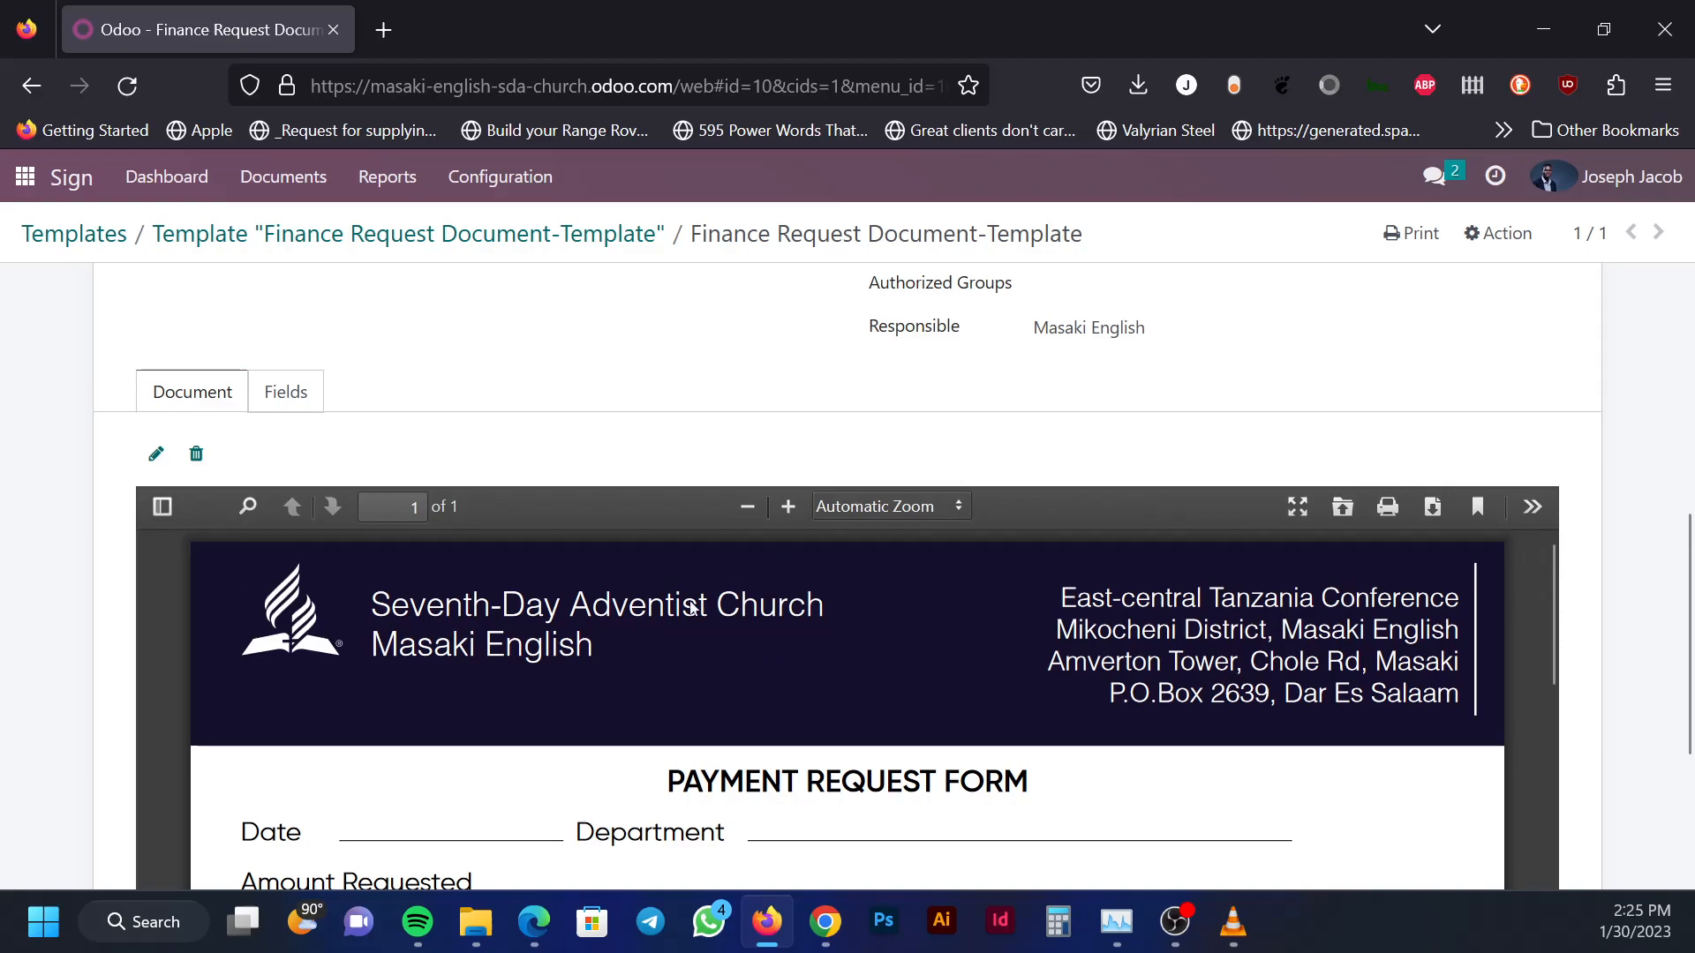
scroll(625, 617, "down", 3)
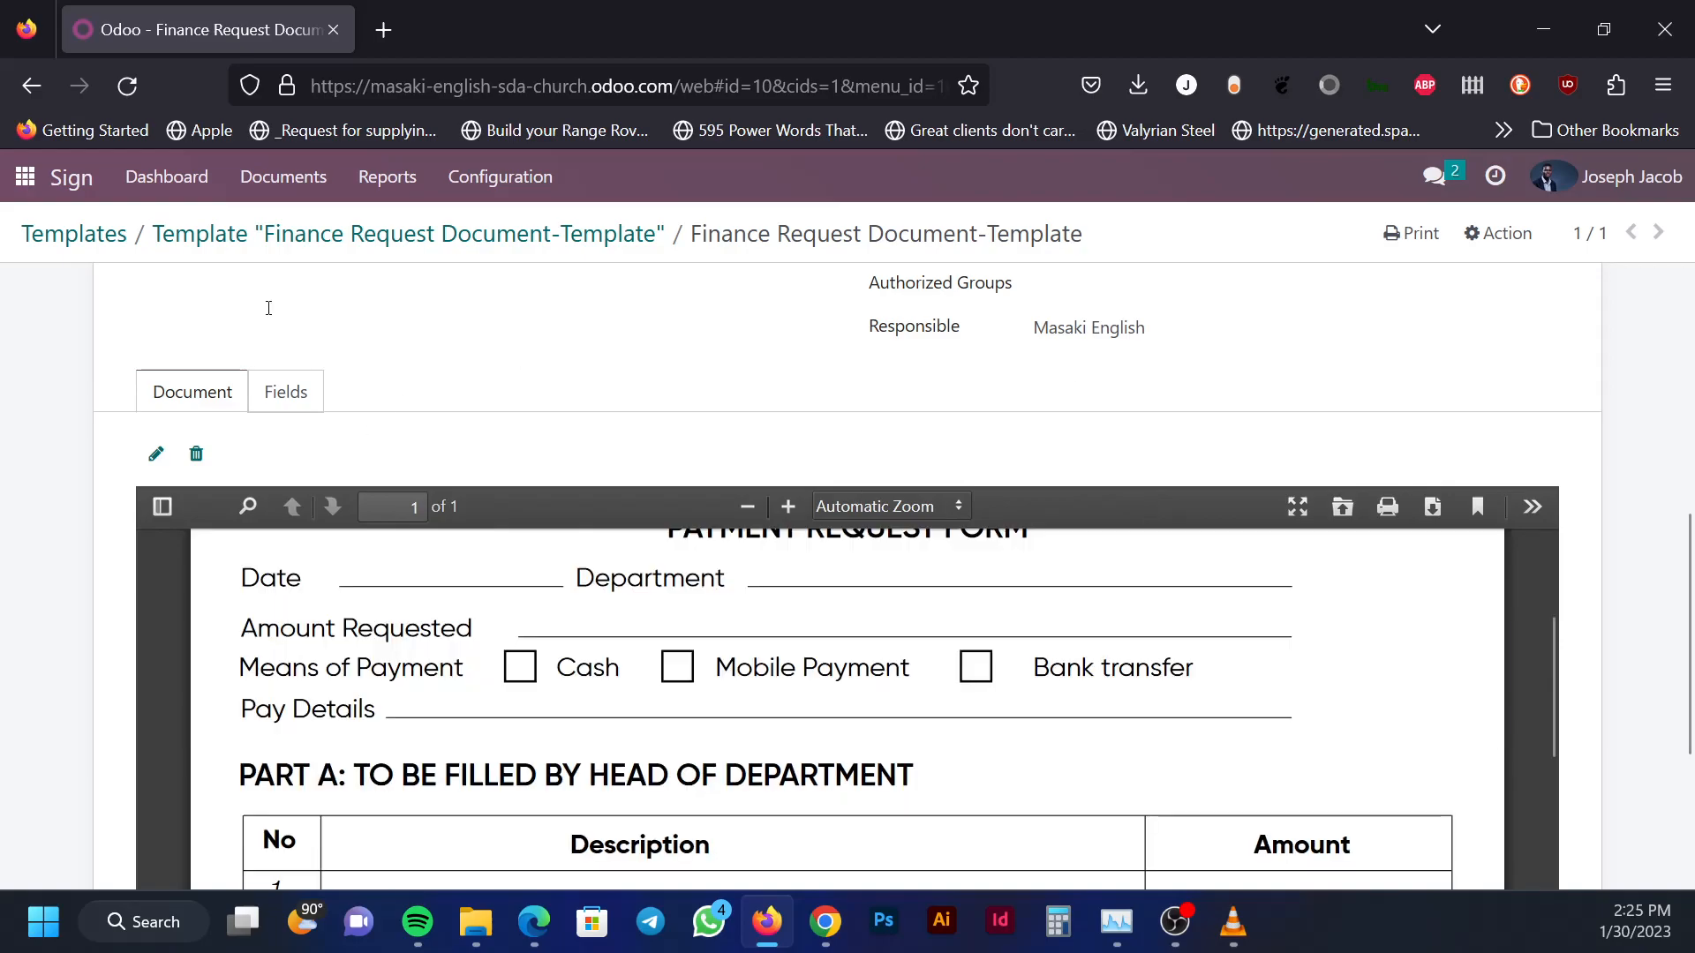
Return to the Sign templates list showing the starred Finance Request Document-Template
left_click(296, 179)
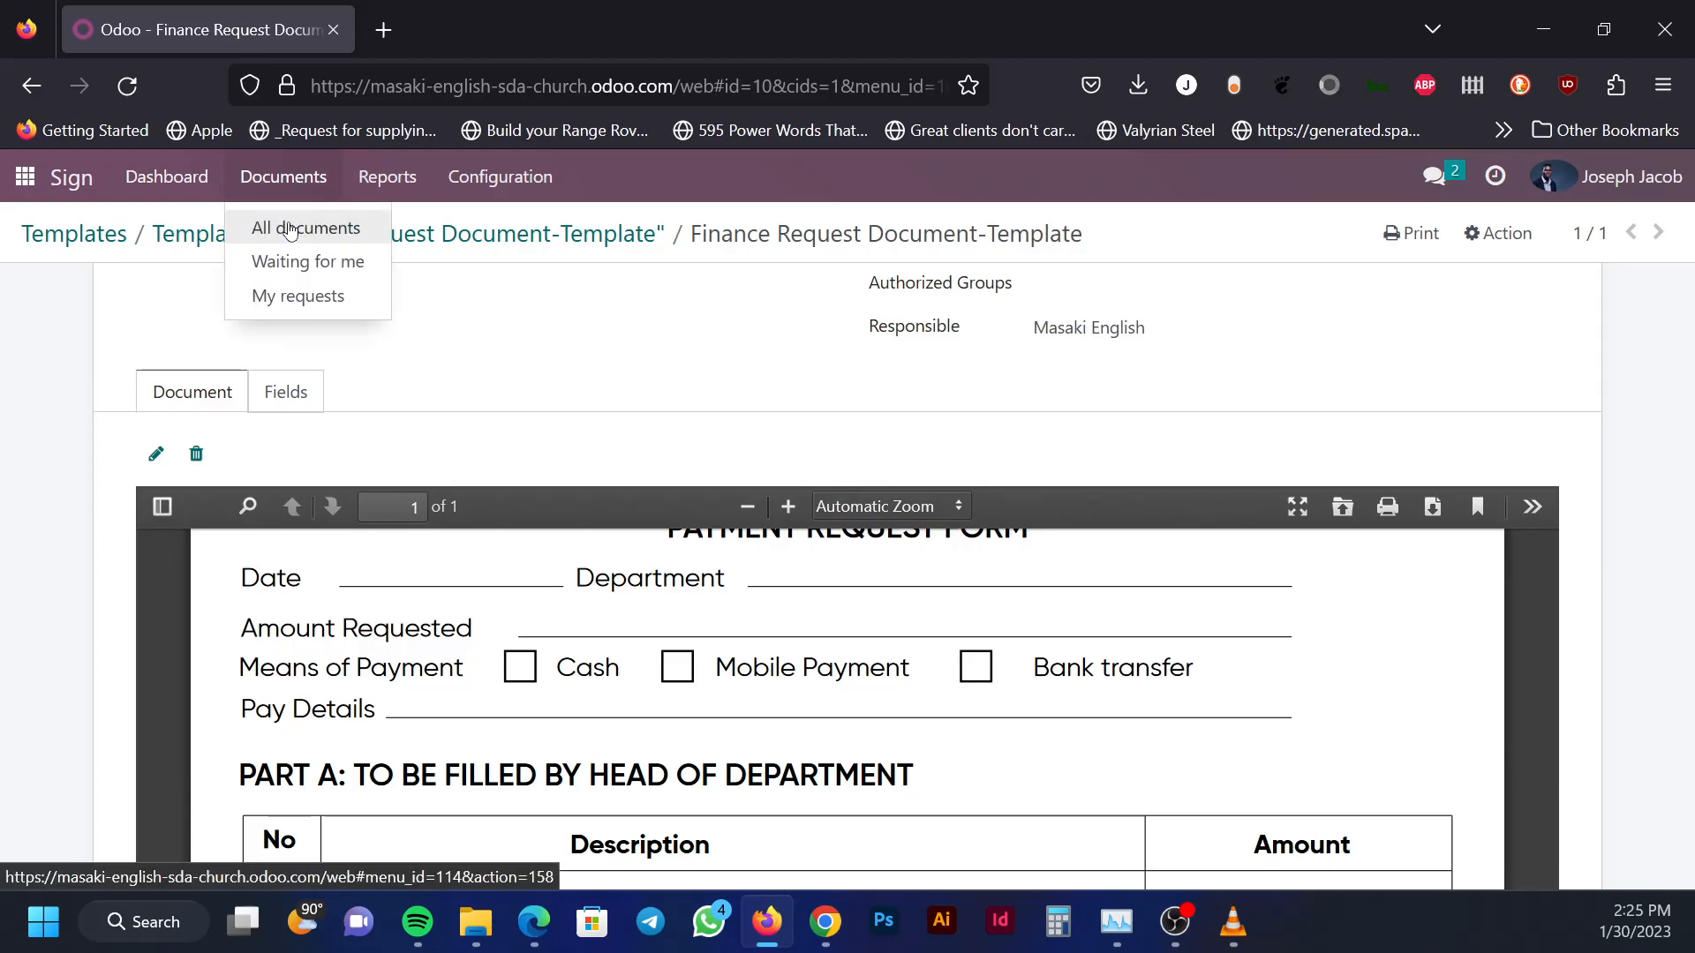
left_click(57, 241)
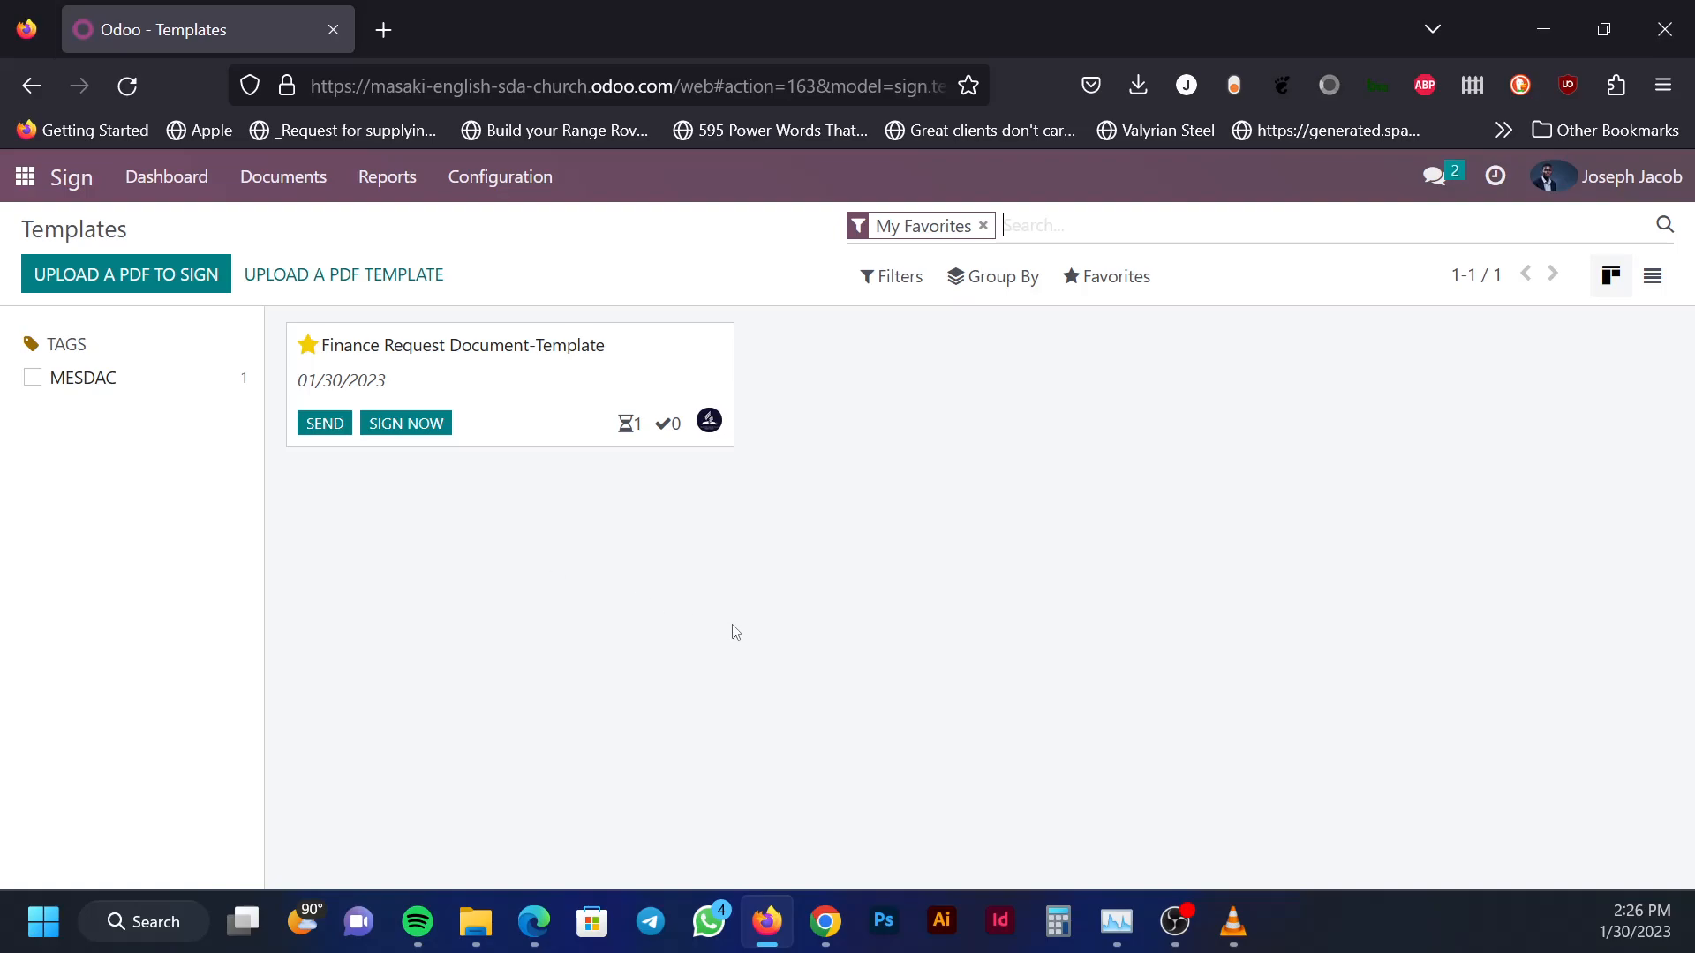
mouse_move(719, 347)
Choose Use Layout from the Finance Request template card's menu to reuse its fields
left_click(723, 347)
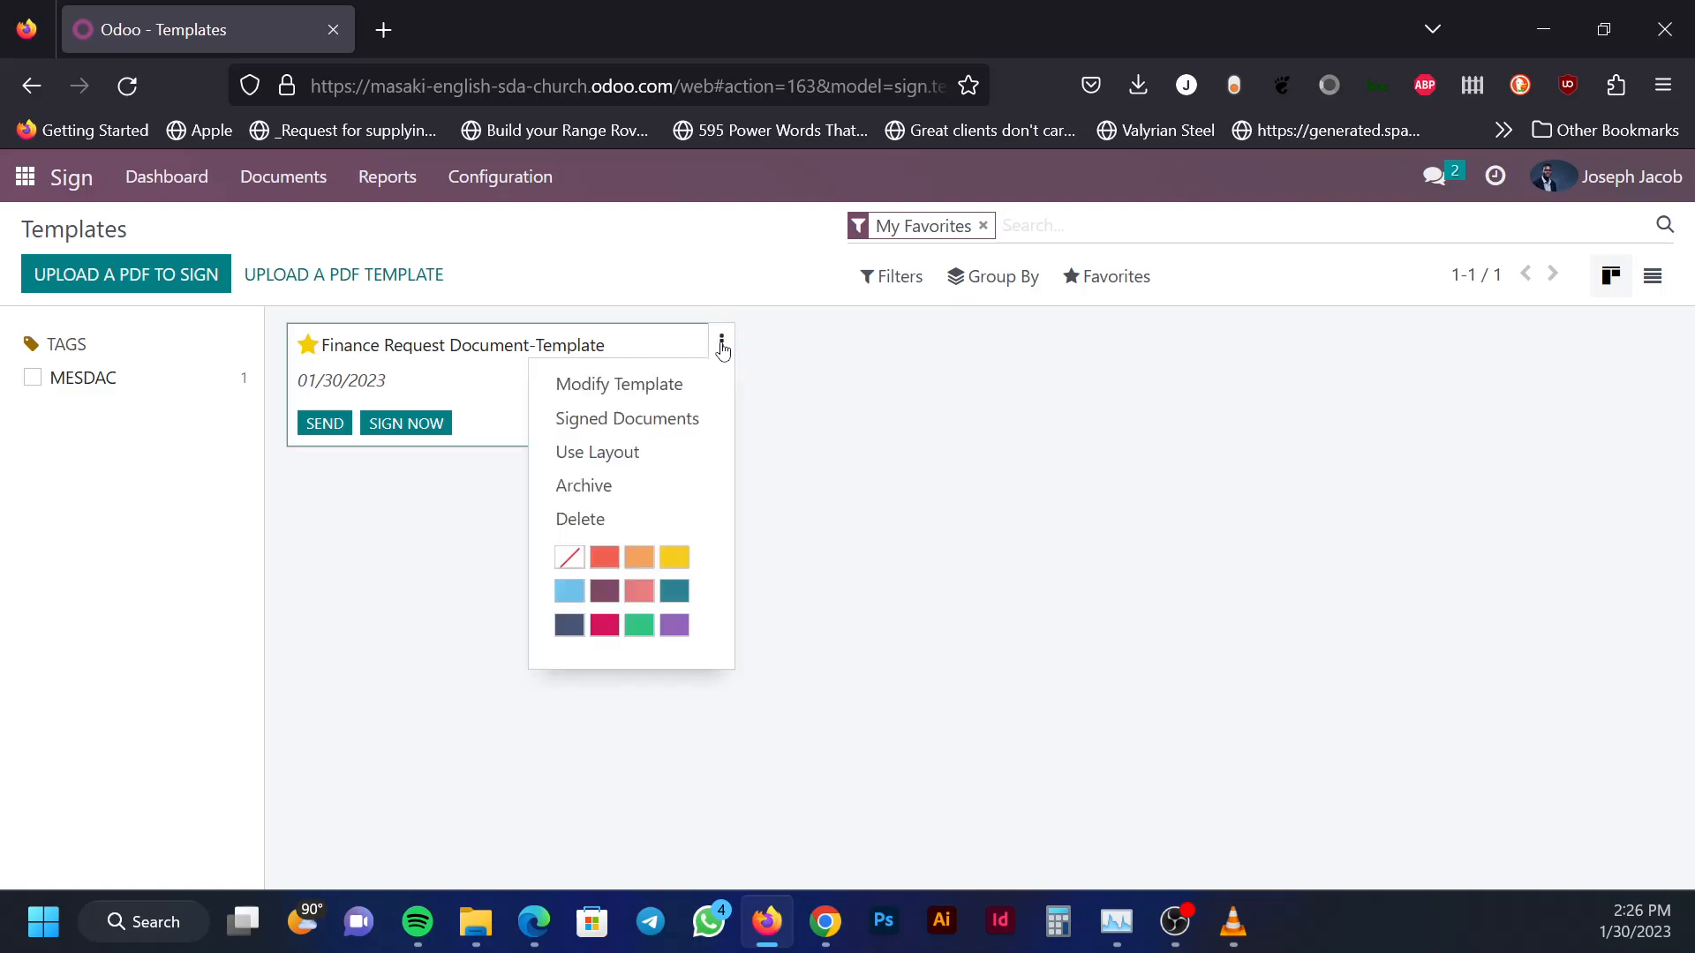
left_click(617, 460)
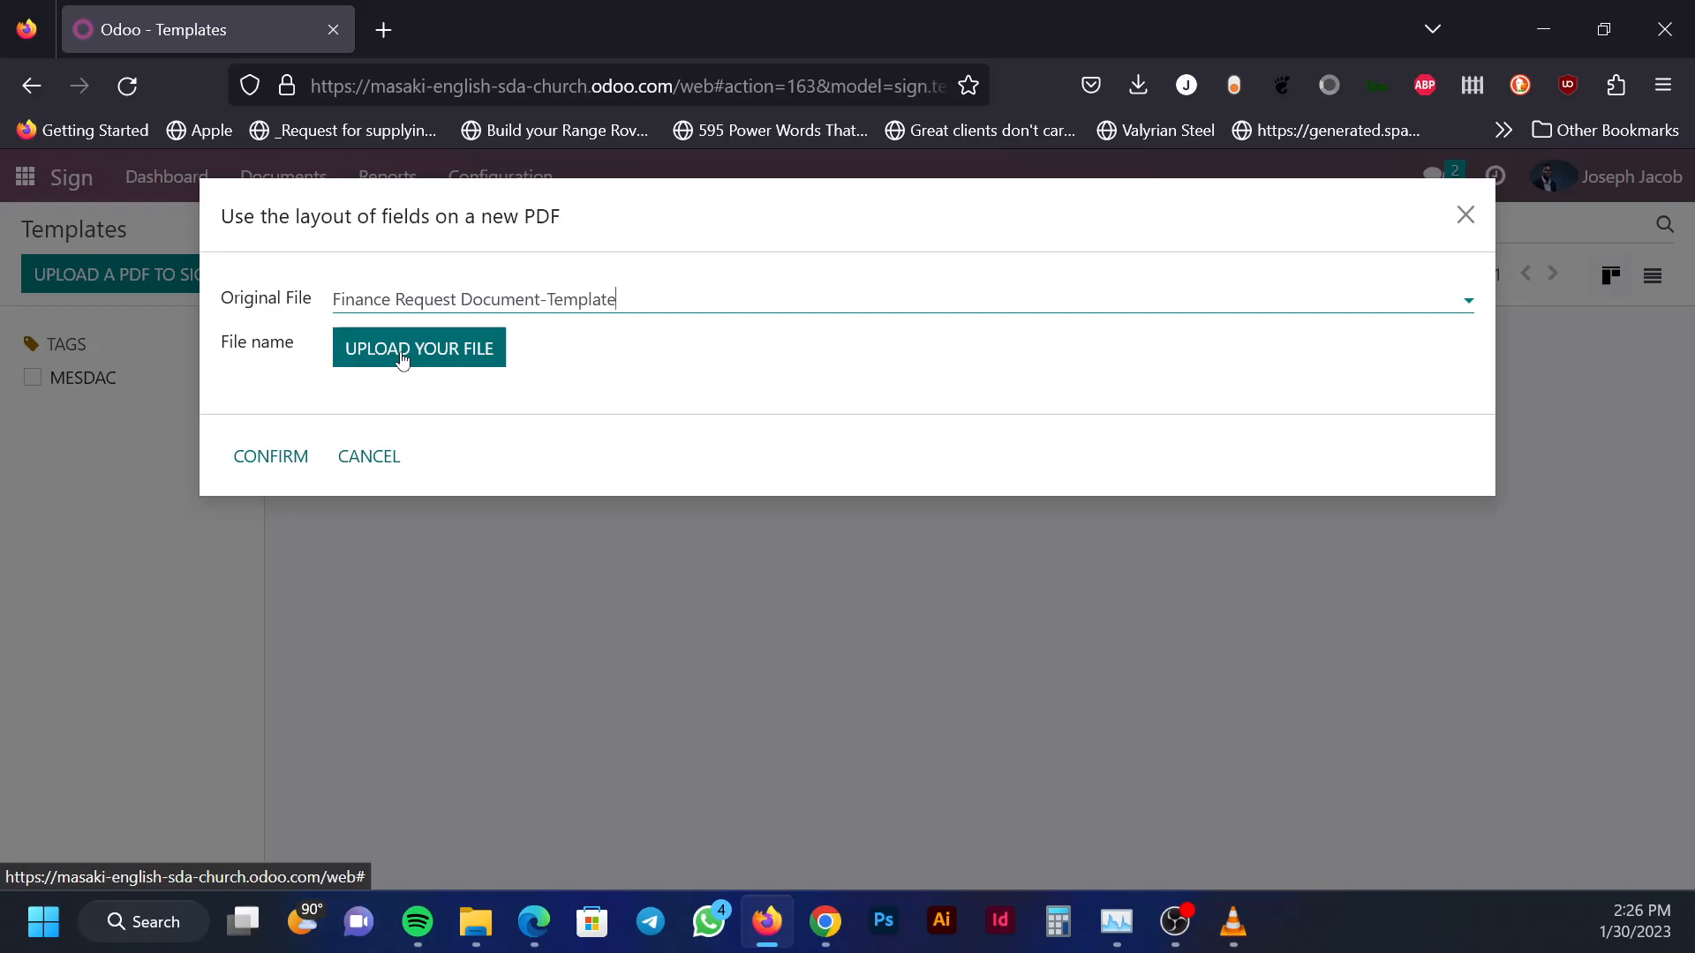
Upload Finance Request Document-Template.pdf from Downloads and create the new template from it
left_click(401, 352)
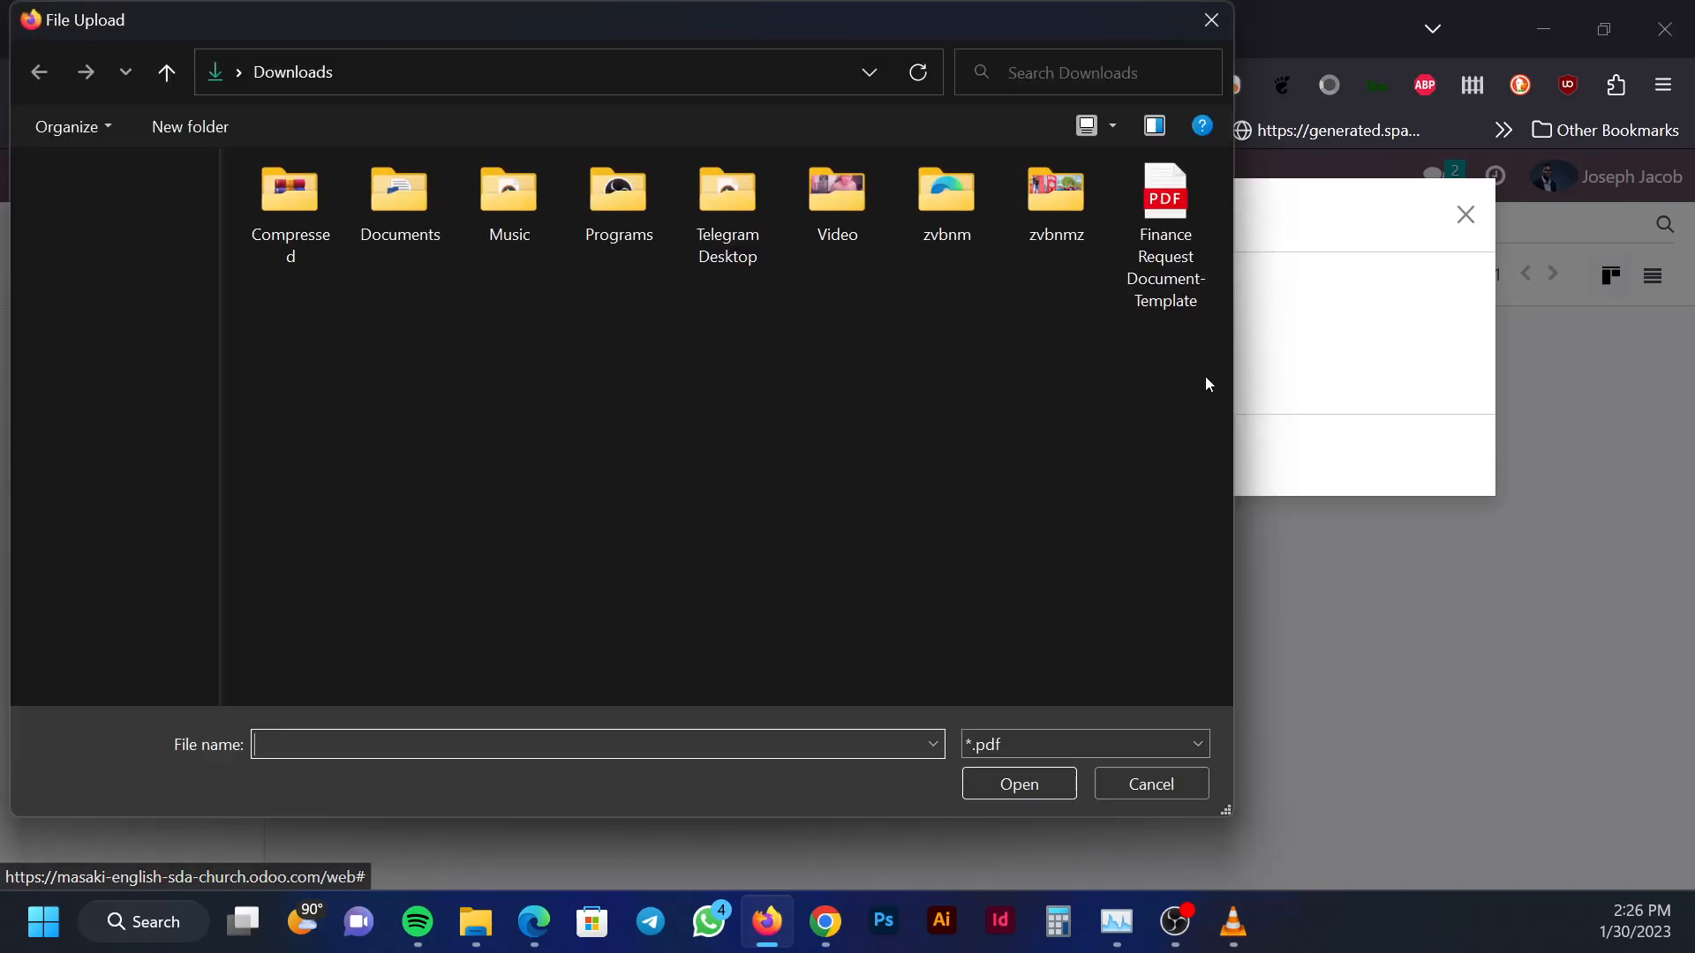
left_click(1170, 200)
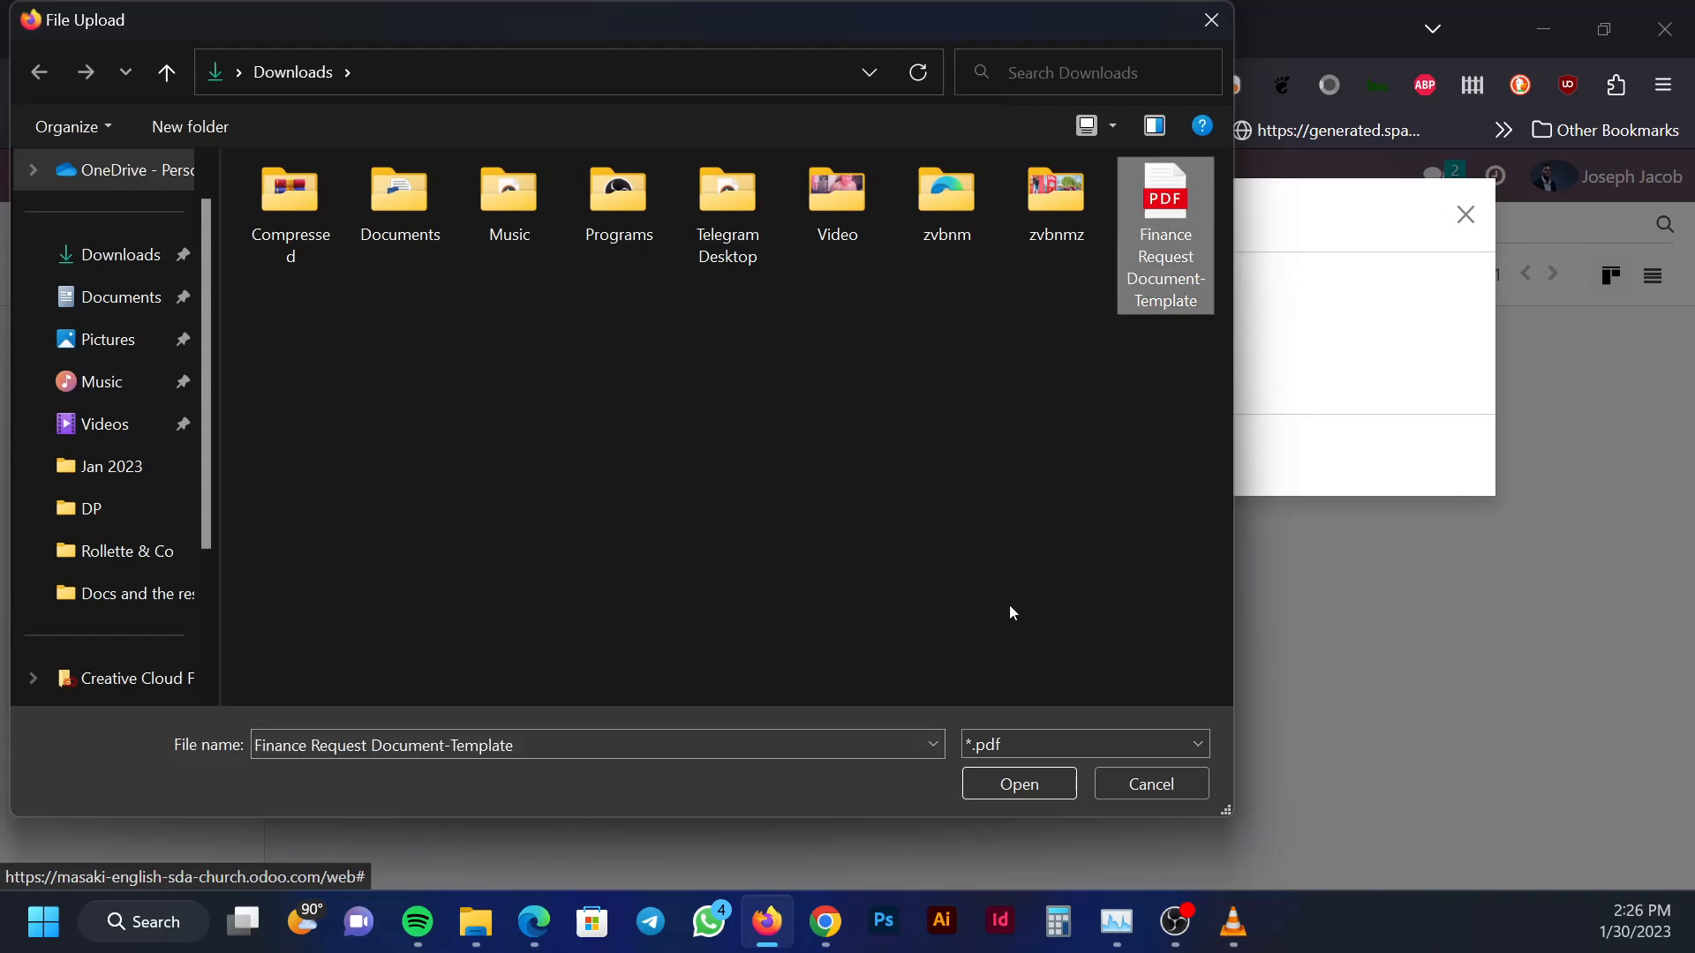
left_click(1015, 786)
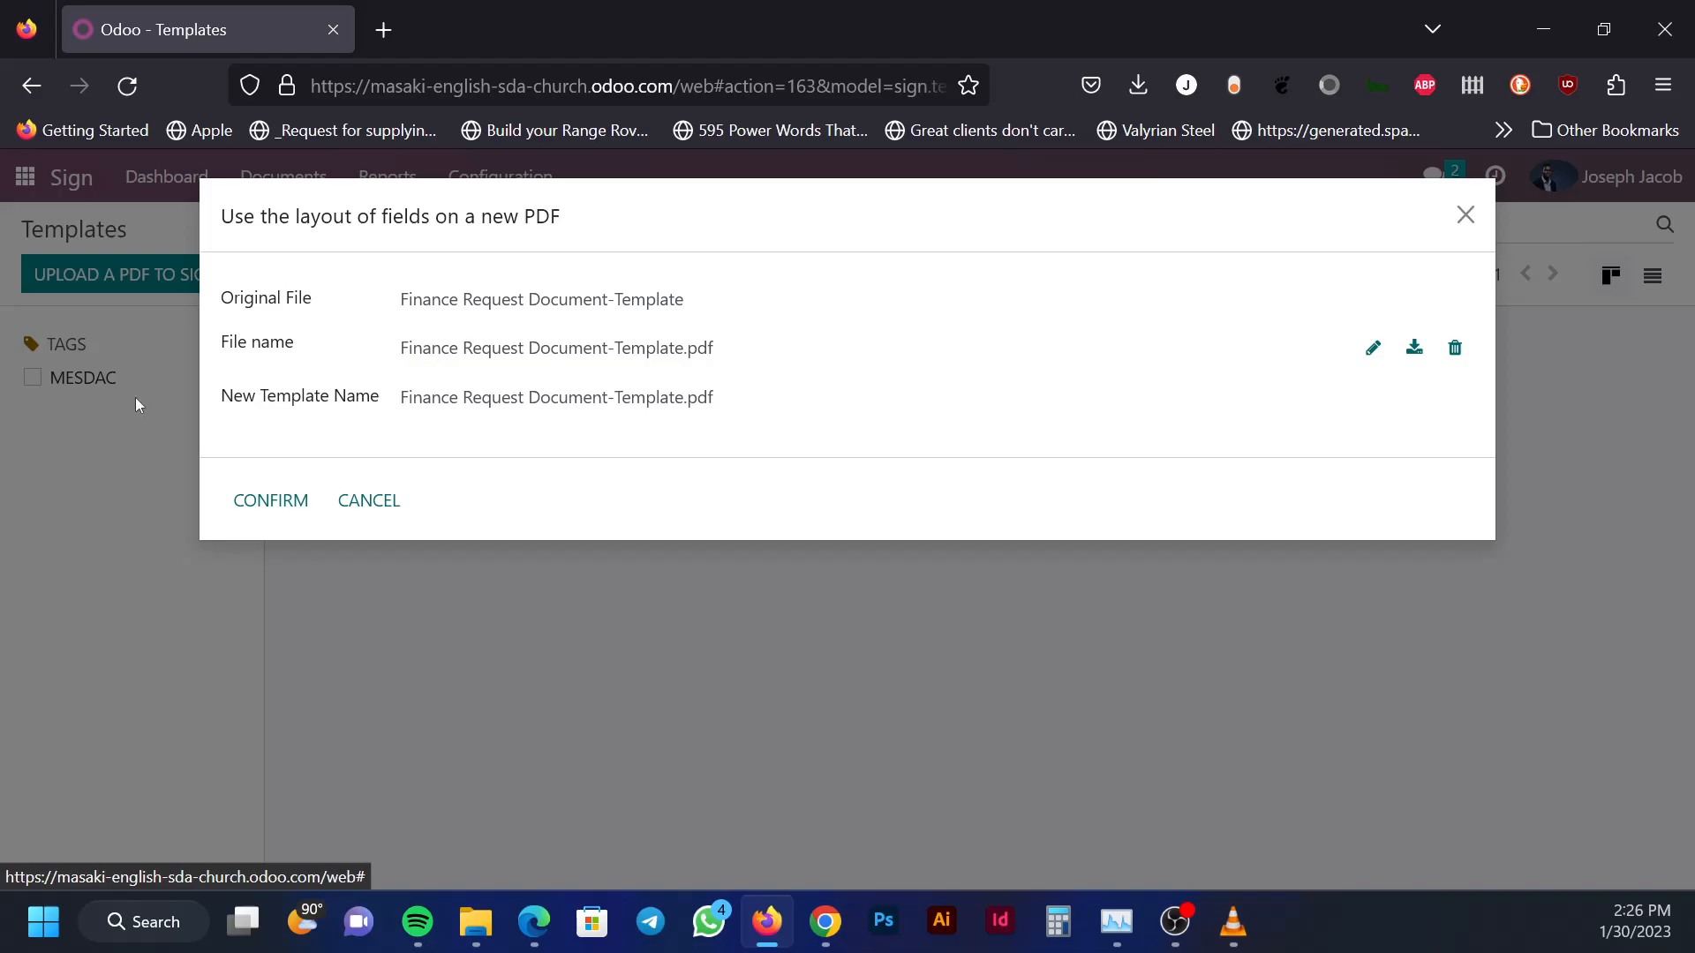
left_click(251, 502)
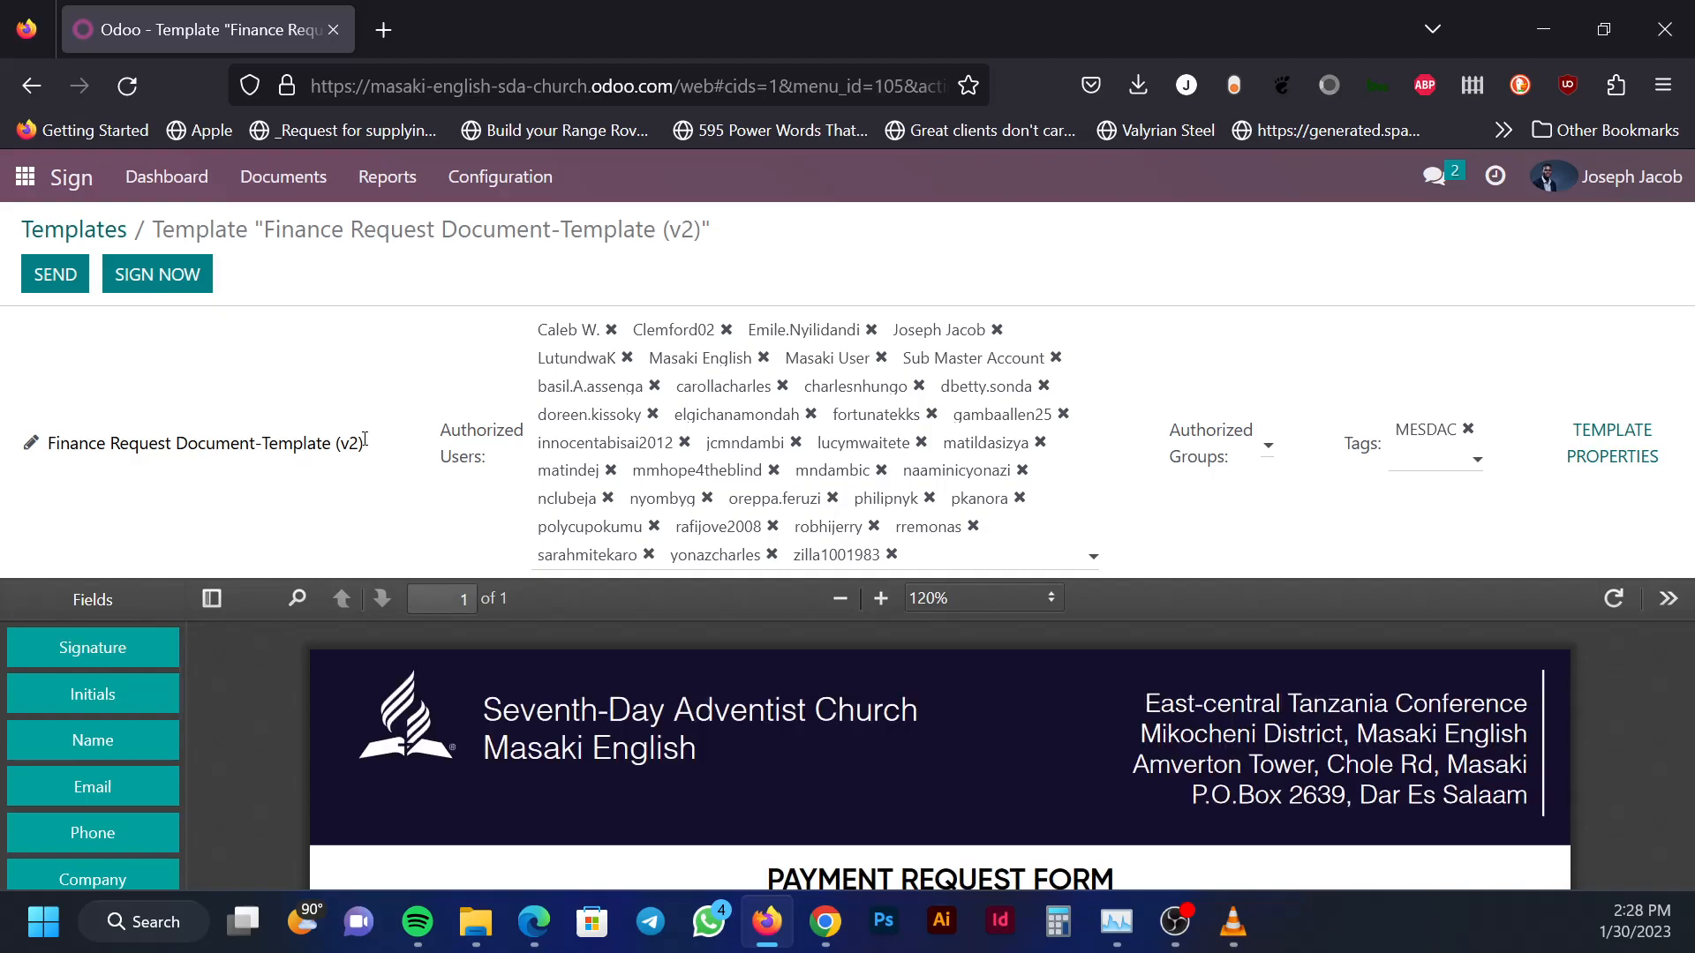
Replace the template's name with 'Comms-23-Jan-2023' and save it
left_click(365, 439)
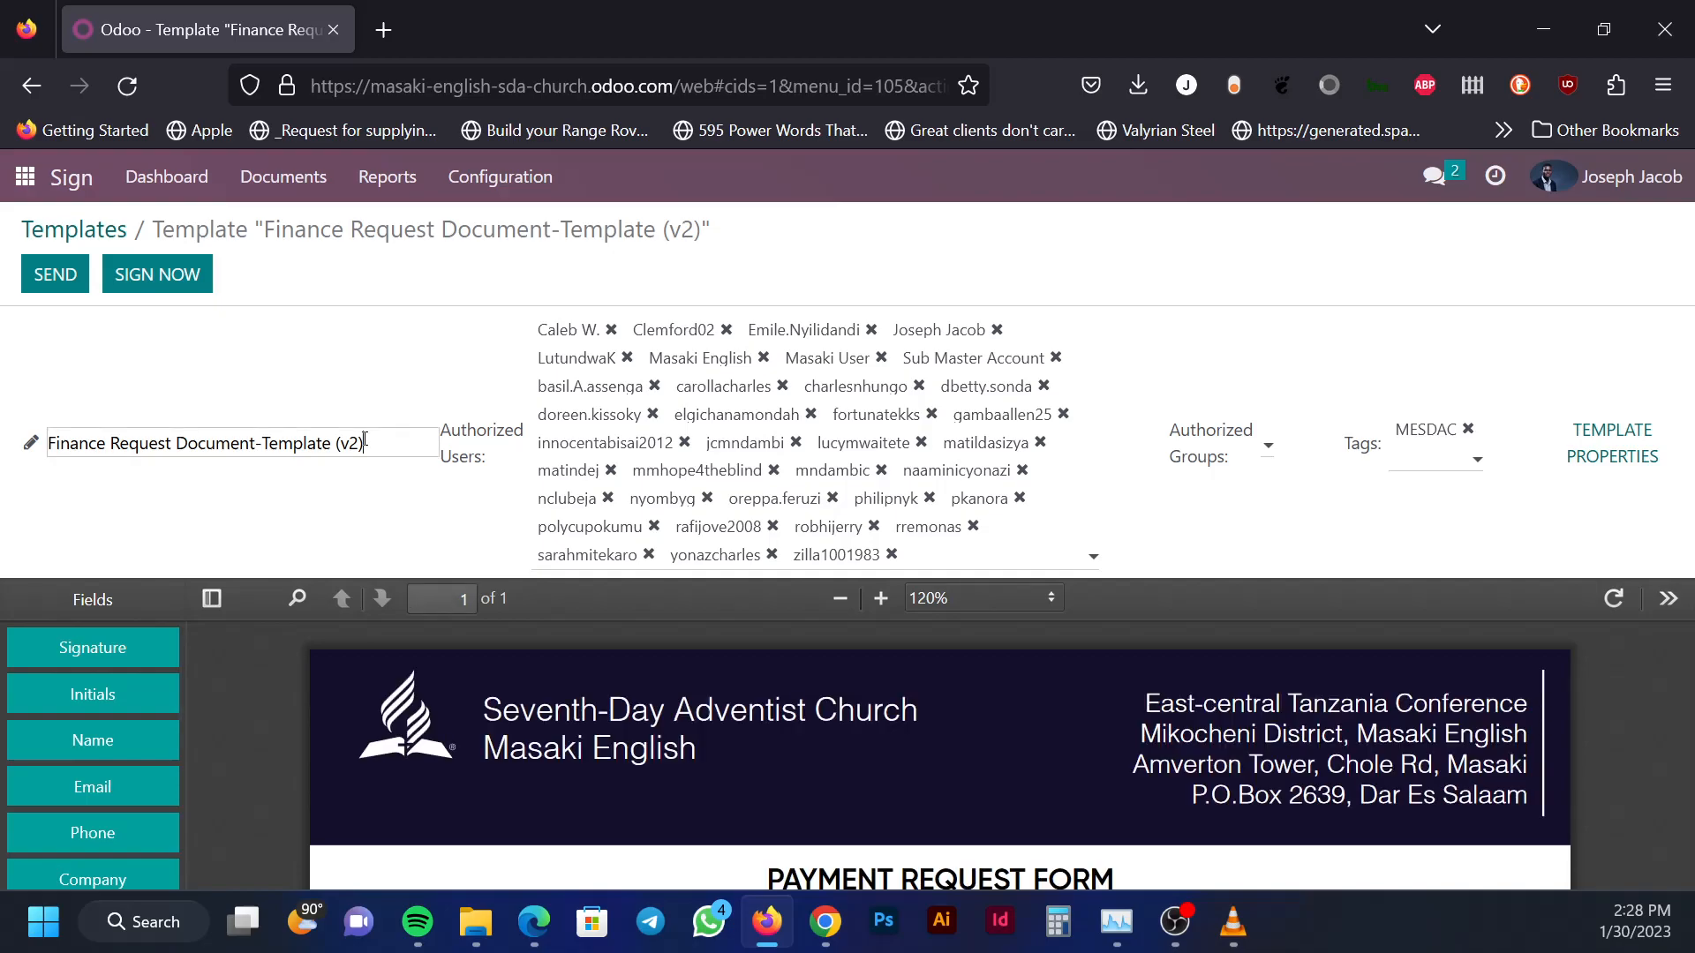
left_click_drag(370, 443, 24, 459)
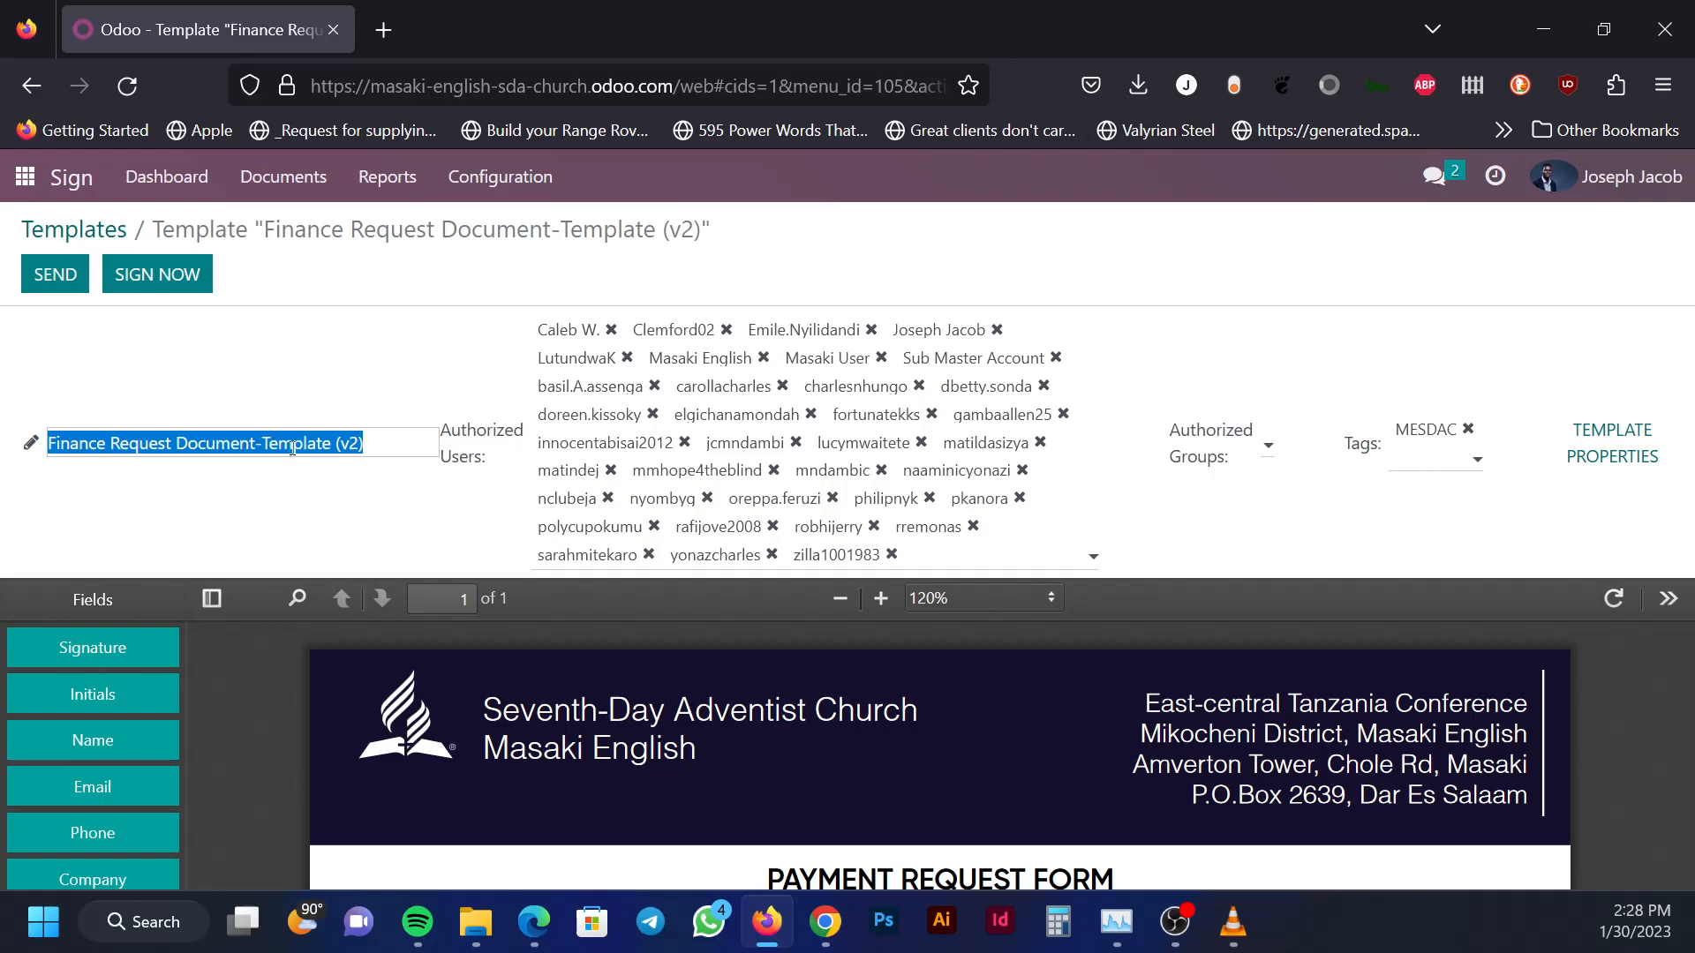
type("Comms")
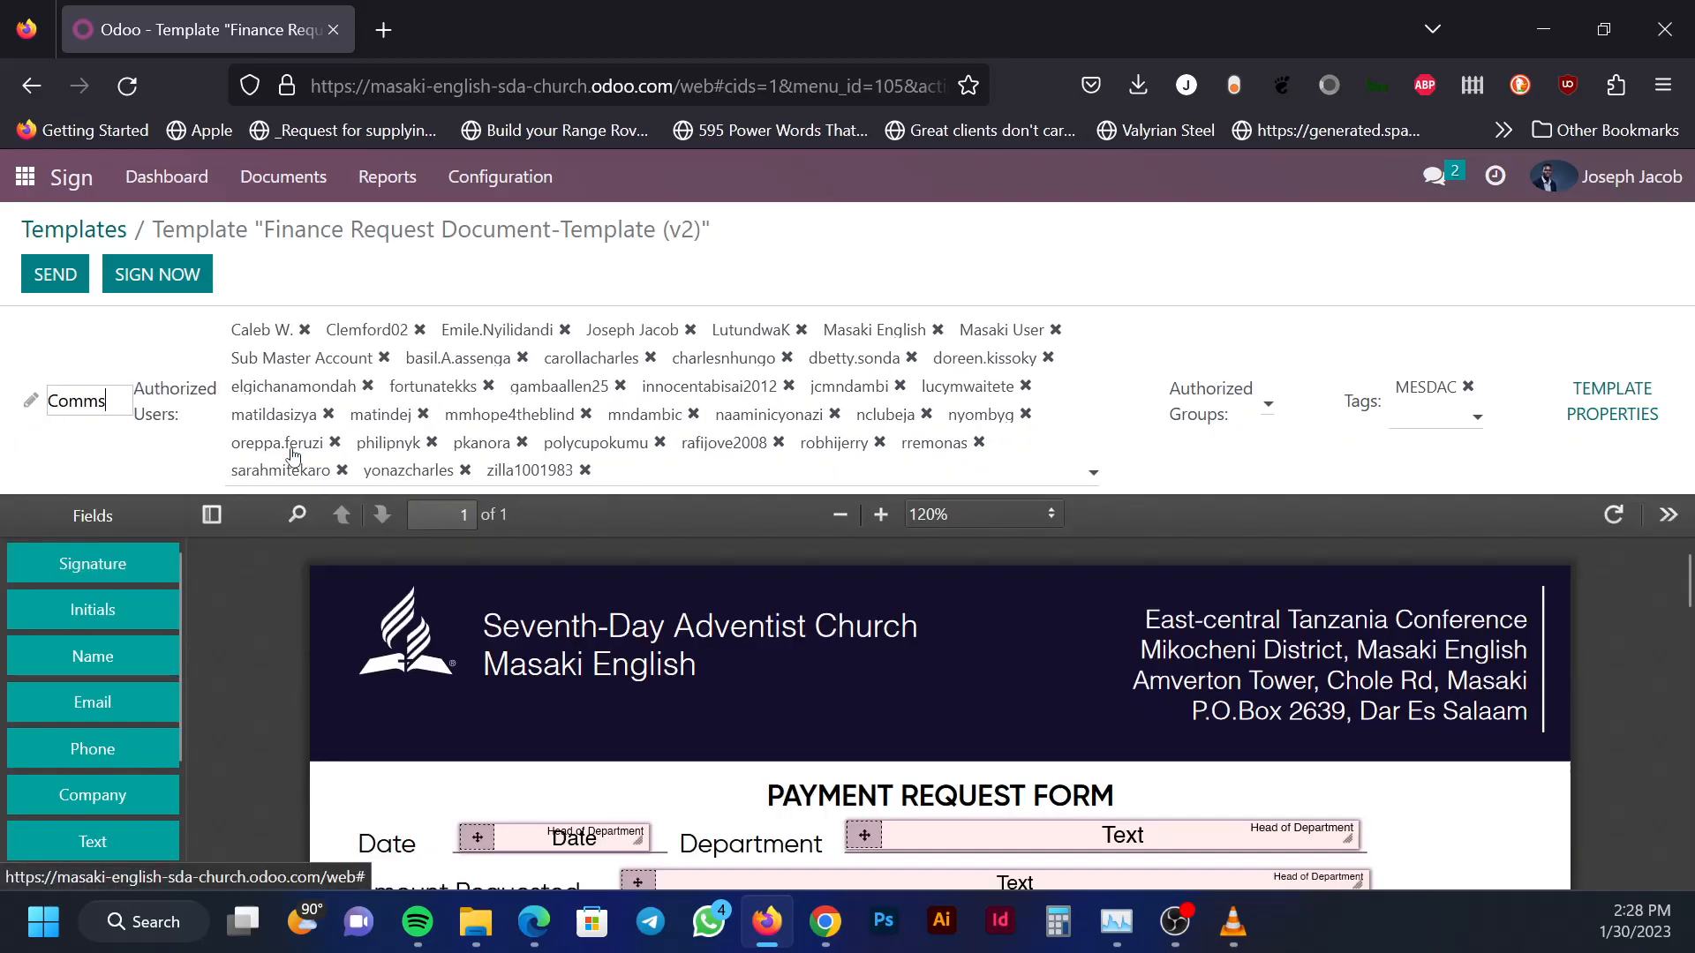
type("-23")
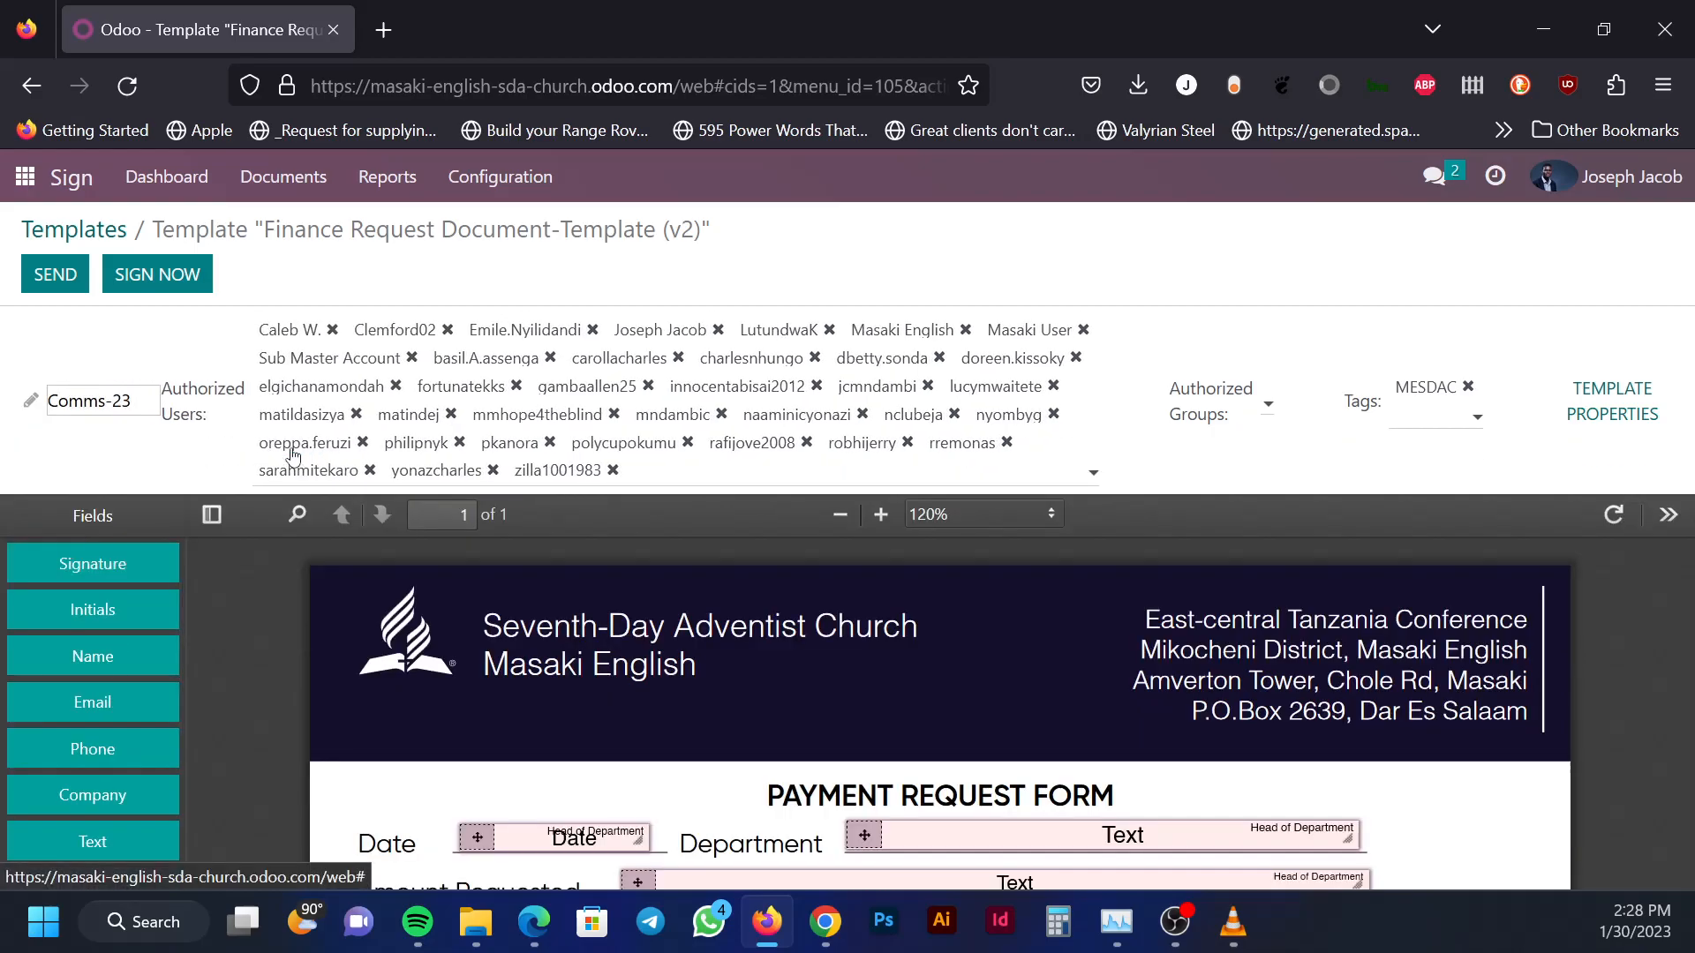
type("-")
type("jan-")
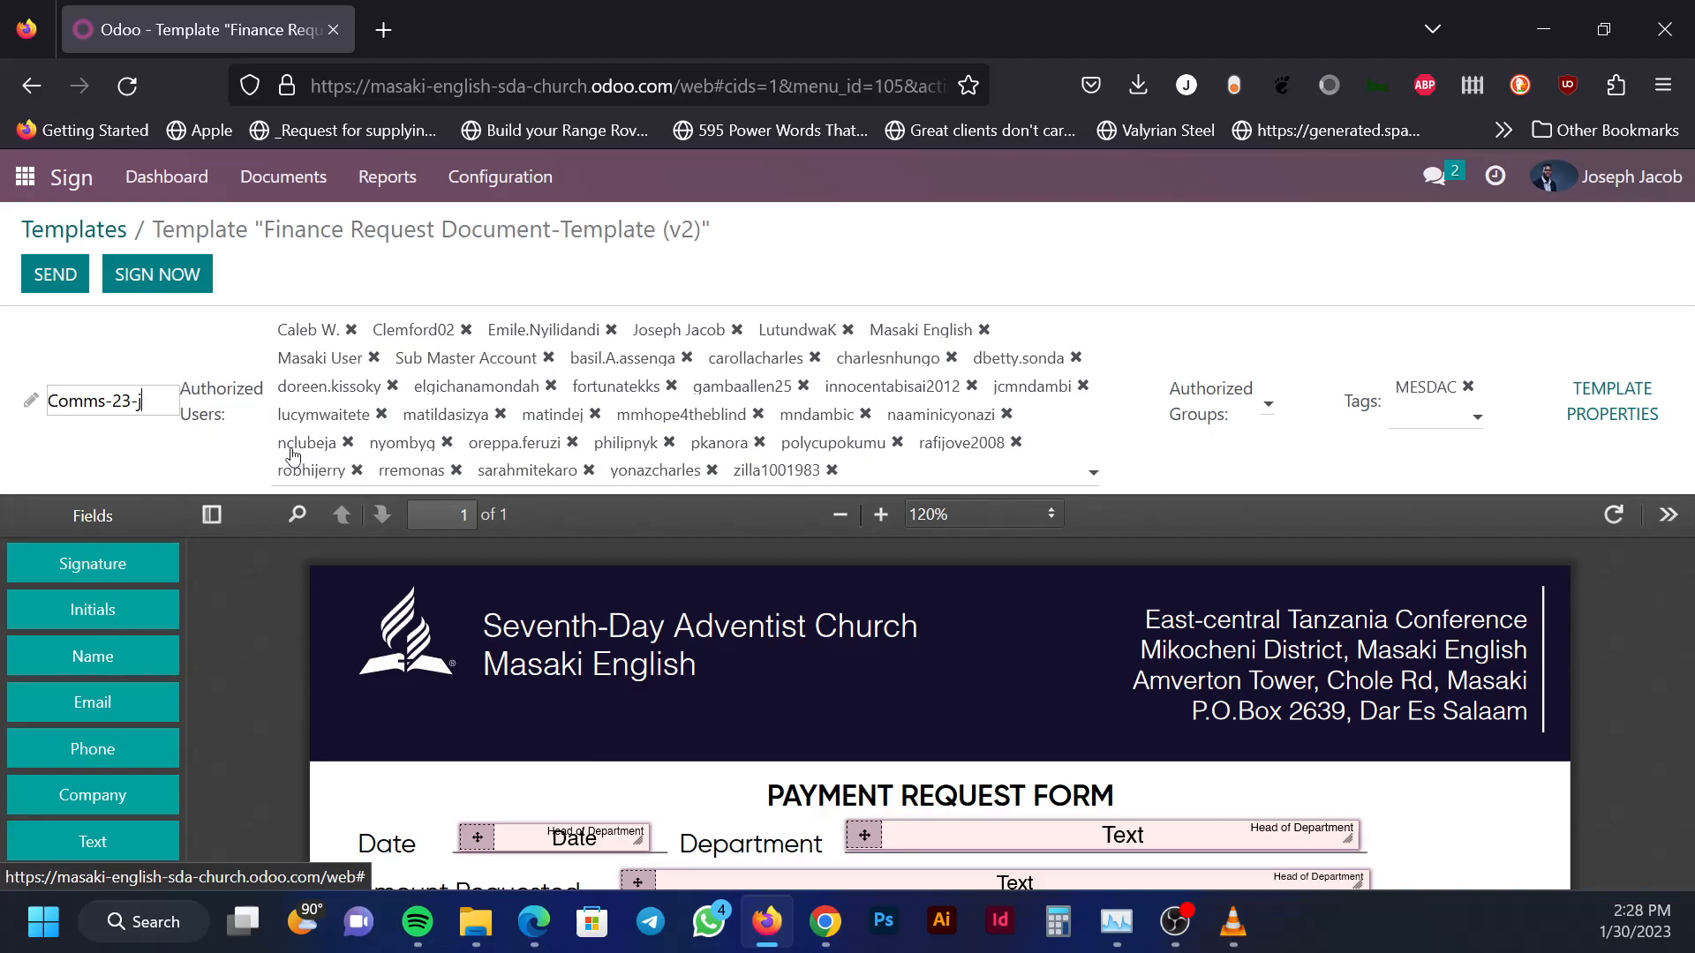
key("BackSpace")
key("BackSpace")
key("BackSpace")
key("BackSpace")
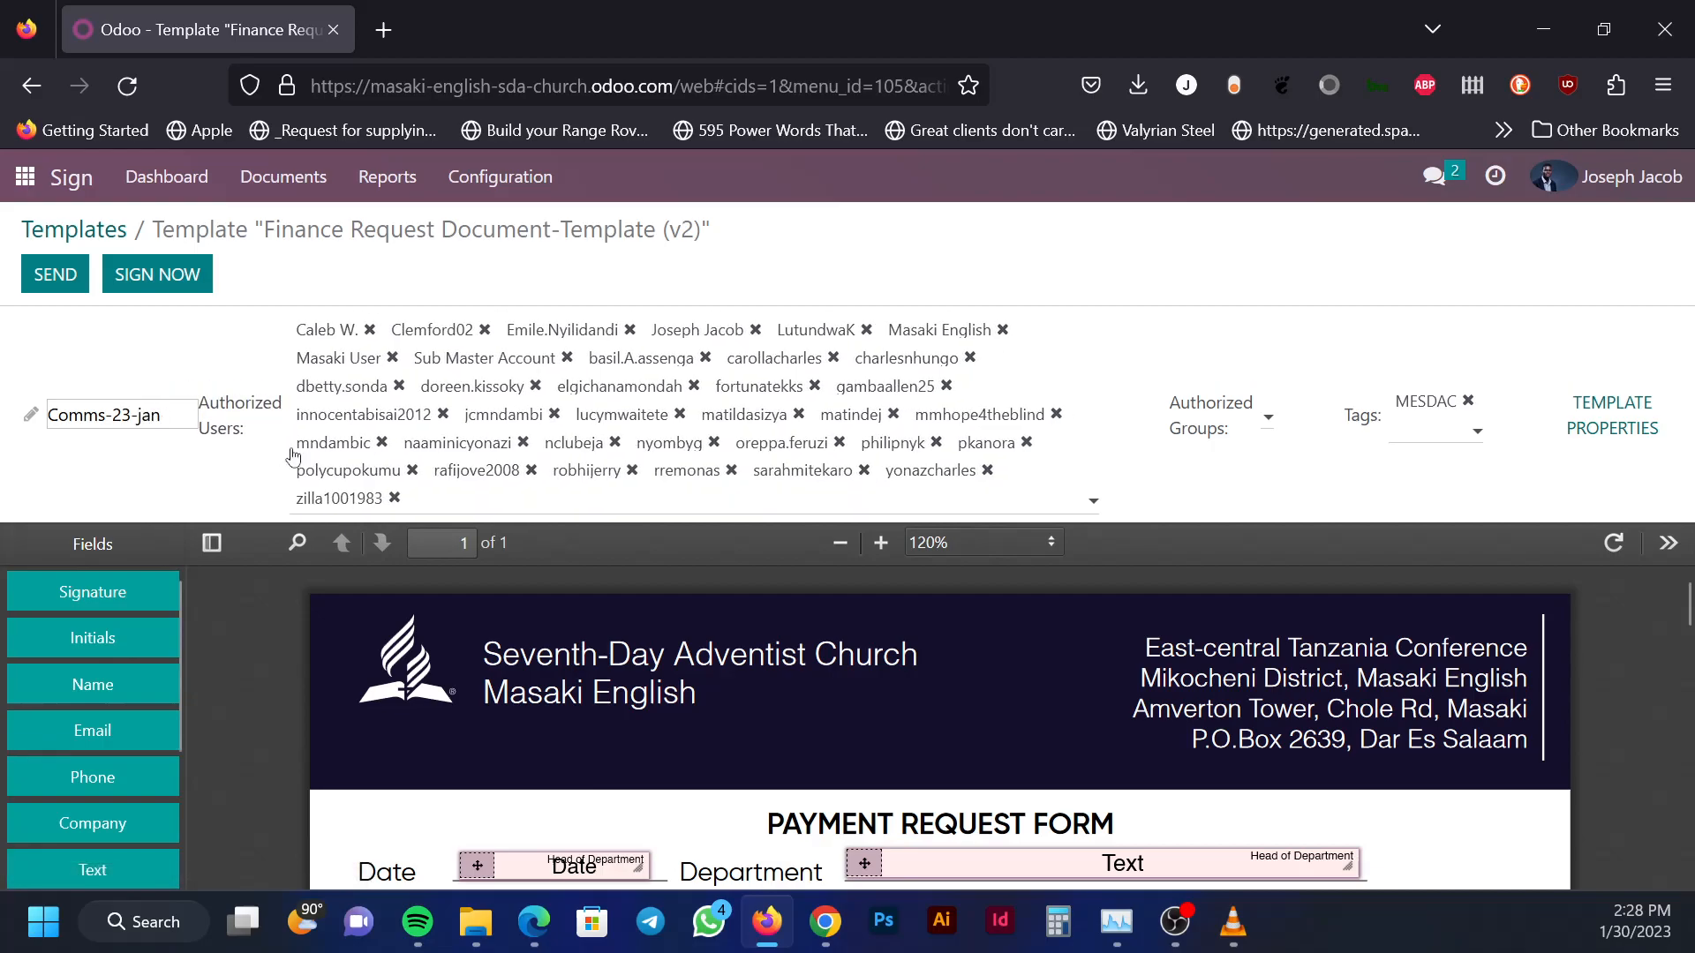
type("J")
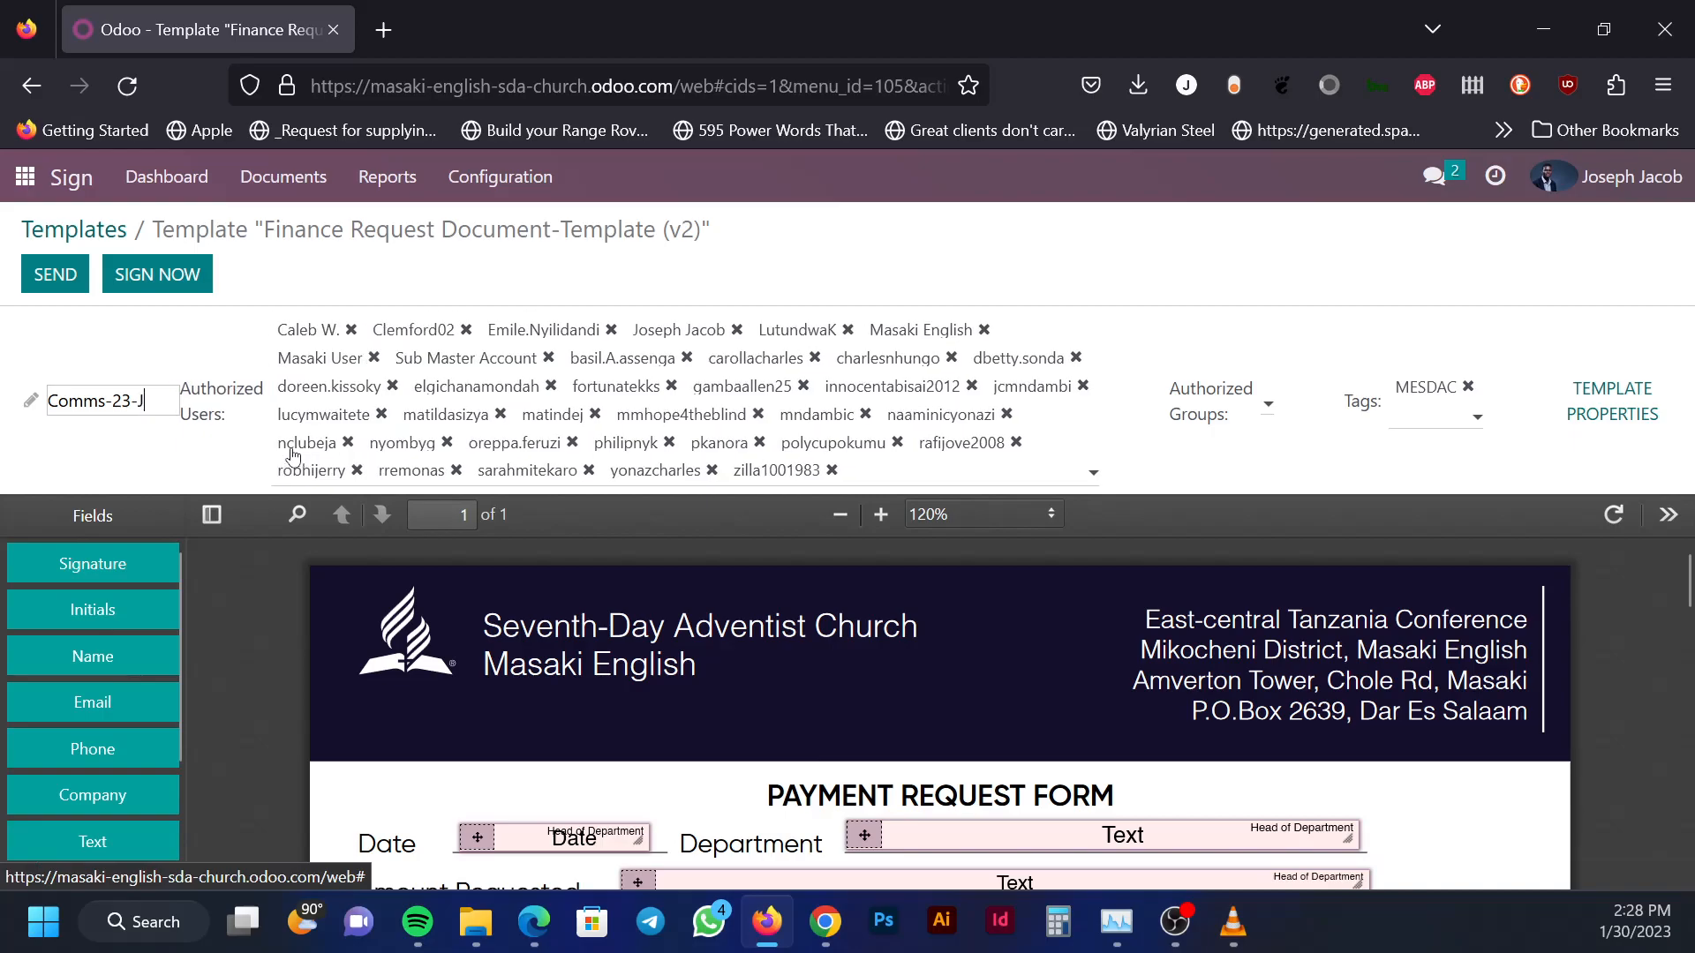
type("an-2023")
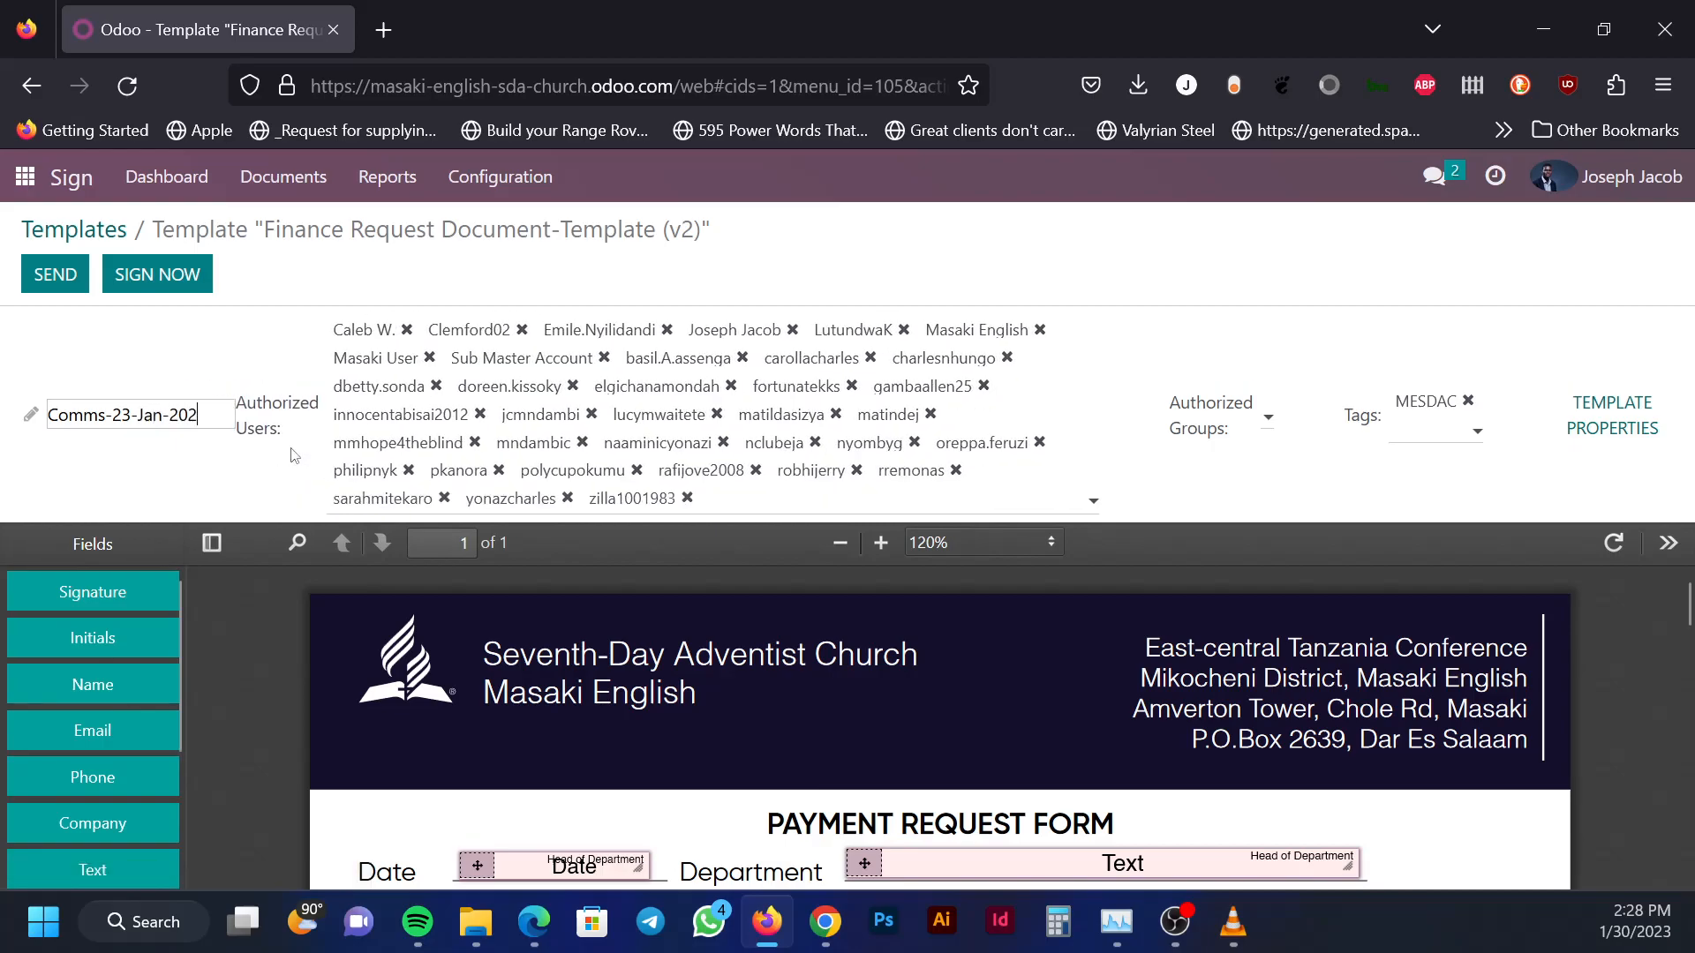
left_click(188, 472)
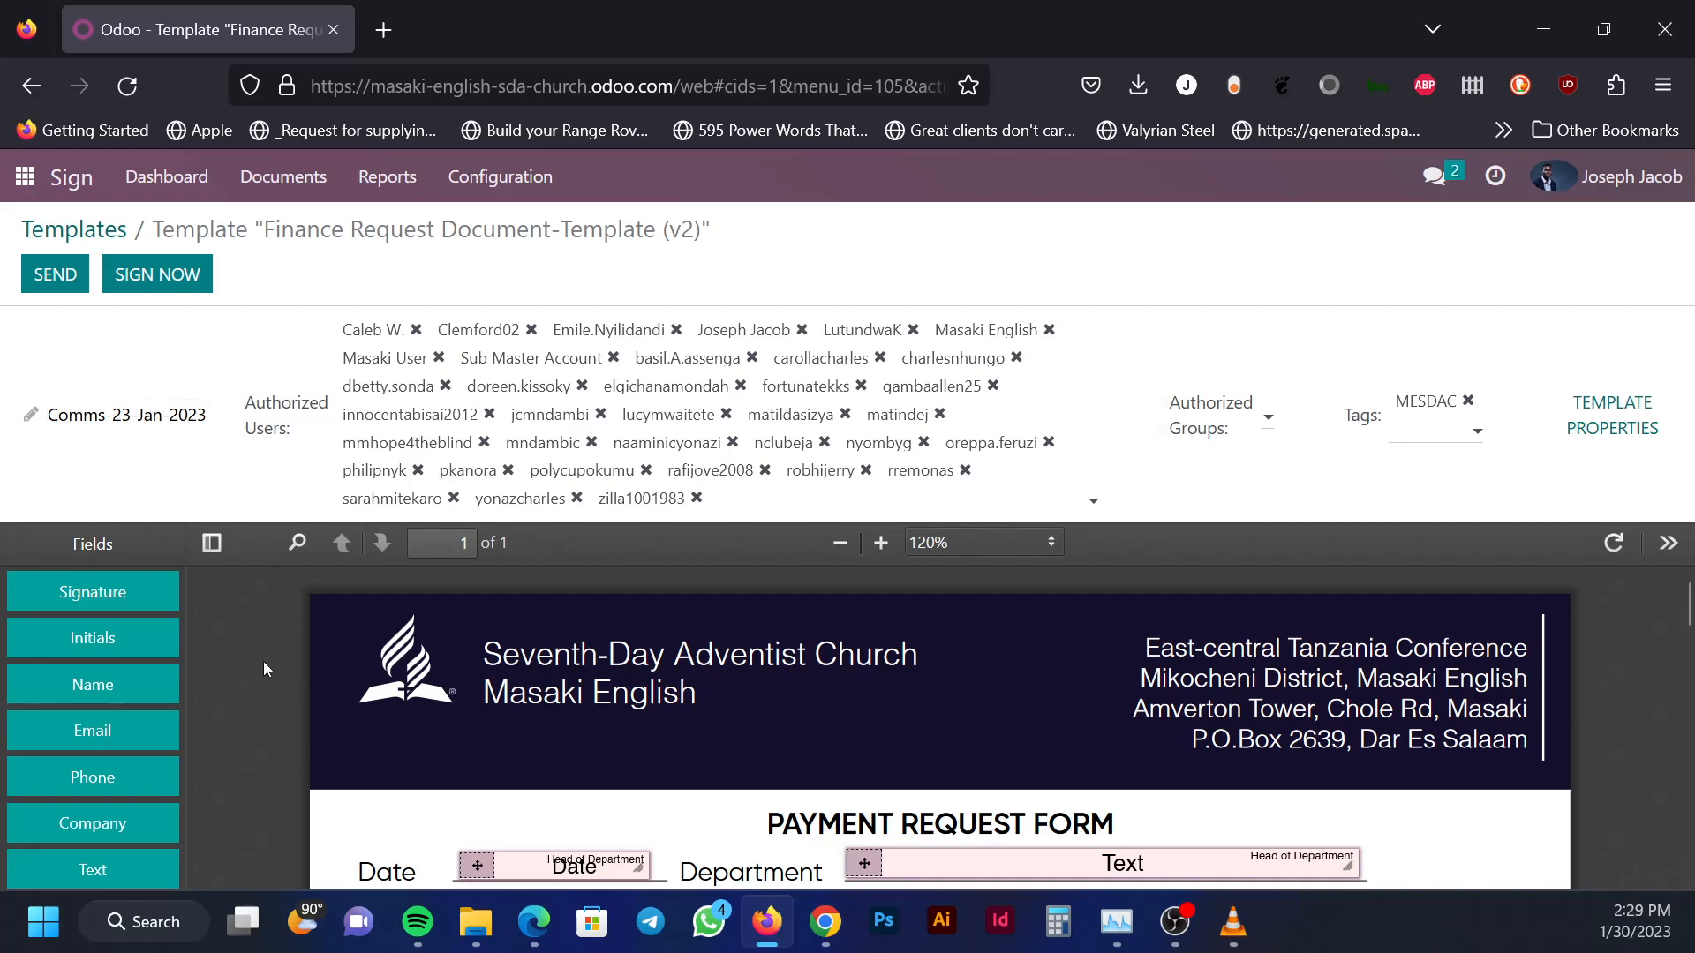
scroll(265, 661, "down", 3)
scroll(265, 660, "up", 3)
scroll(267, 669, "down", 3)
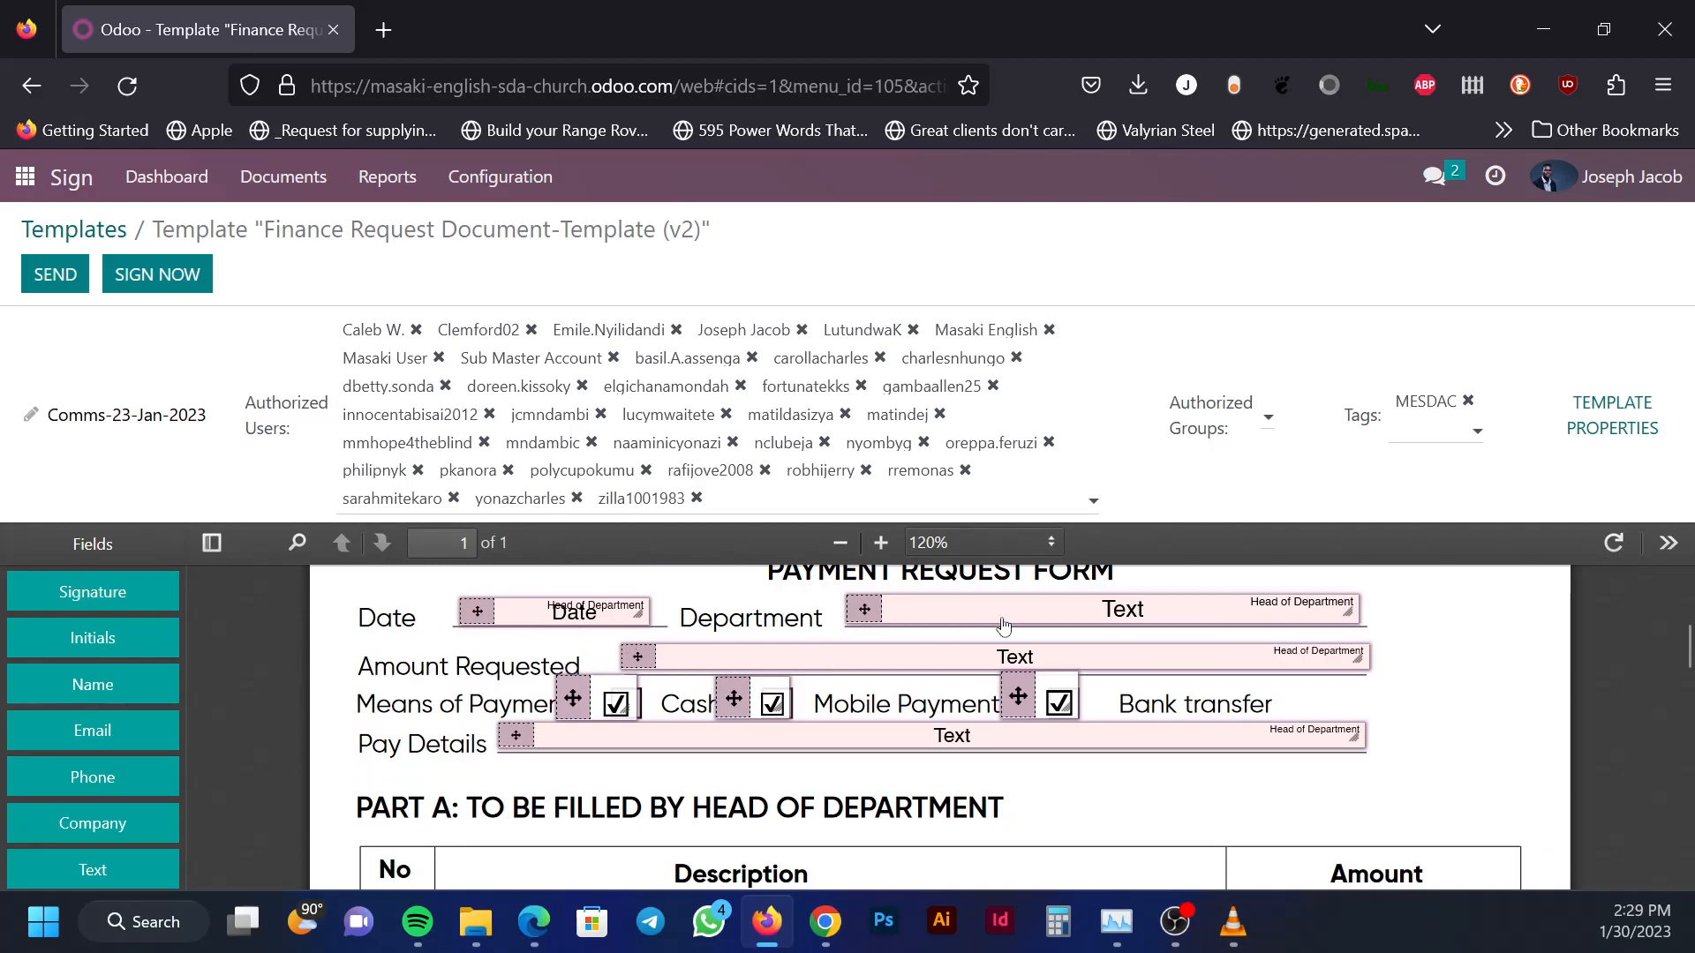
scroll(791, 760, "down", 5)
scroll(706, 790, "down", 4)
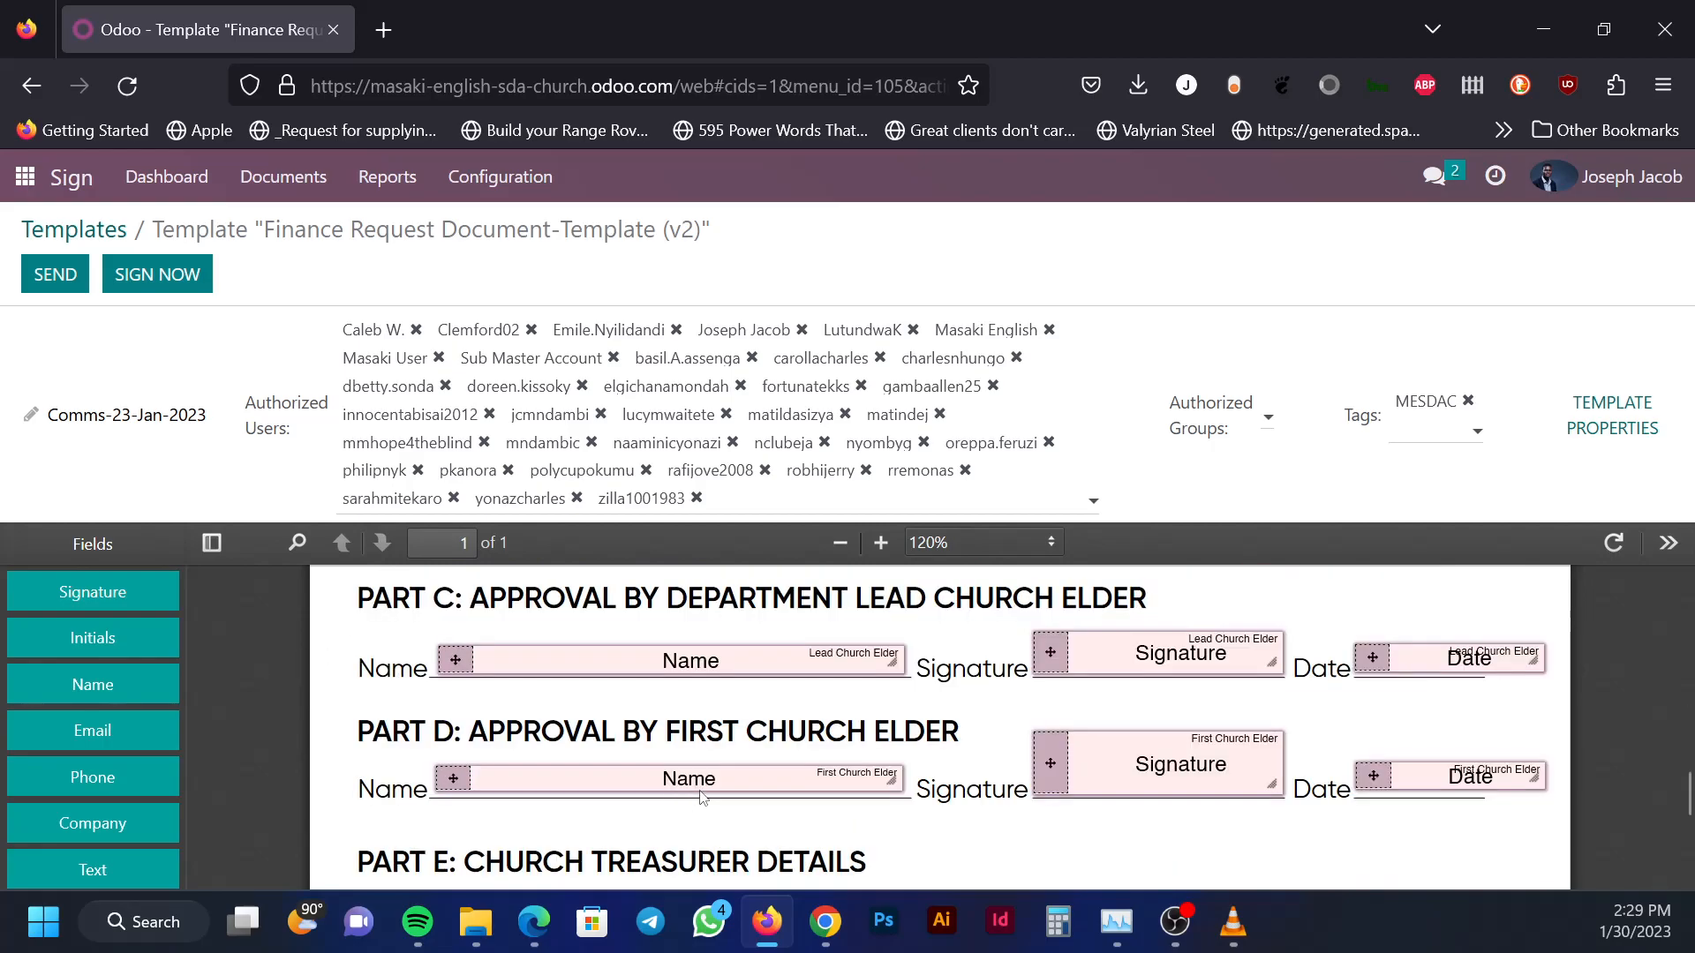
scroll(702, 797, "down", 3)
scroll(722, 773, "up", 3)
scroll(722, 773, "up", 10)
scroll(618, 759, "up", 3)
scroll(857, 797, "down", 3)
scroll(856, 797, "down", 6)
scroll(521, 723, "up", 10)
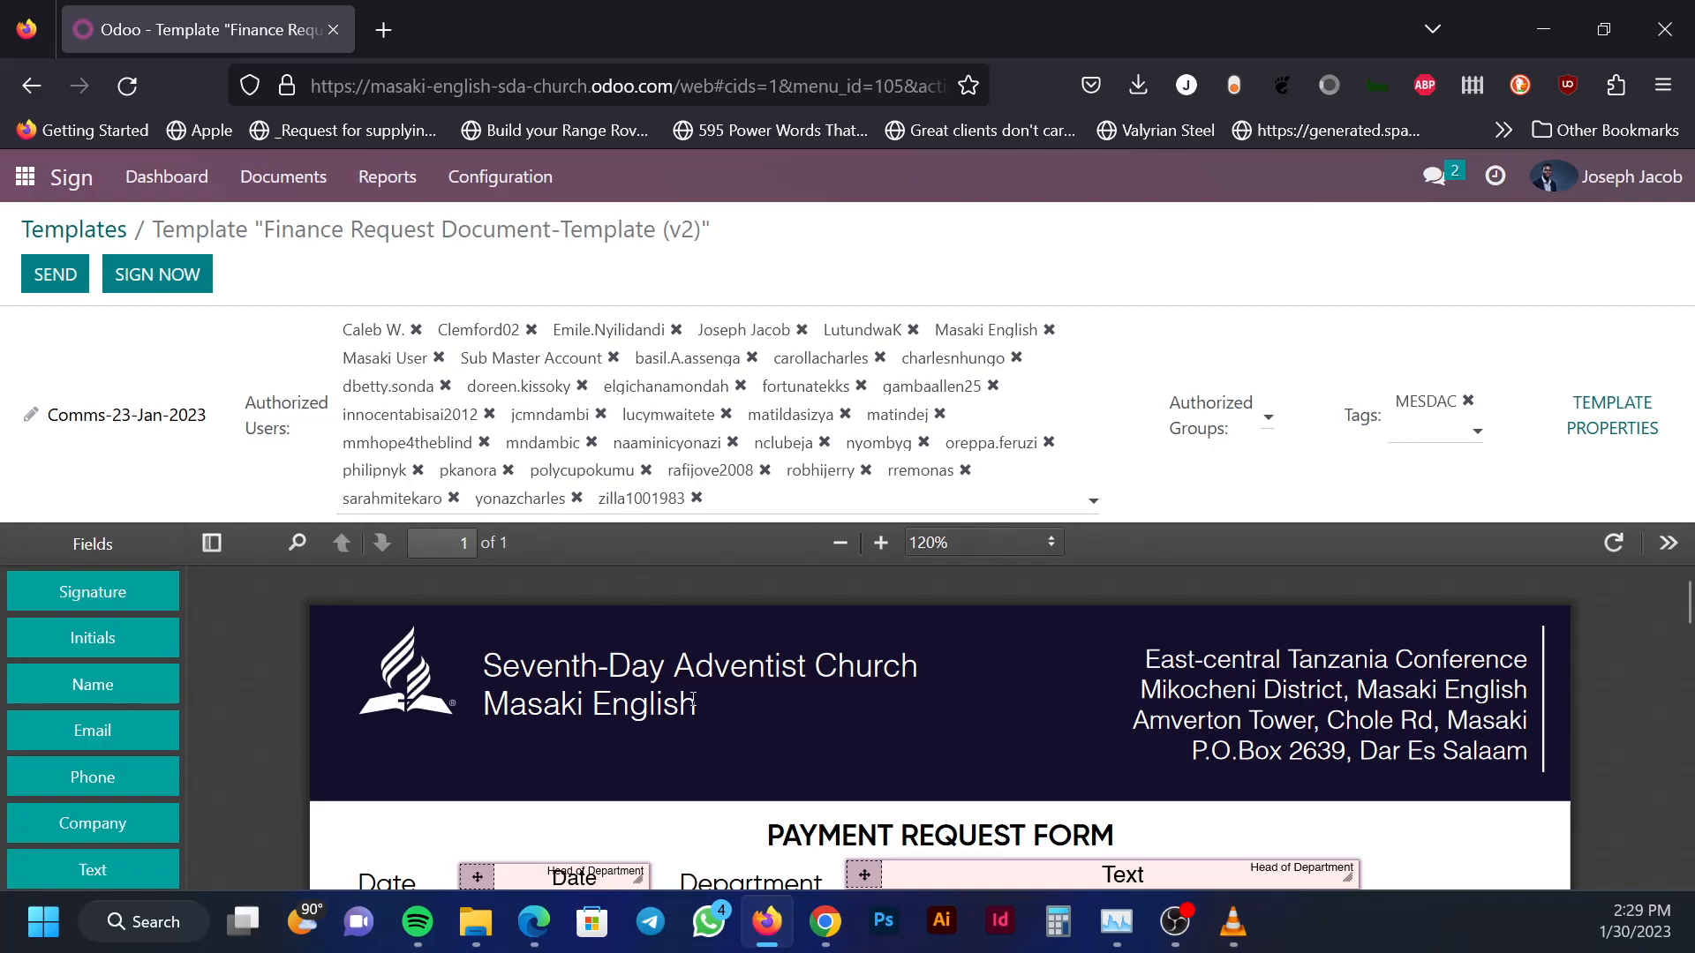
scroll(662, 636, "down", 3)
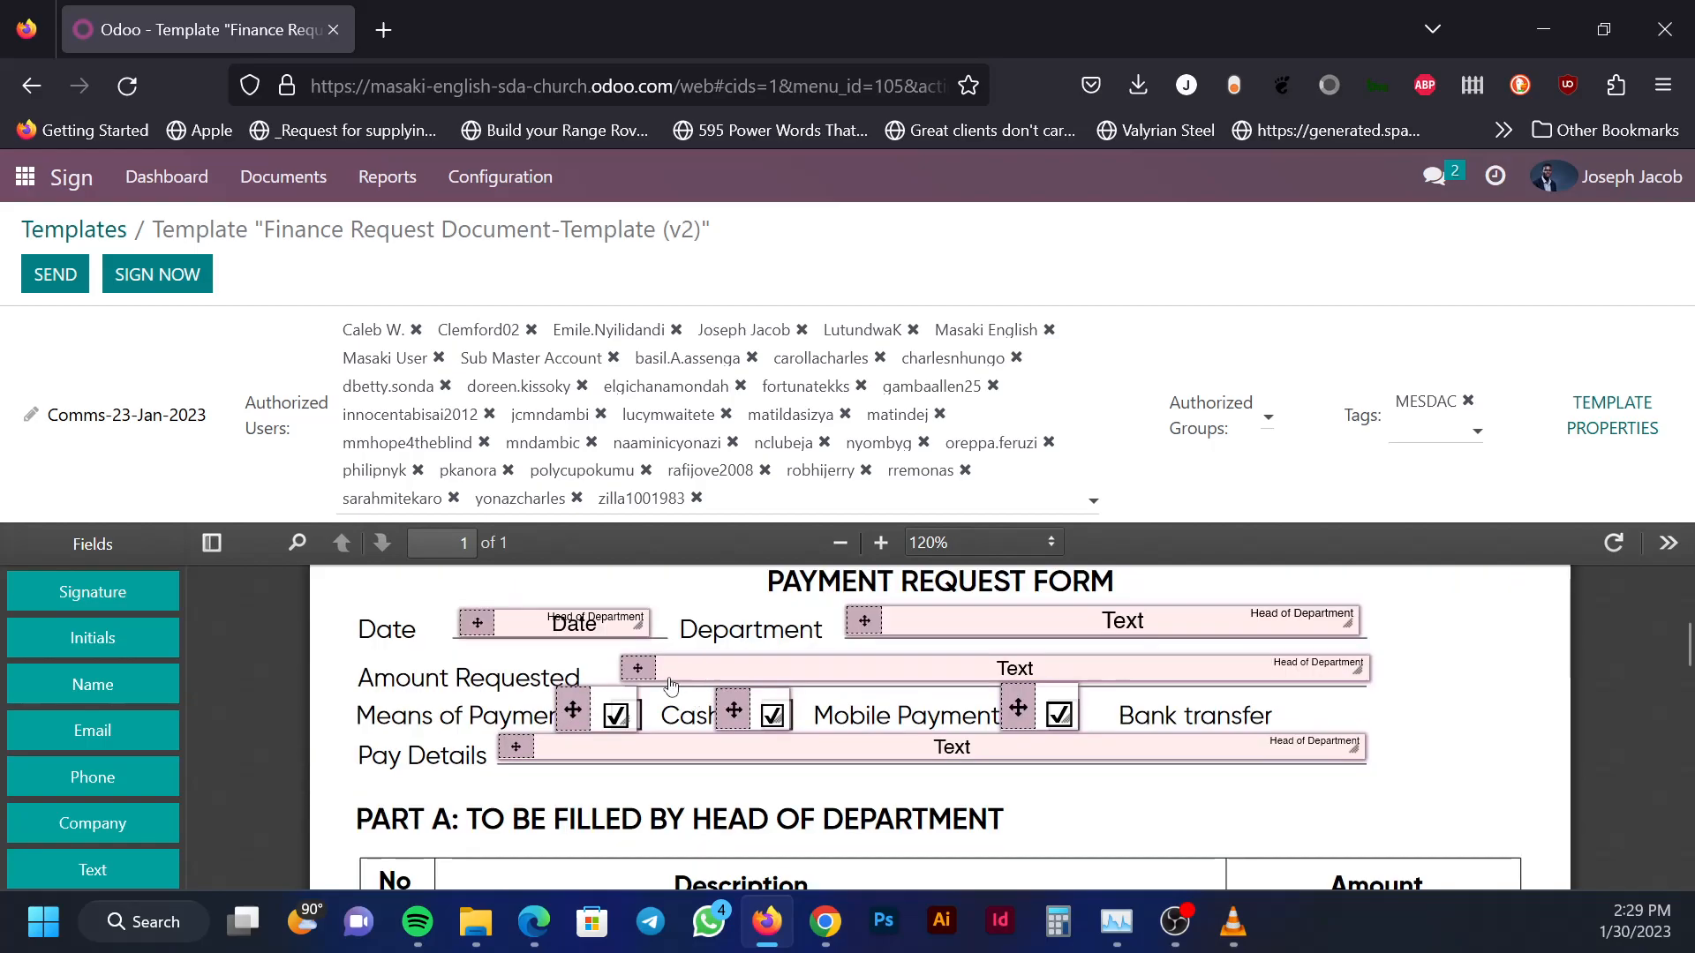
scroll(675, 682, "down", 10)
scroll(618, 681, "up", 2)
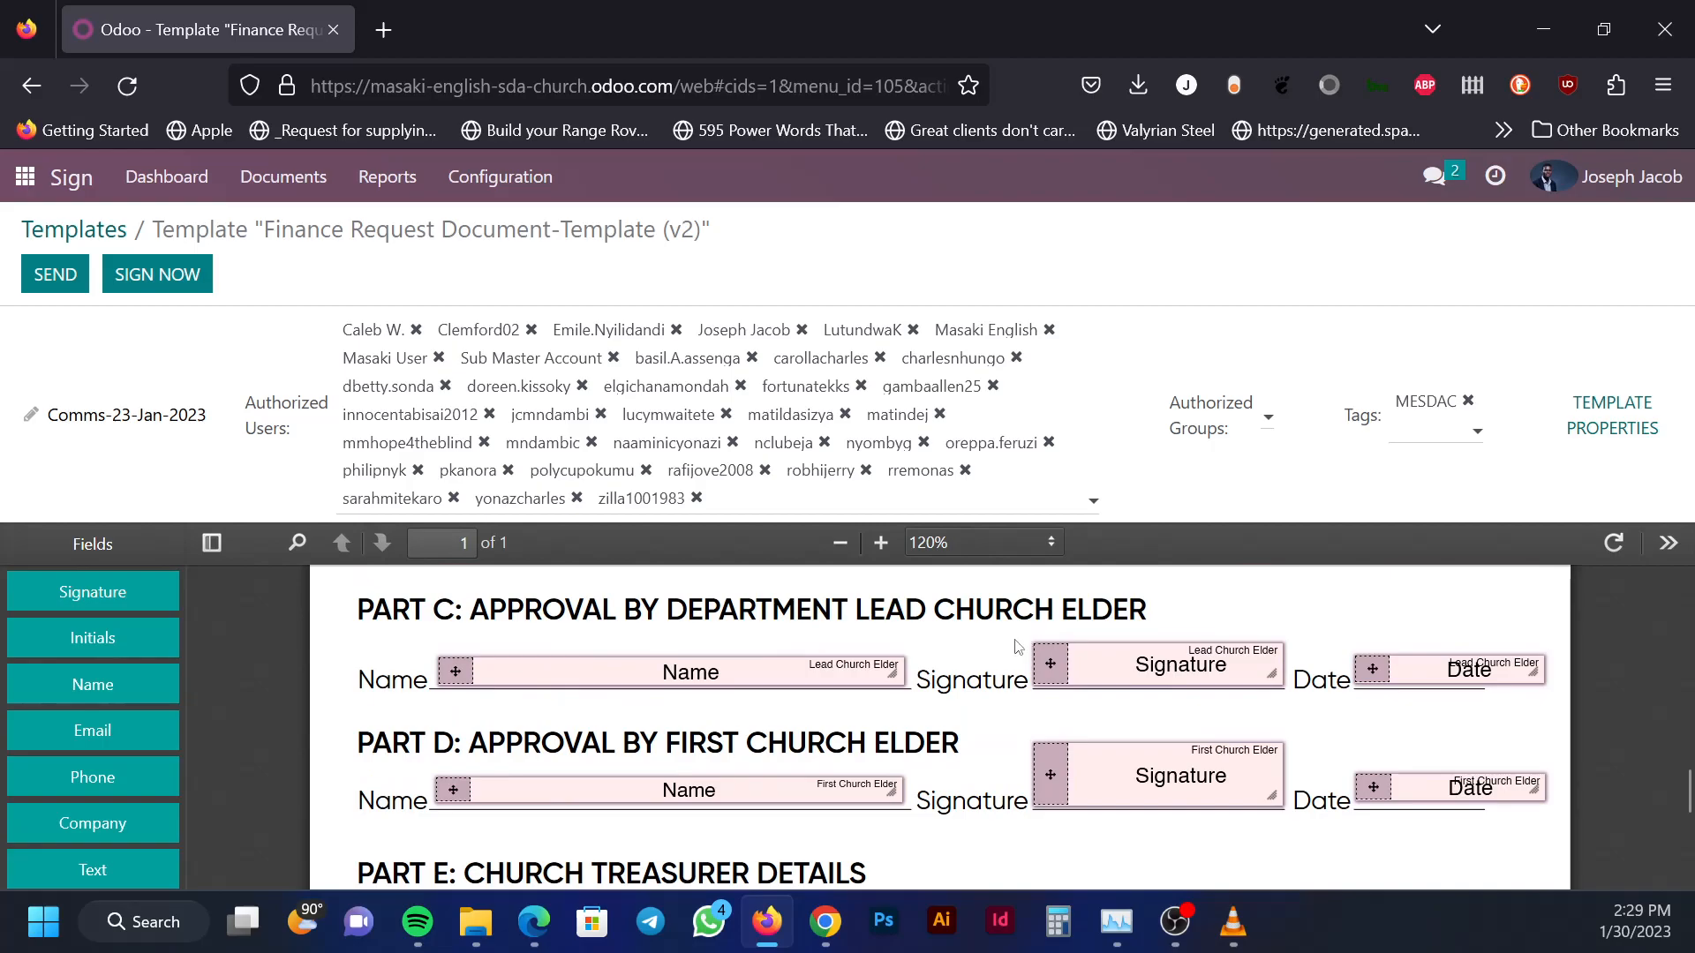
scroll(1014, 622, "down", 1)
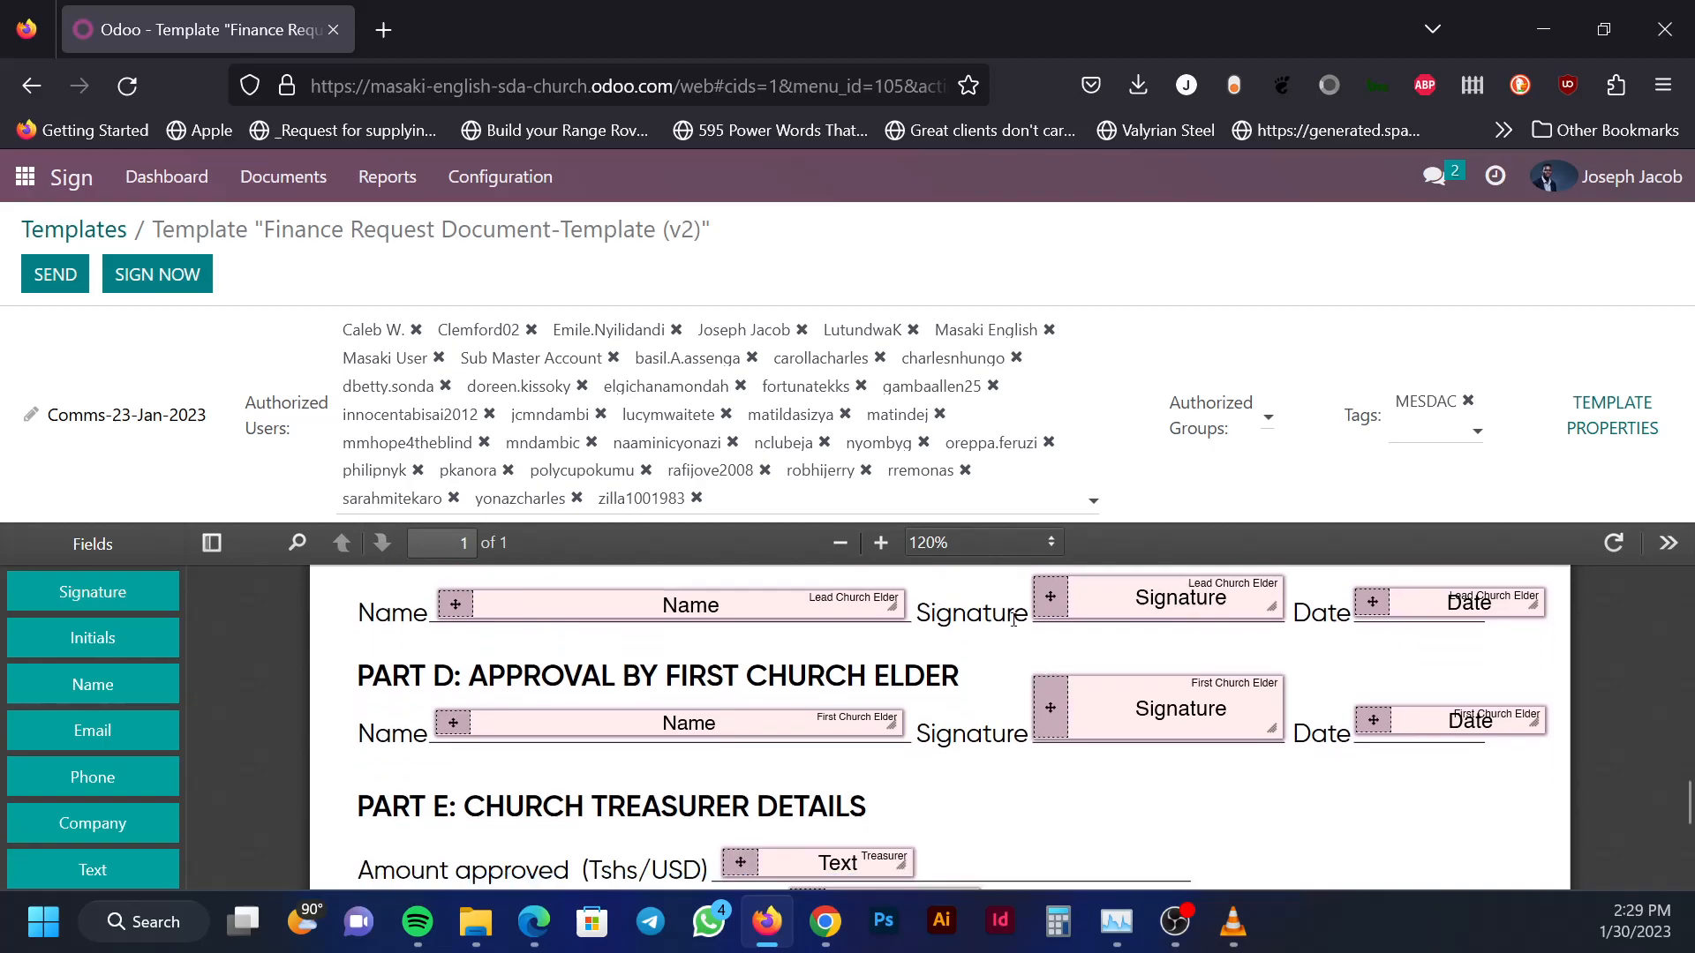
scroll(1013, 620, "down", 2)
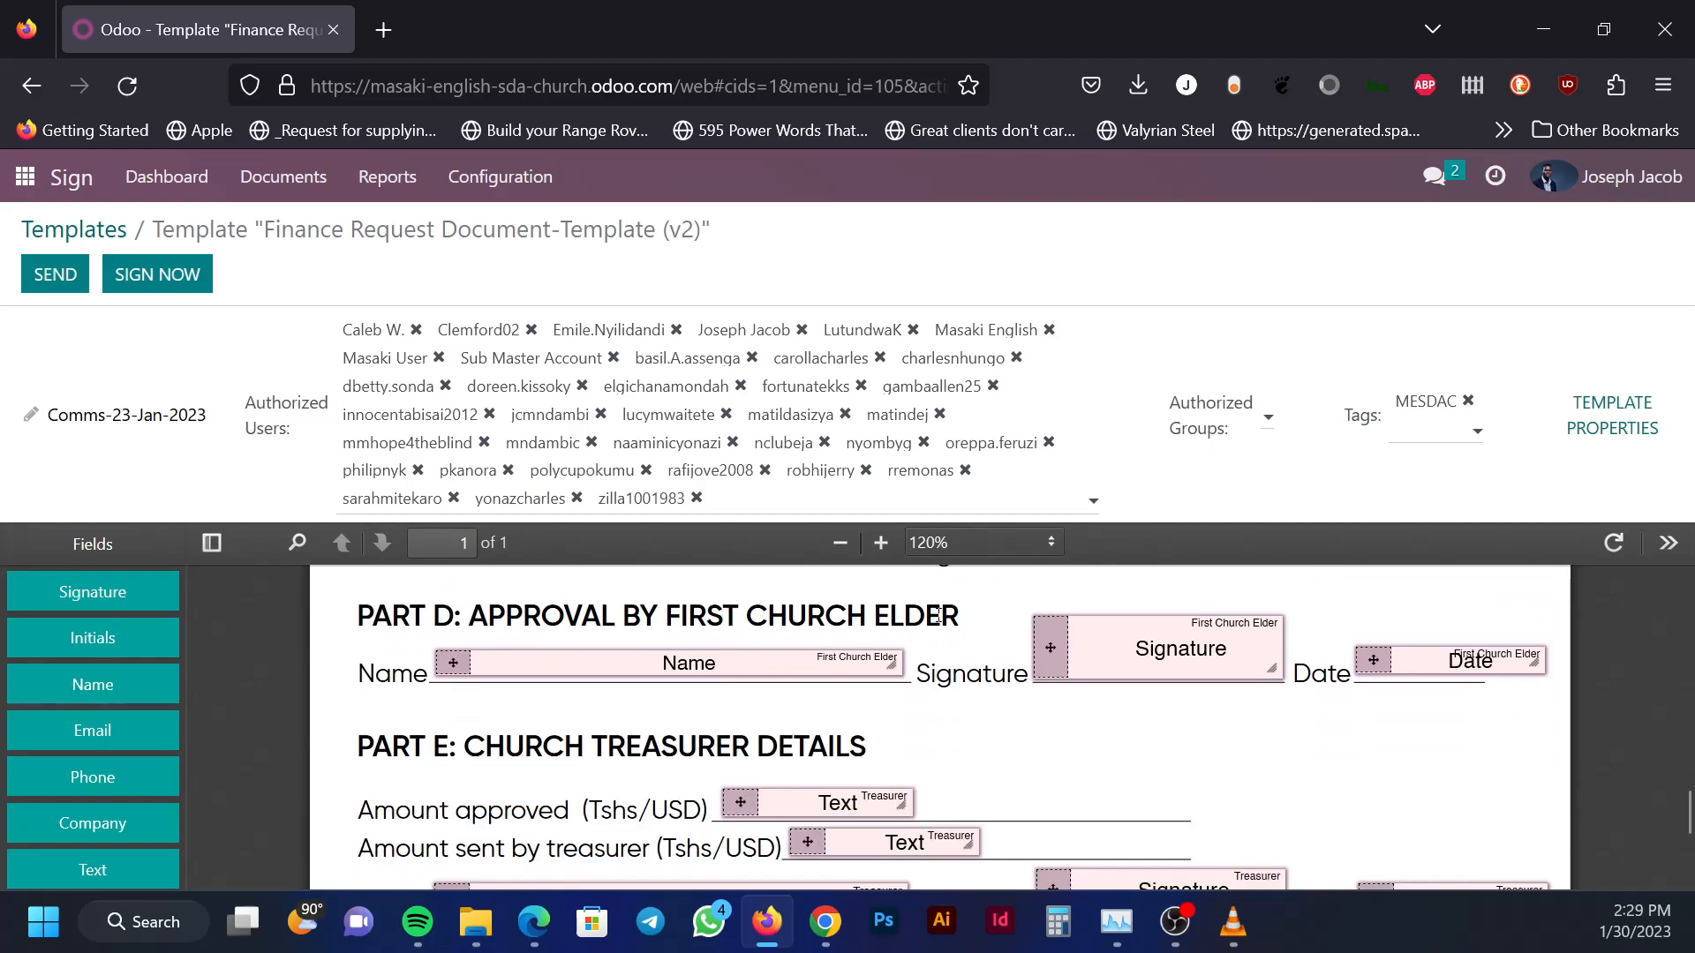
scroll(954, 623, "down", 2)
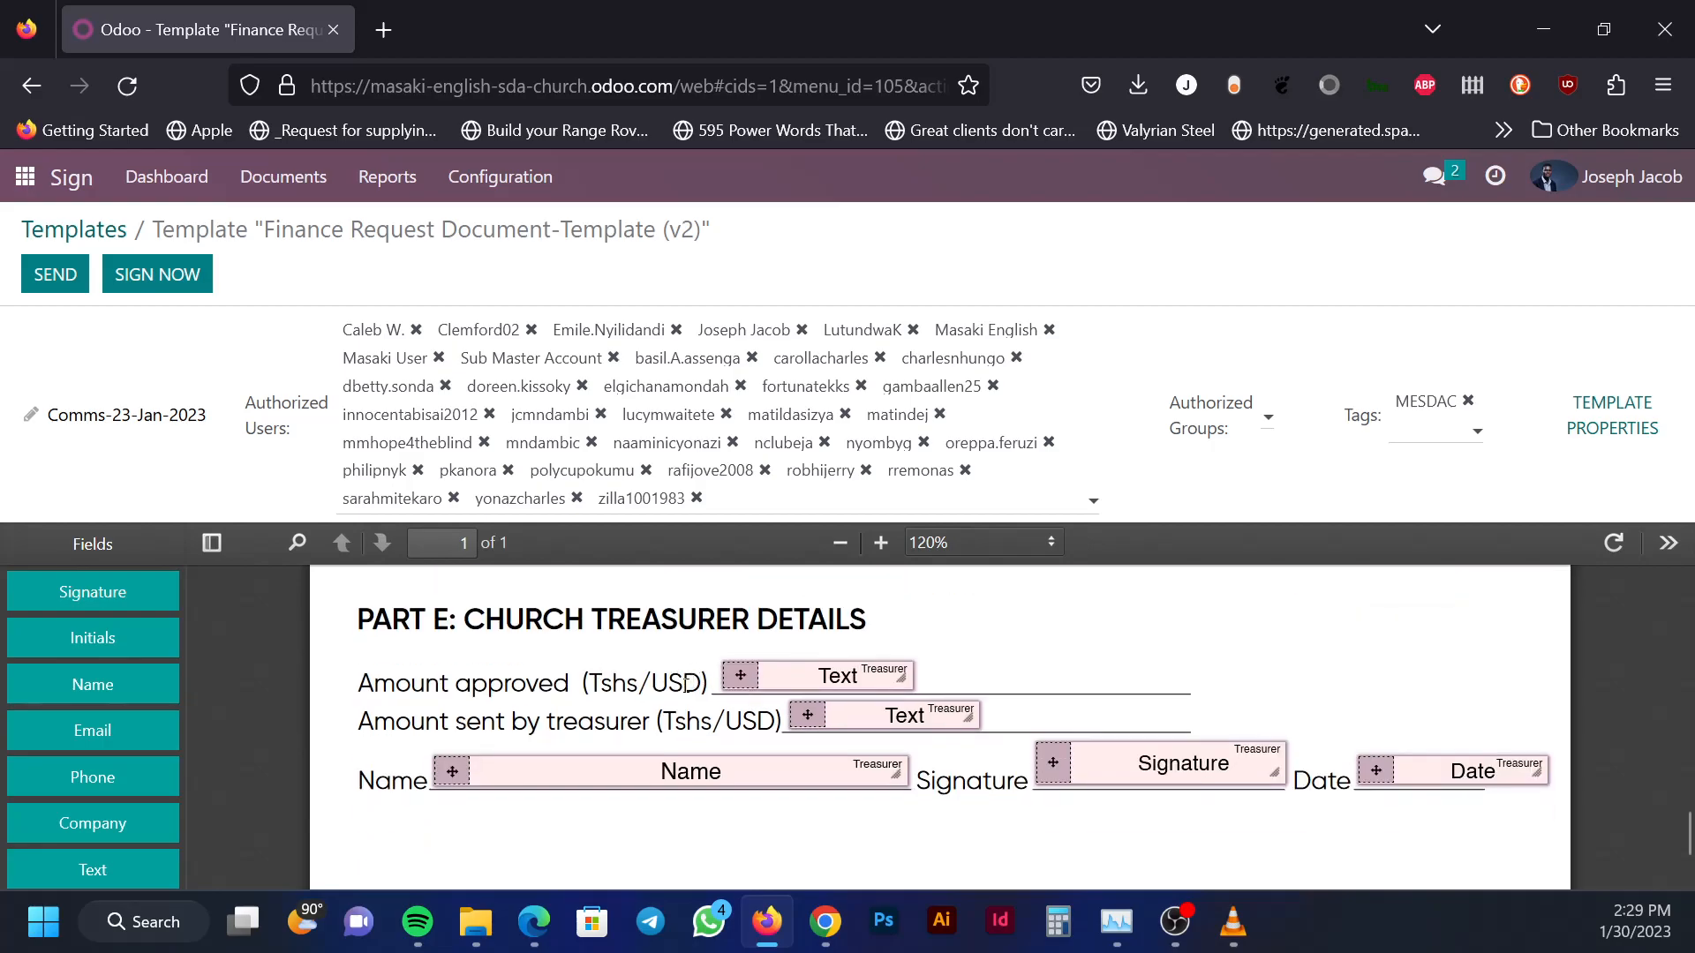
scroll(660, 699, "up", 2)
scroll(661, 699, "up", 10)
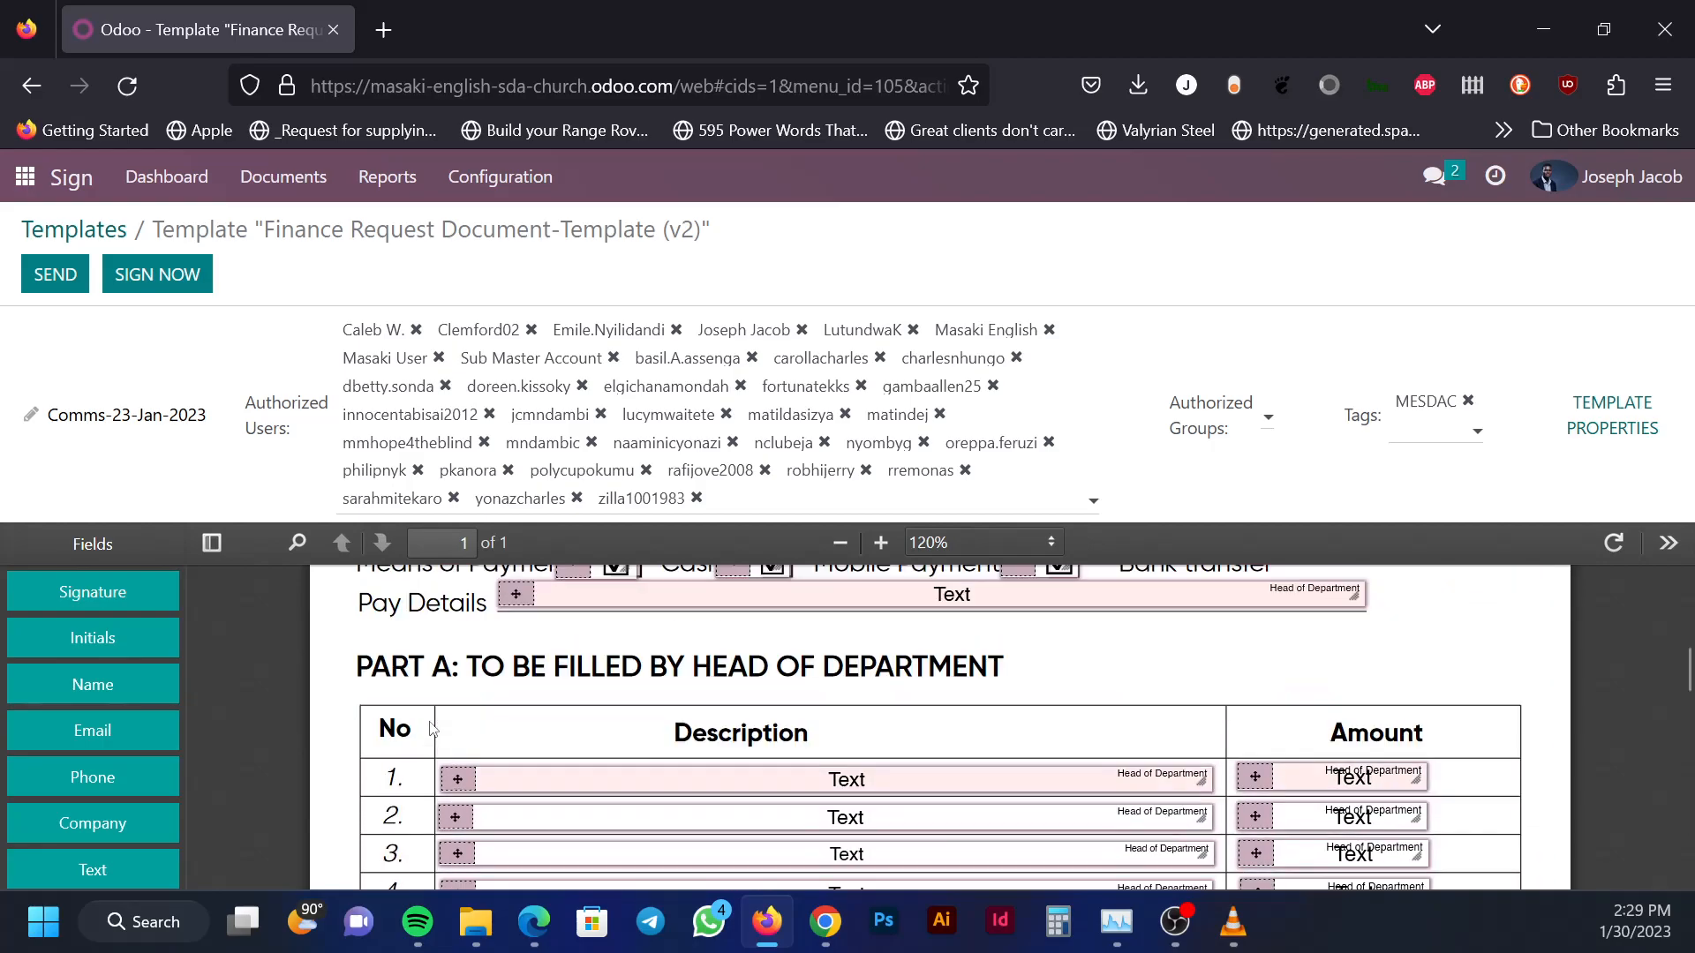
scroll(408, 732, "up", 3)
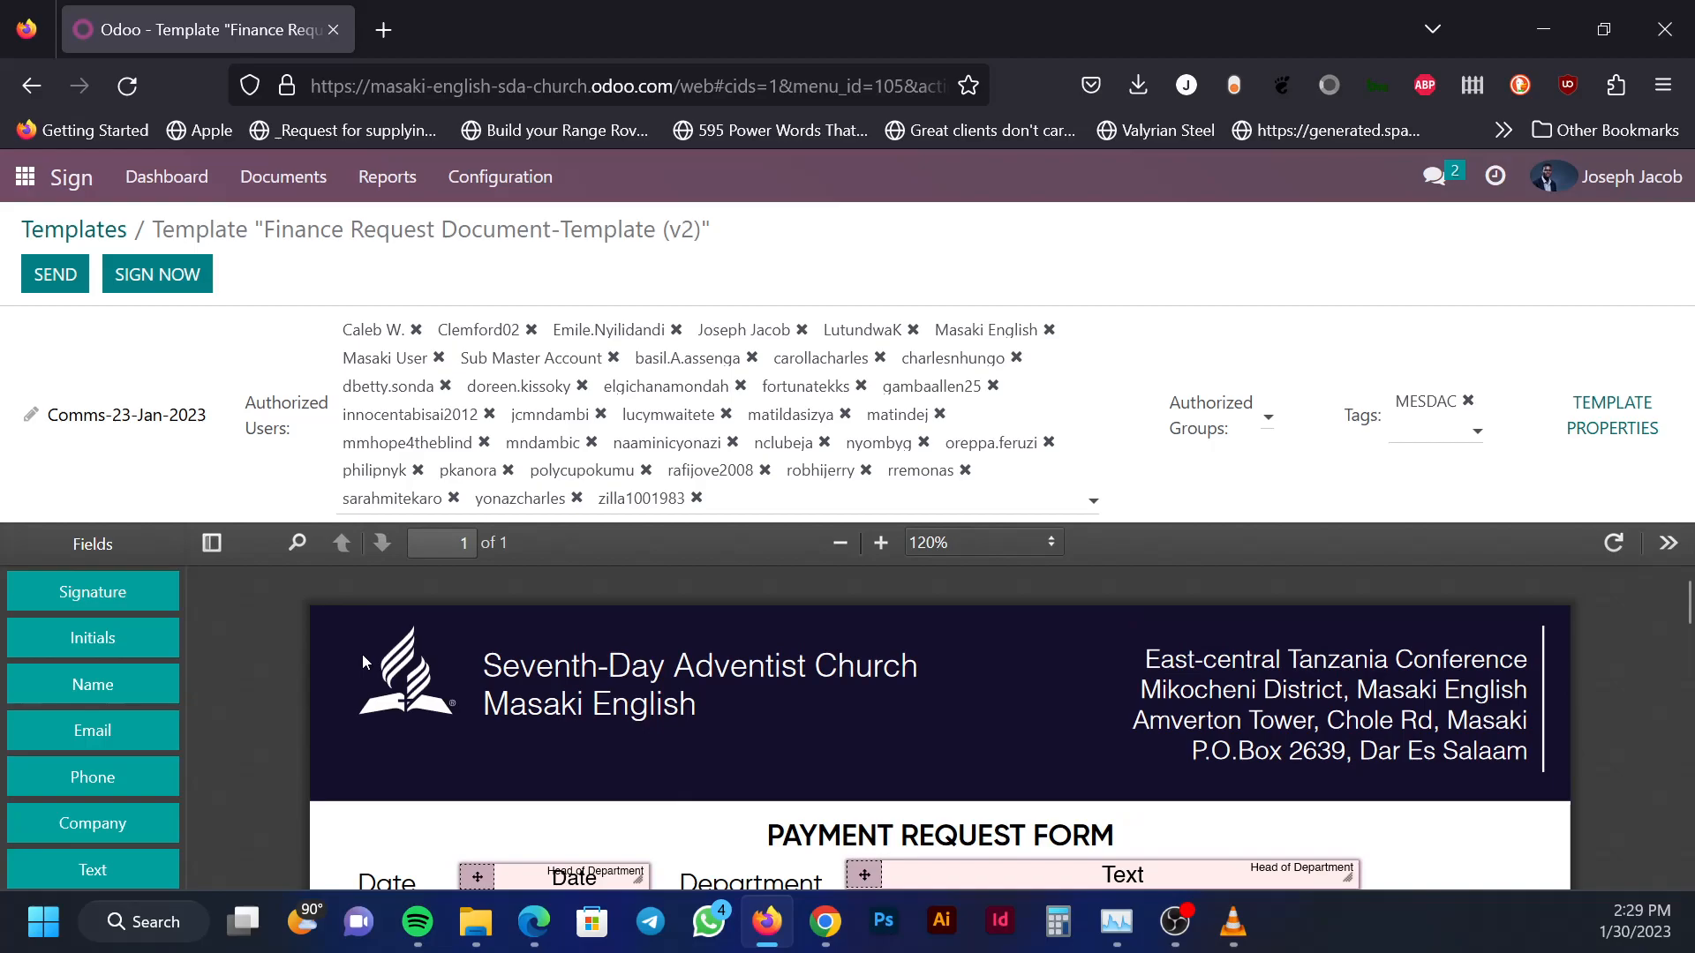
scroll(321, 622, "down", 6)
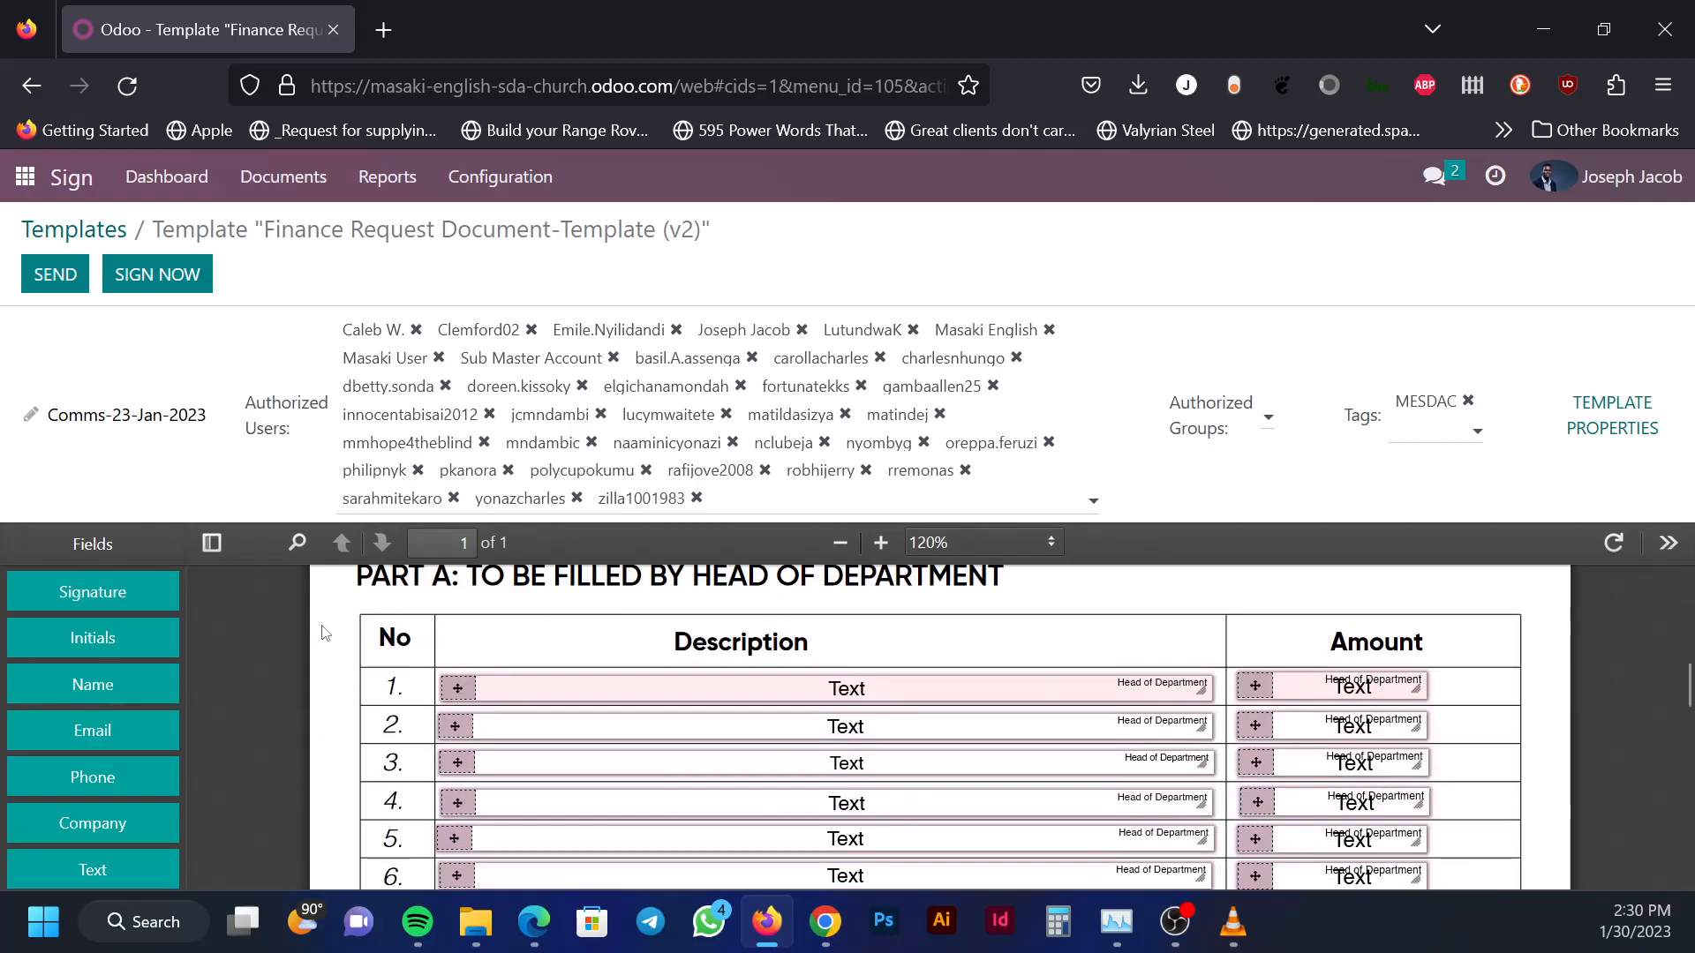
scroll(321, 622, "down", 5)
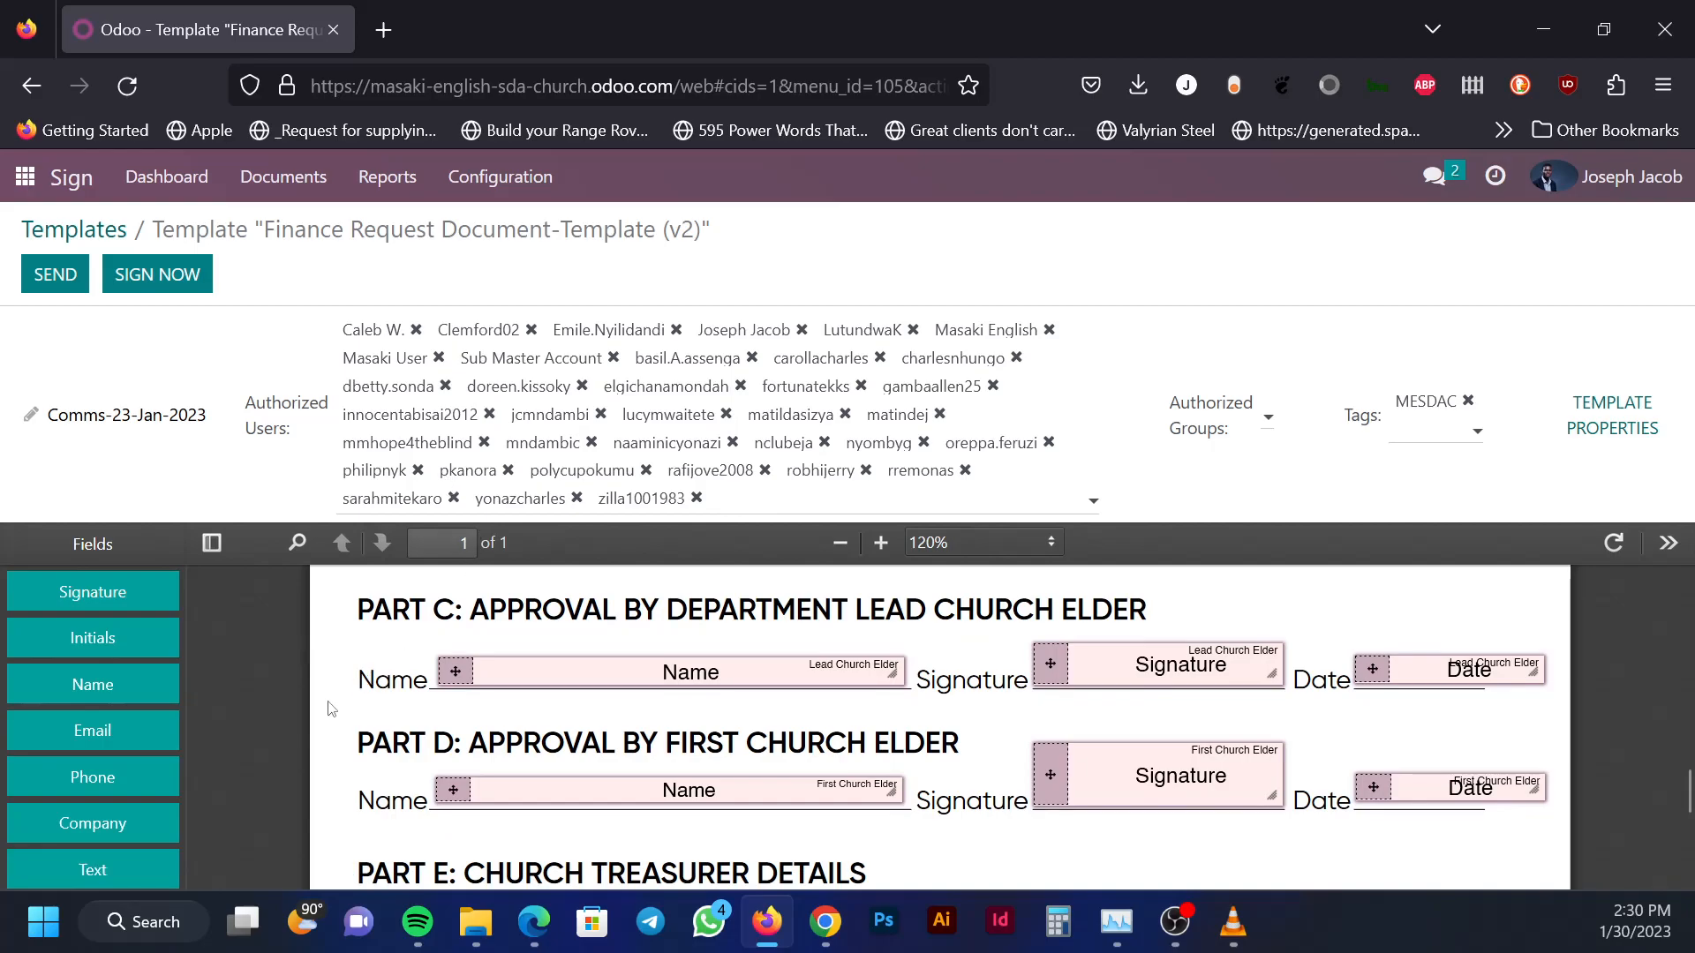
scroll(392, 709, "down", 4)
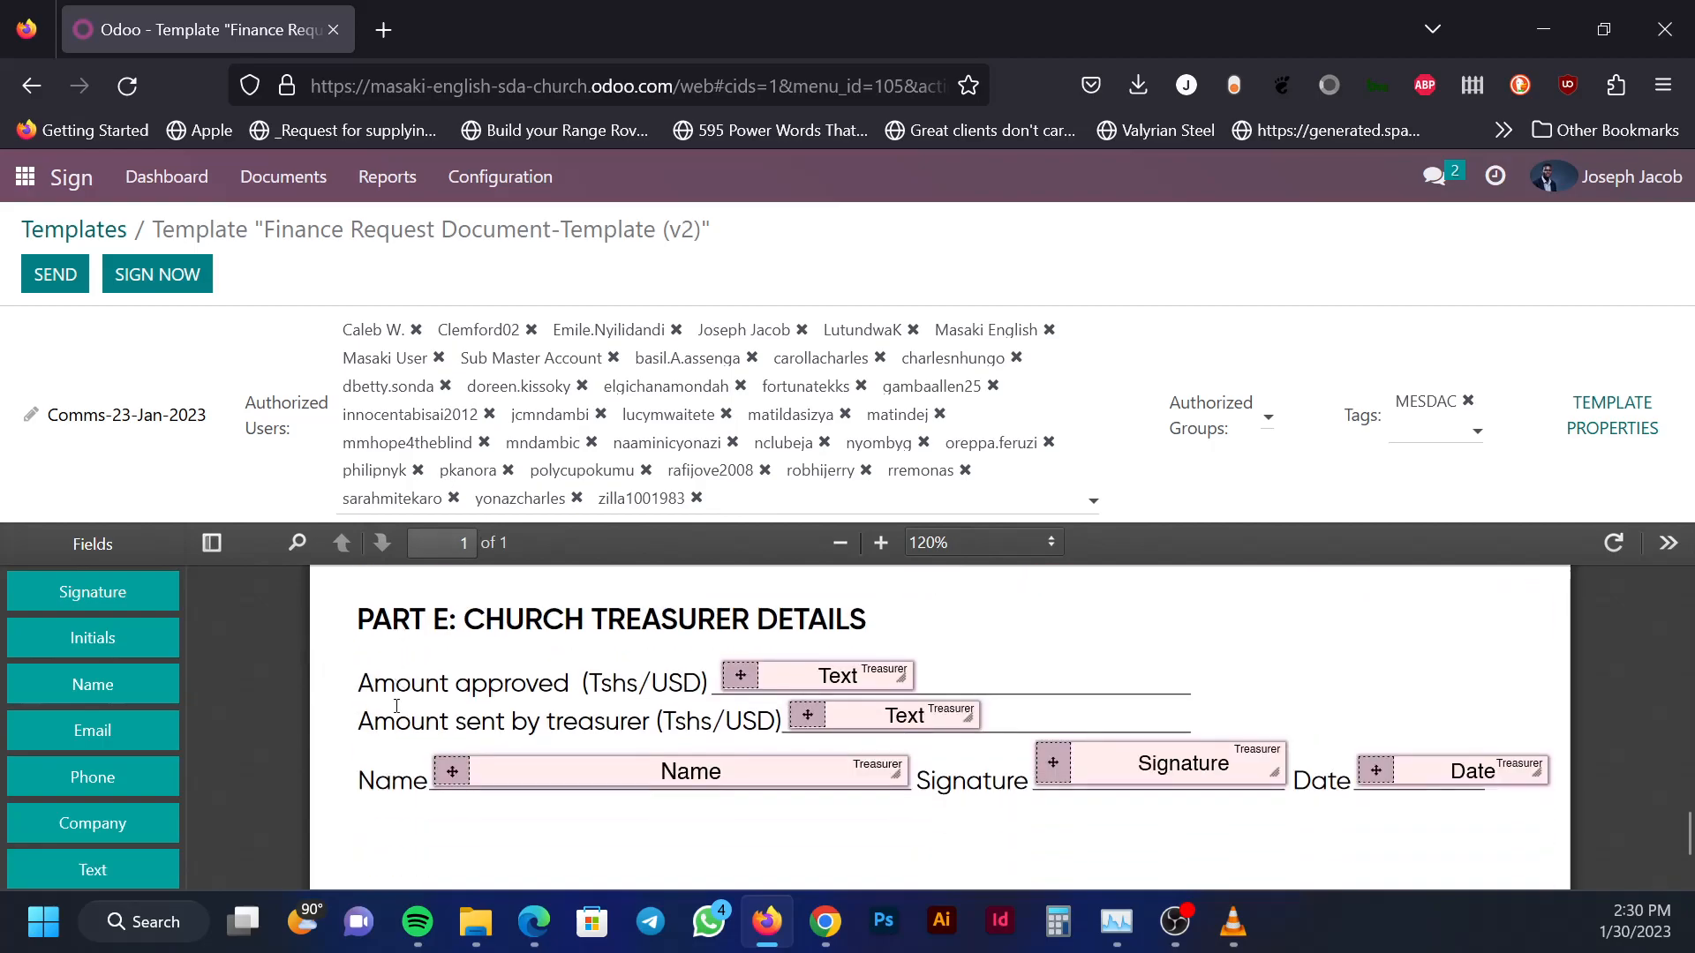
scroll(392, 709, "up", 12)
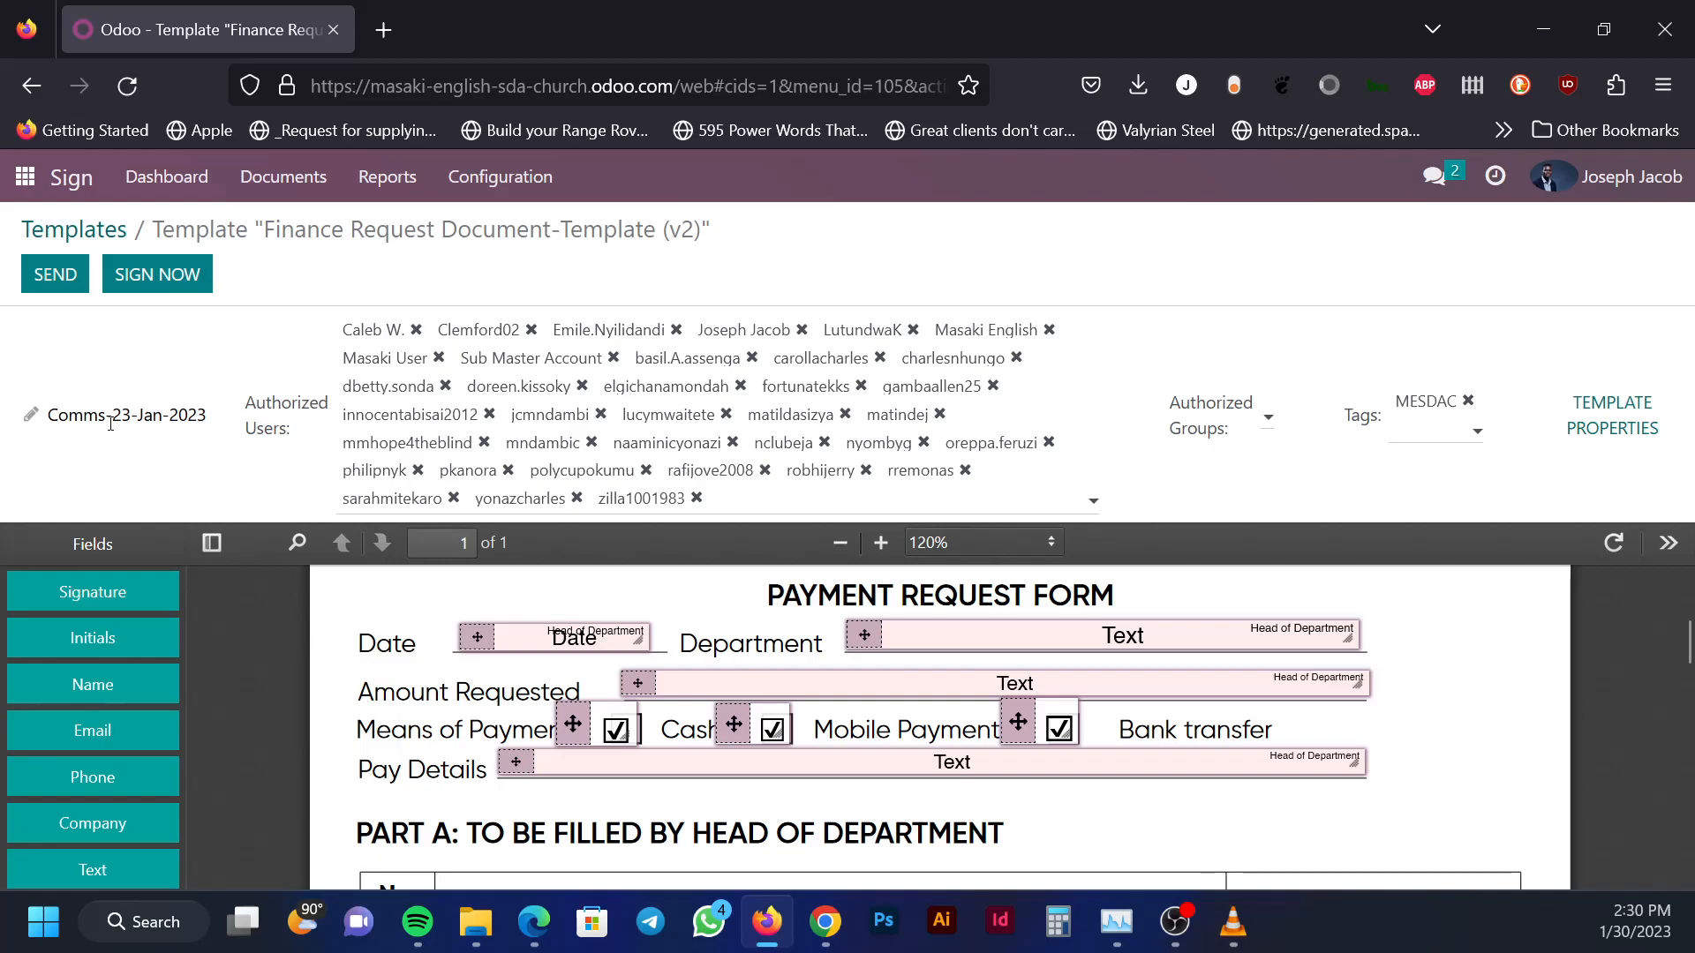
Open a signature request for Comms-23-Jan-2023 and select the Head of Department signer field
left_click(64, 281)
left_click(42, 266)
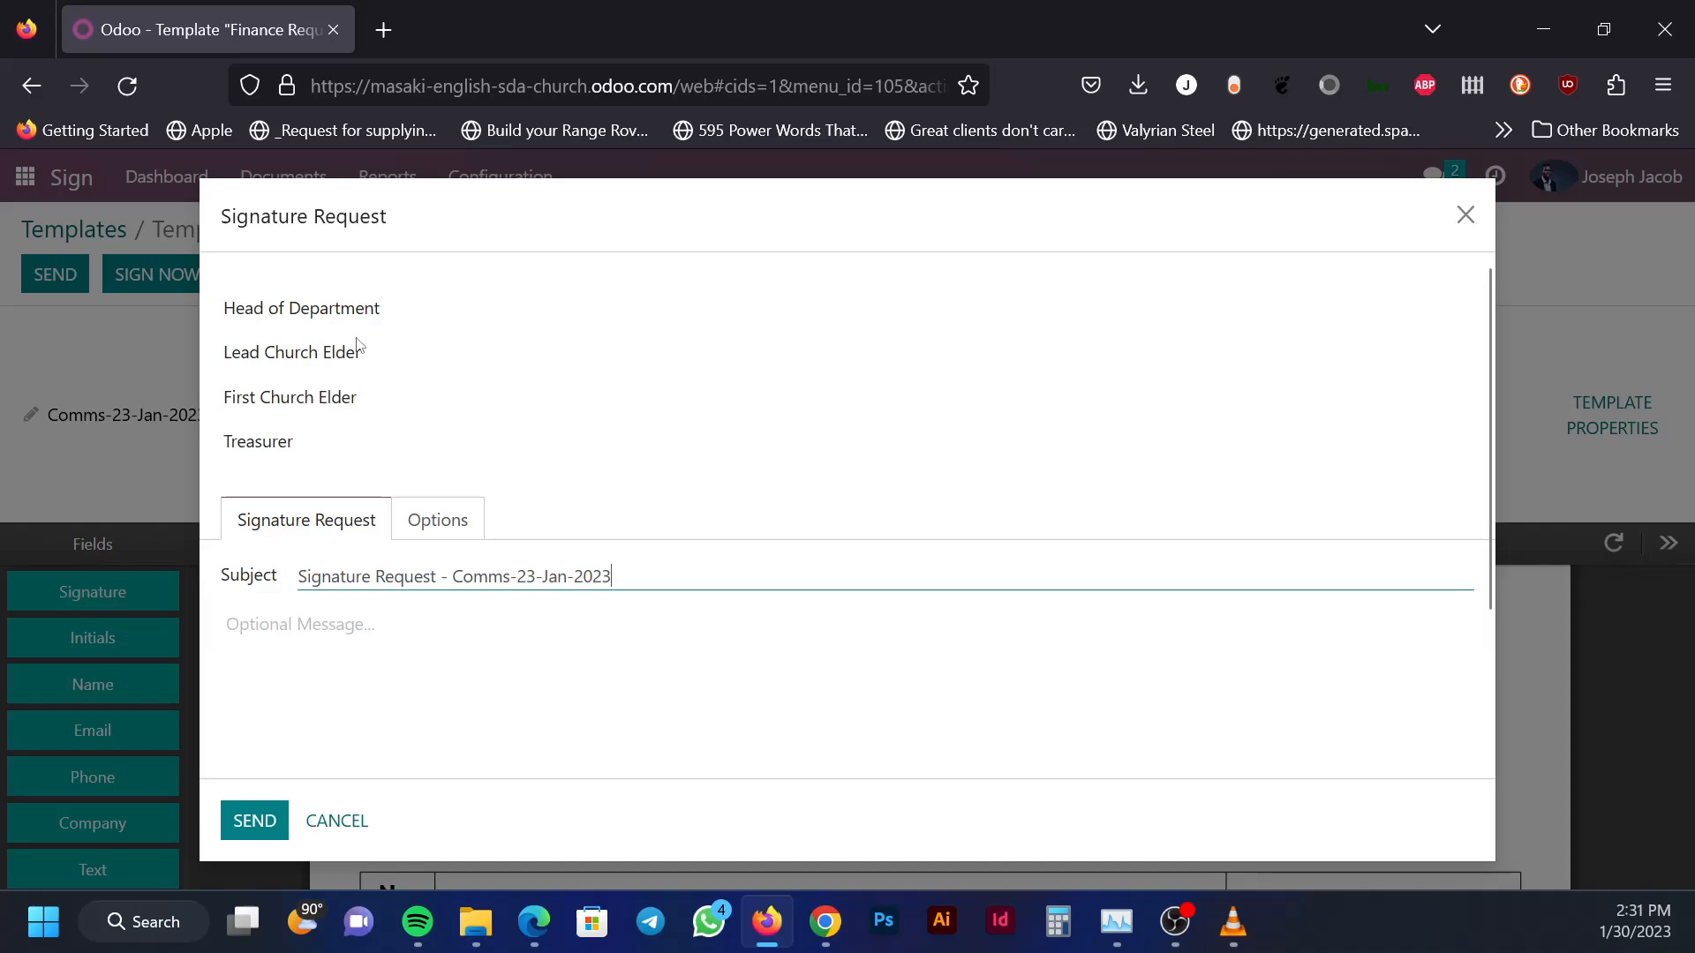
left_click(395, 307)
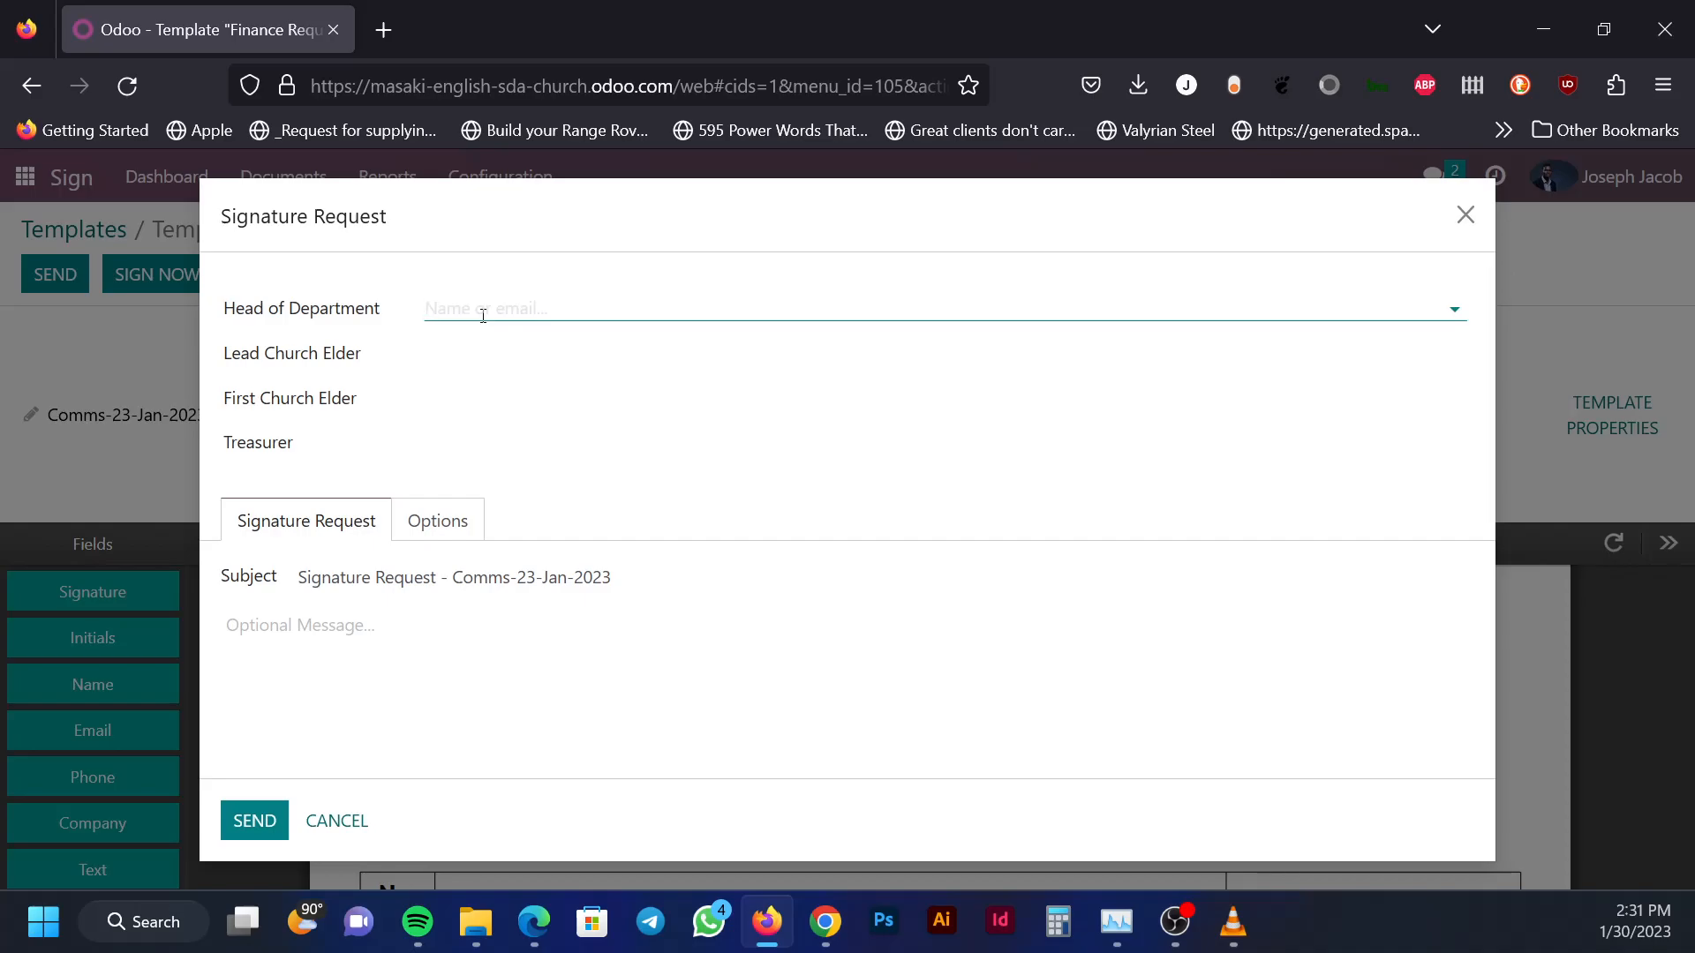
Assign the matching contacts as Head of Department and Lead Church Elder
type("jajons")
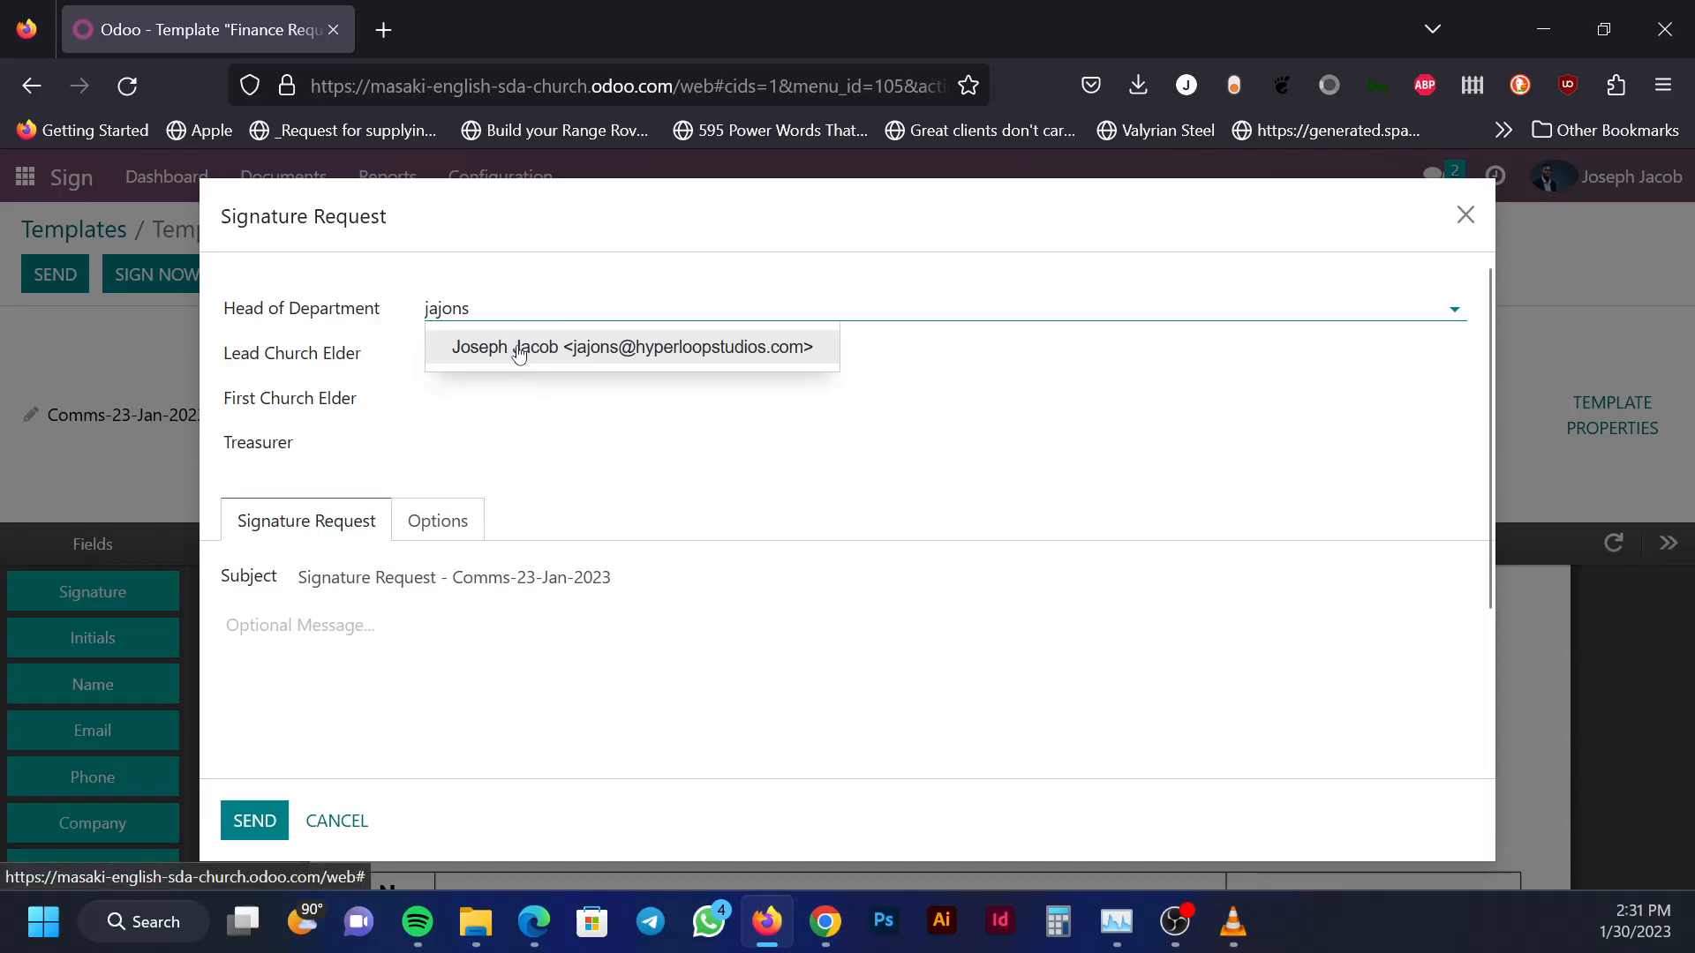
left_click(518, 346)
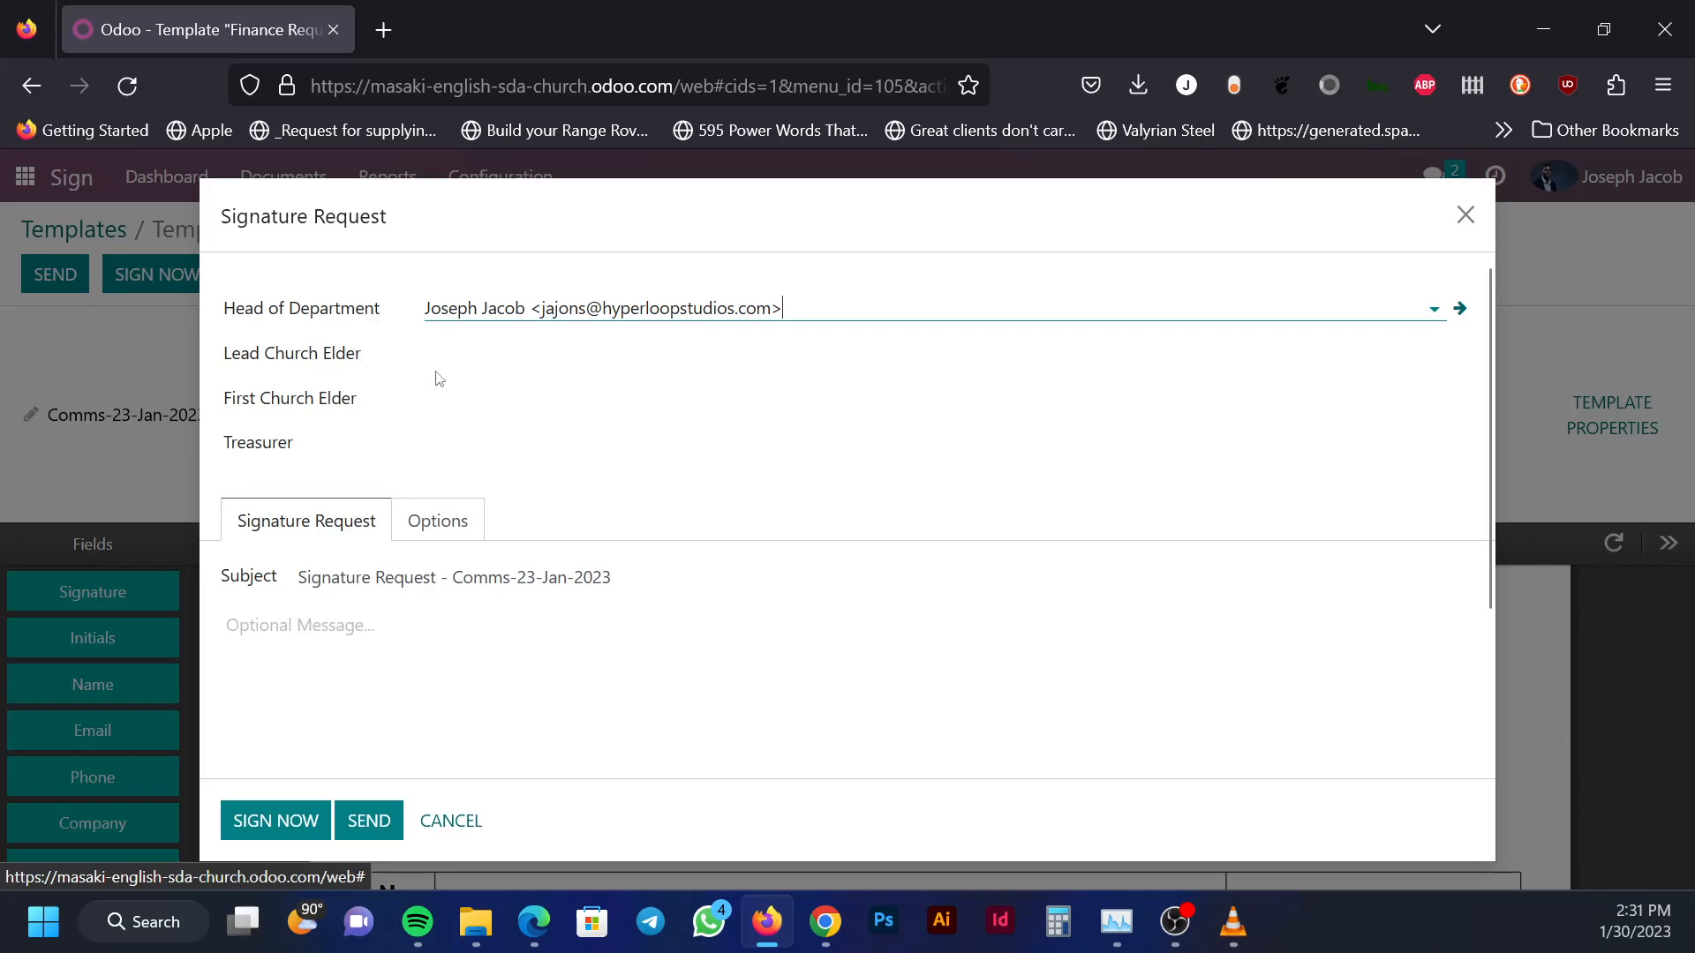
left_click(483, 351)
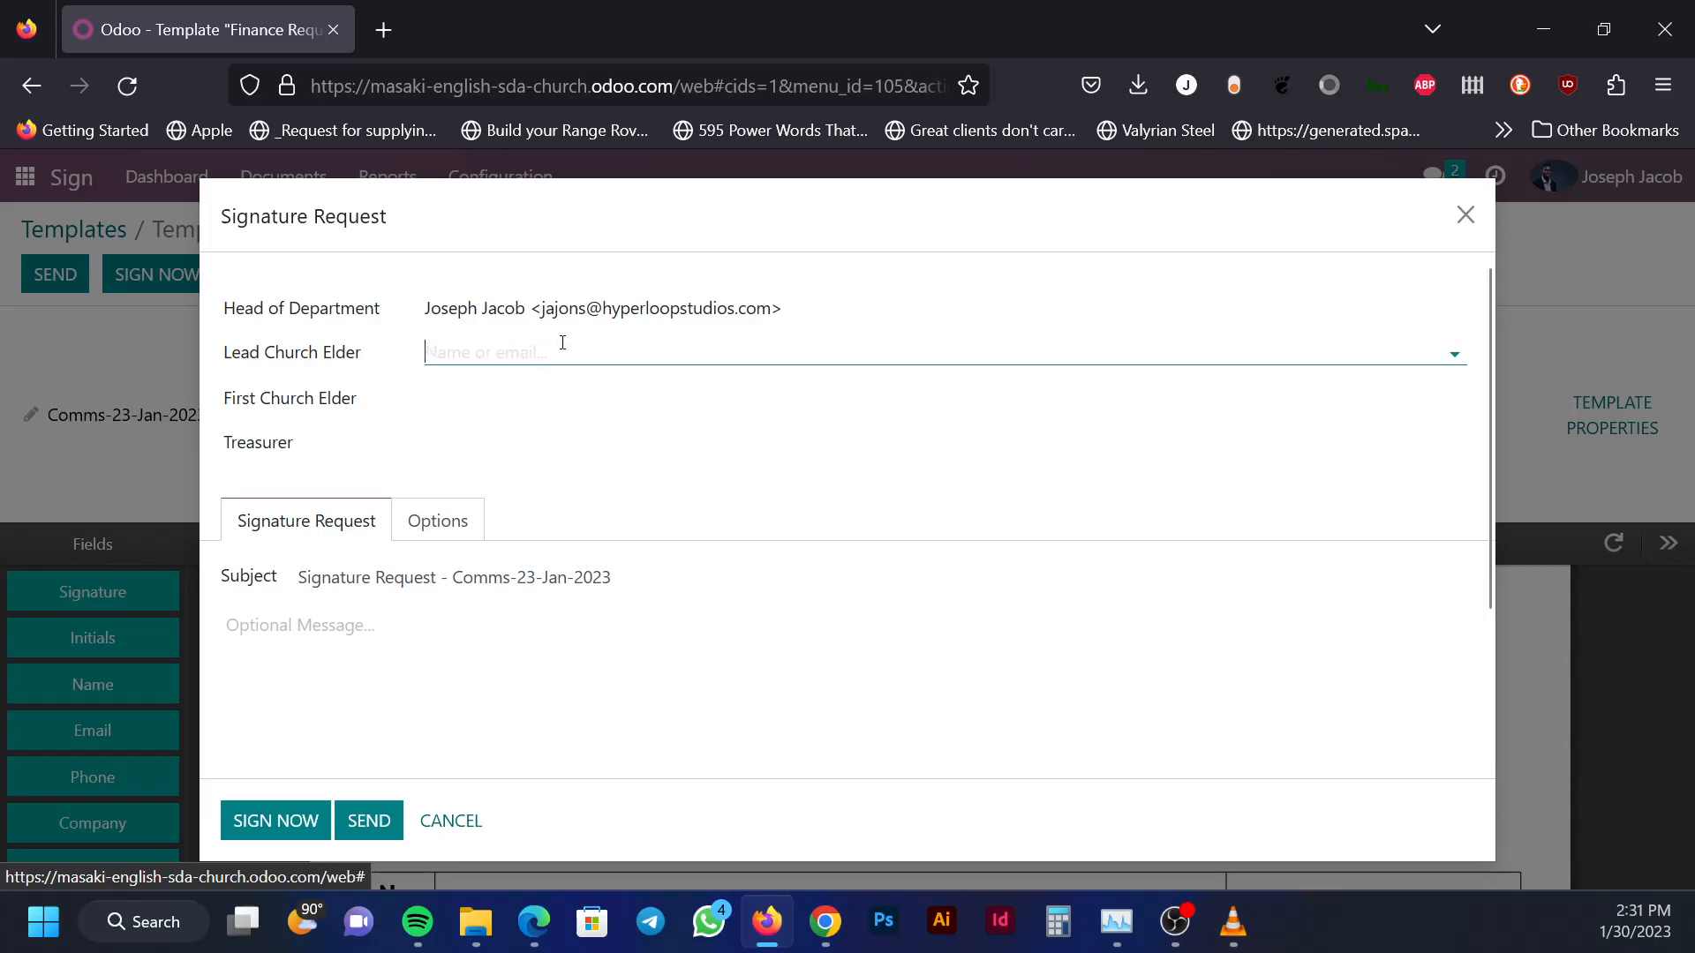
type("y")
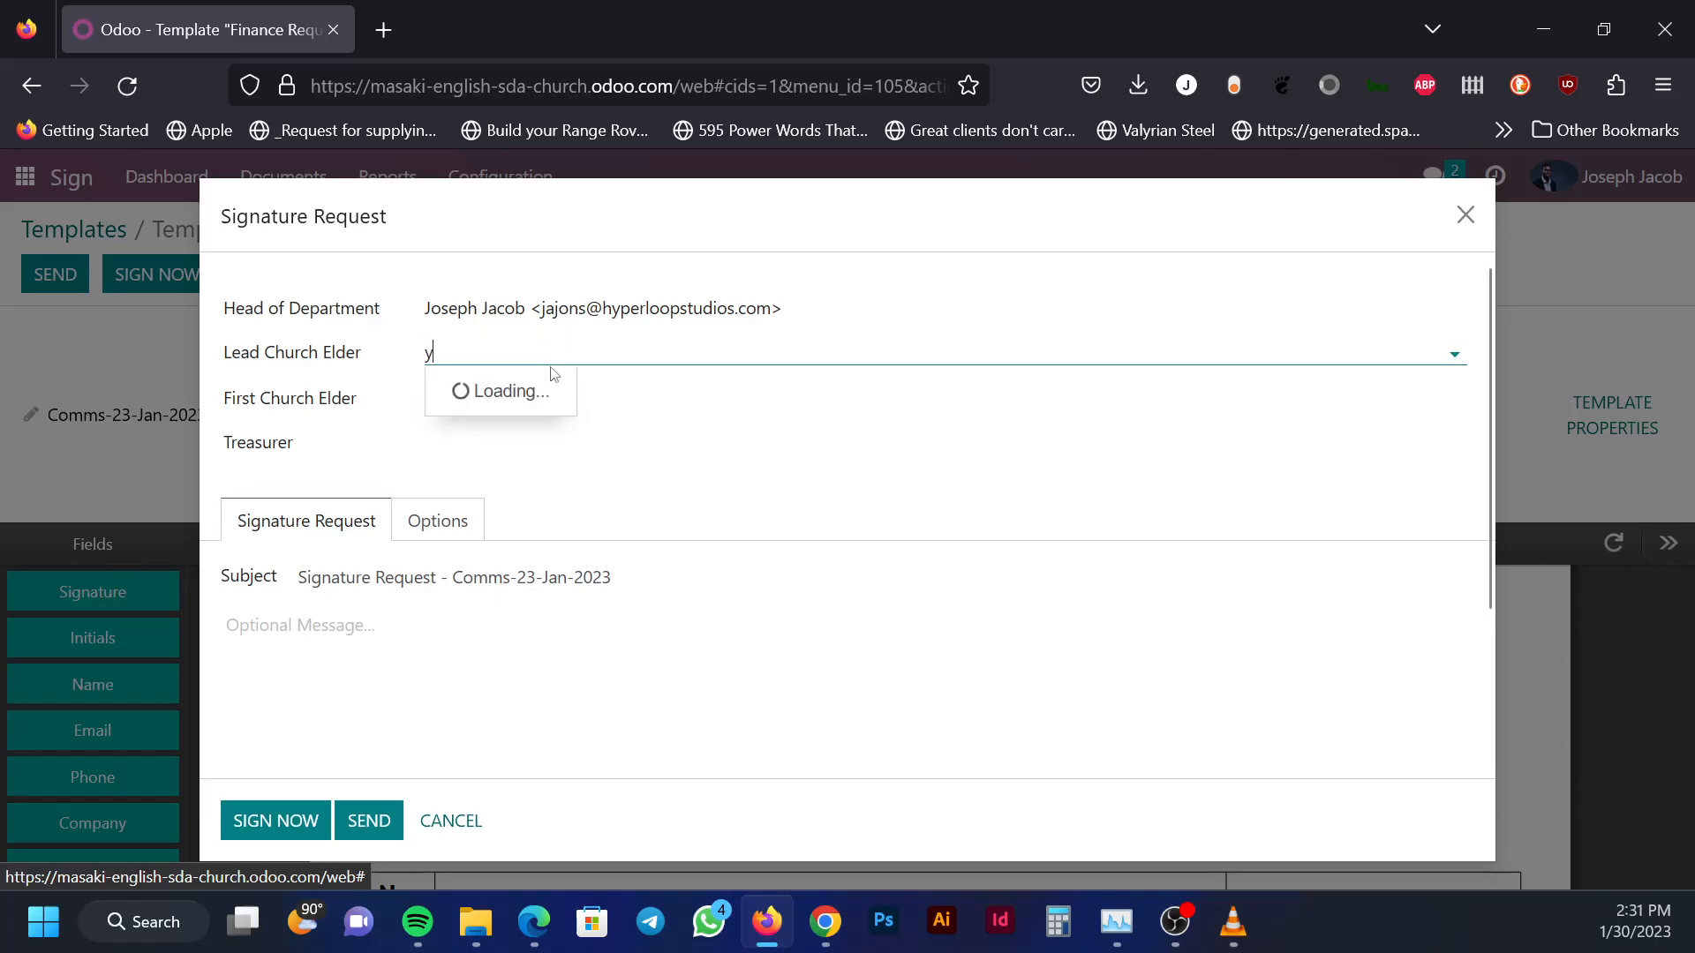
type("onazi")
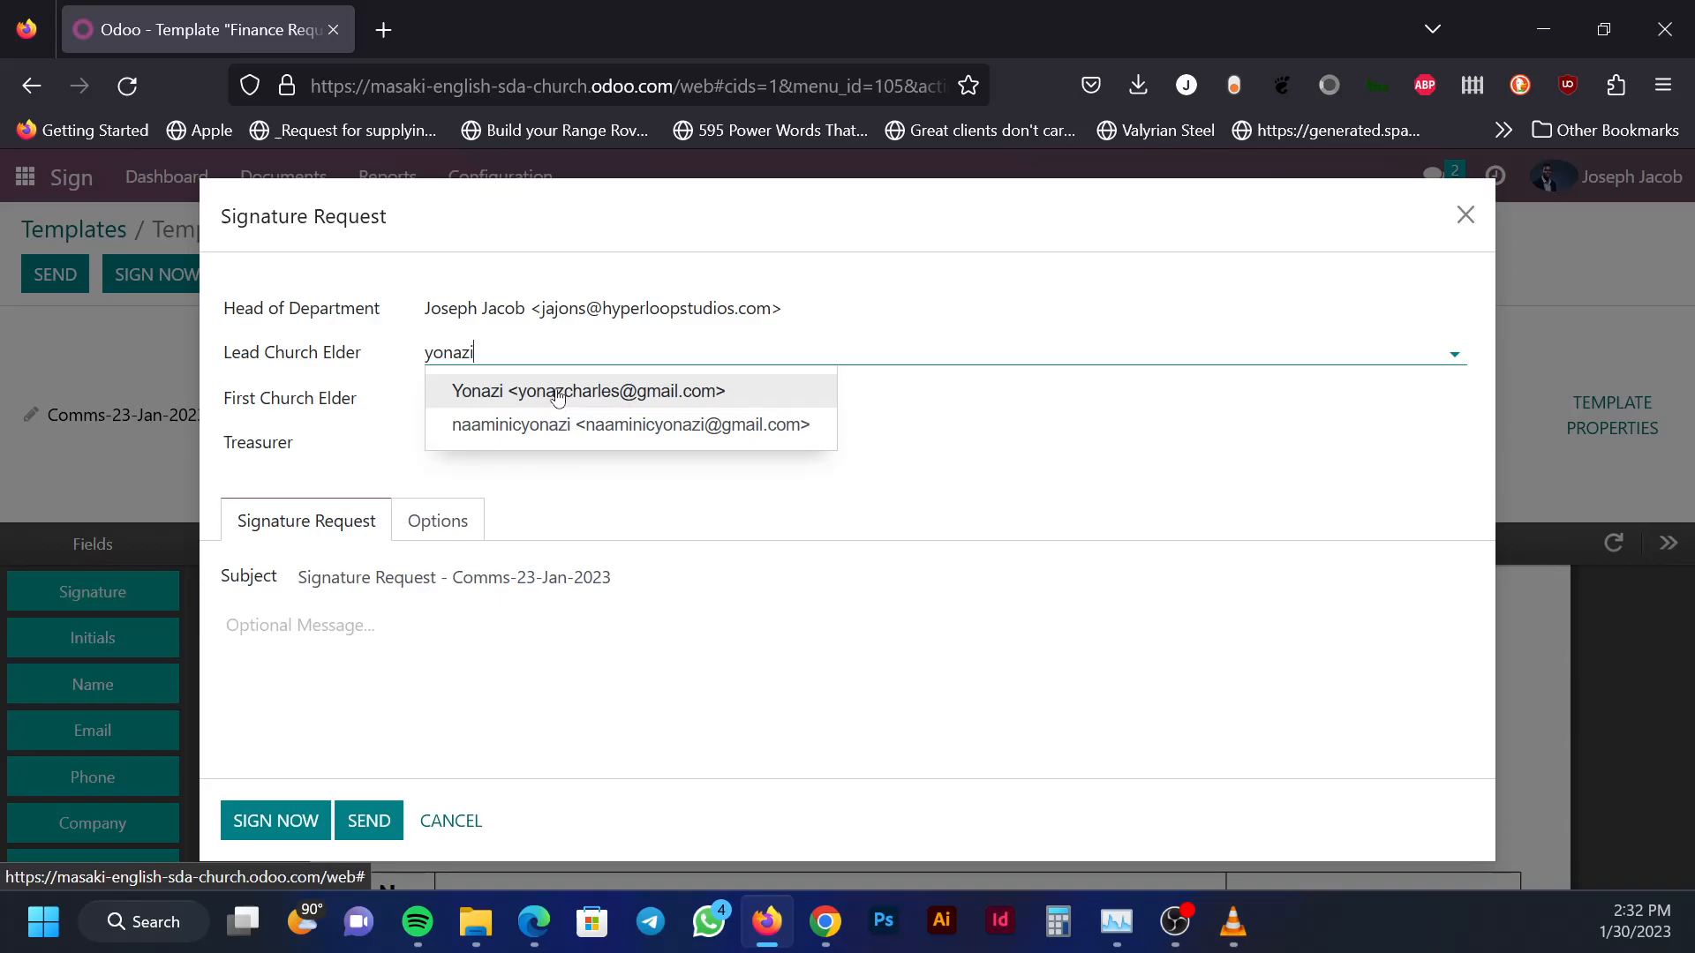
left_click(560, 391)
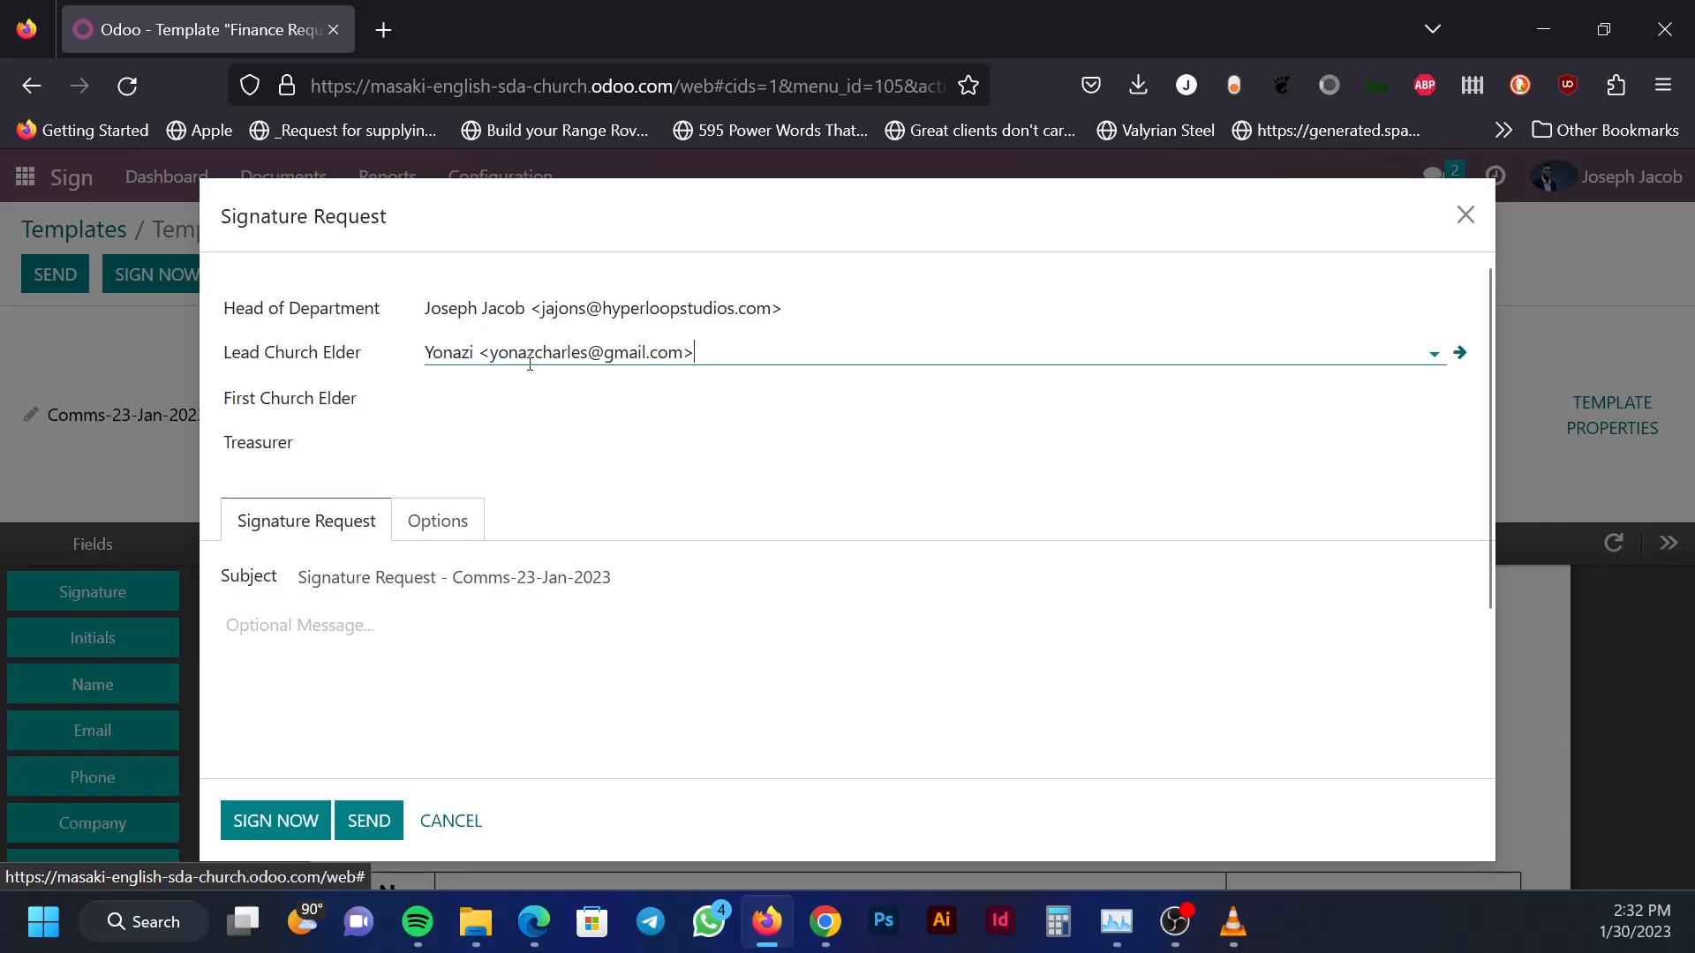
Assign the matching contacts as First Church Elder and Treasurer
left_click(472, 394)
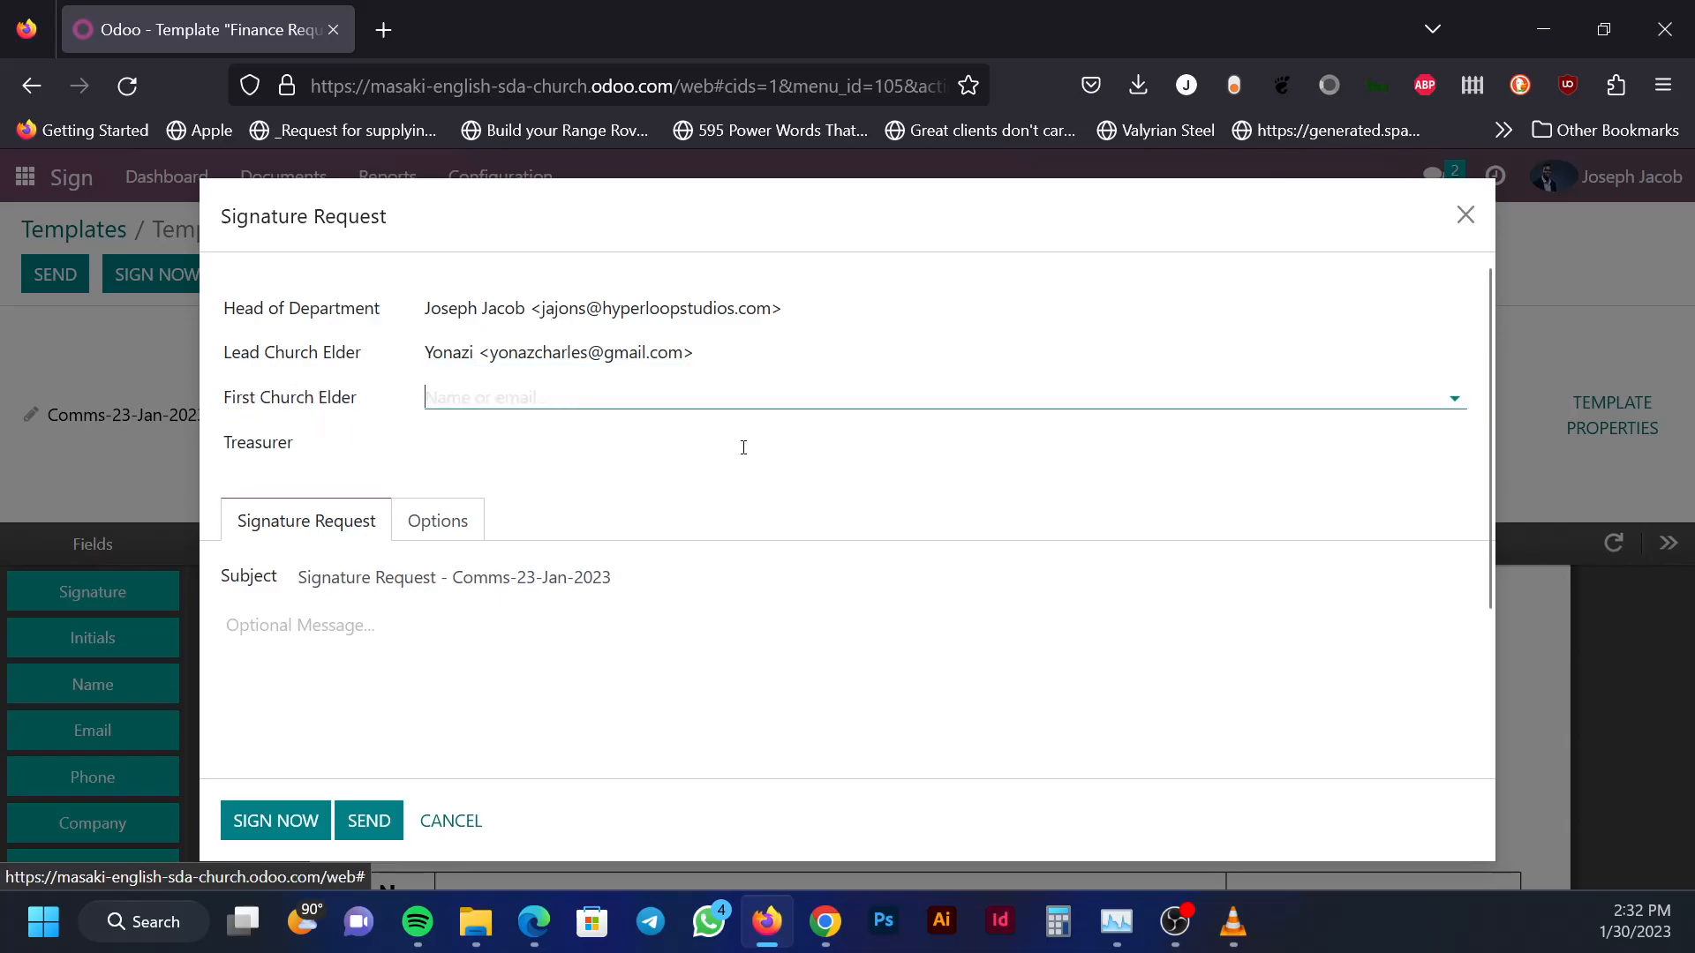
type("nyombi")
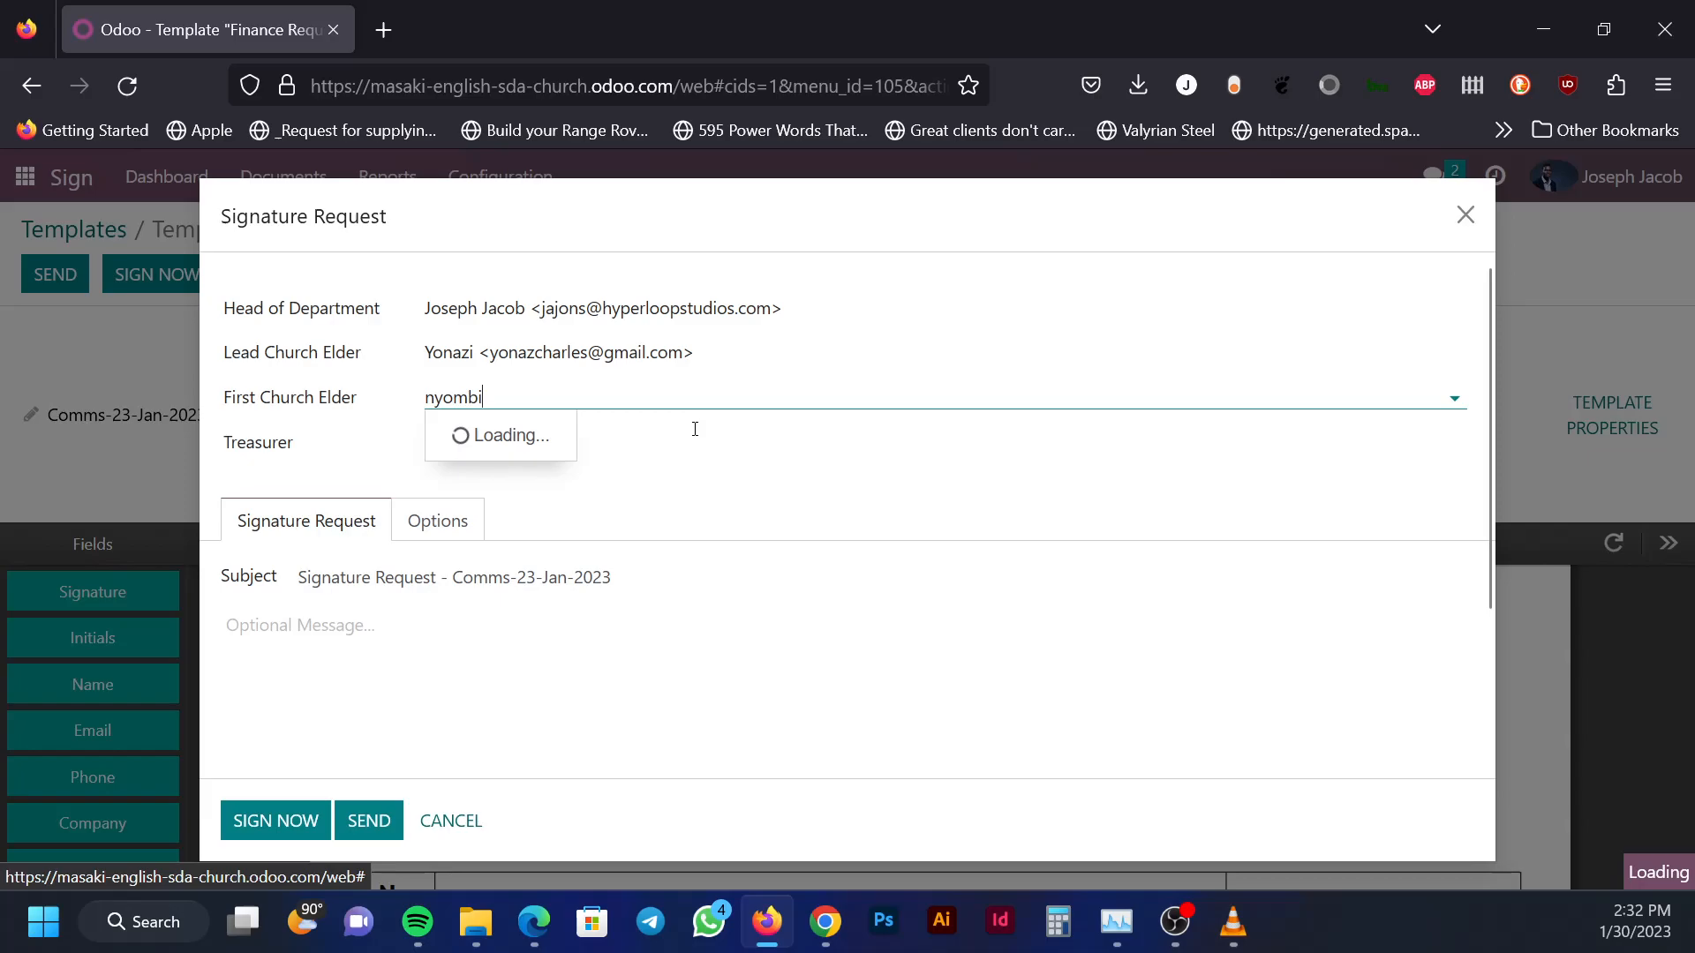
left_click(582, 436)
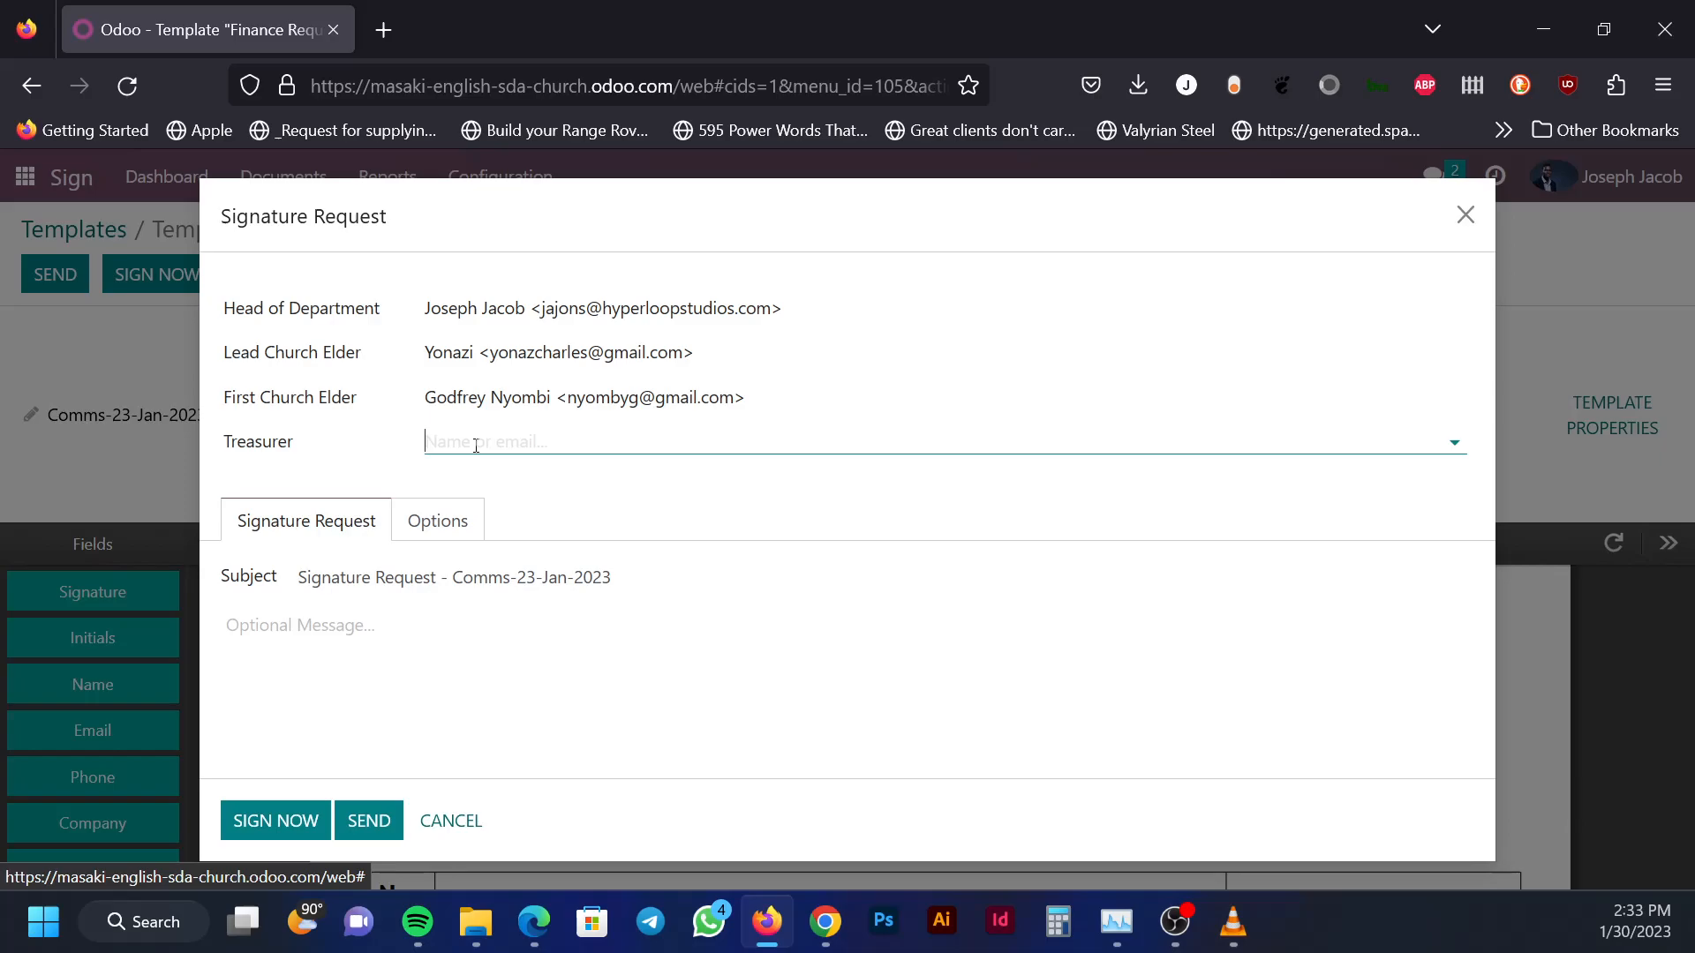
type("sarah")
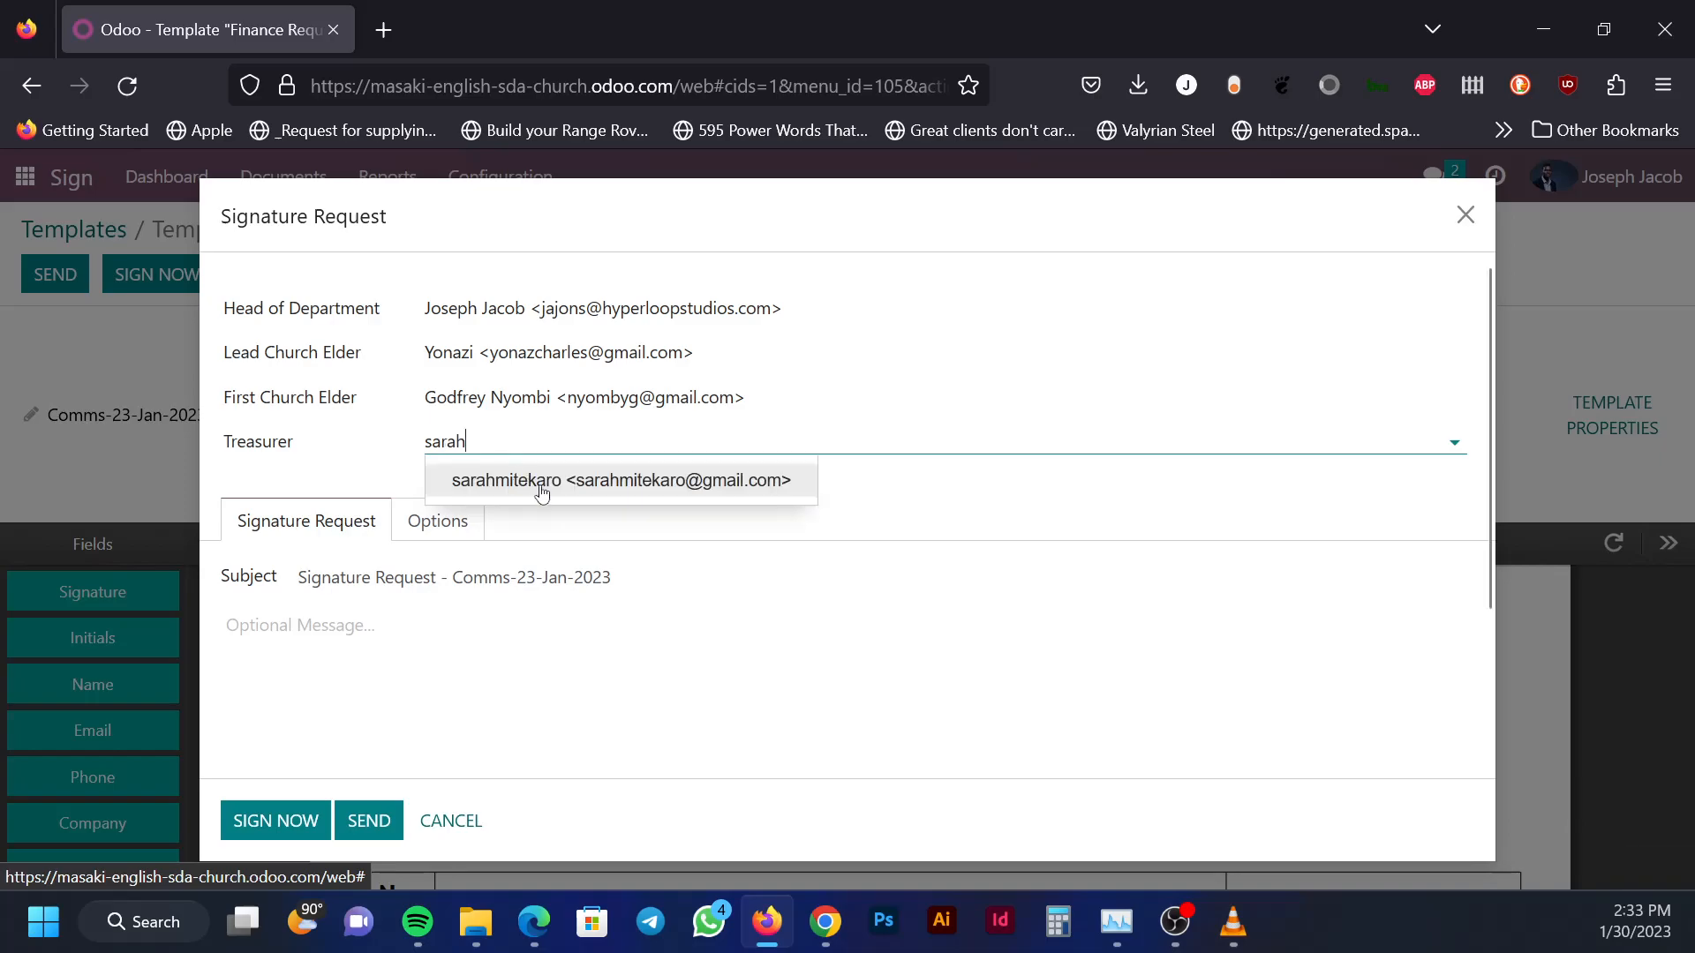
left_click(542, 484)
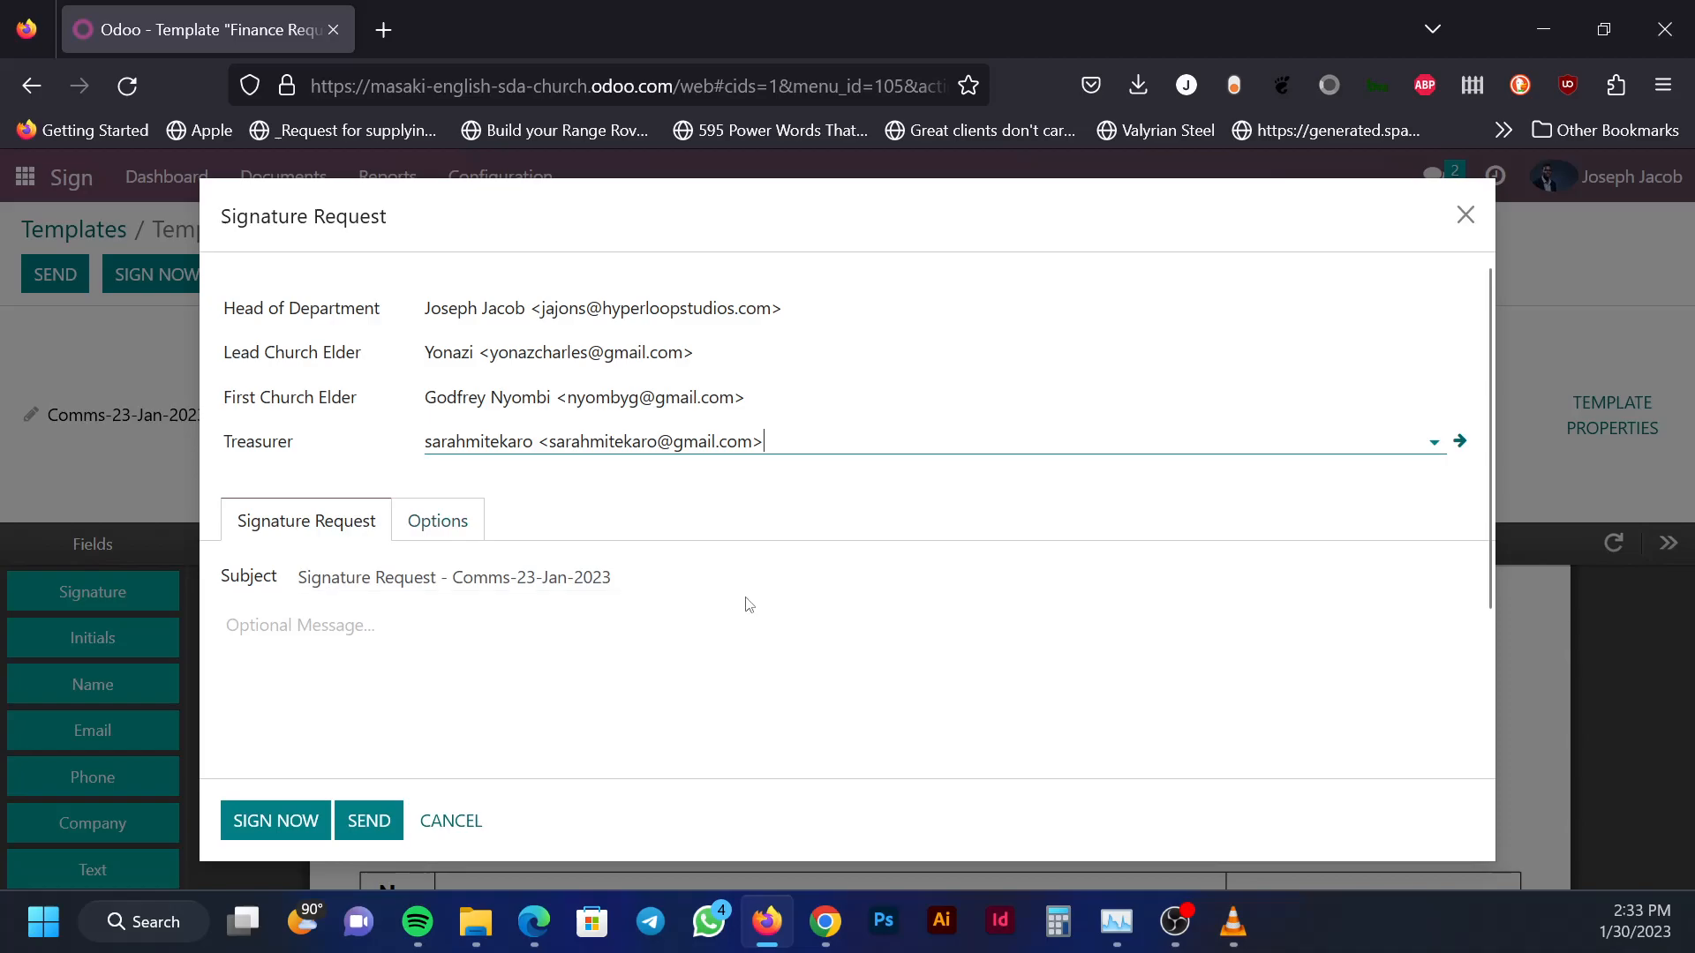
Enable Specify Signing Order in the signature request's options
left_click(461, 521)
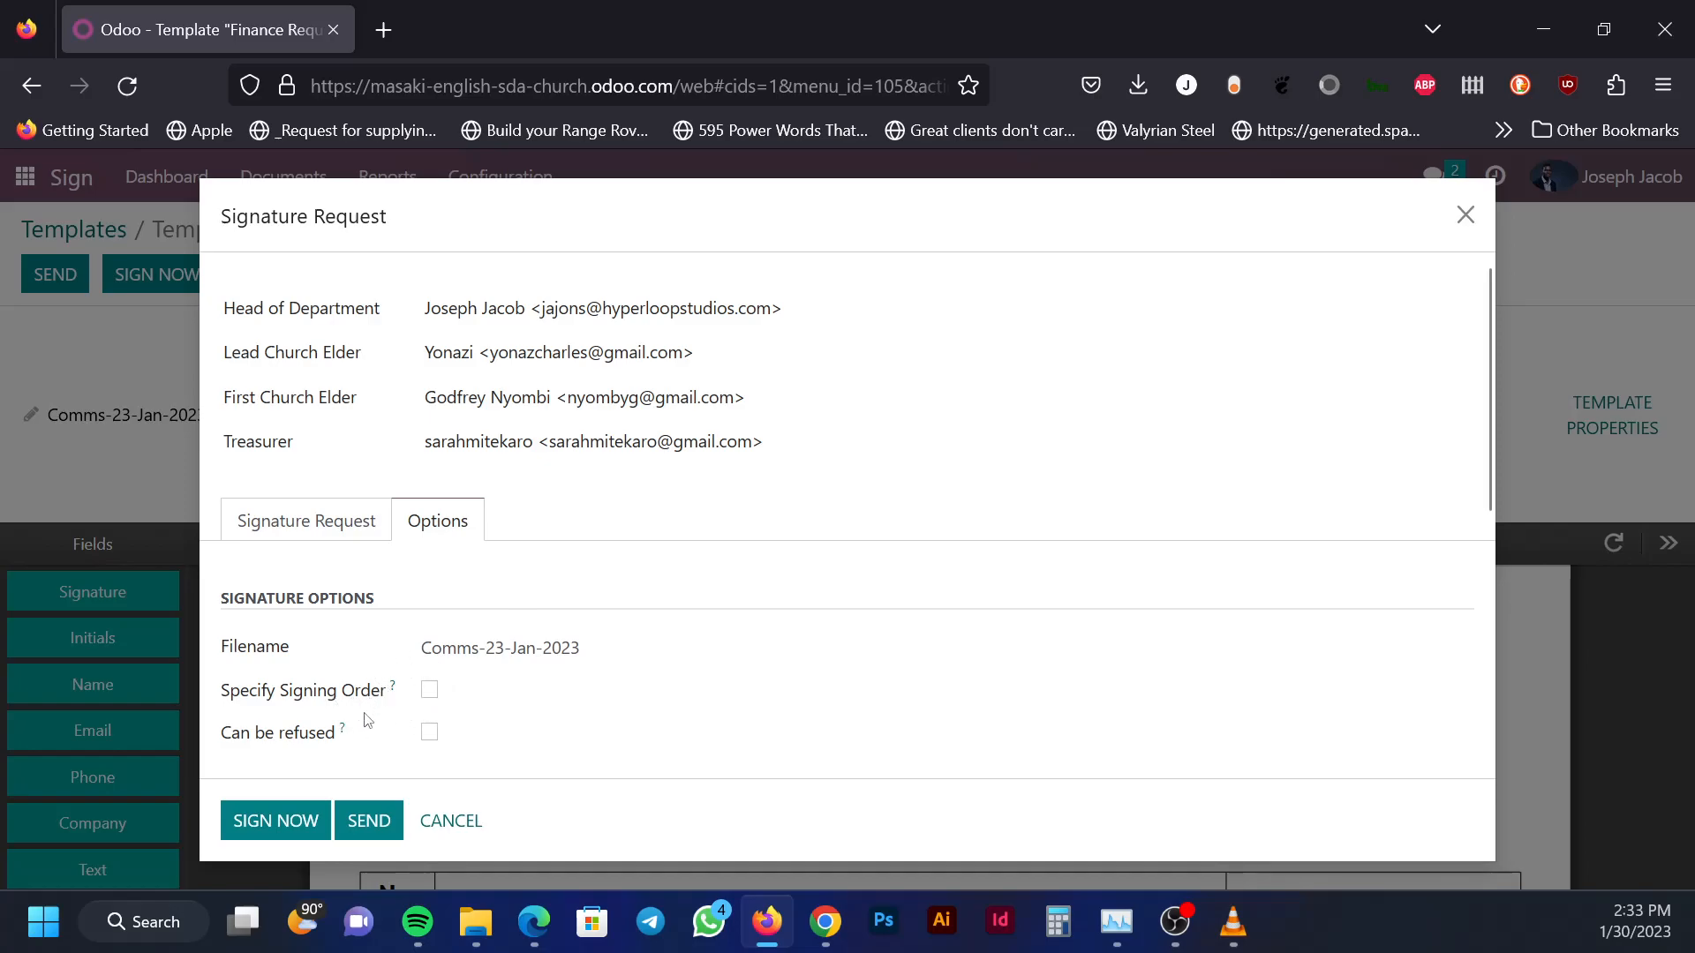
left_click(430, 690)
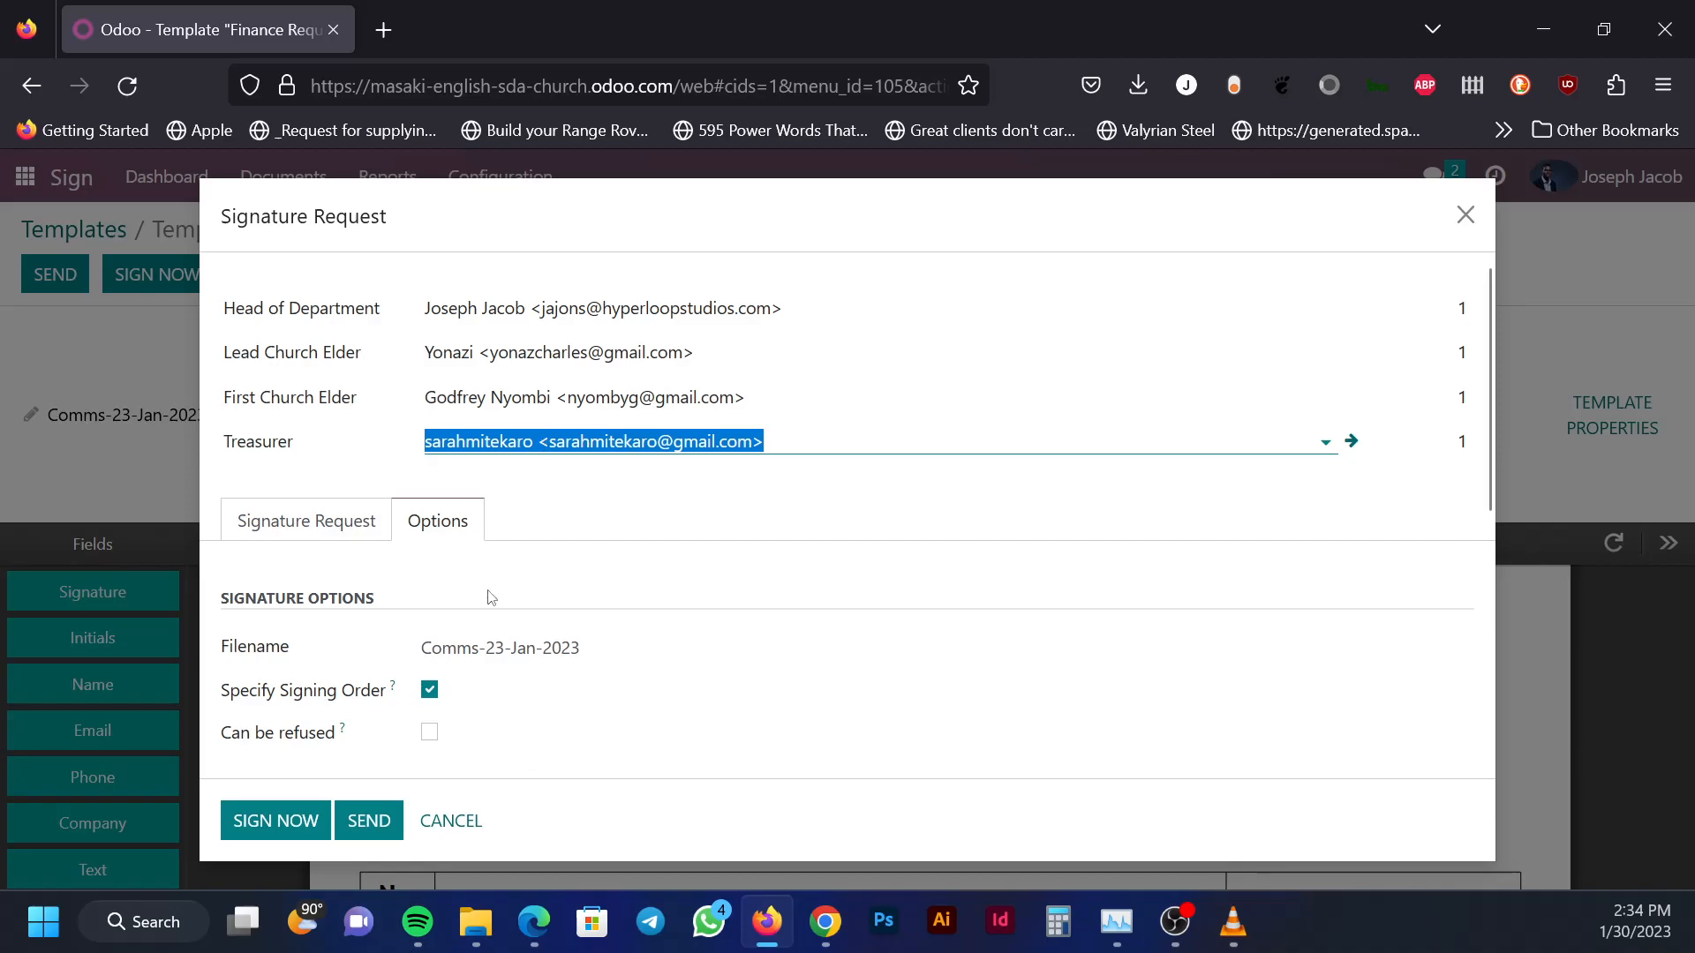
scroll(462, 644, "down", 2)
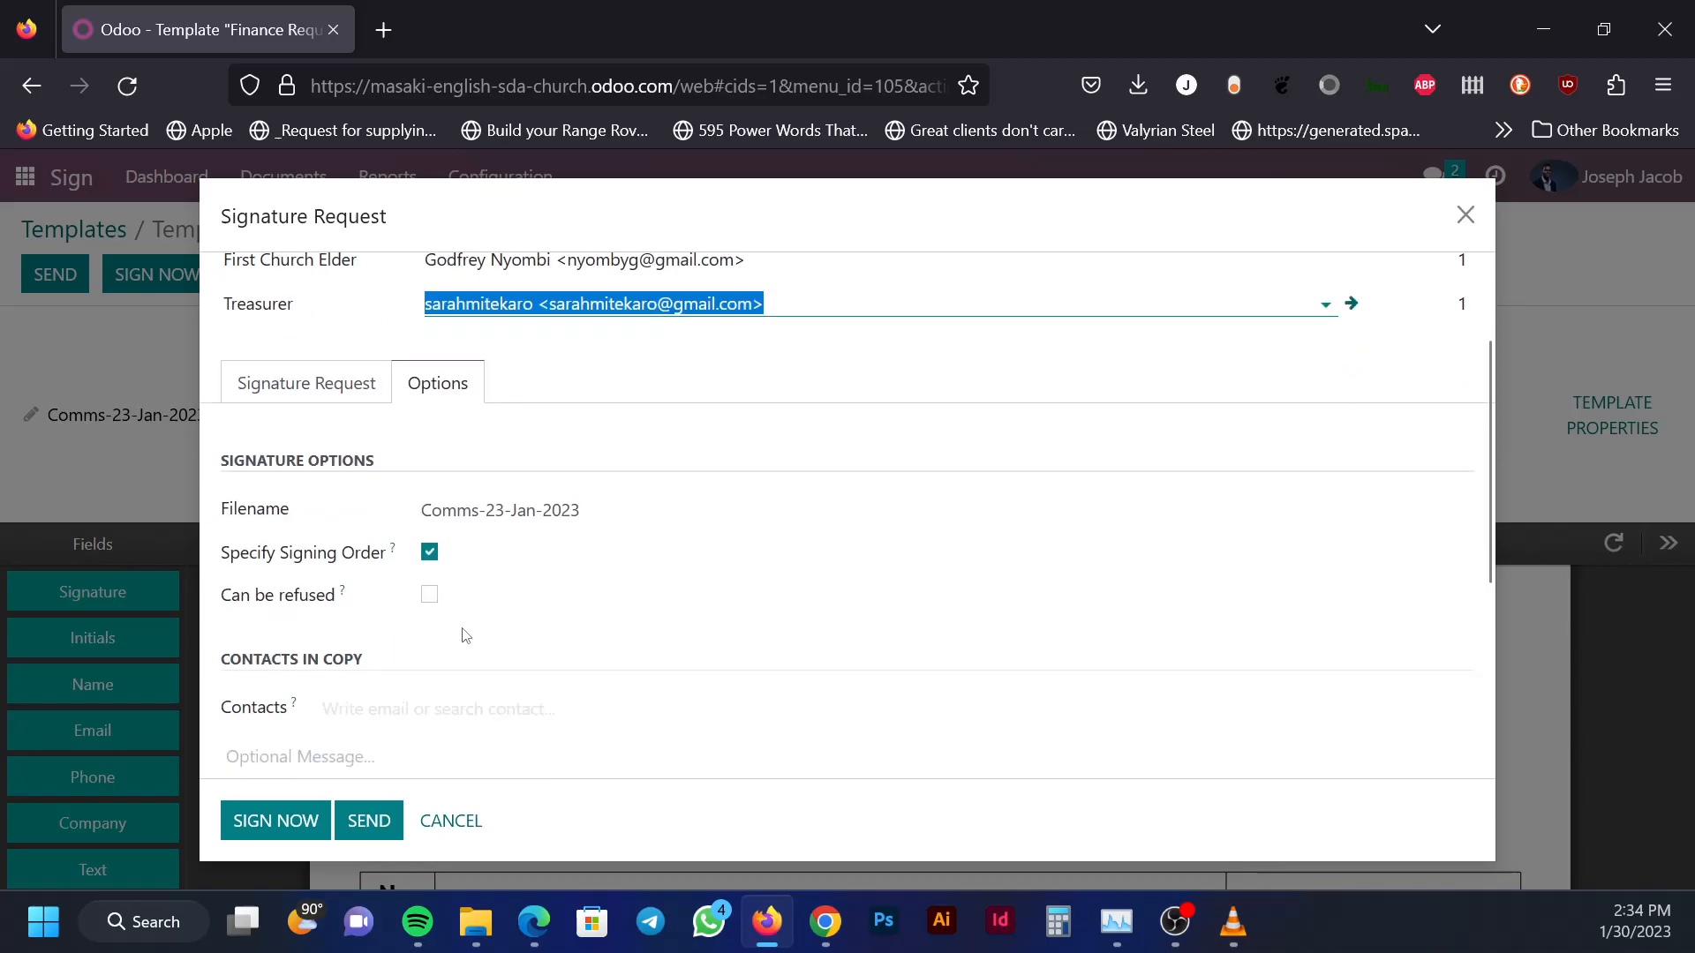
Sign the request now, filling in today's date and 'Communication' as the department
left_click(302, 831)
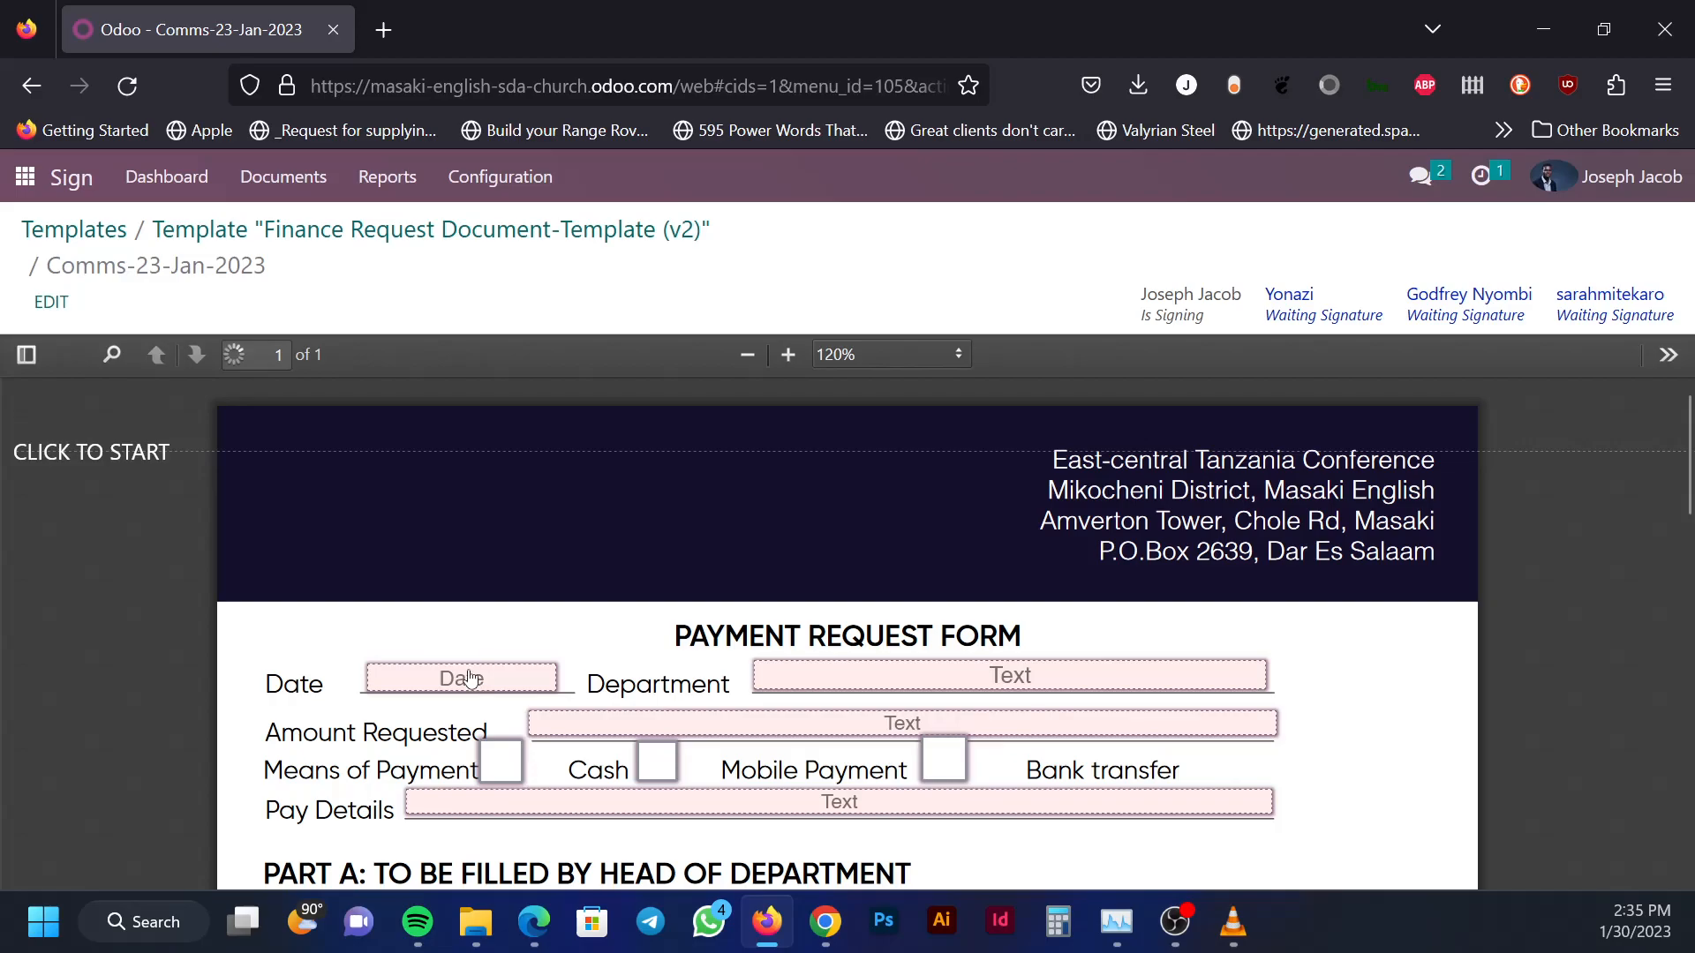
left_click(479, 681)
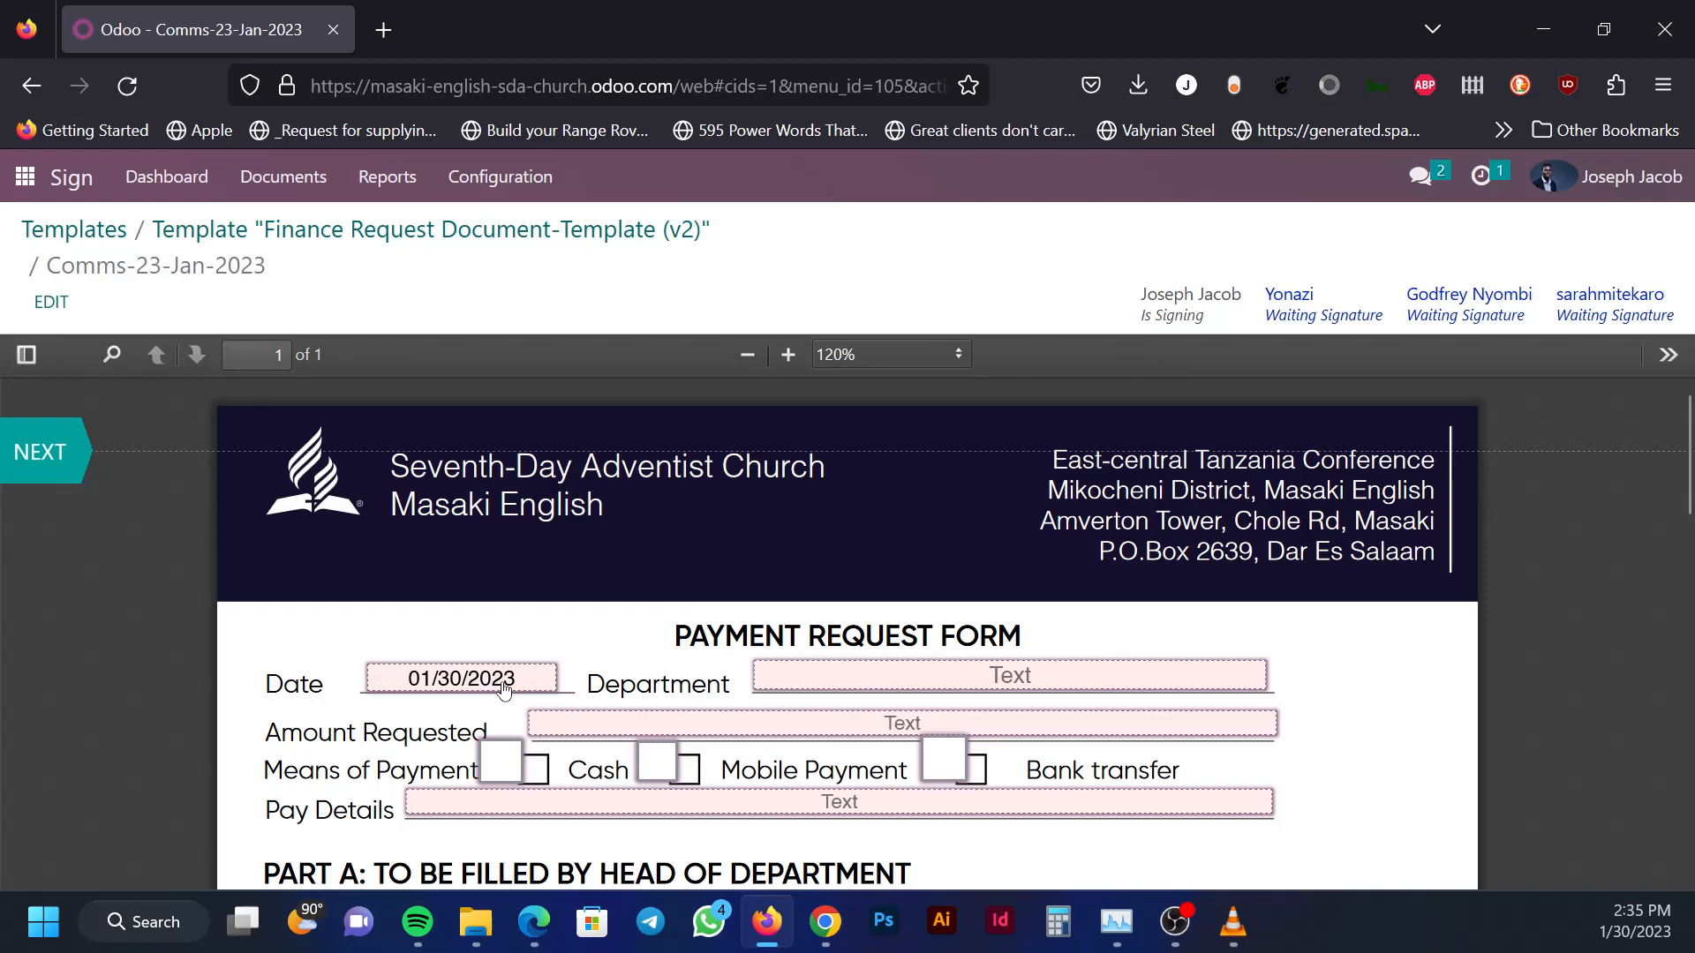
left_click(898, 680)
type("Commu")
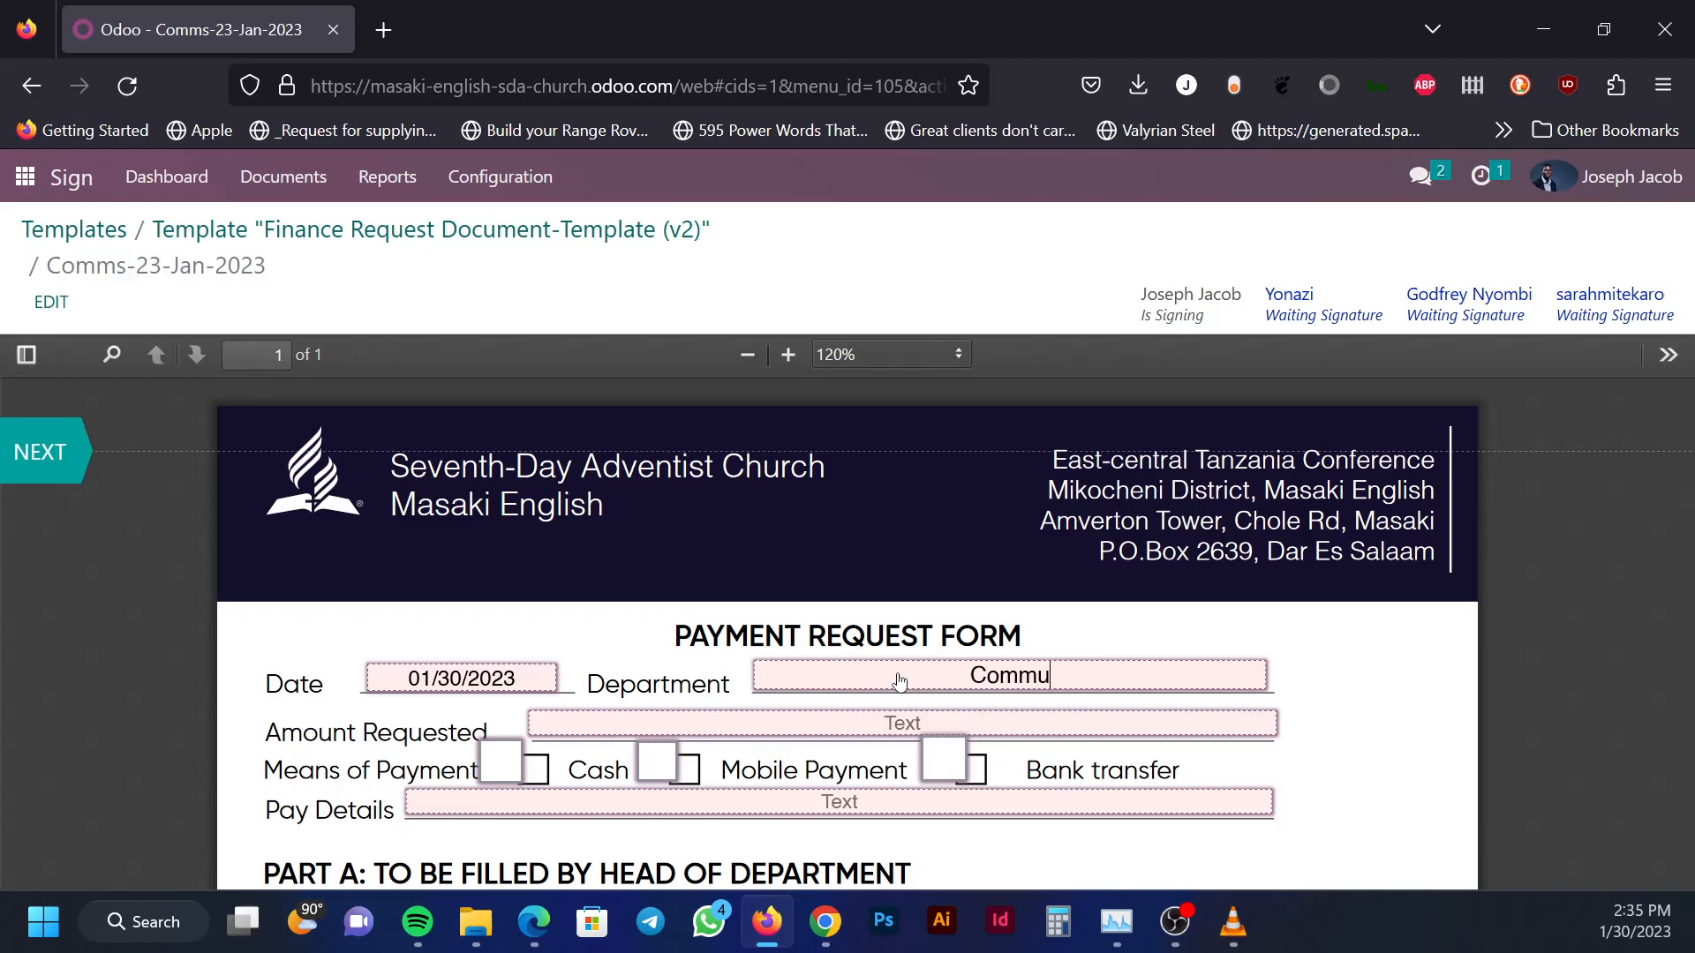
type("nication")
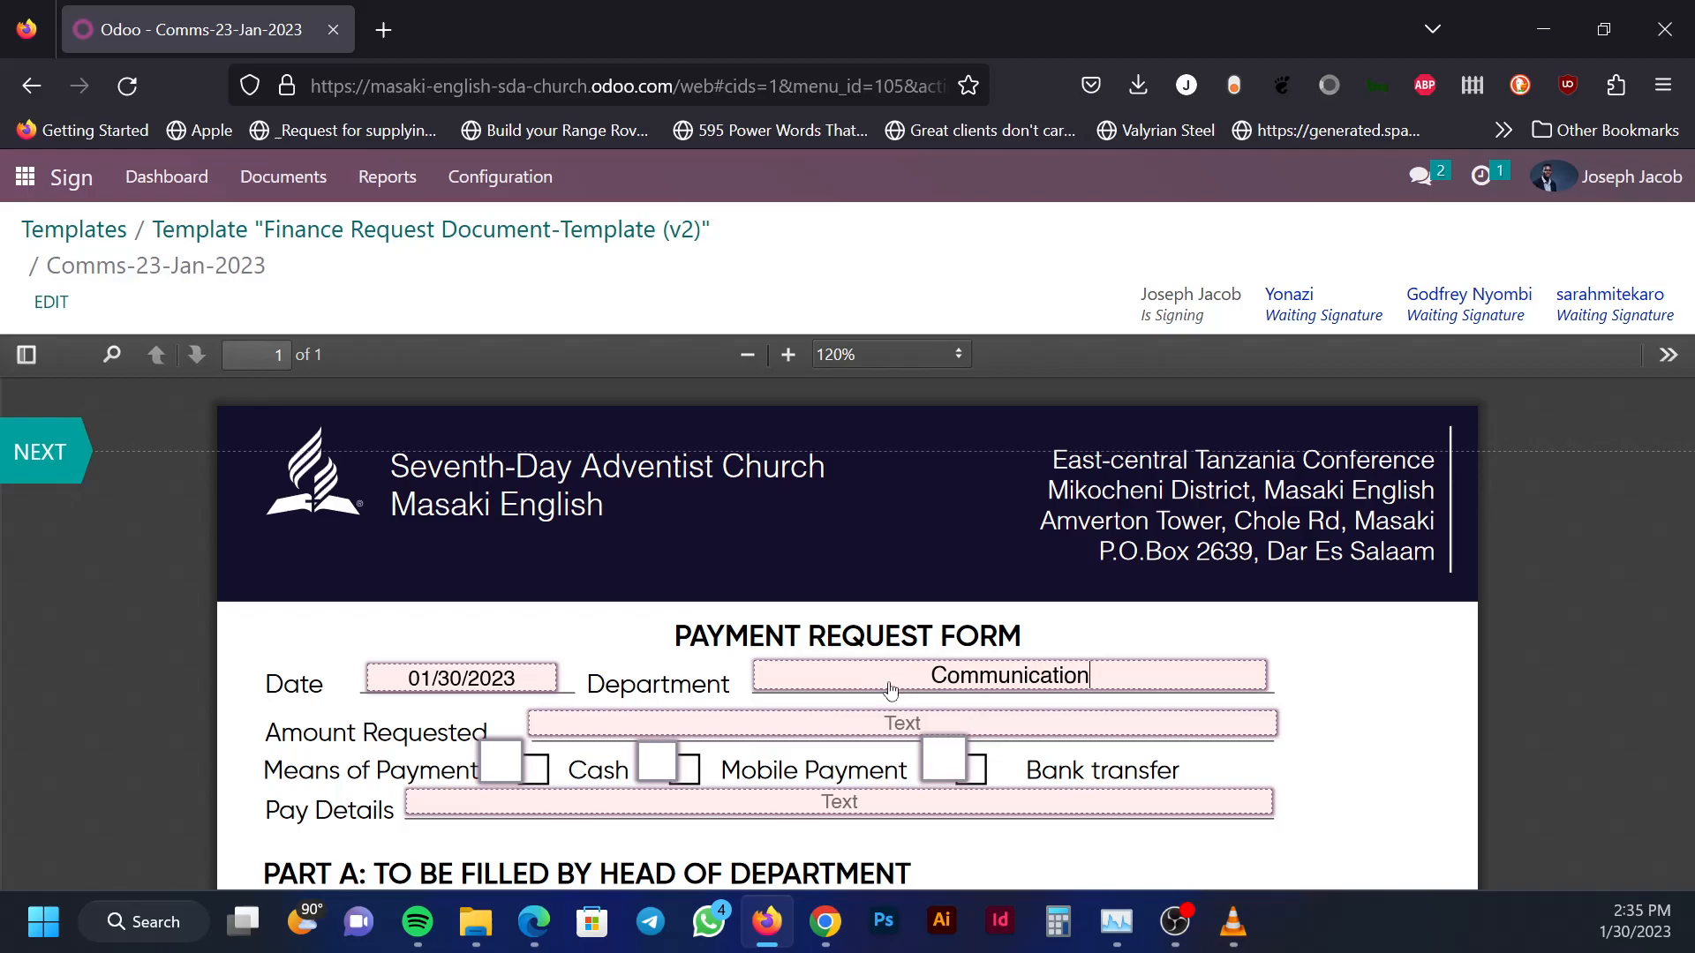
Enter 10,000 tshs as the amount, mark Mobile Payment, and add the Vodacom pay number
left_click(746, 725)
type("10,000 tshs")
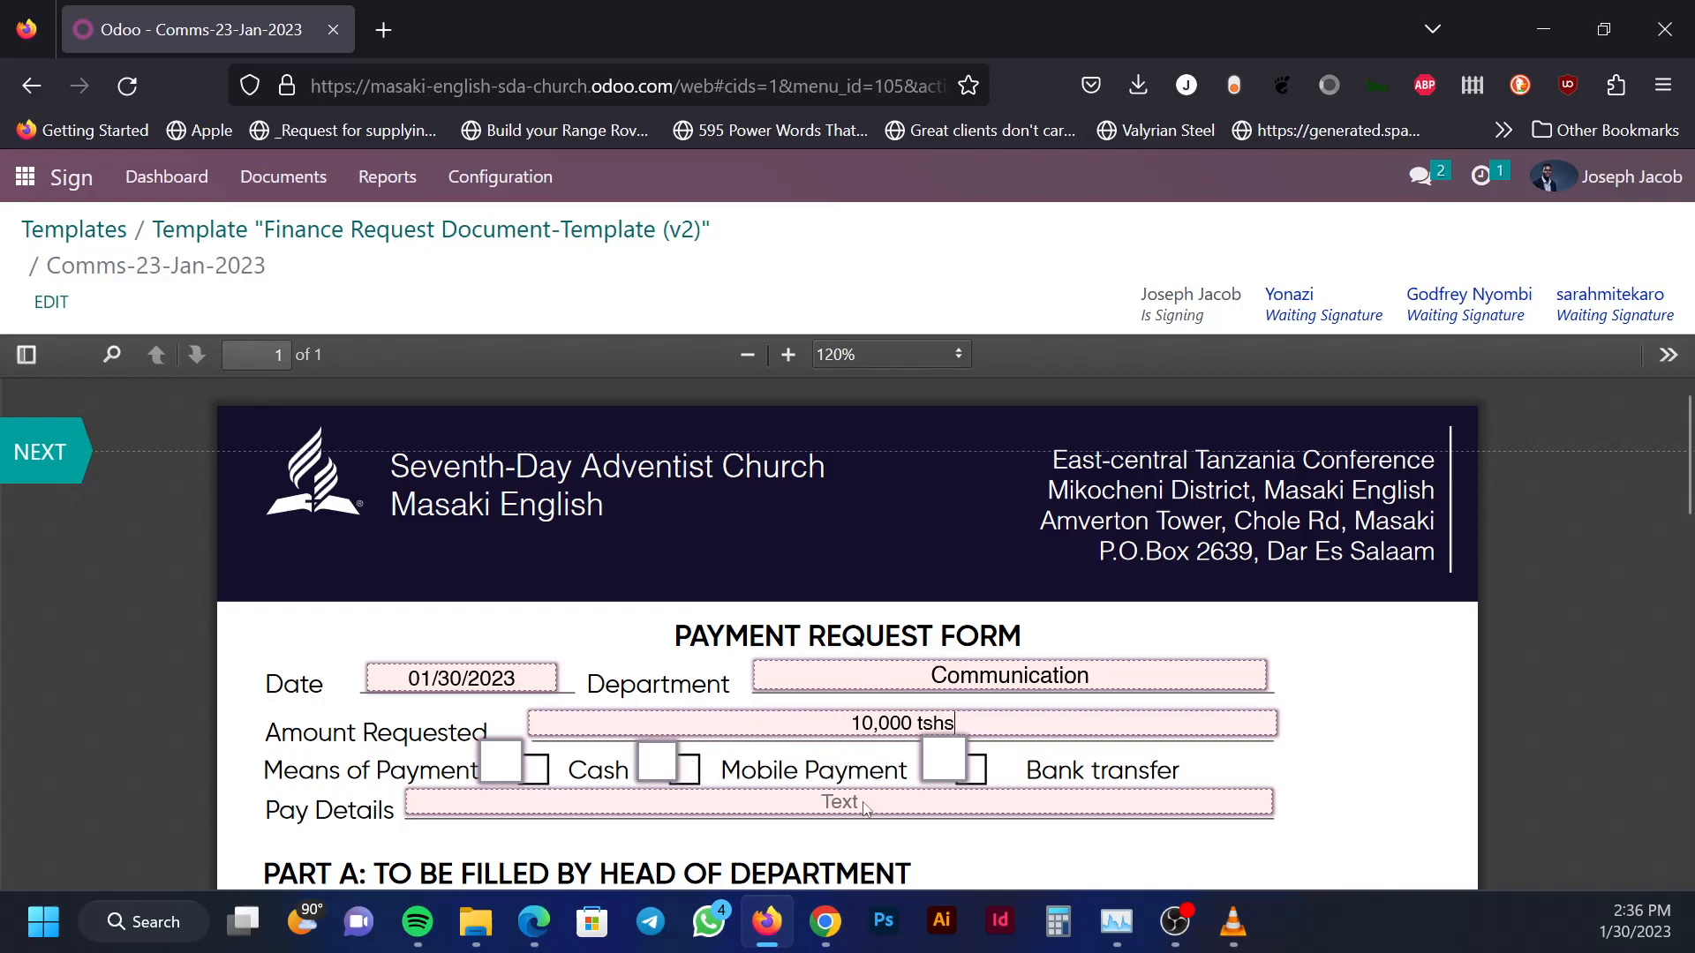
left_click(667, 770)
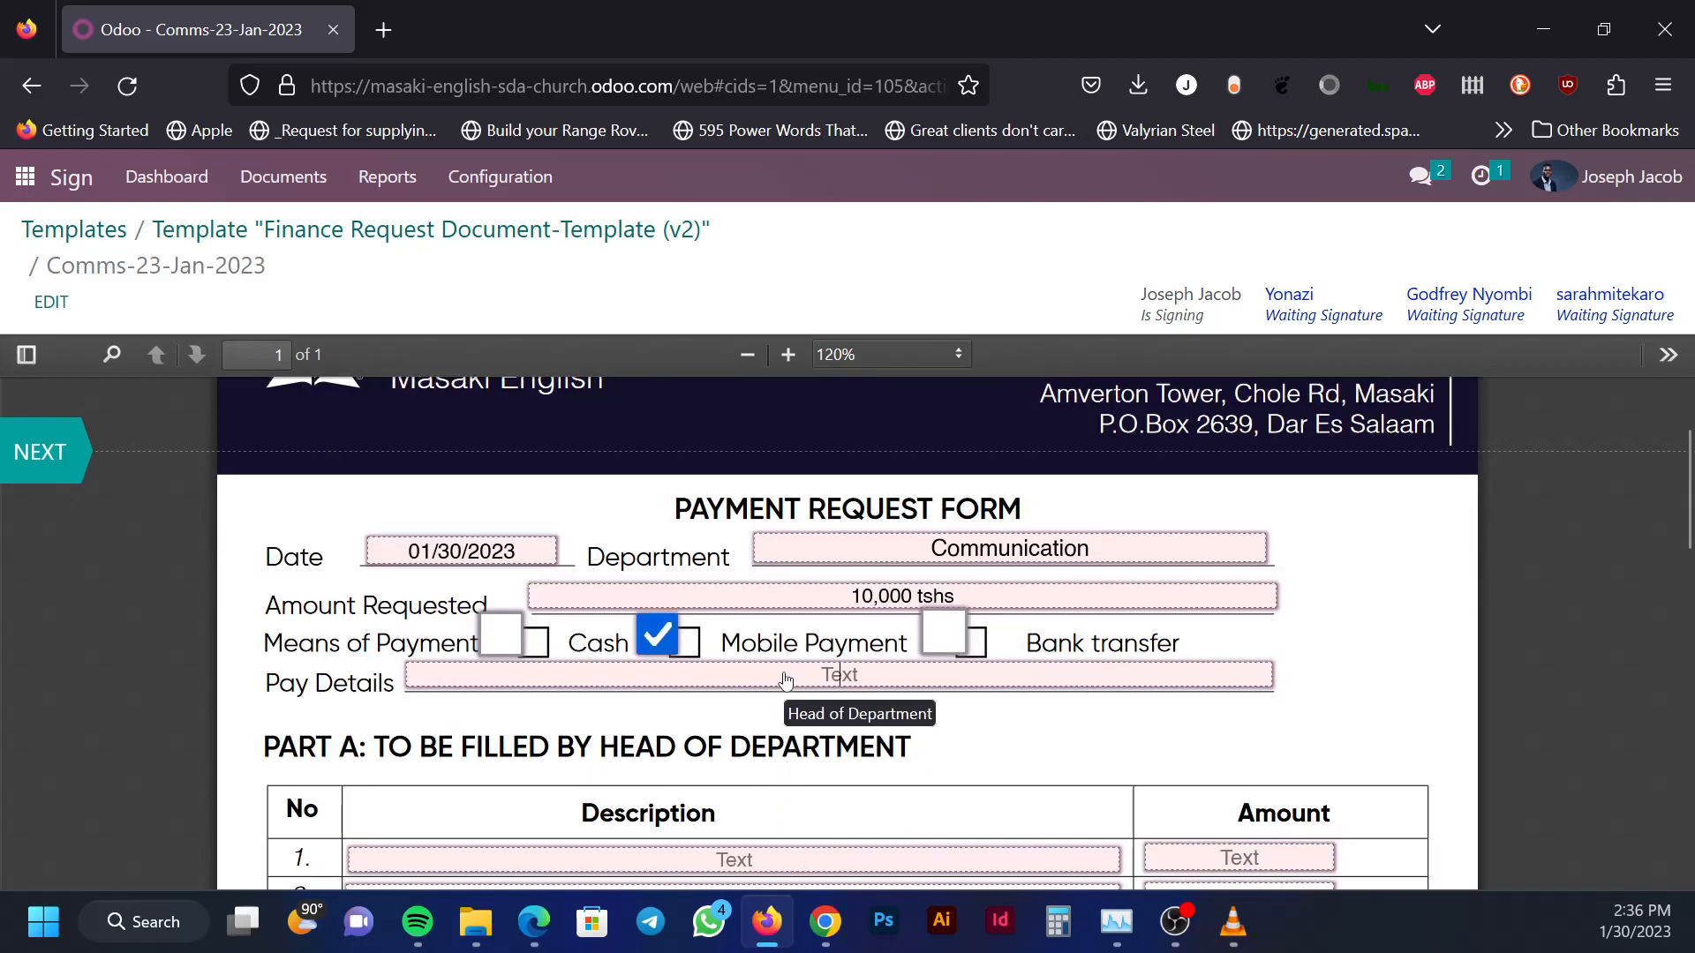
left_click(785, 680)
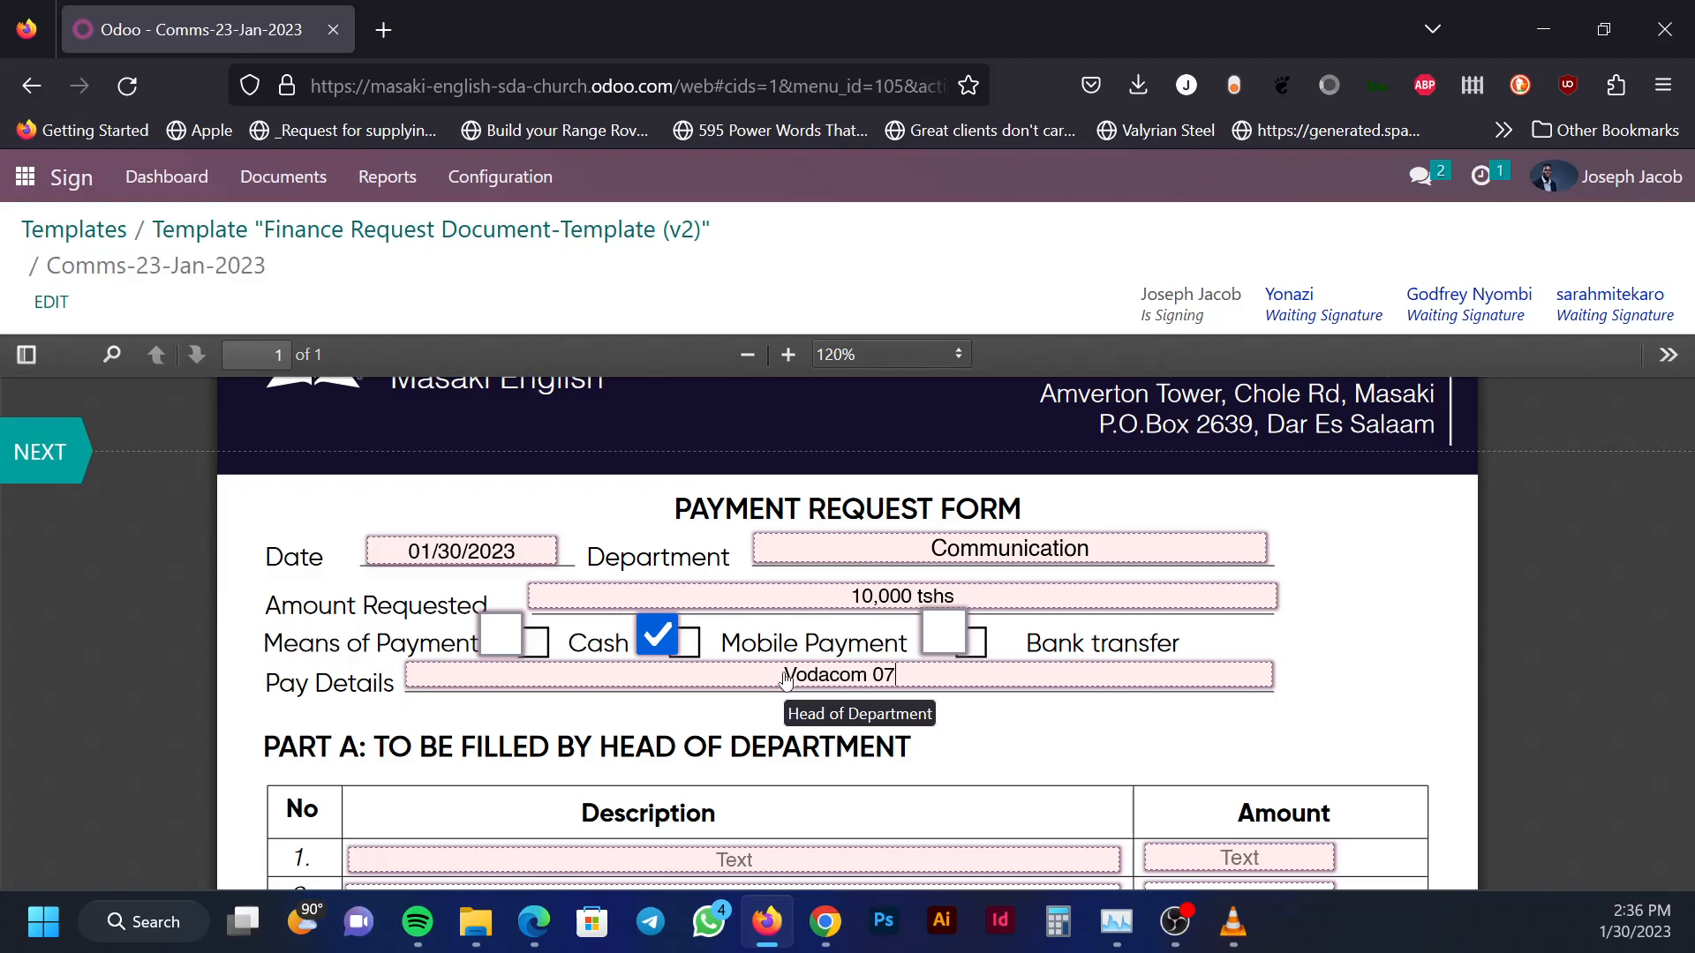
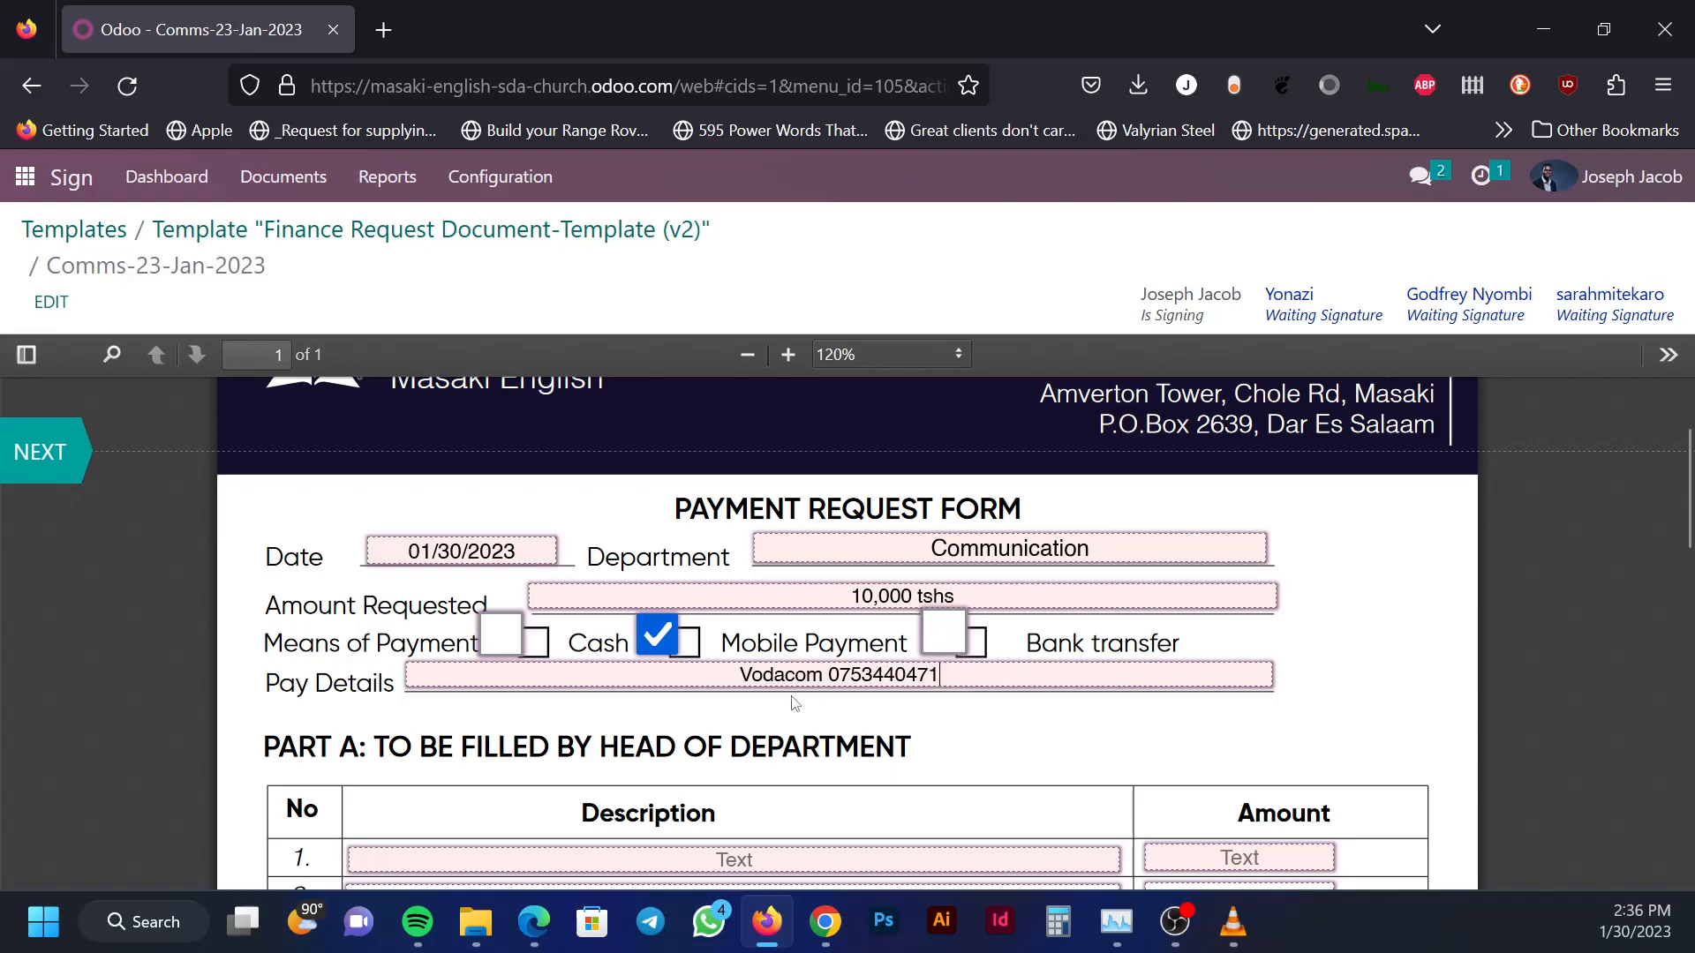
scroll(795, 704, "down", 3)
Enter 'HDMI cables' with amount 10,000 as Part A's first line item
left_click(740, 614)
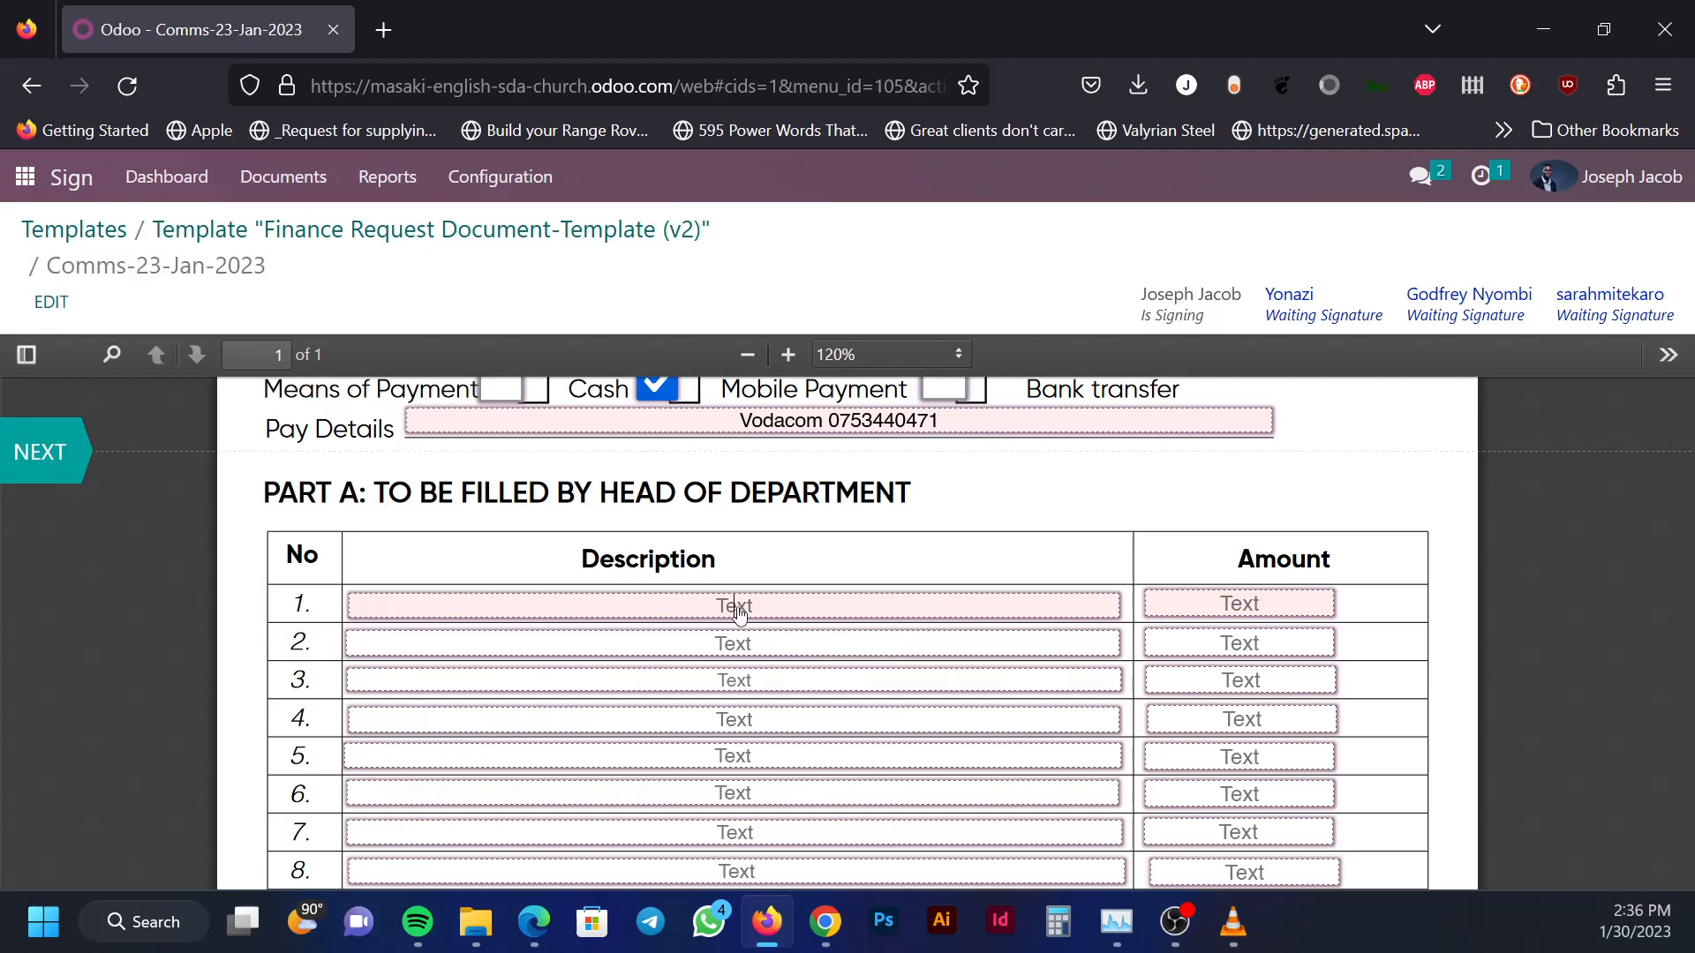
type("HDMI cables")
left_click(1294, 606)
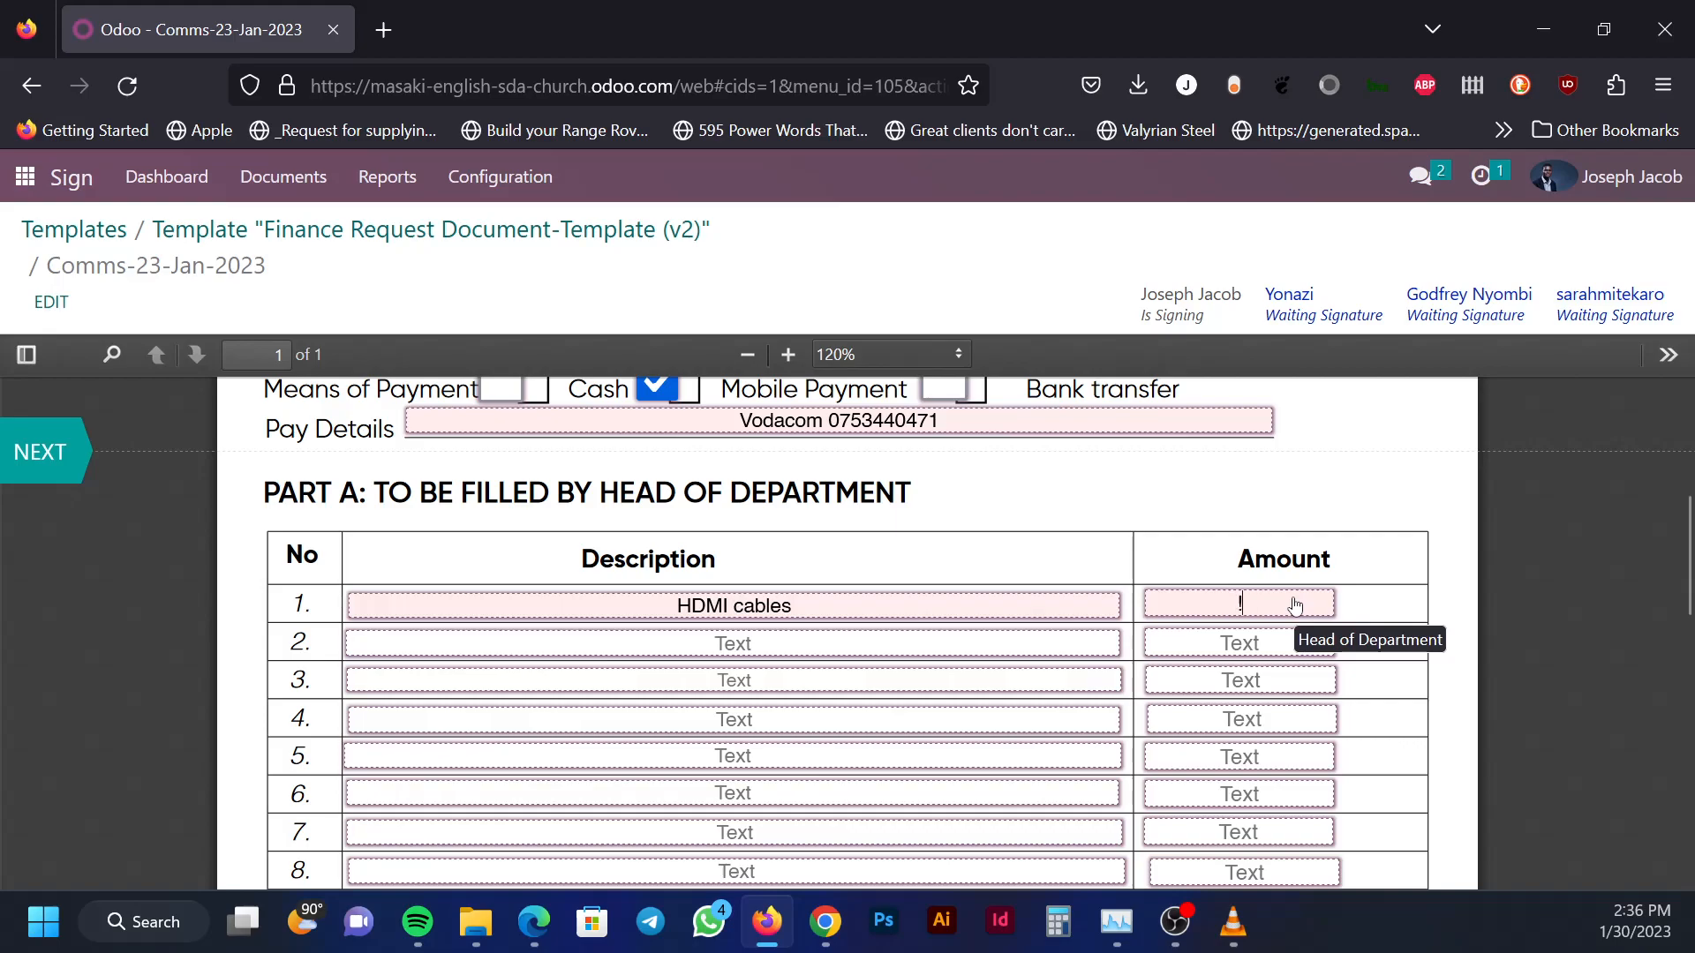
type("10,0000")
key("BackSpace")
scroll(1392, 598, "down", 5)
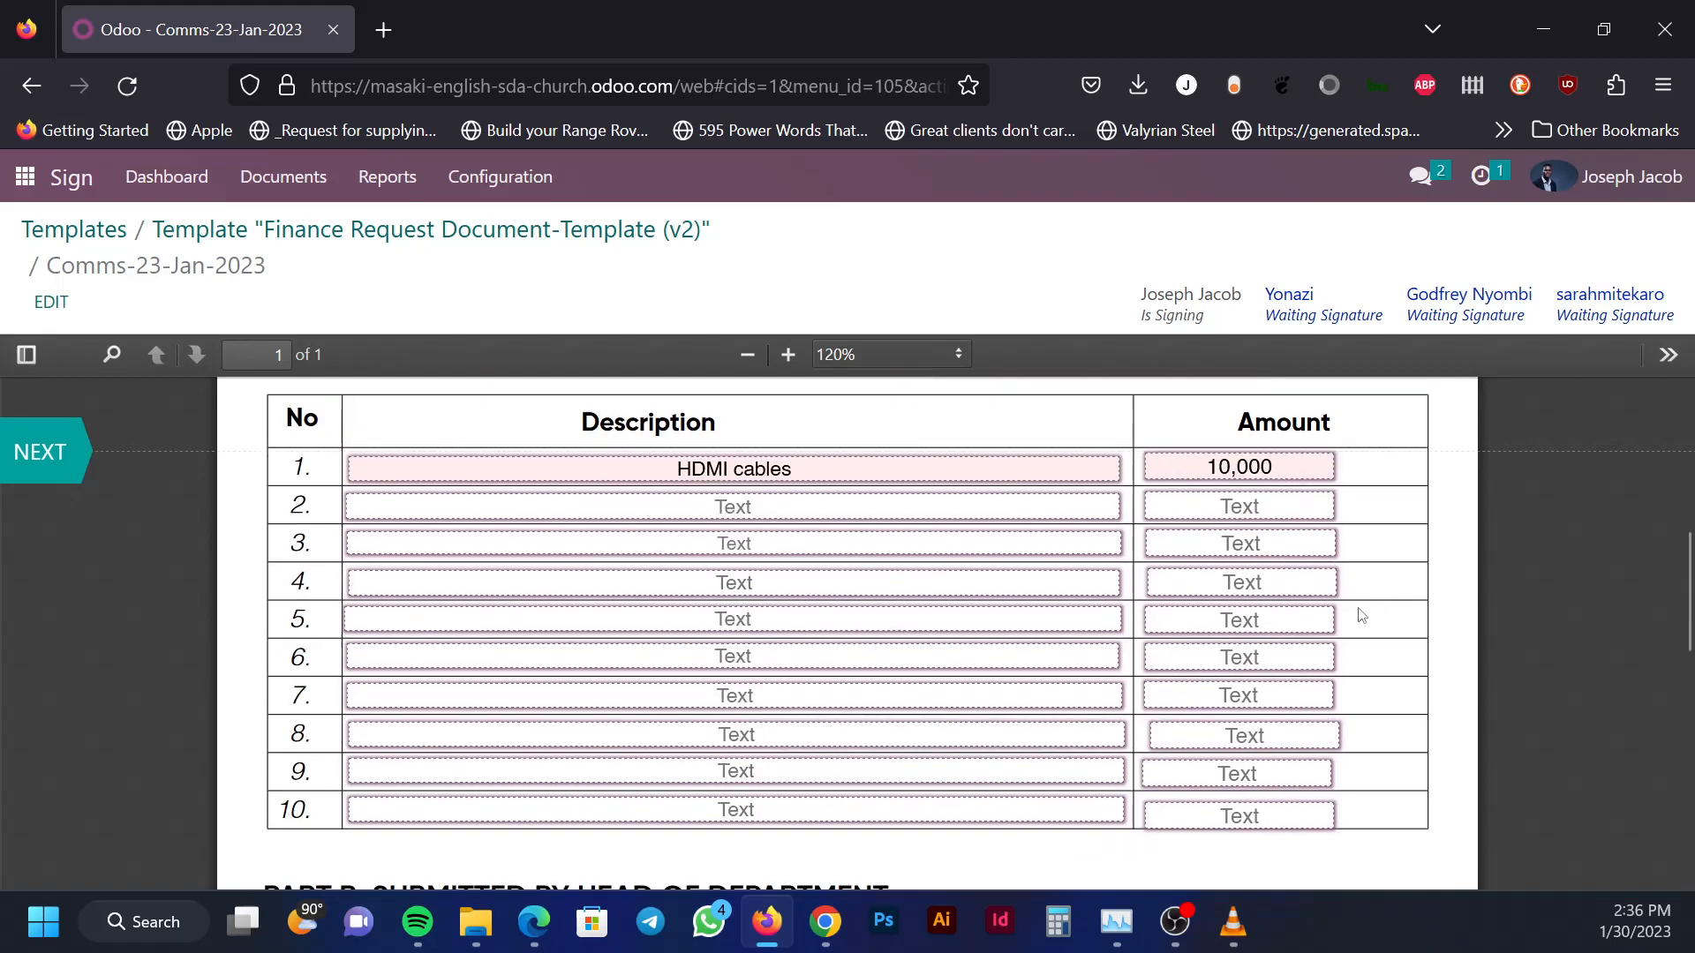
scroll(1360, 613, "up", 5)
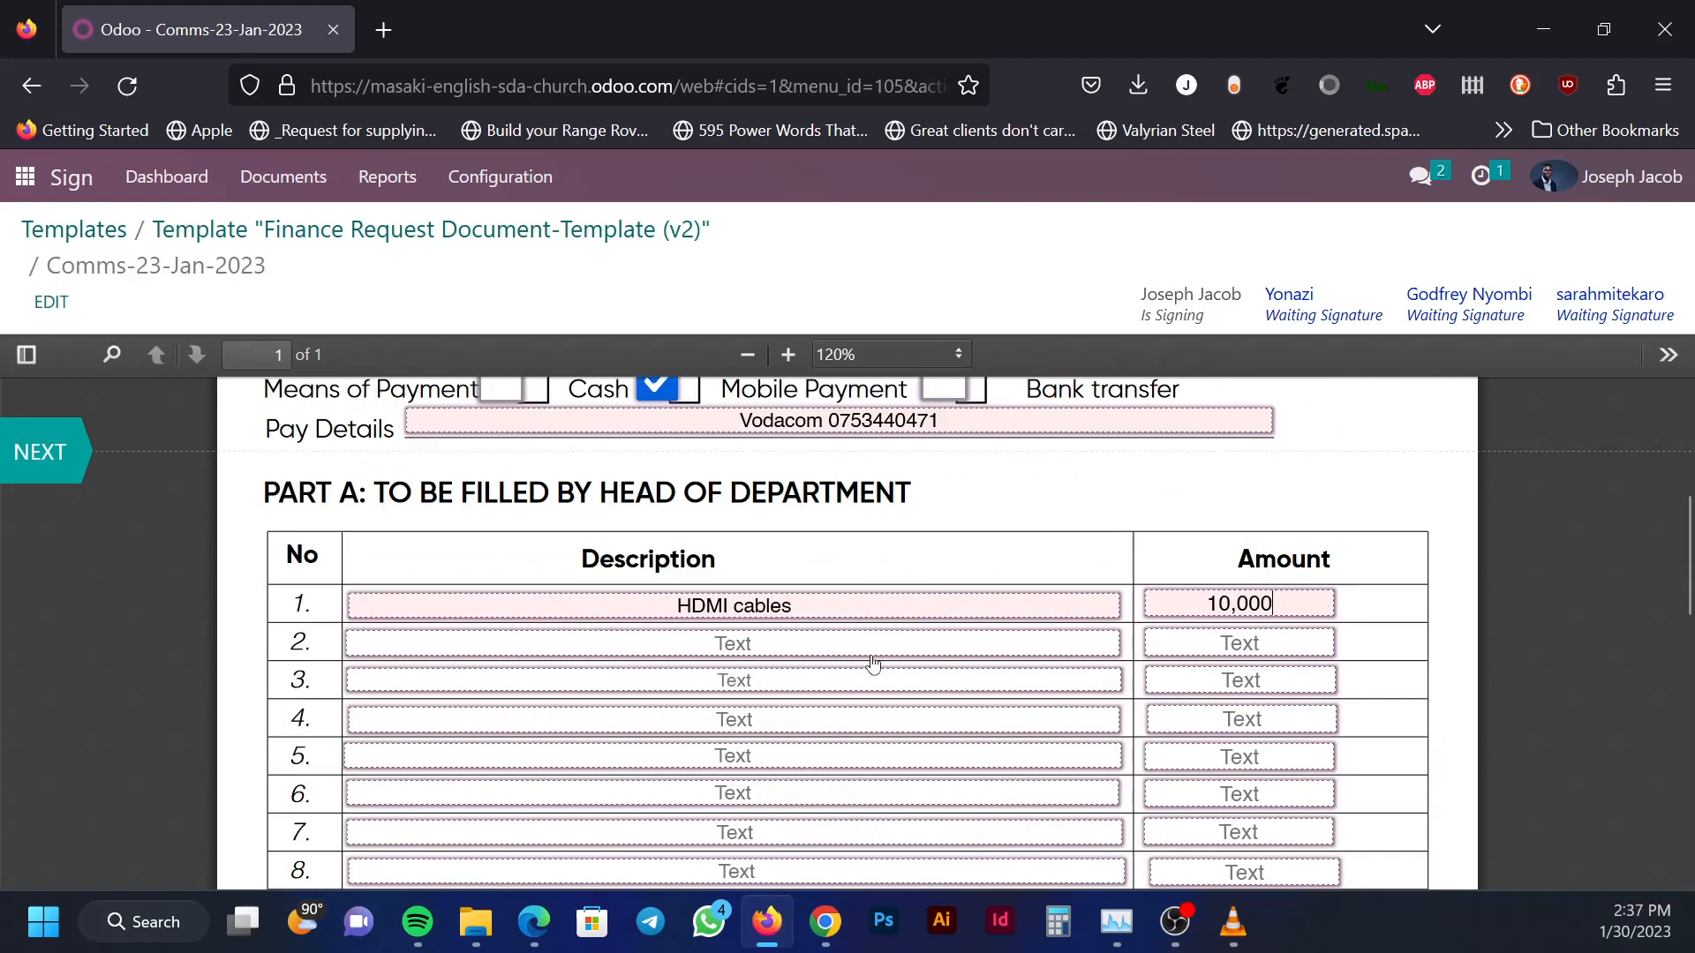
scroll(839, 612, "down", 2)
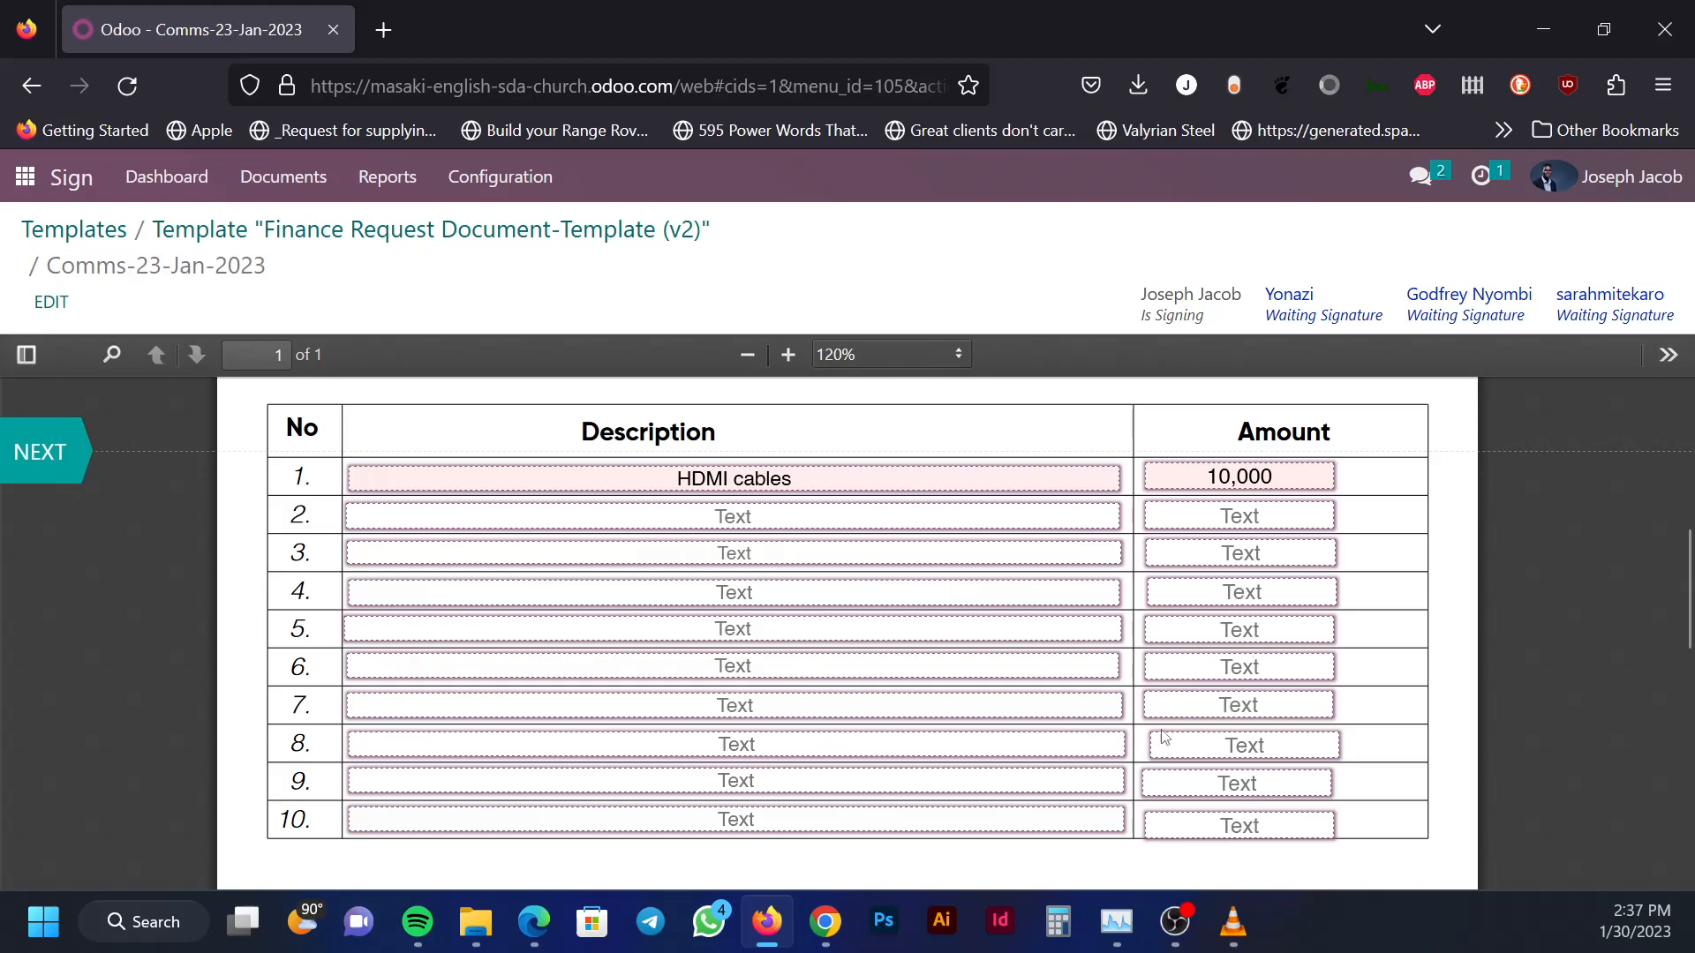
scroll(1104, 733, "down", 5)
scroll(927, 653, "up", 1)
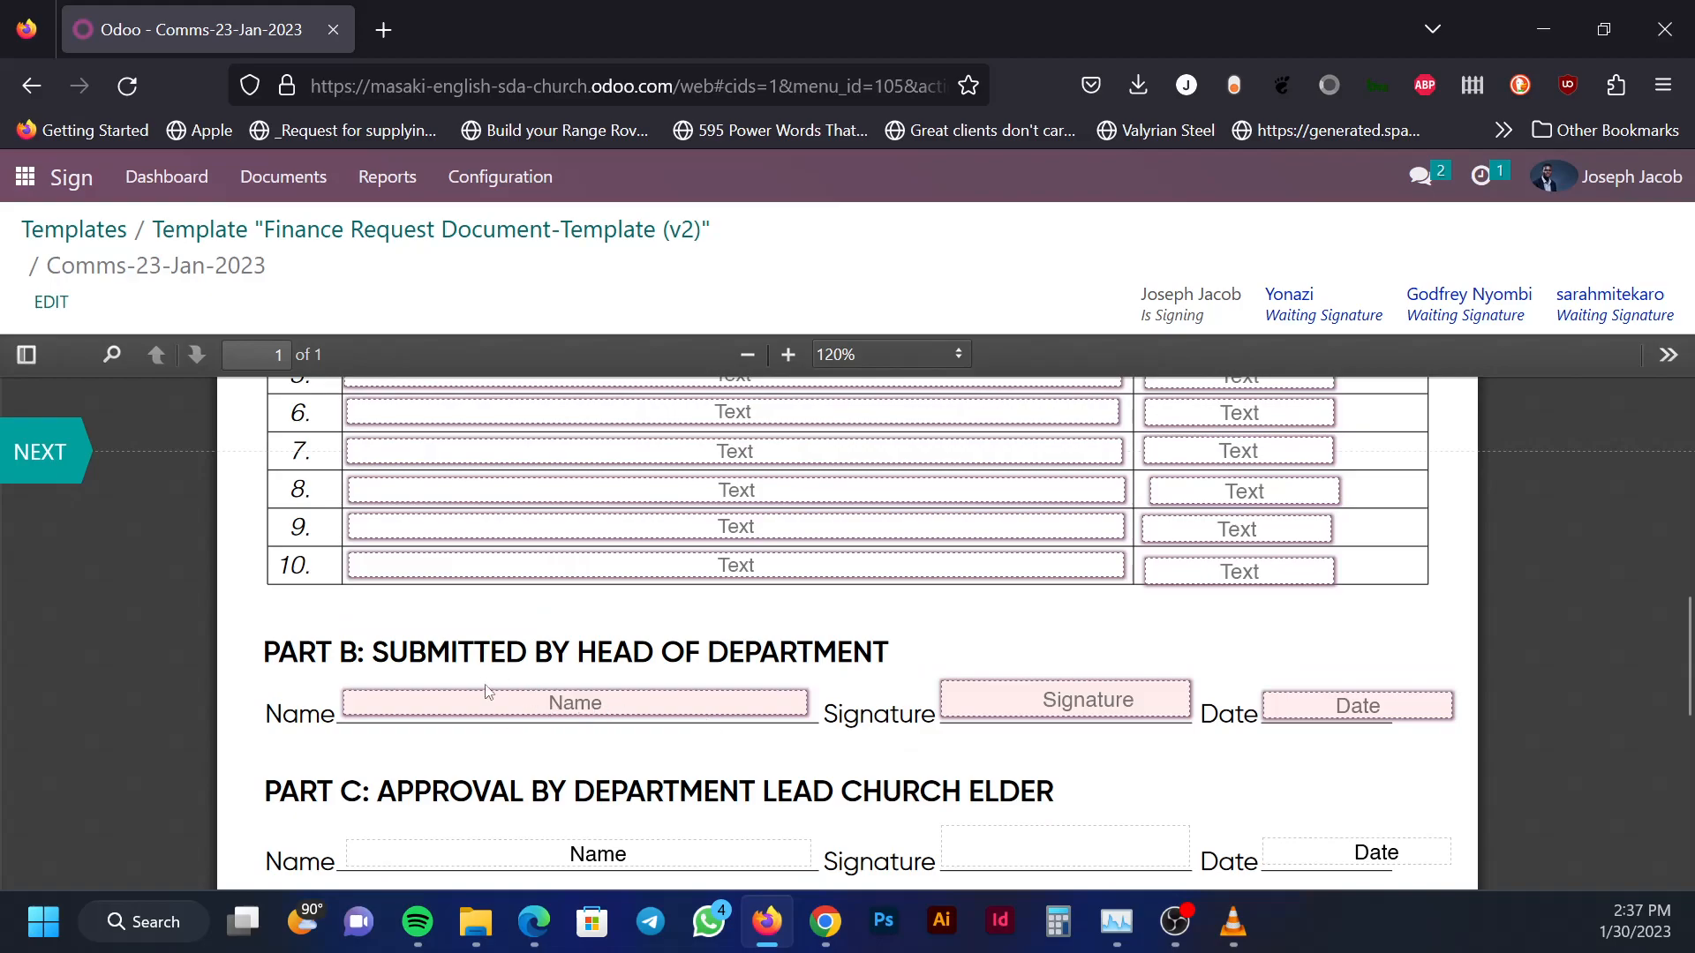
Fill in the submitter's name in Part B and open its signature box in Draw mode
left_click(583, 707)
left_click(1079, 700)
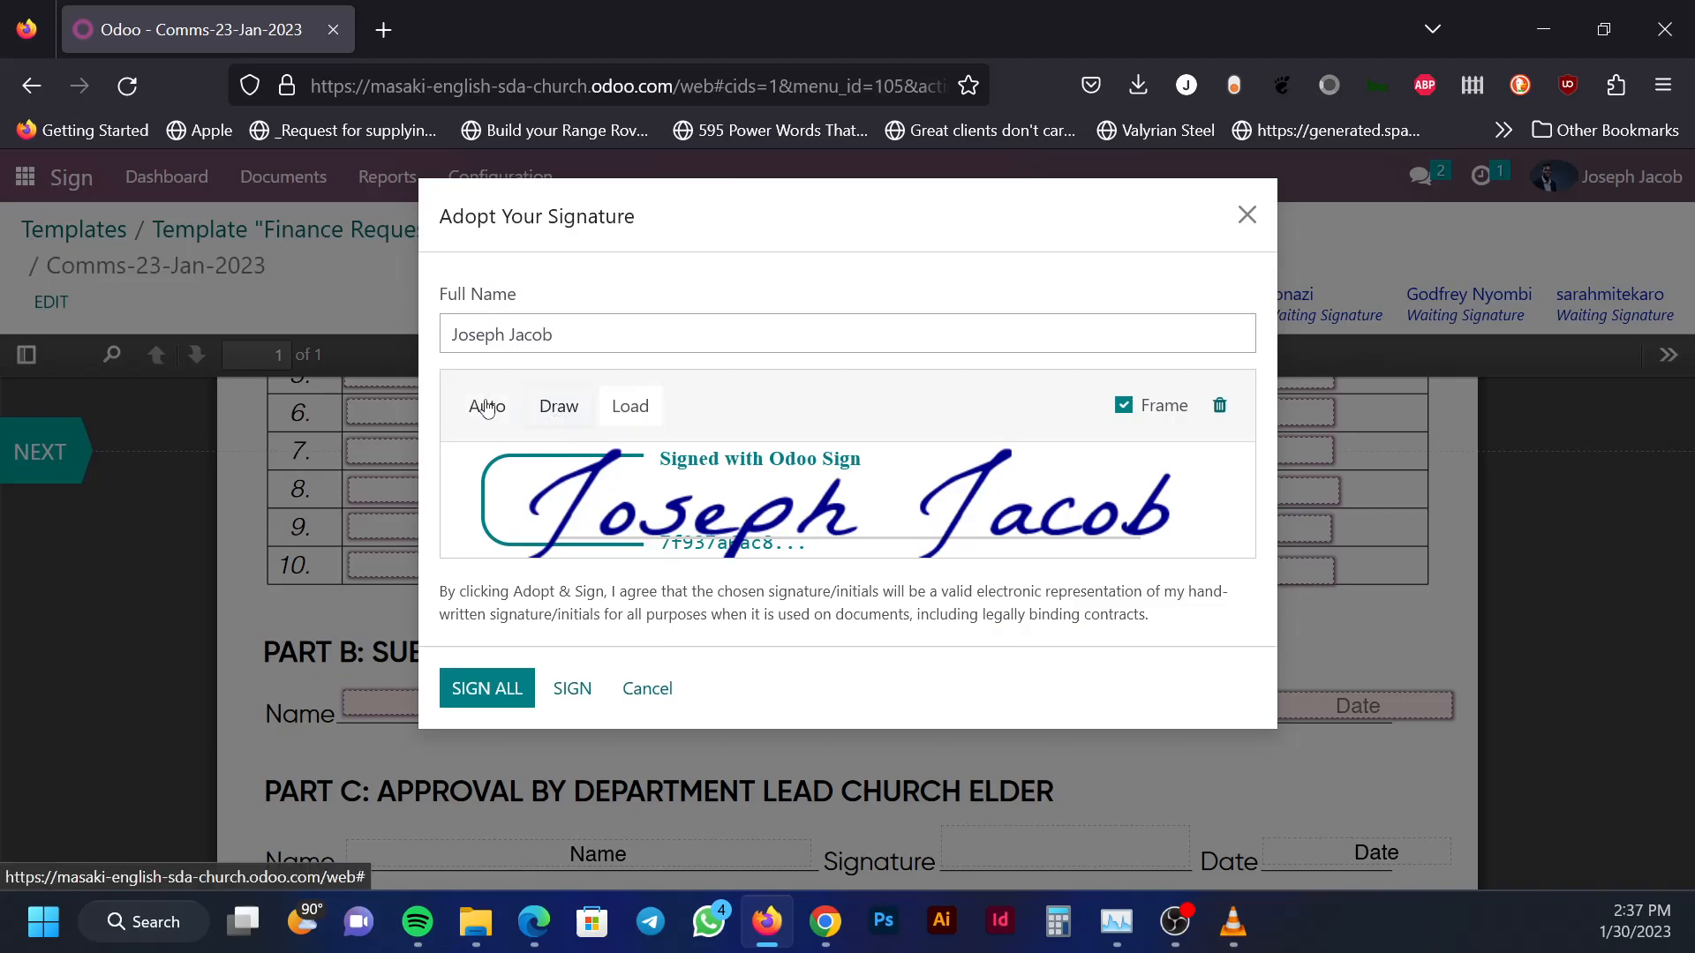
left_click(552, 410)
right_click(553, 412)
left_click(850, 394)
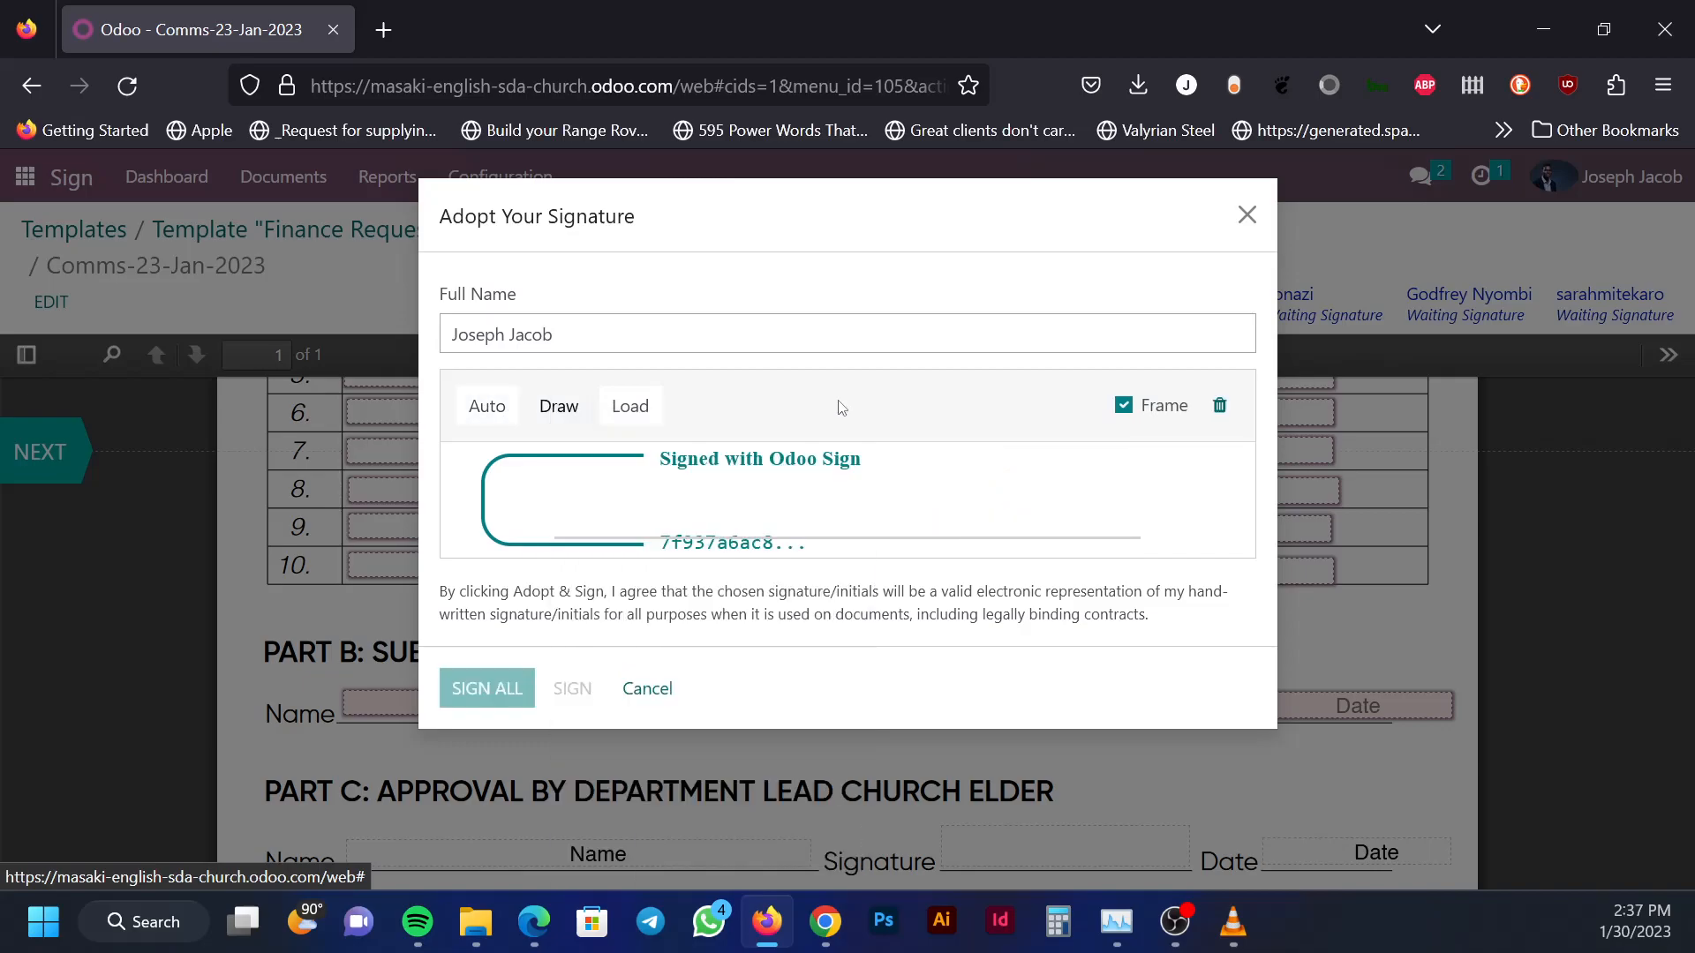
Draw a signature, clear it, then cancel uploading a signature image
mouse_move(589, 521)
left_mouse_down()
mouse_move(911, 509)
mouse_move(583, 490)
mouse_move(799, 530)
left_mouse_up()
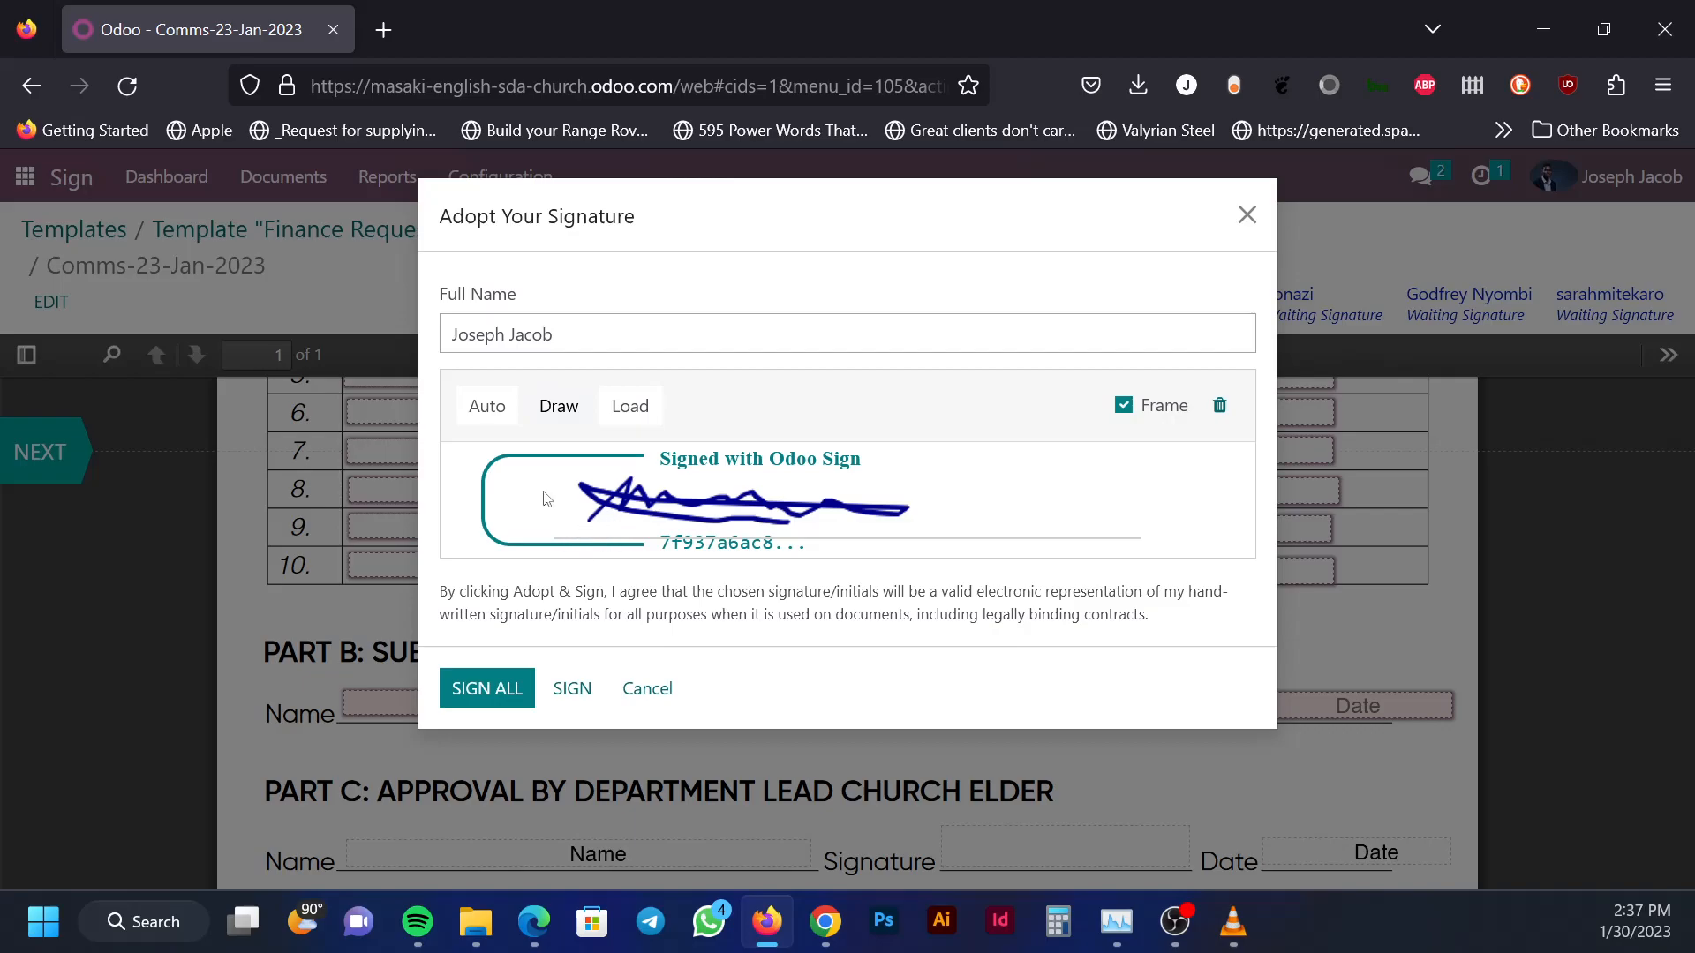
left_click(1219, 405)
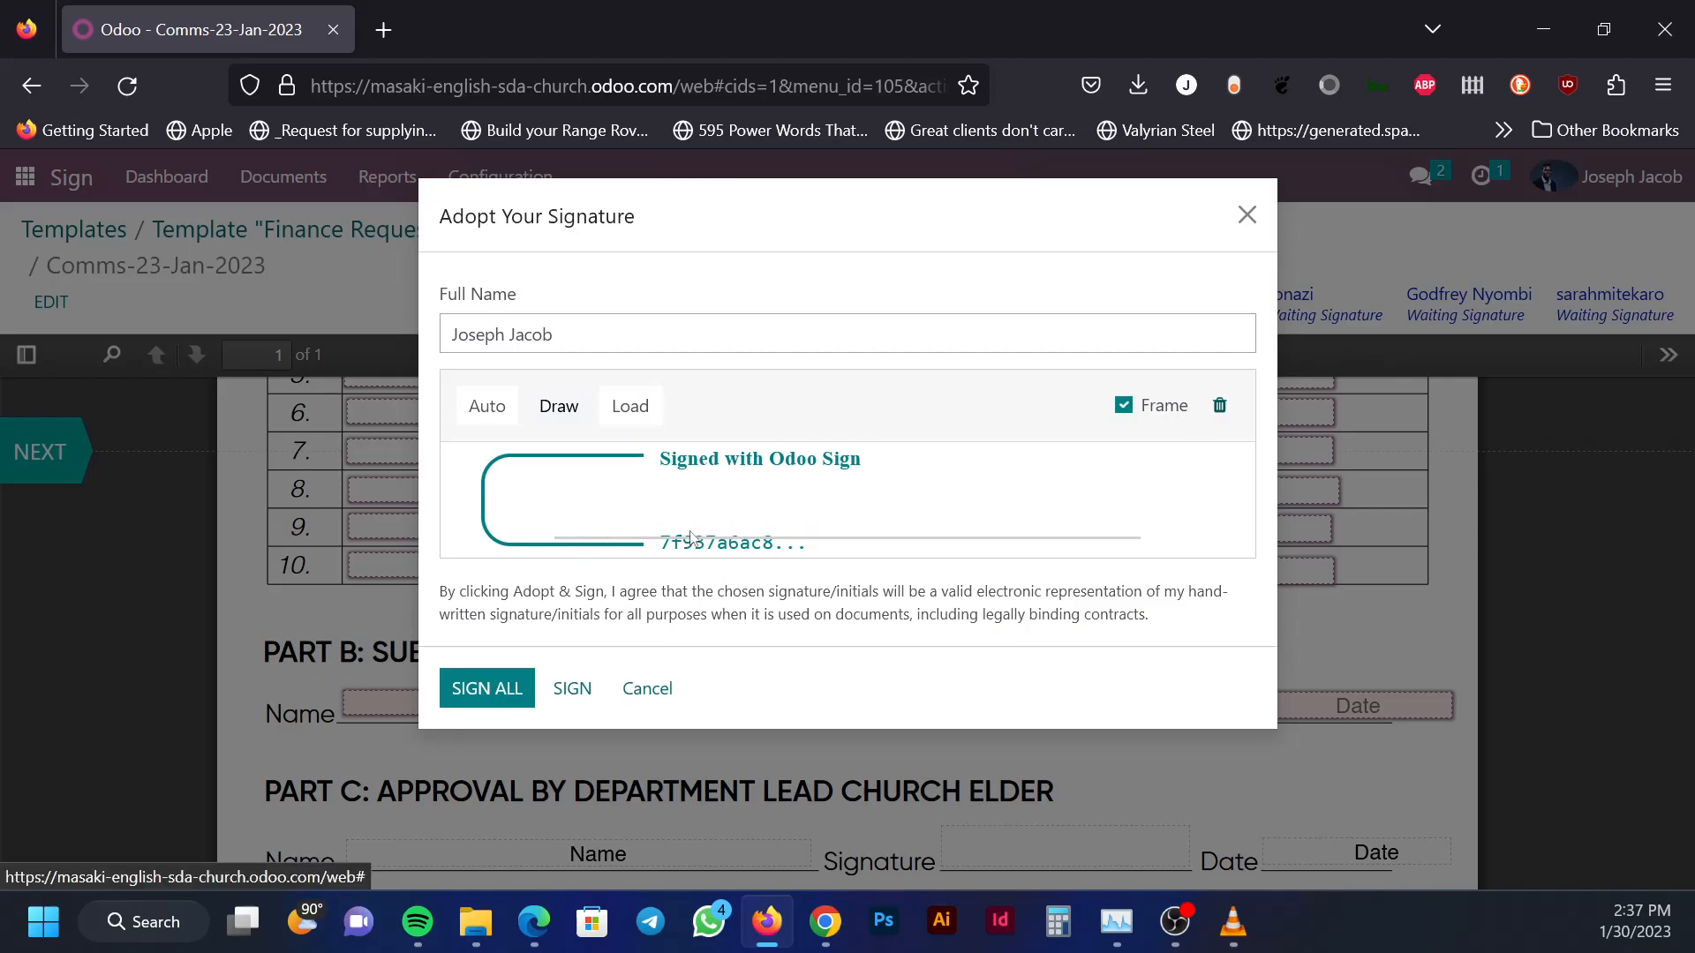
left_click(640, 411)
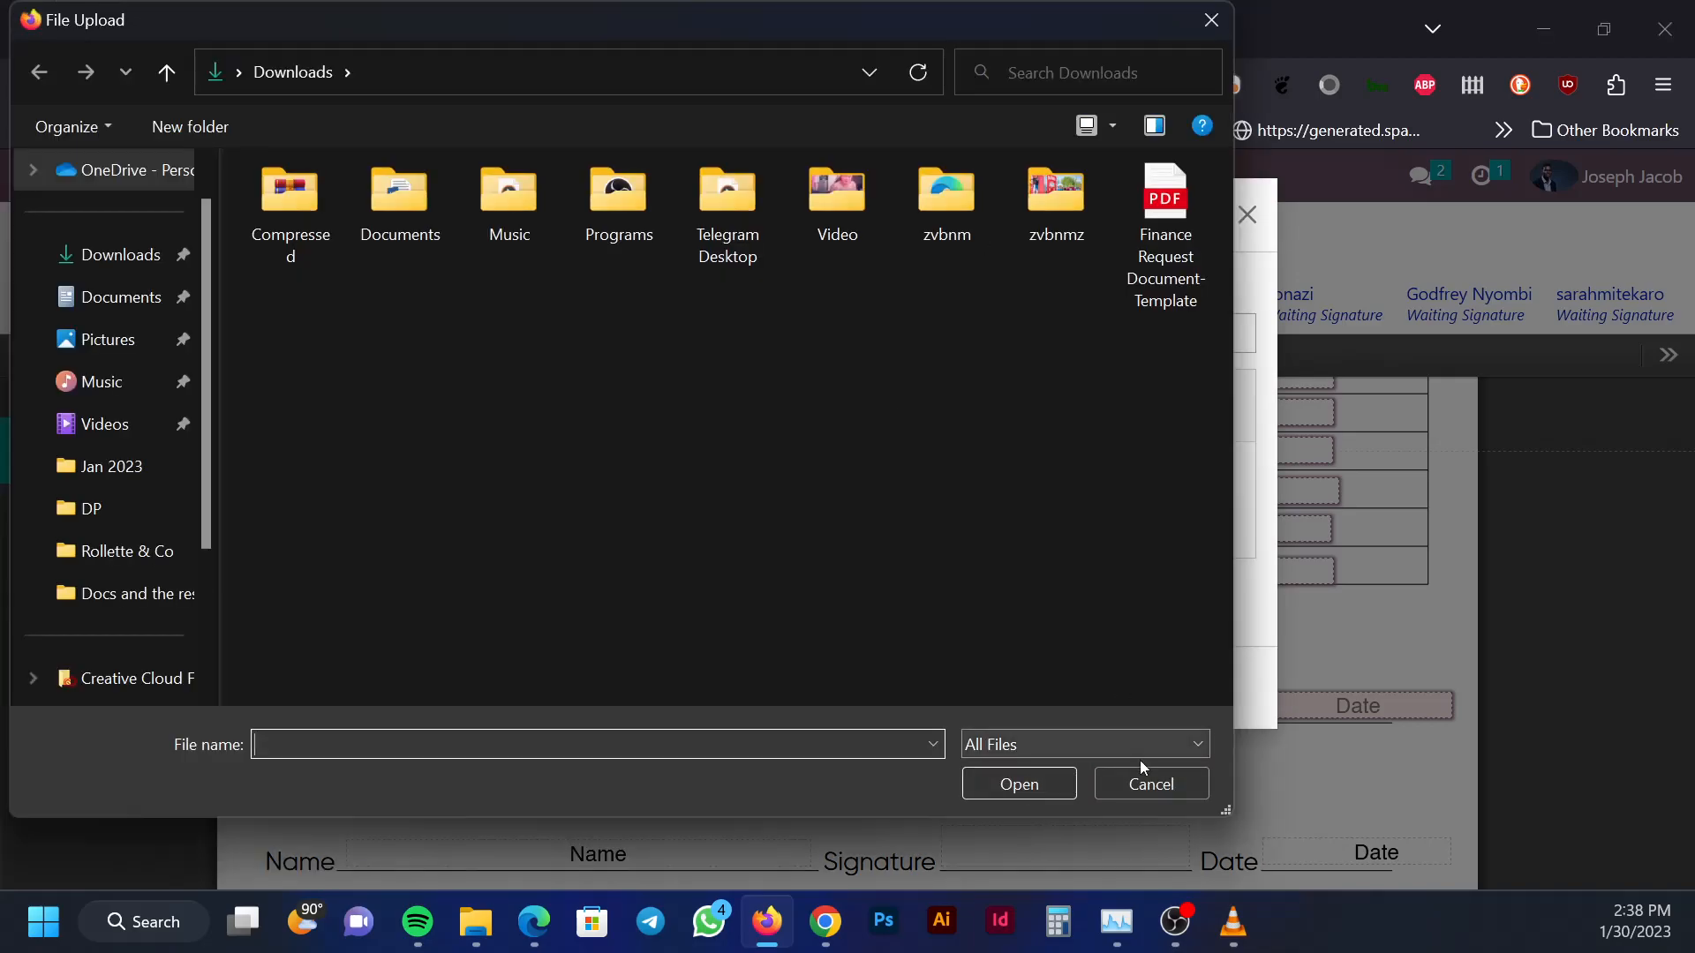
left_click(1155, 786)
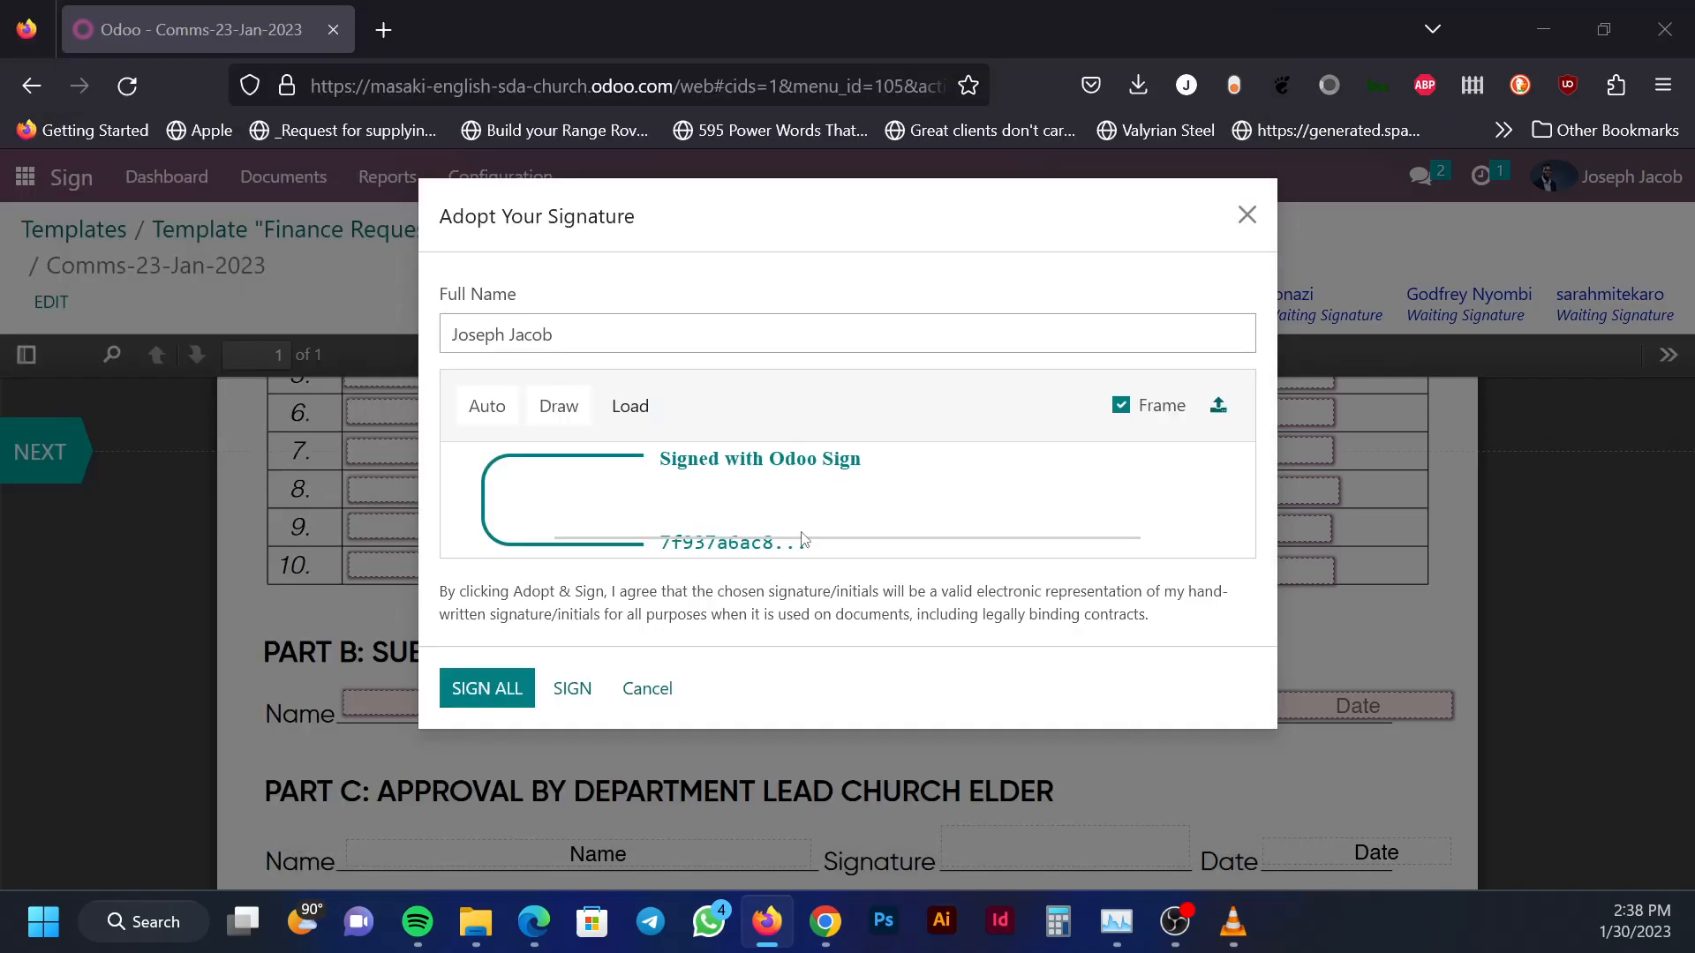
Generate an automatic cursive signature from the signer's full name
left_click(489, 408)
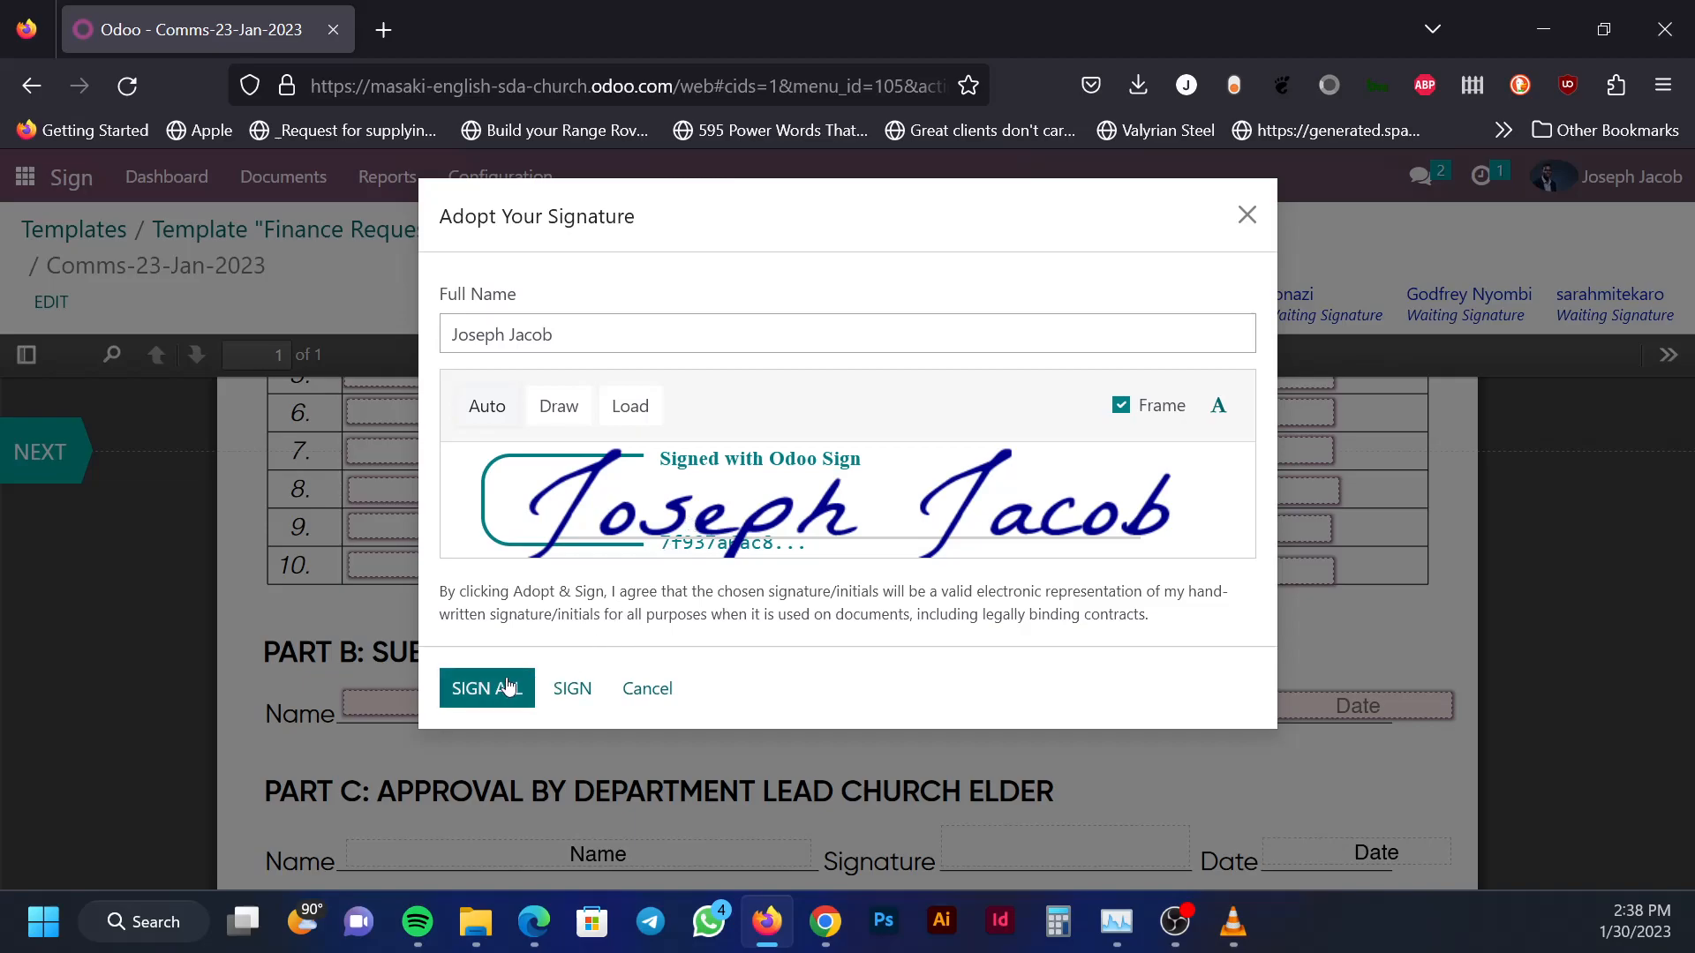
Adopt the signature into Part B and fill Part B's date with 01/30/2023
left_click(573, 689)
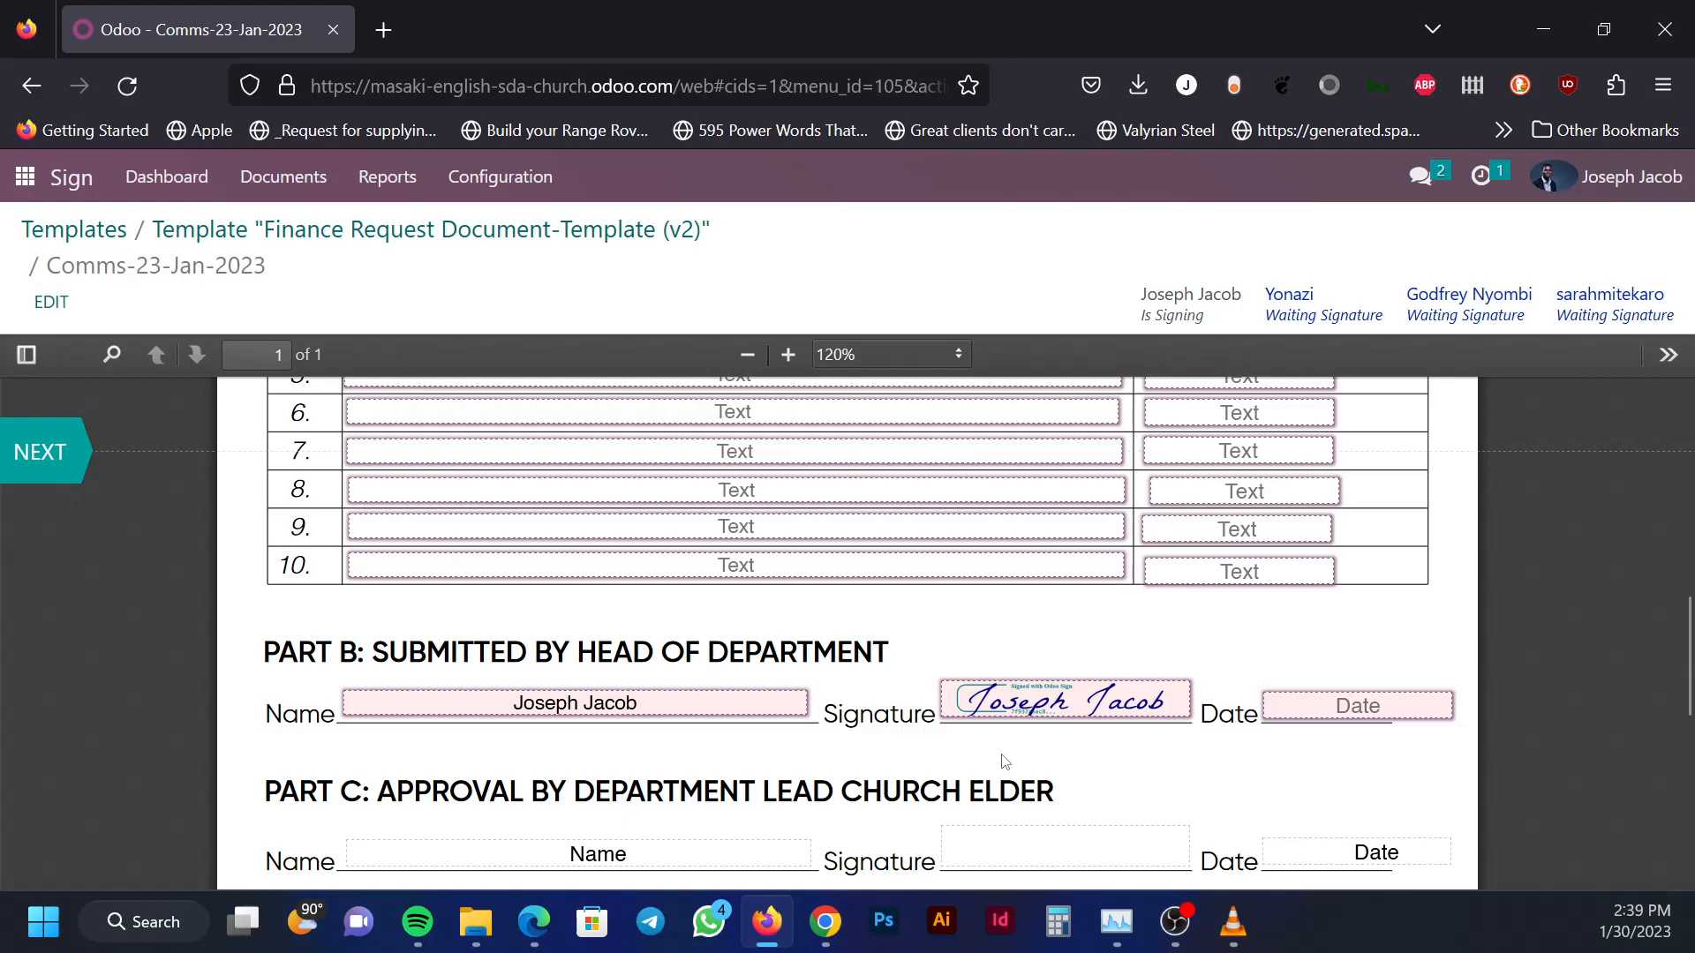
left_click(1358, 710)
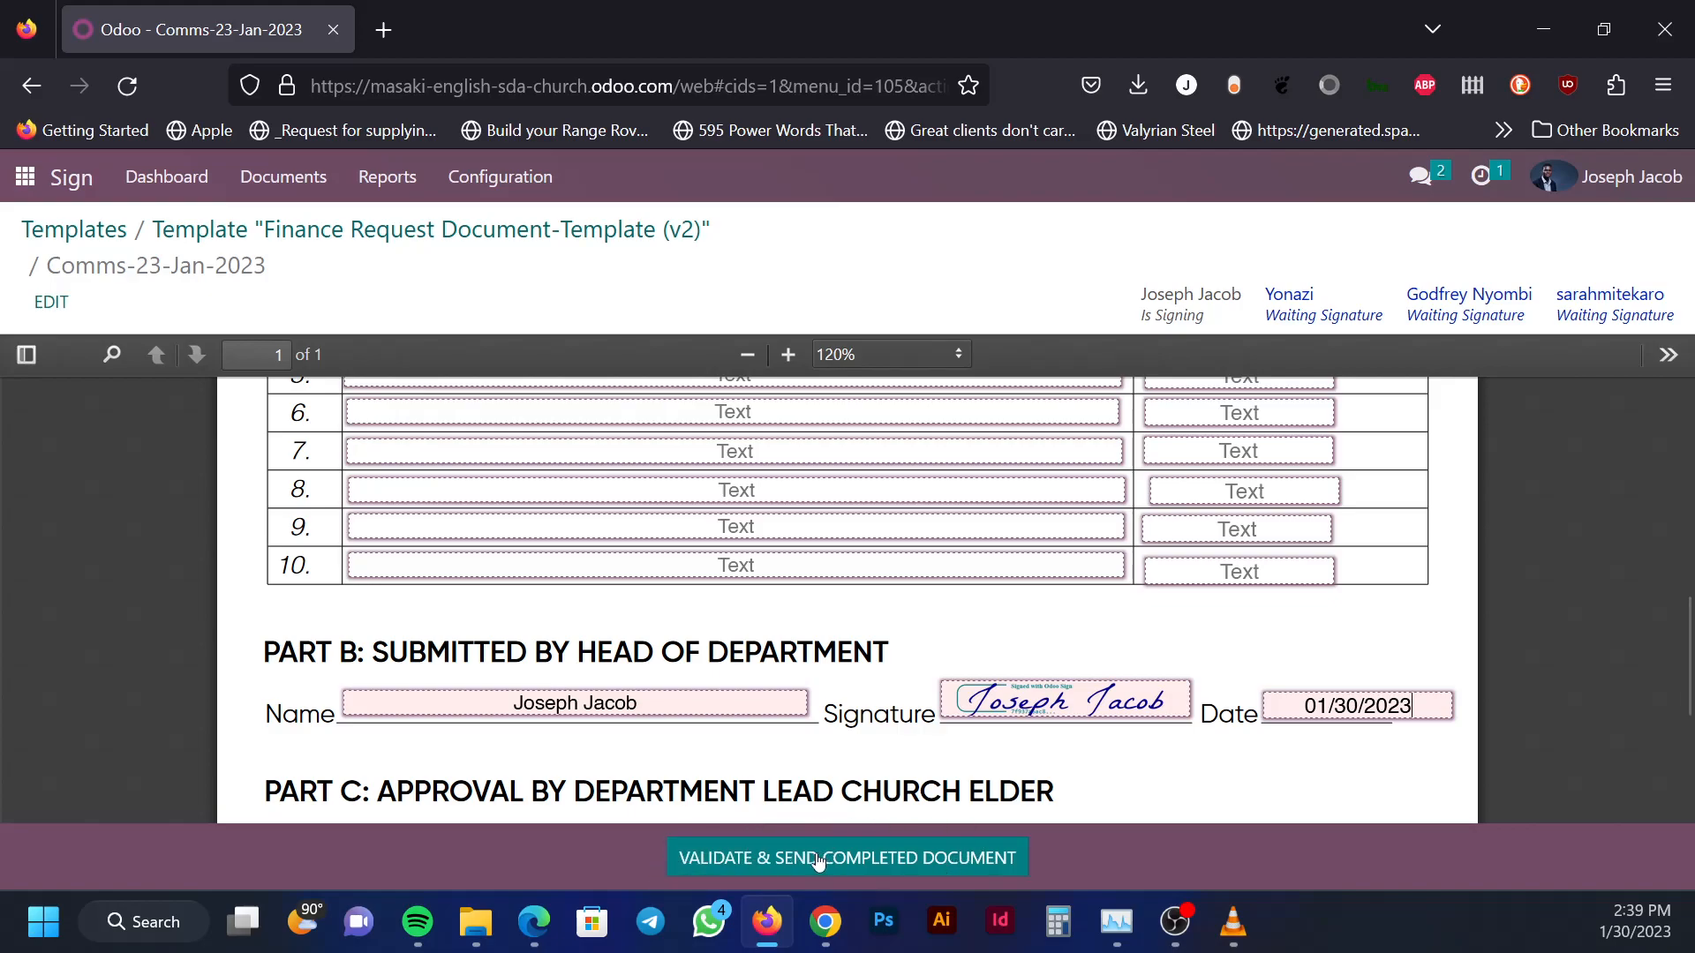
scroll(847, 726, "down", 5)
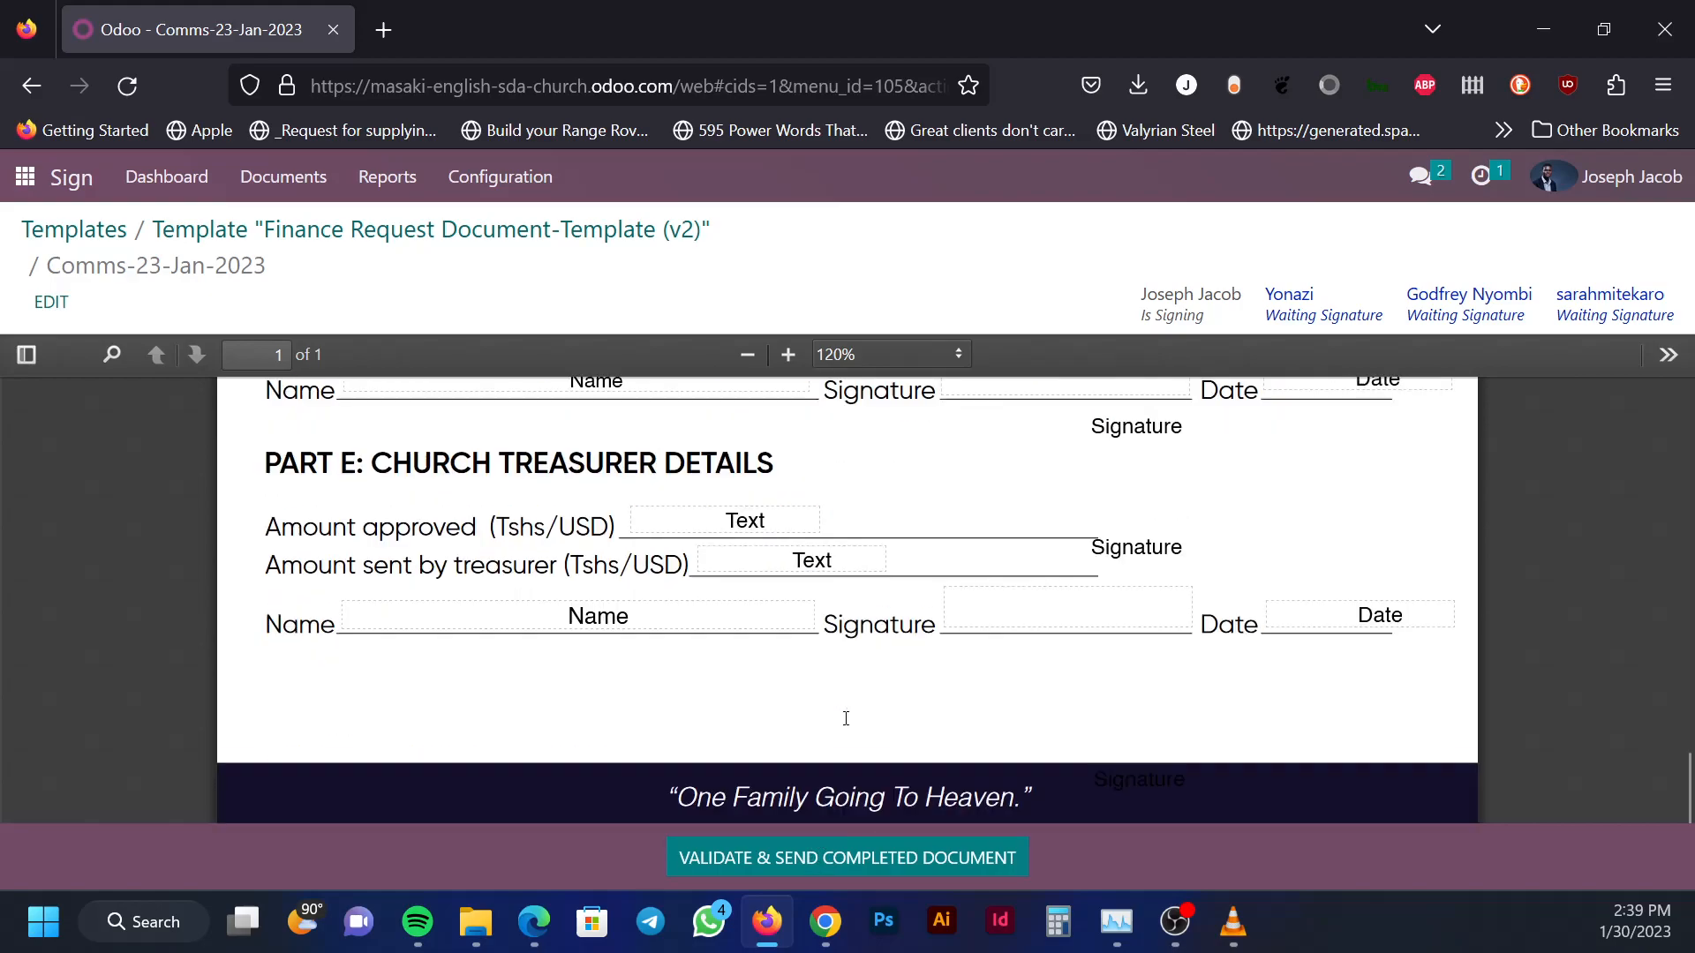
scroll(847, 725, "up", 8)
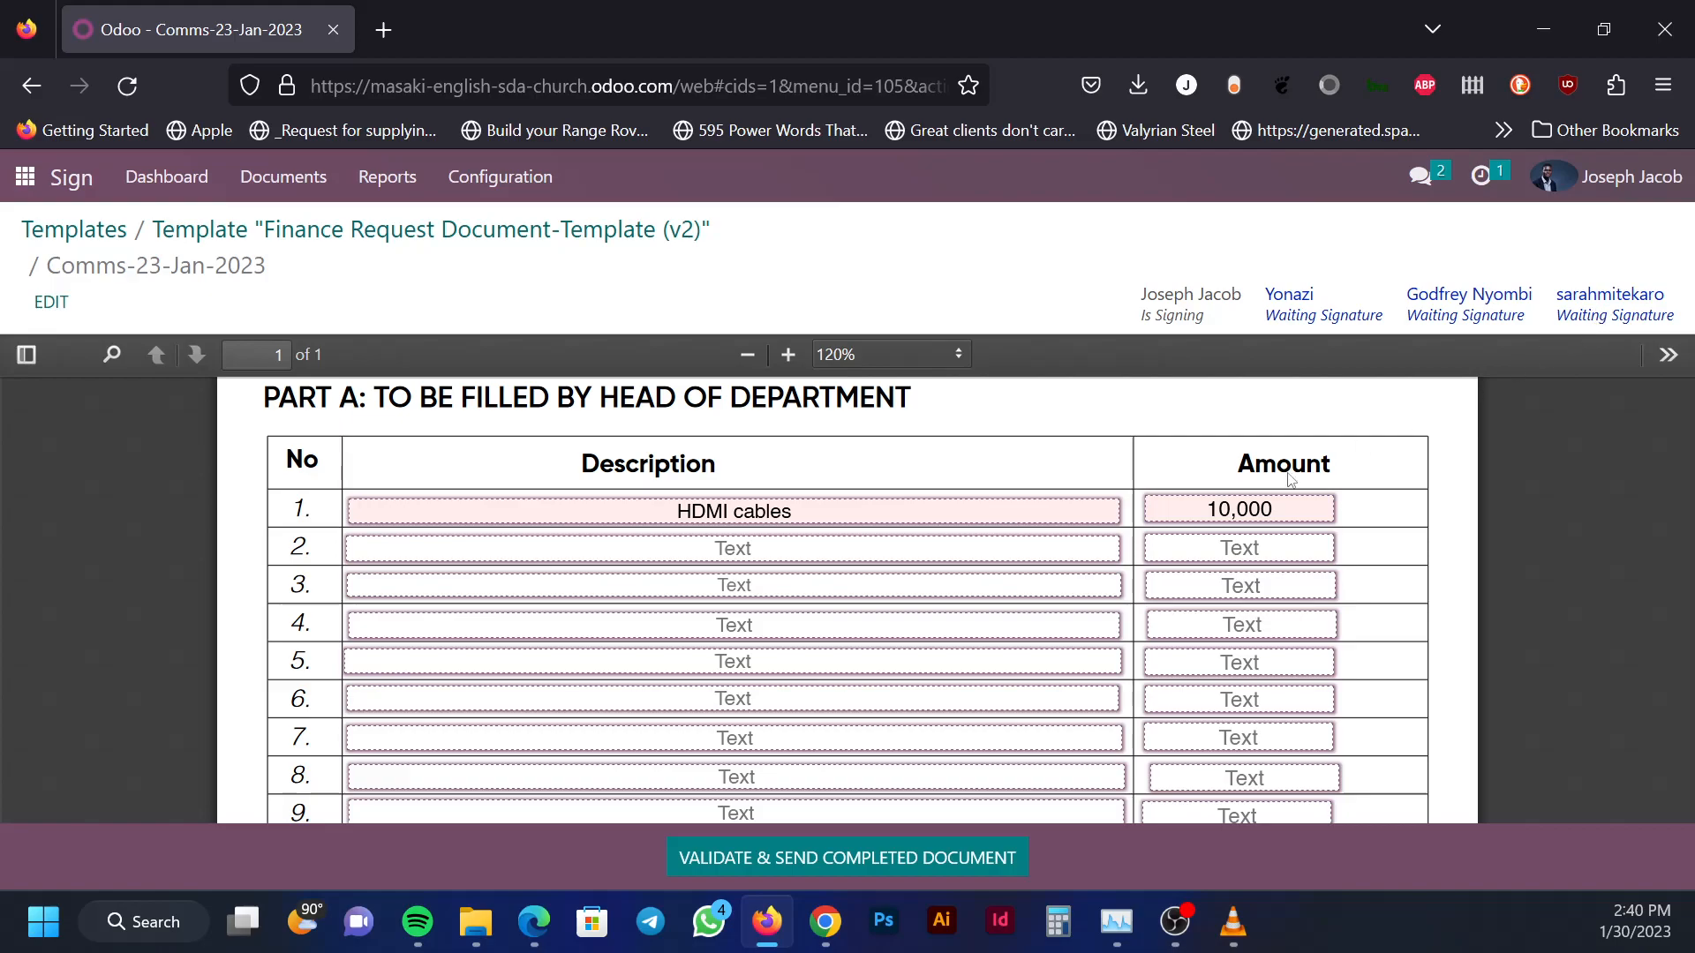
Validate and send the completed document, then reopen it to view
left_click(918, 863)
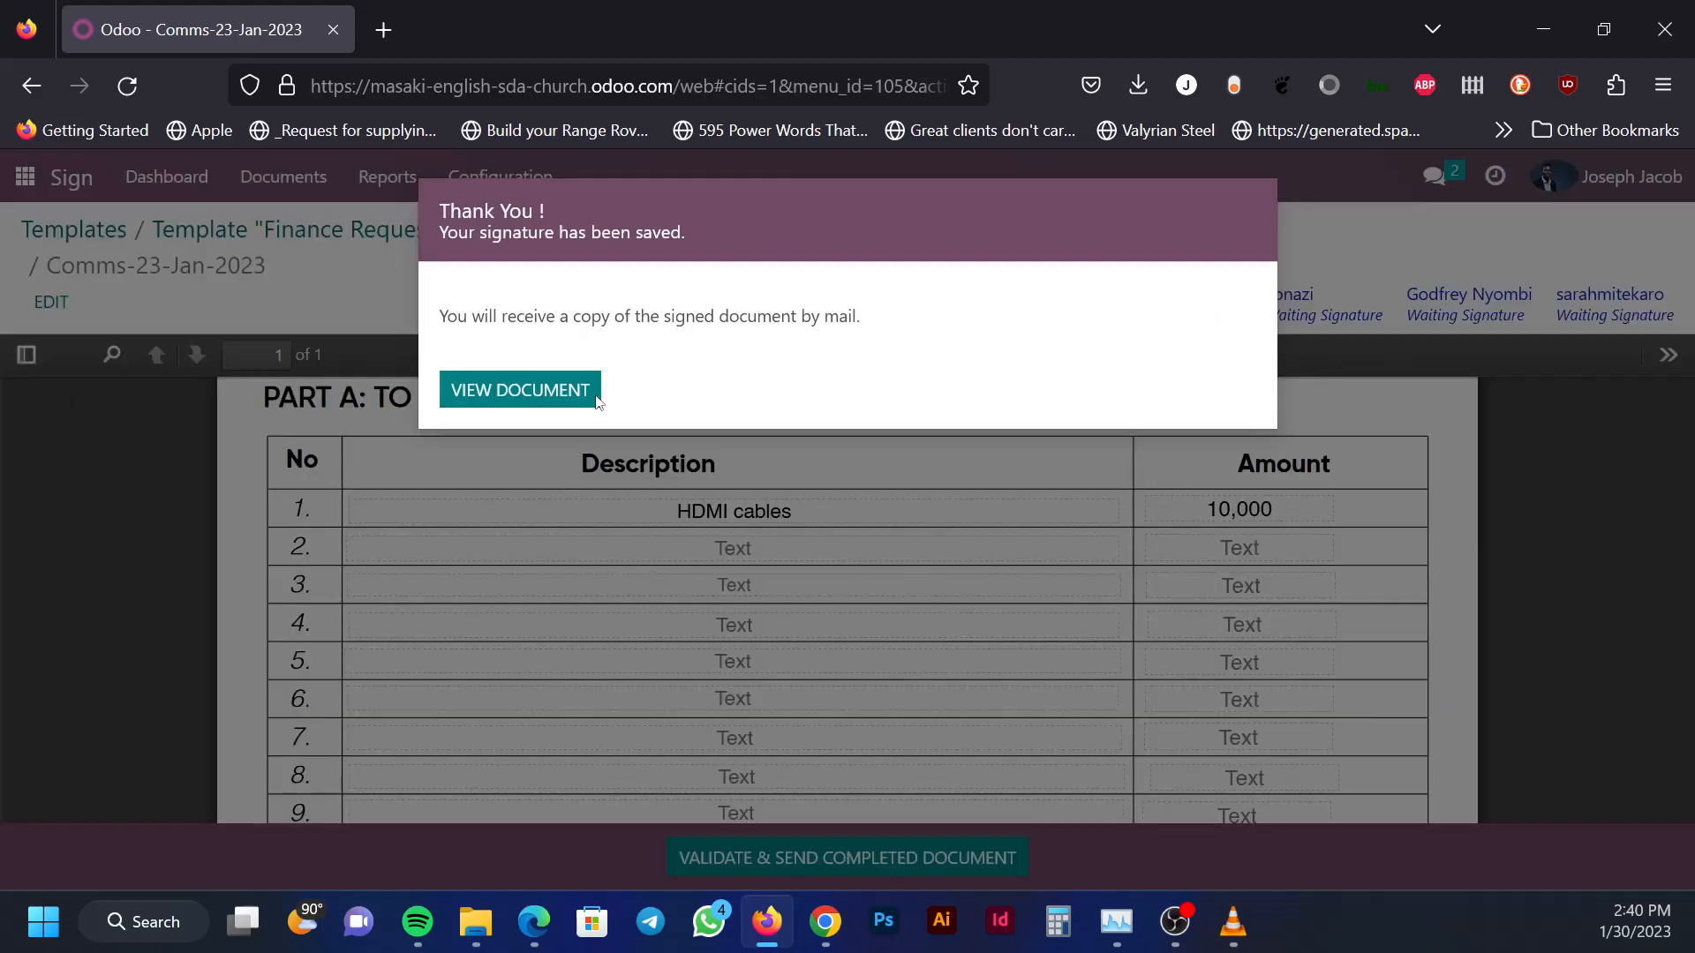
left_click(546, 393)
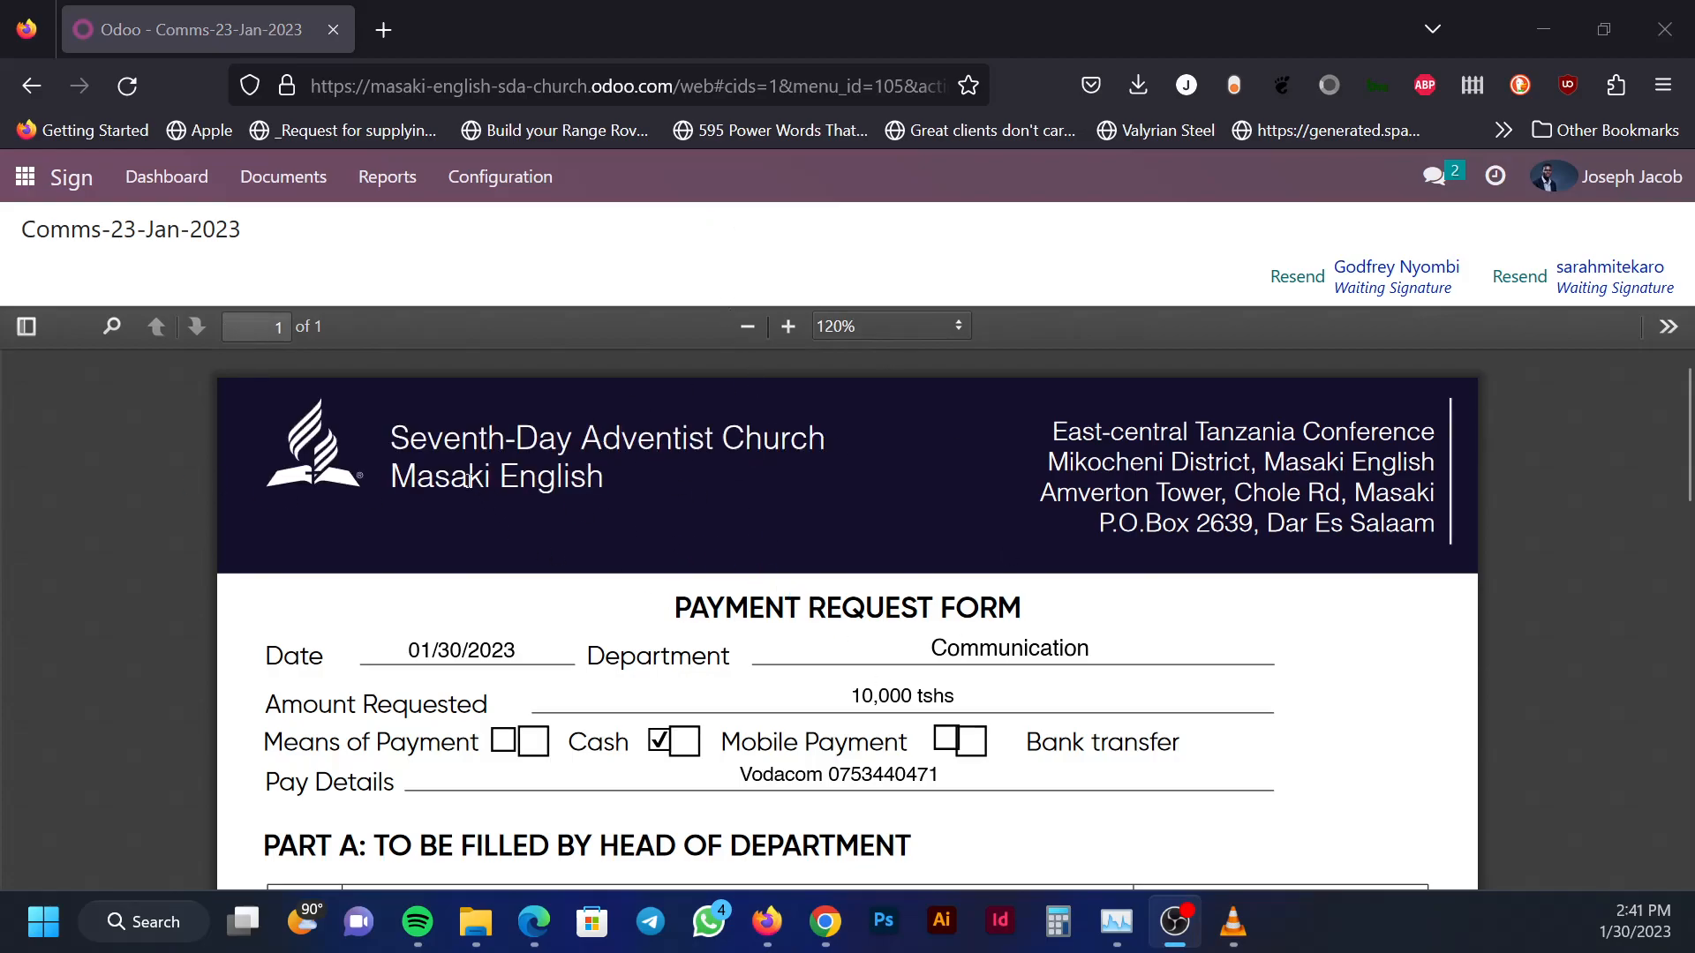
scroll(234, 500, "down", 2)
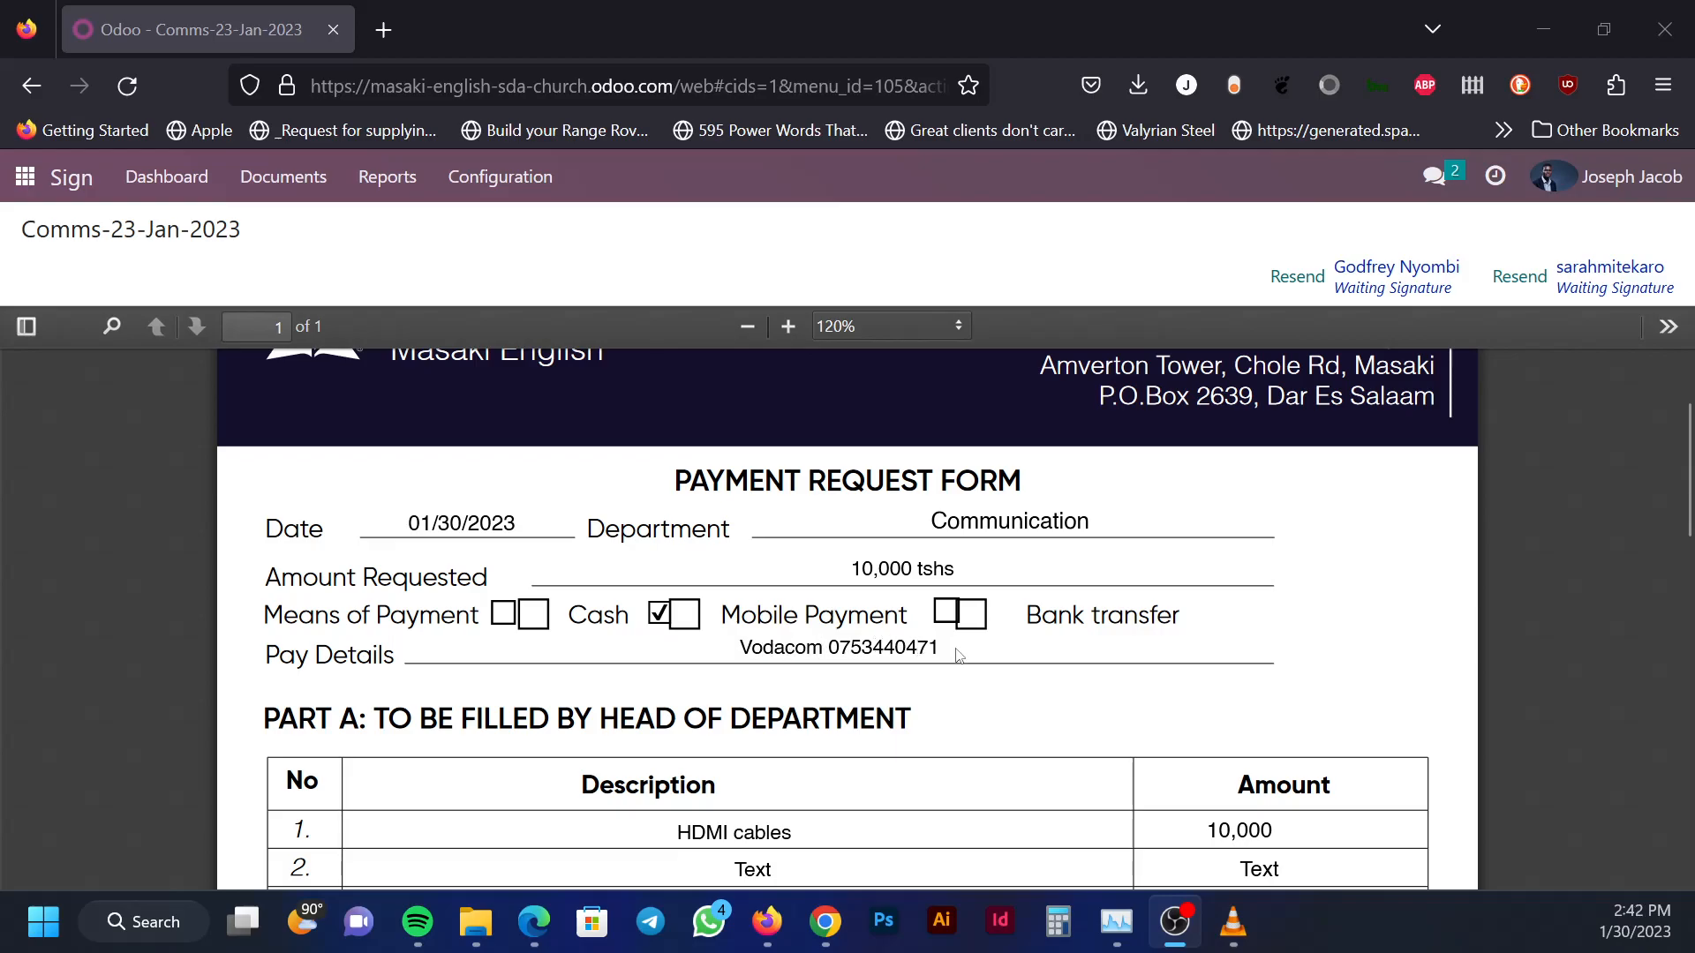
scroll(1004, 706, "down", 3)
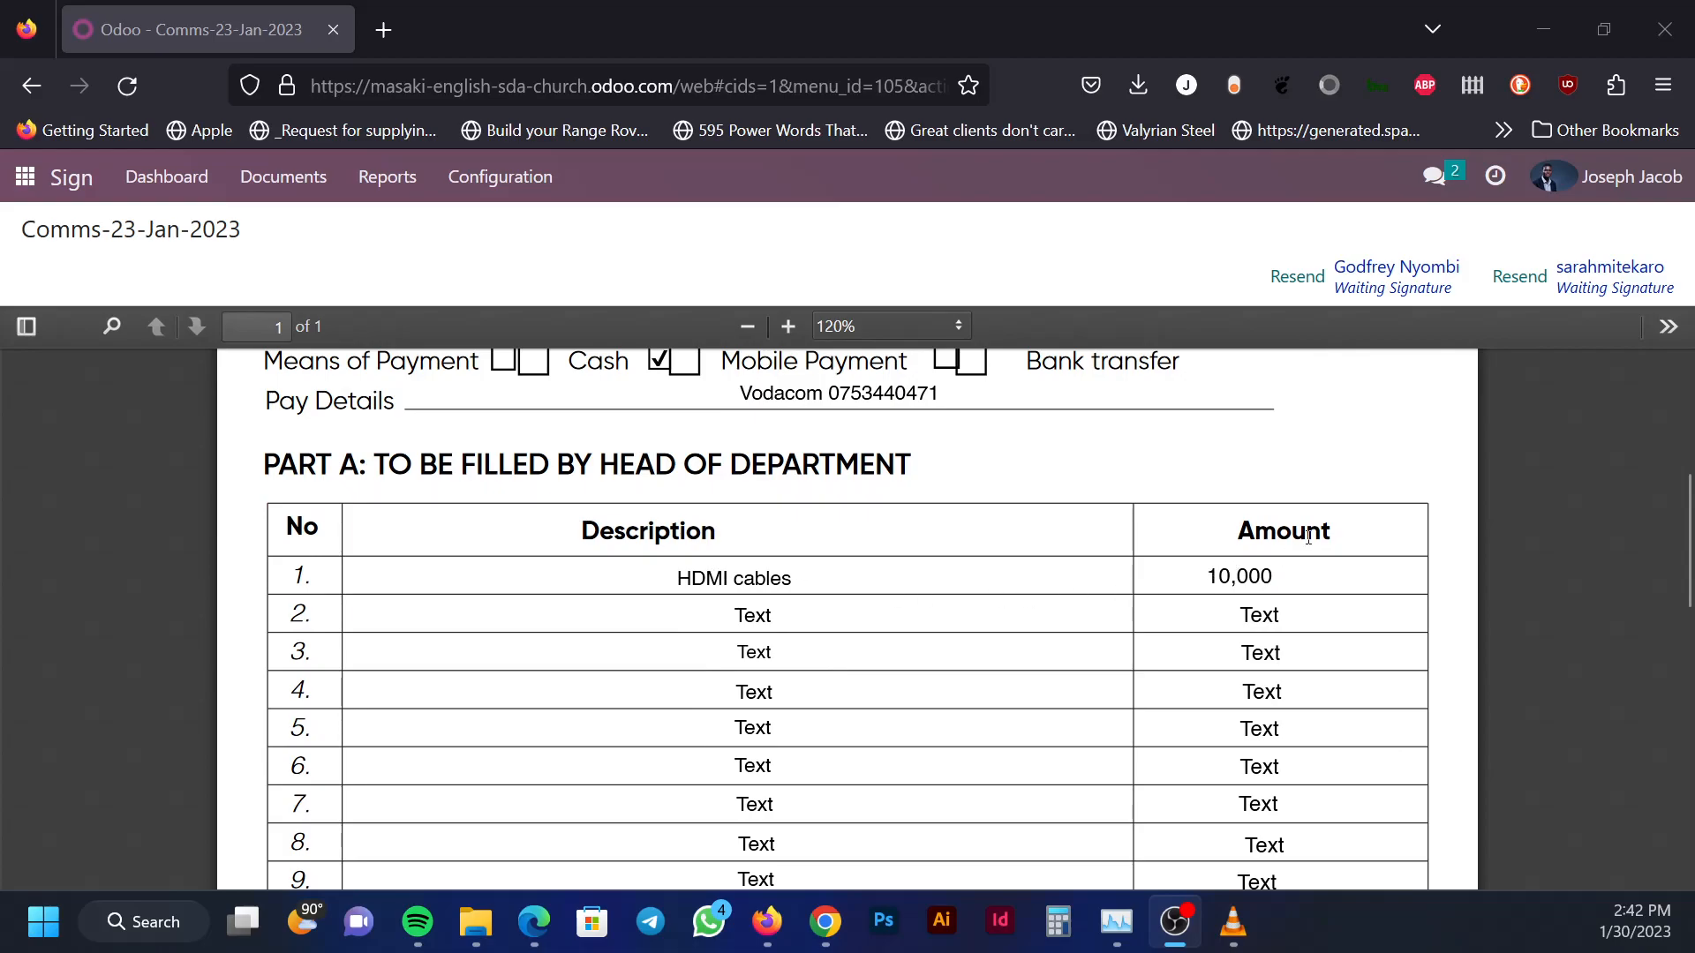
scroll(1224, 621, "down", 3)
scroll(1224, 620, "down", 5)
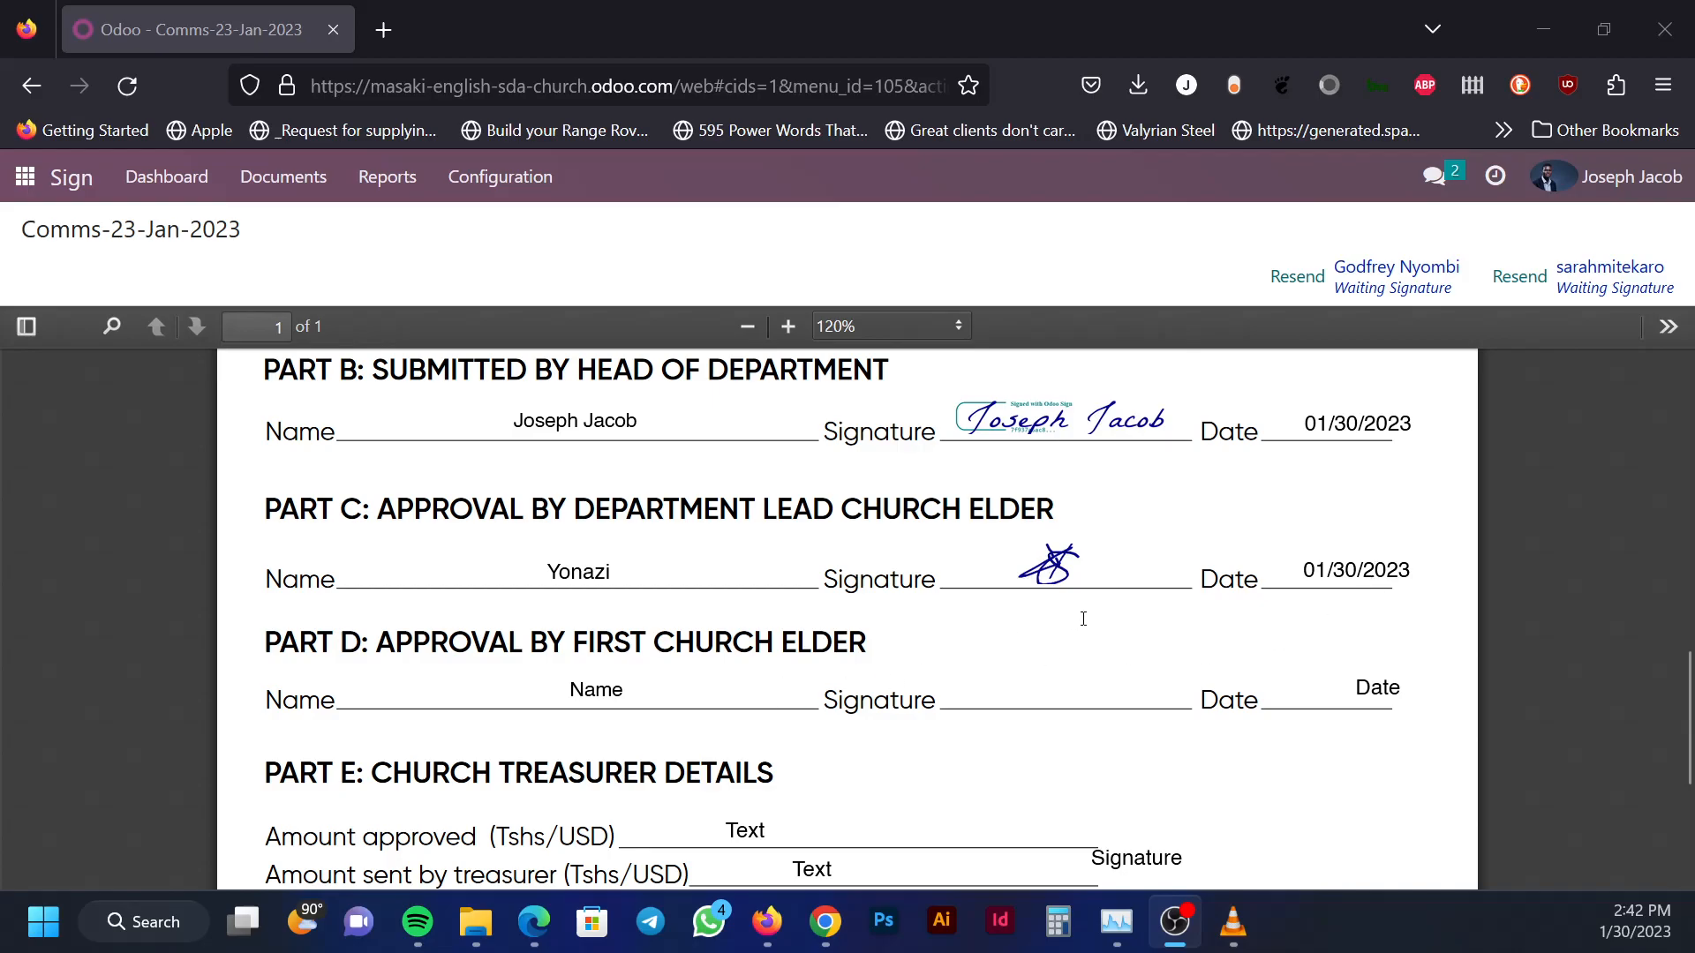
scroll(1065, 622, "down", 3)
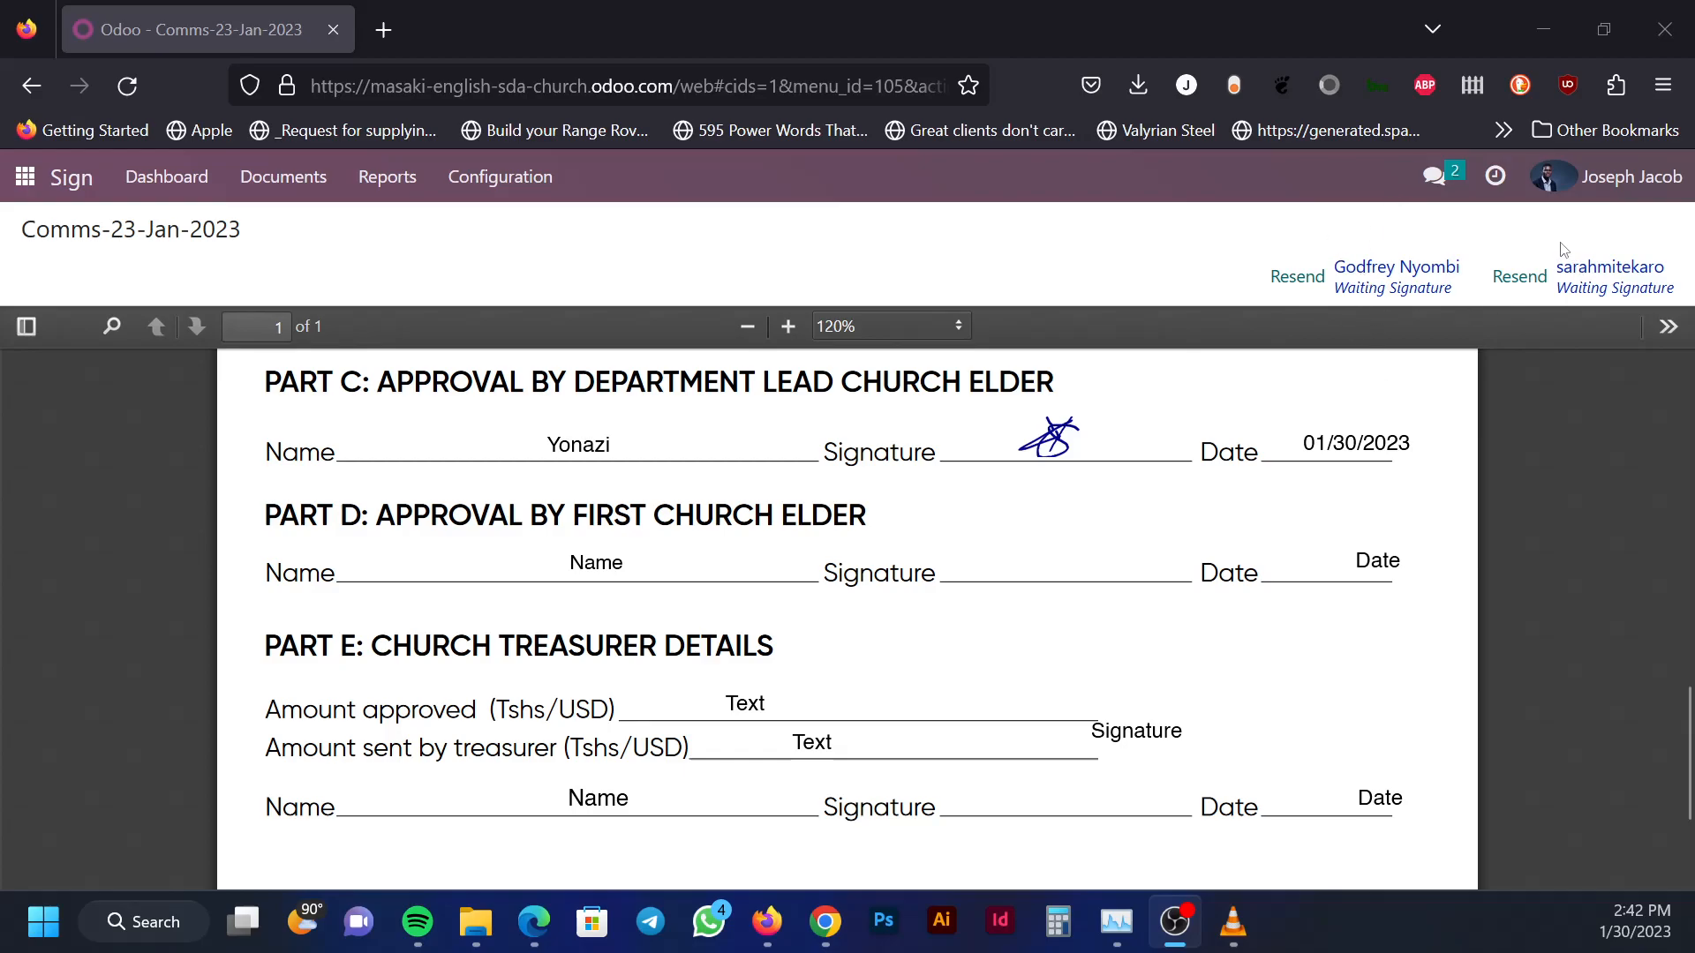
scroll(799, 657, "down", 5)
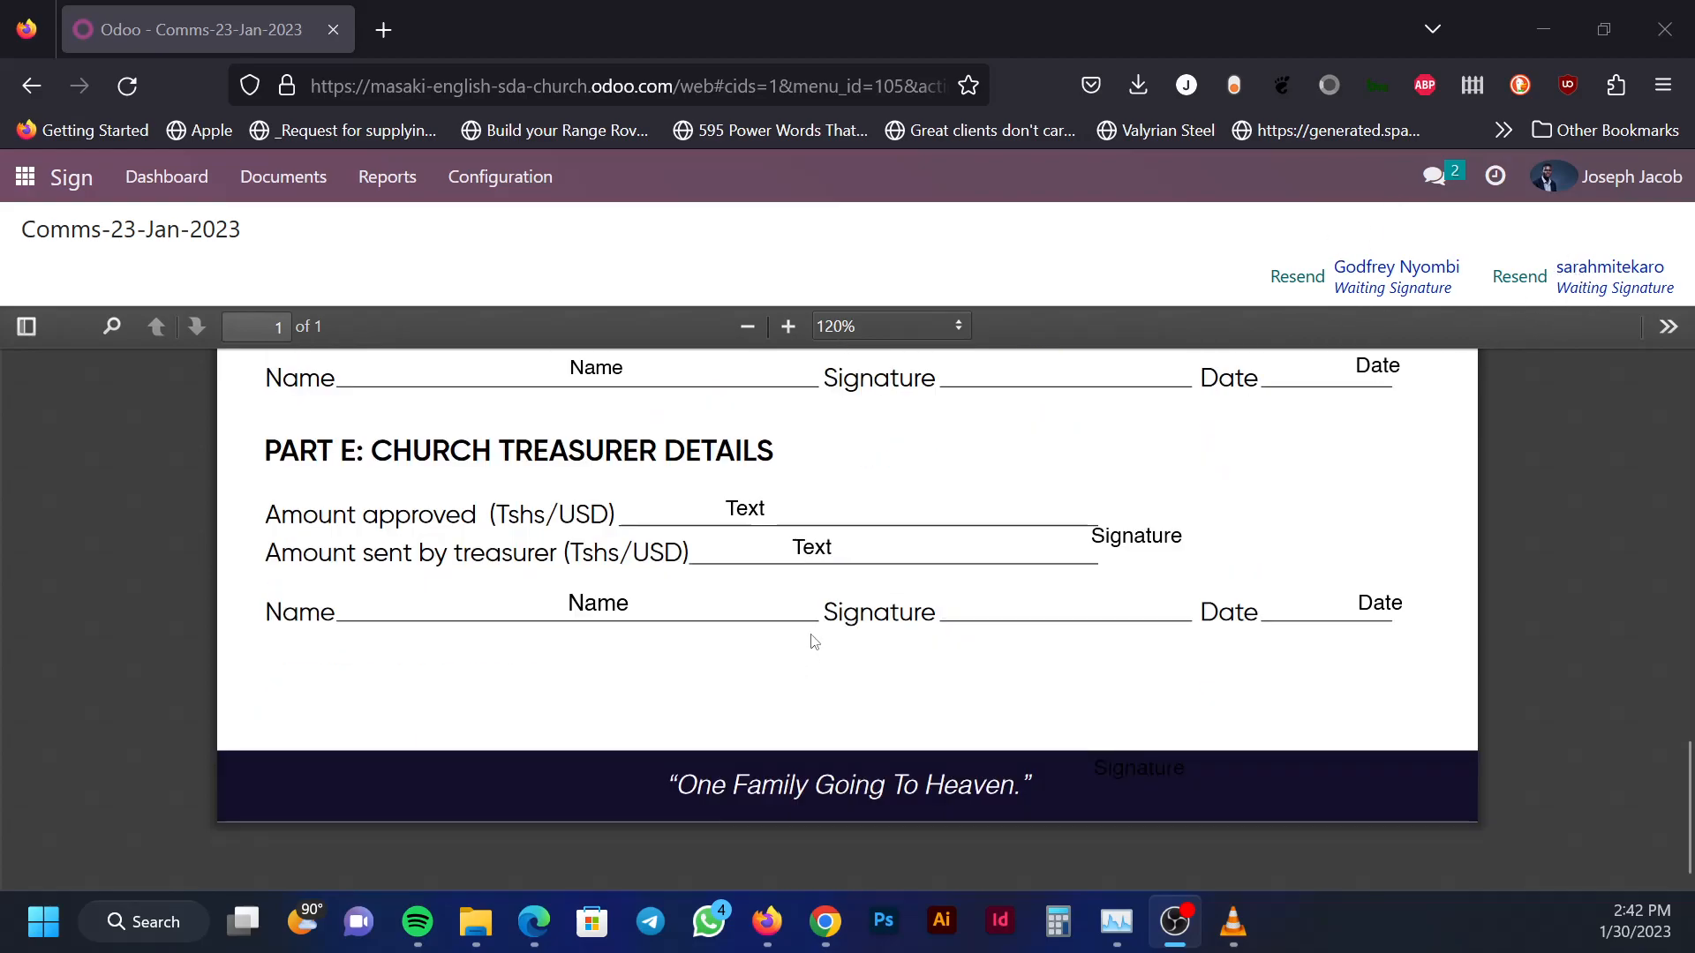
scroll(650, 583, "up", 3)
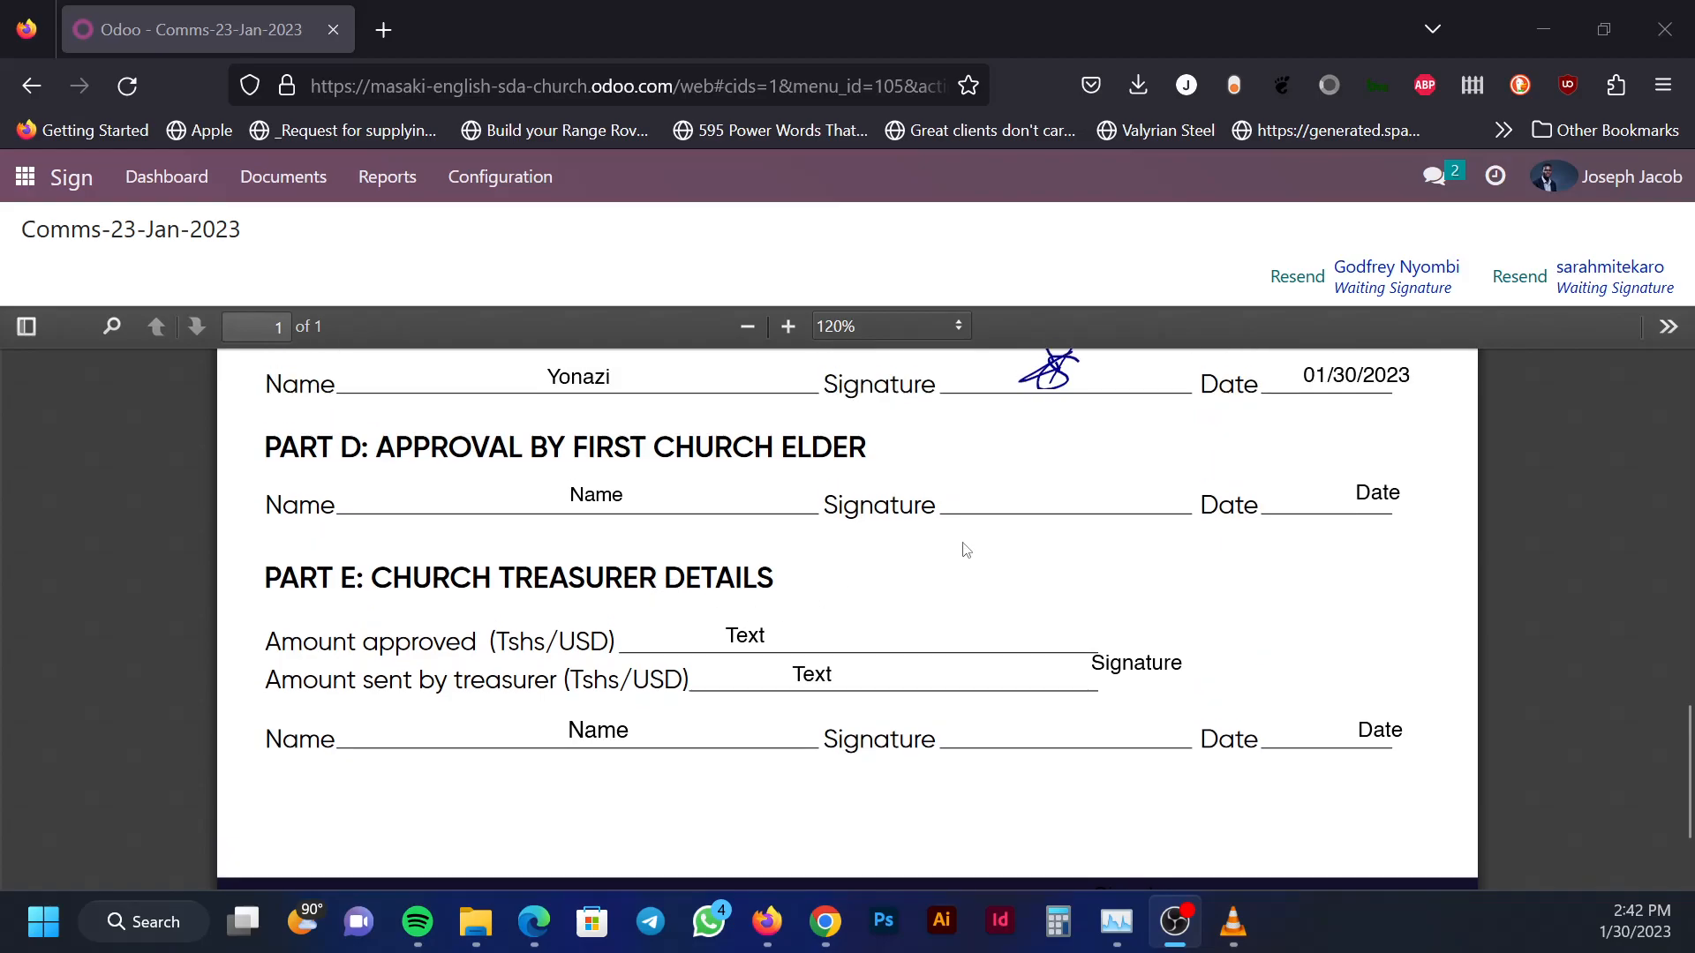
scroll(1022, 544, "up", 3)
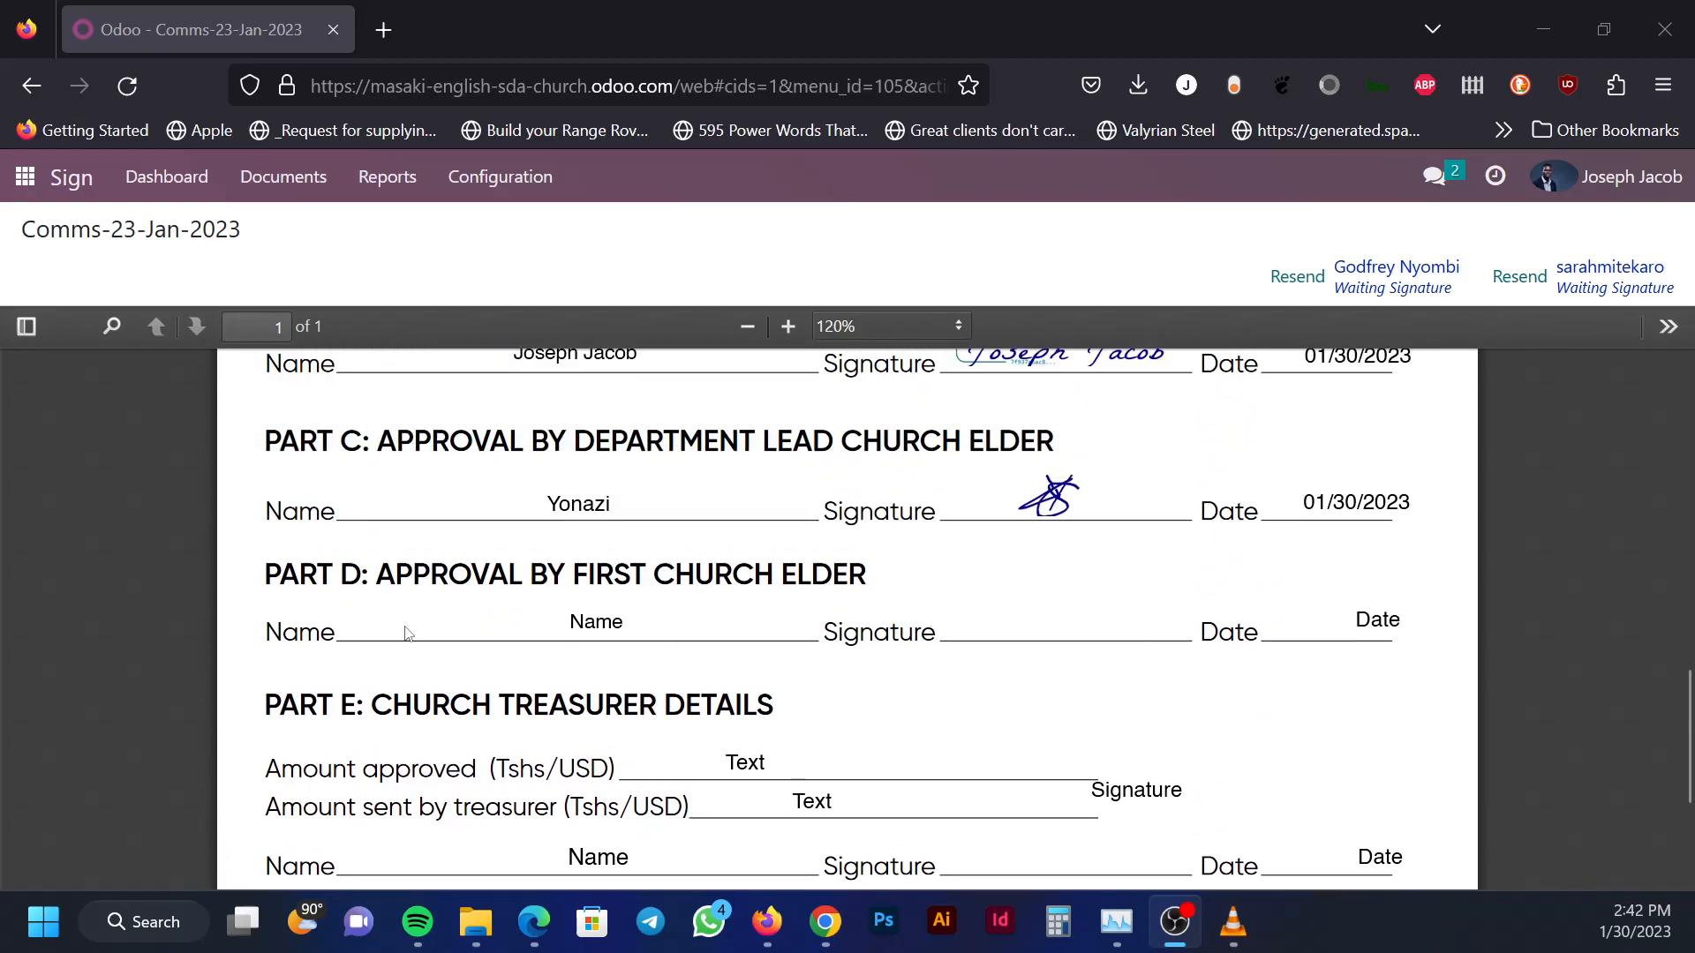
scroll(1032, 546, "down", 6)
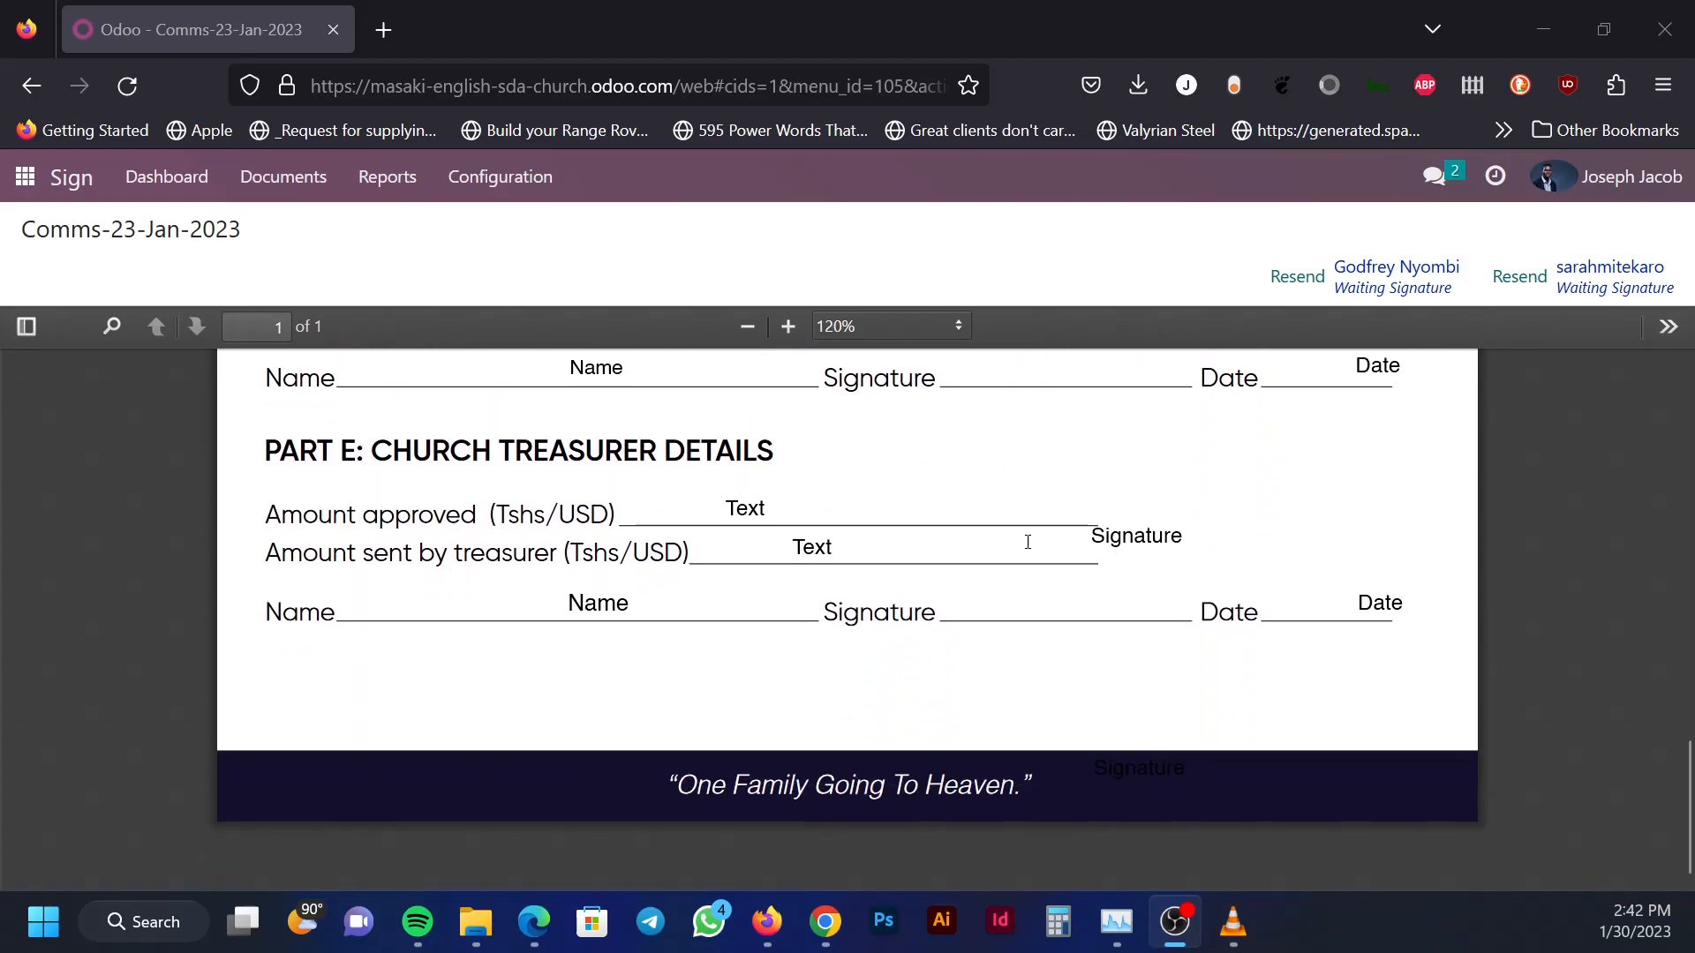
scroll(711, 485, "up", 3)
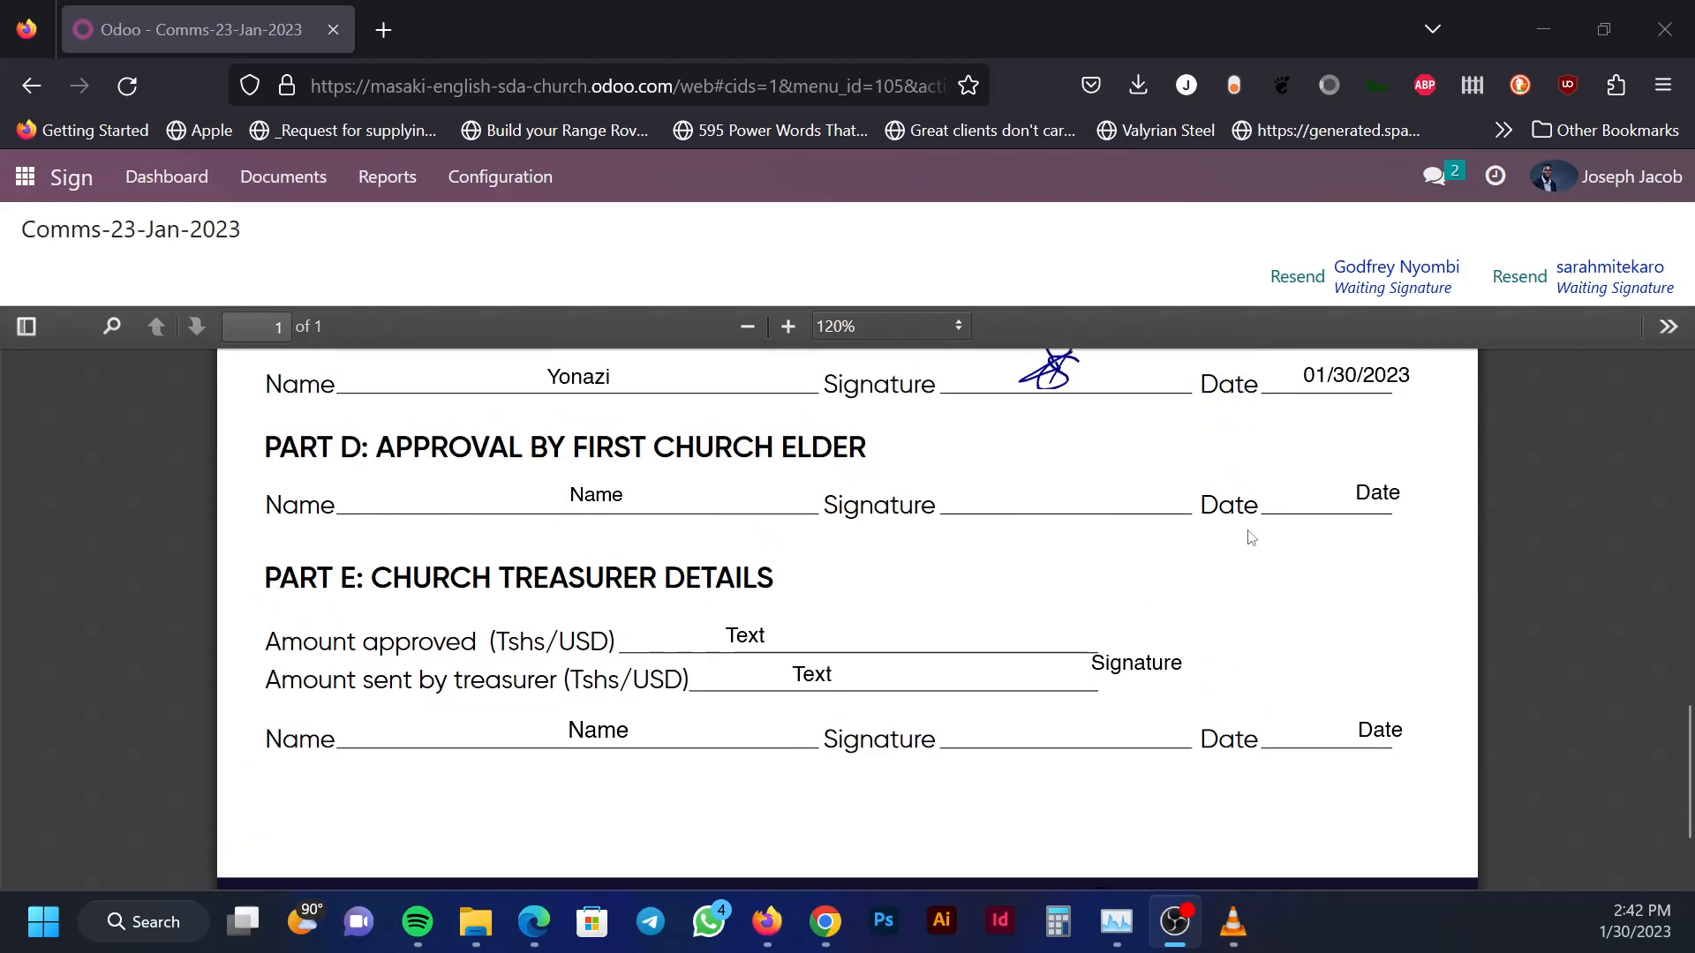
scroll(1040, 594, "down", 3)
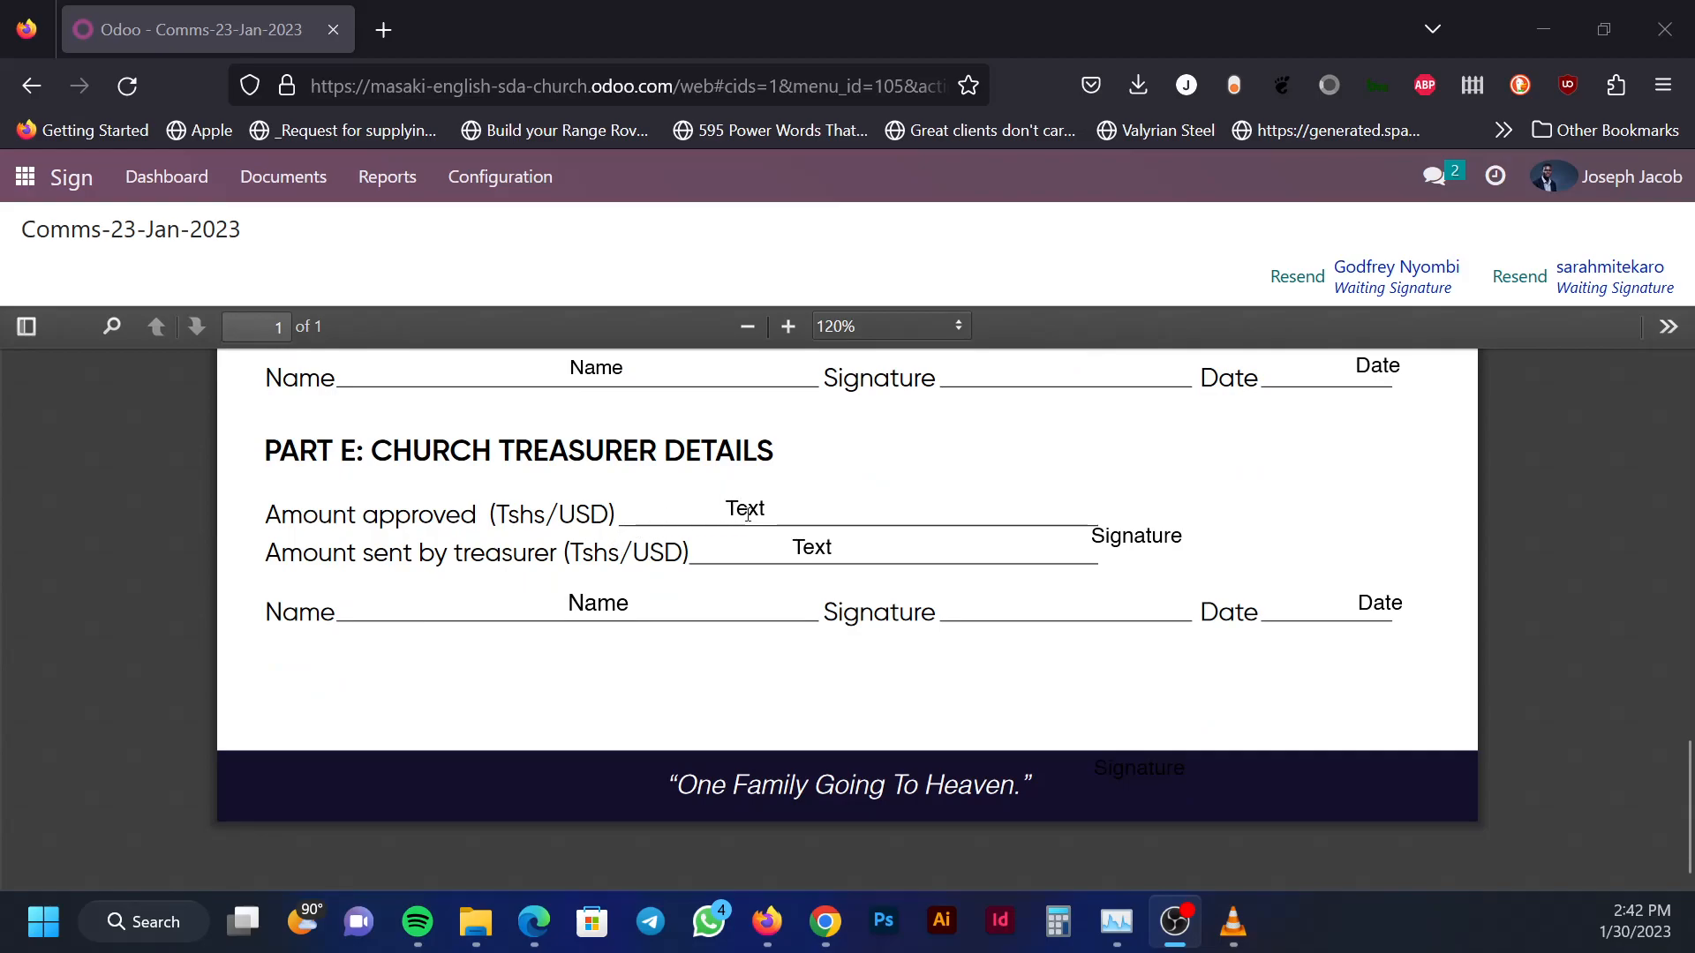
scroll(1080, 435, "up", 15)
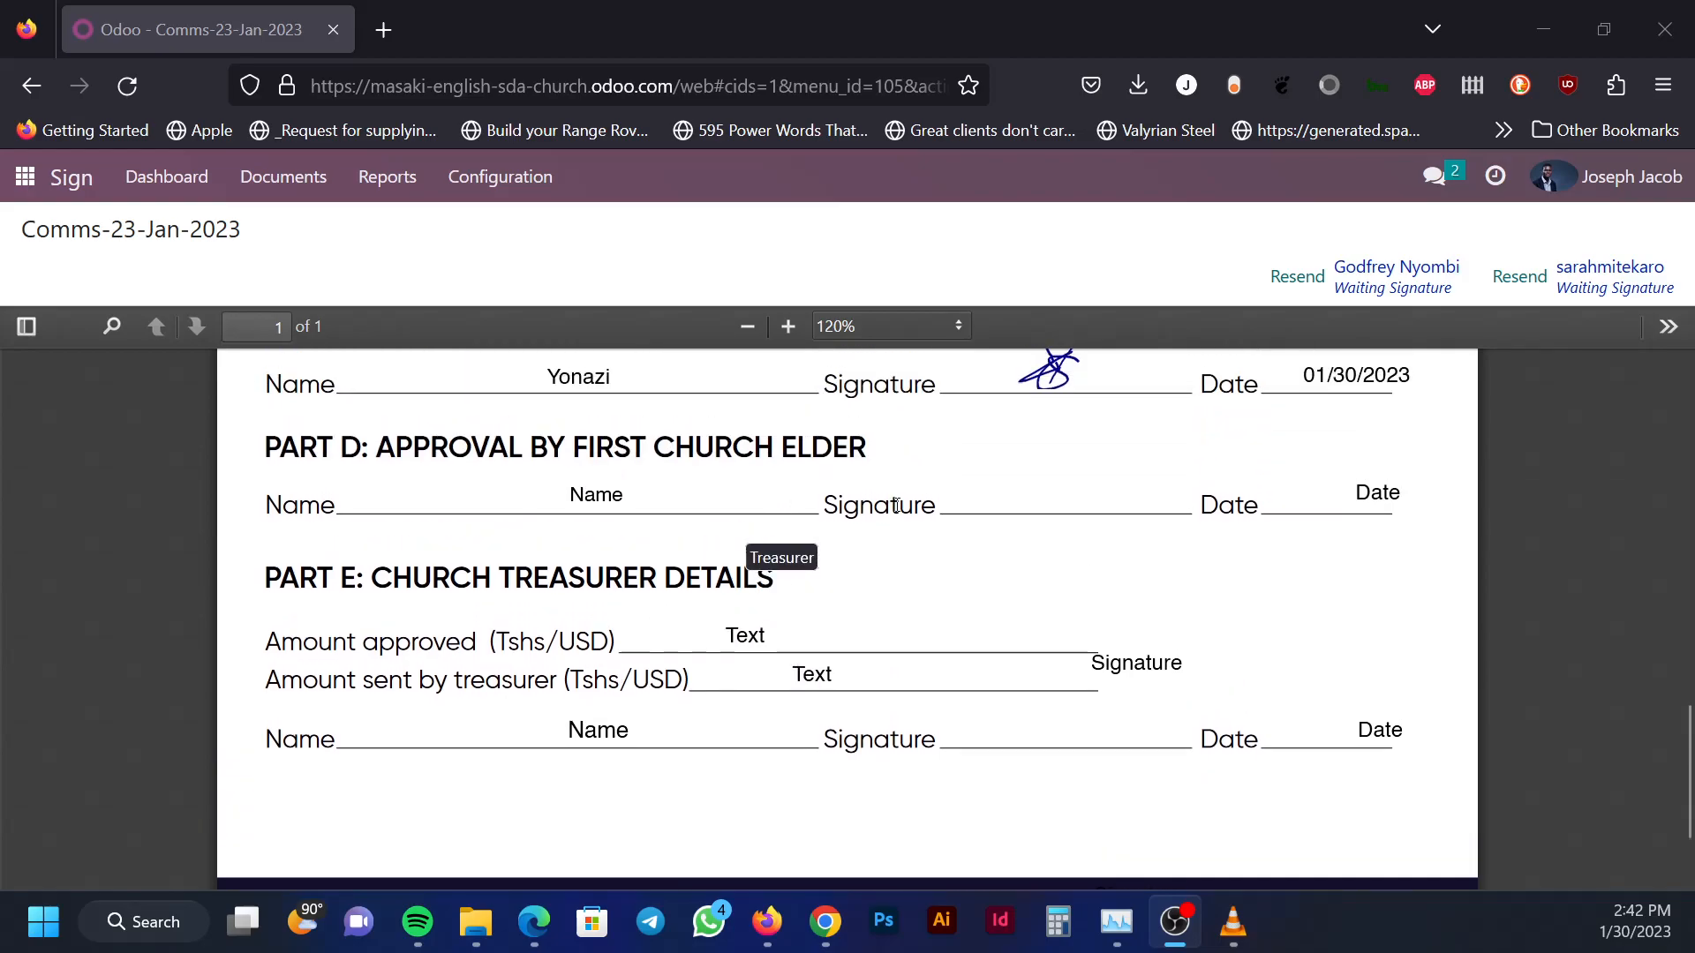
Switch the Sign Documents menu to All documents to list every signature request
scroll(969, 444, "down", 15)
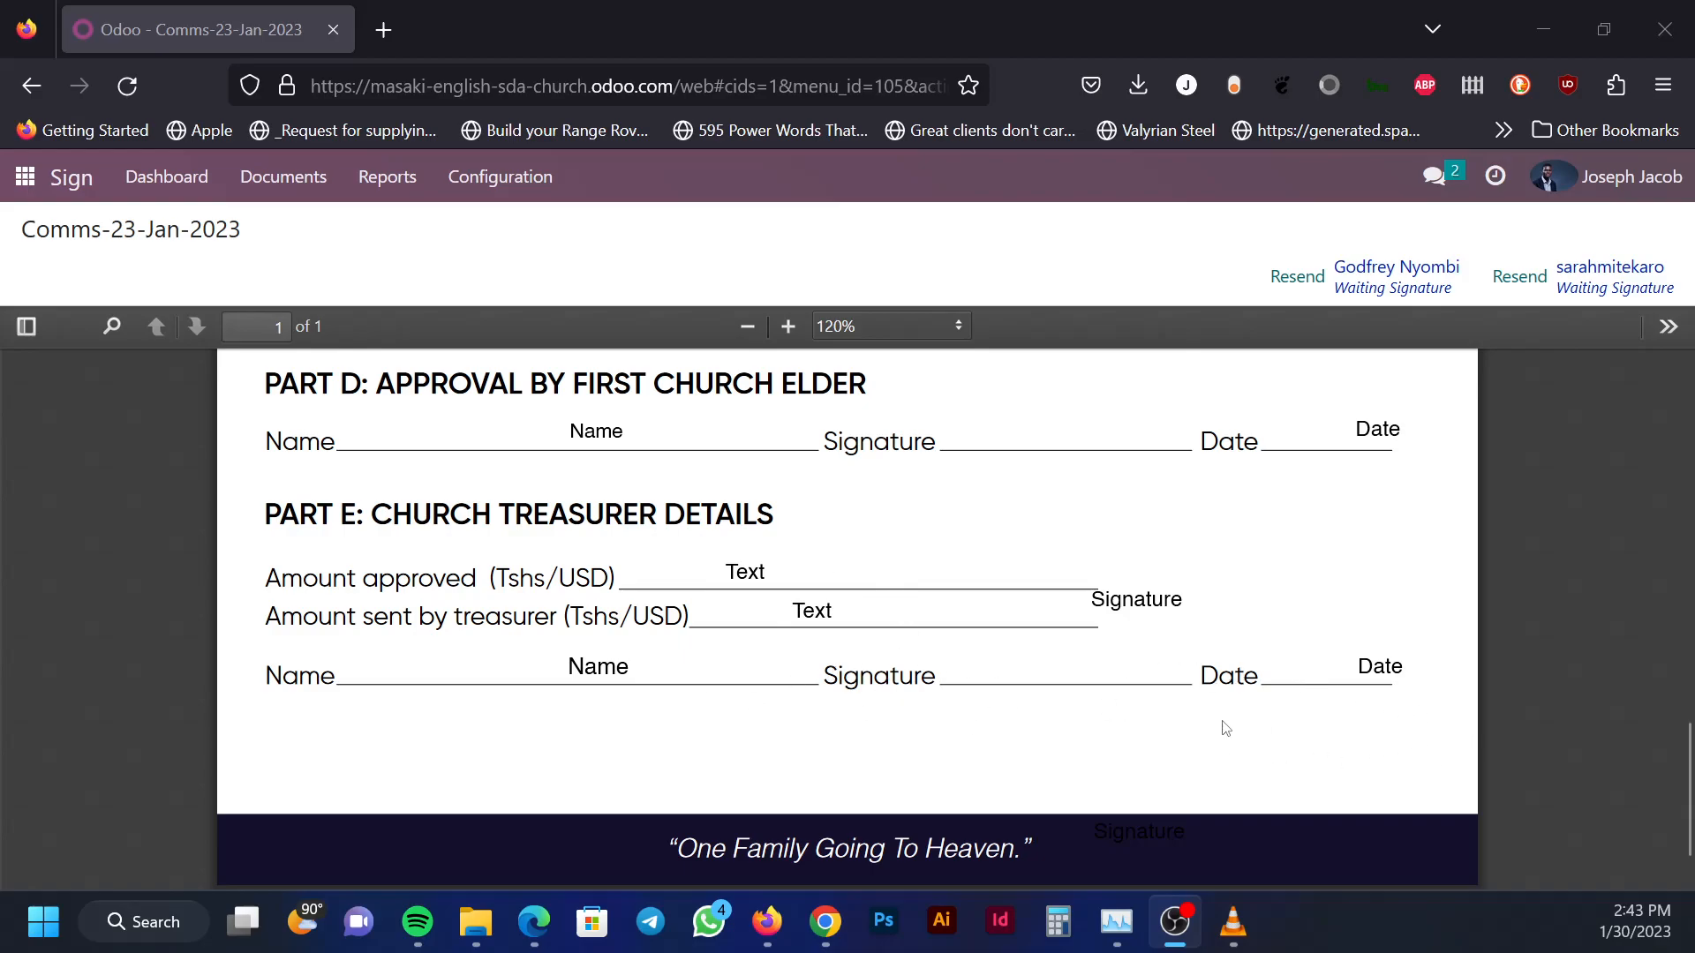
scroll(1232, 697, "up", 20)
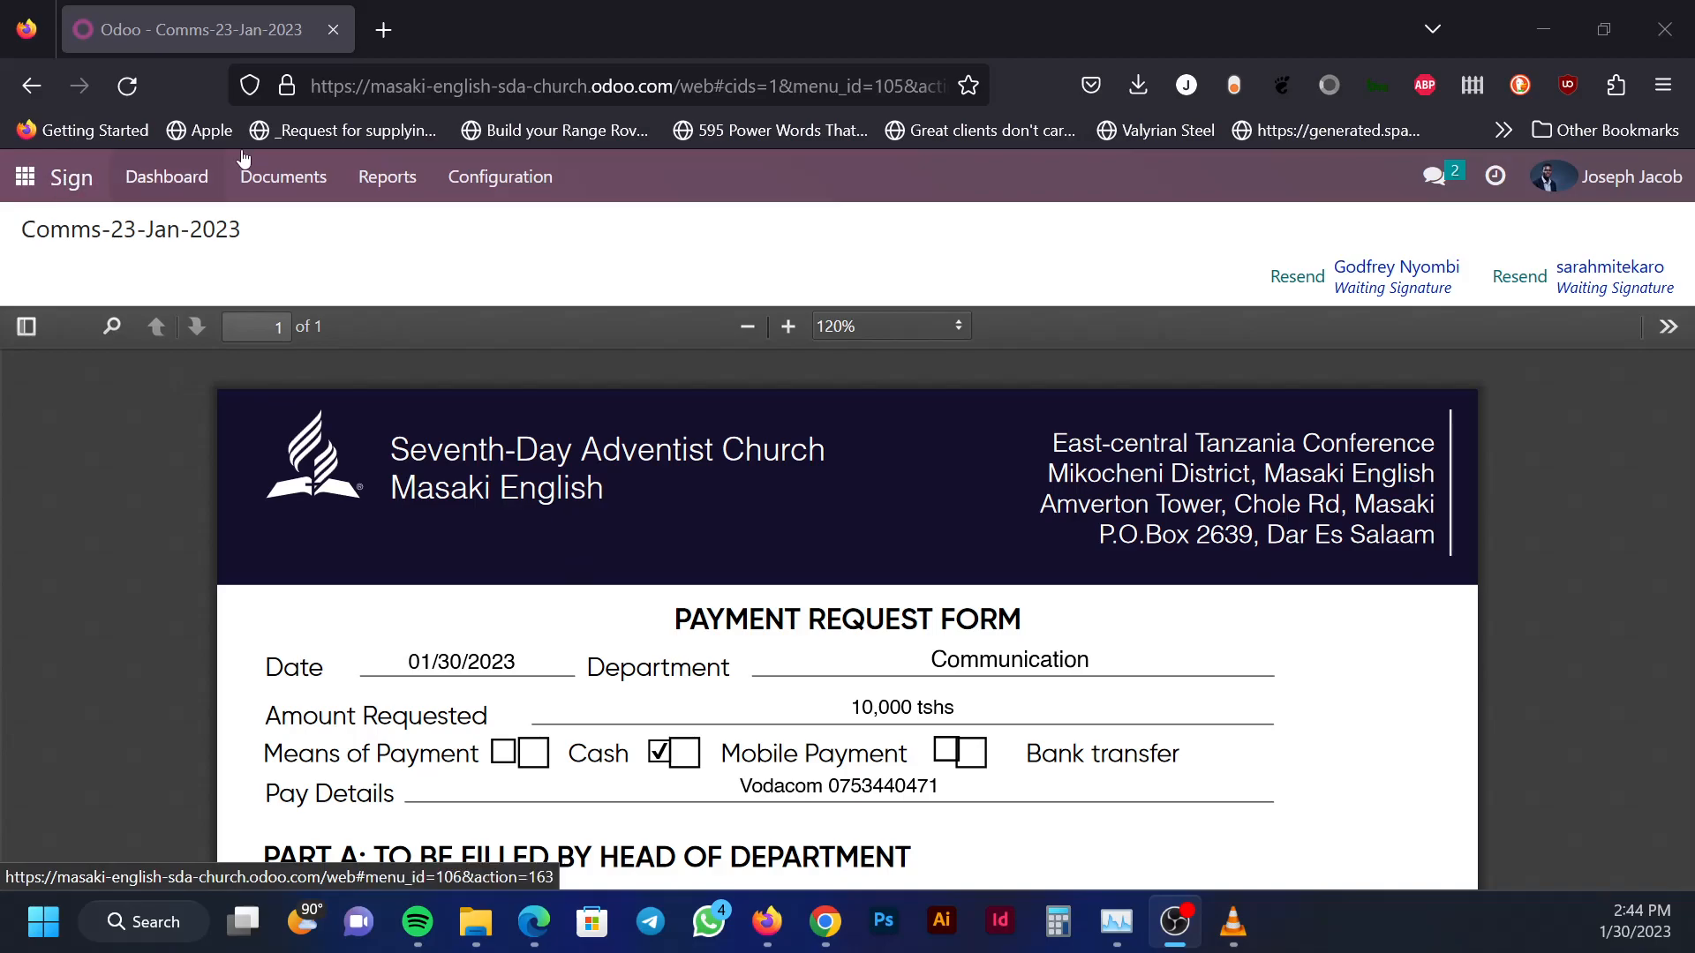
left_click(290, 188)
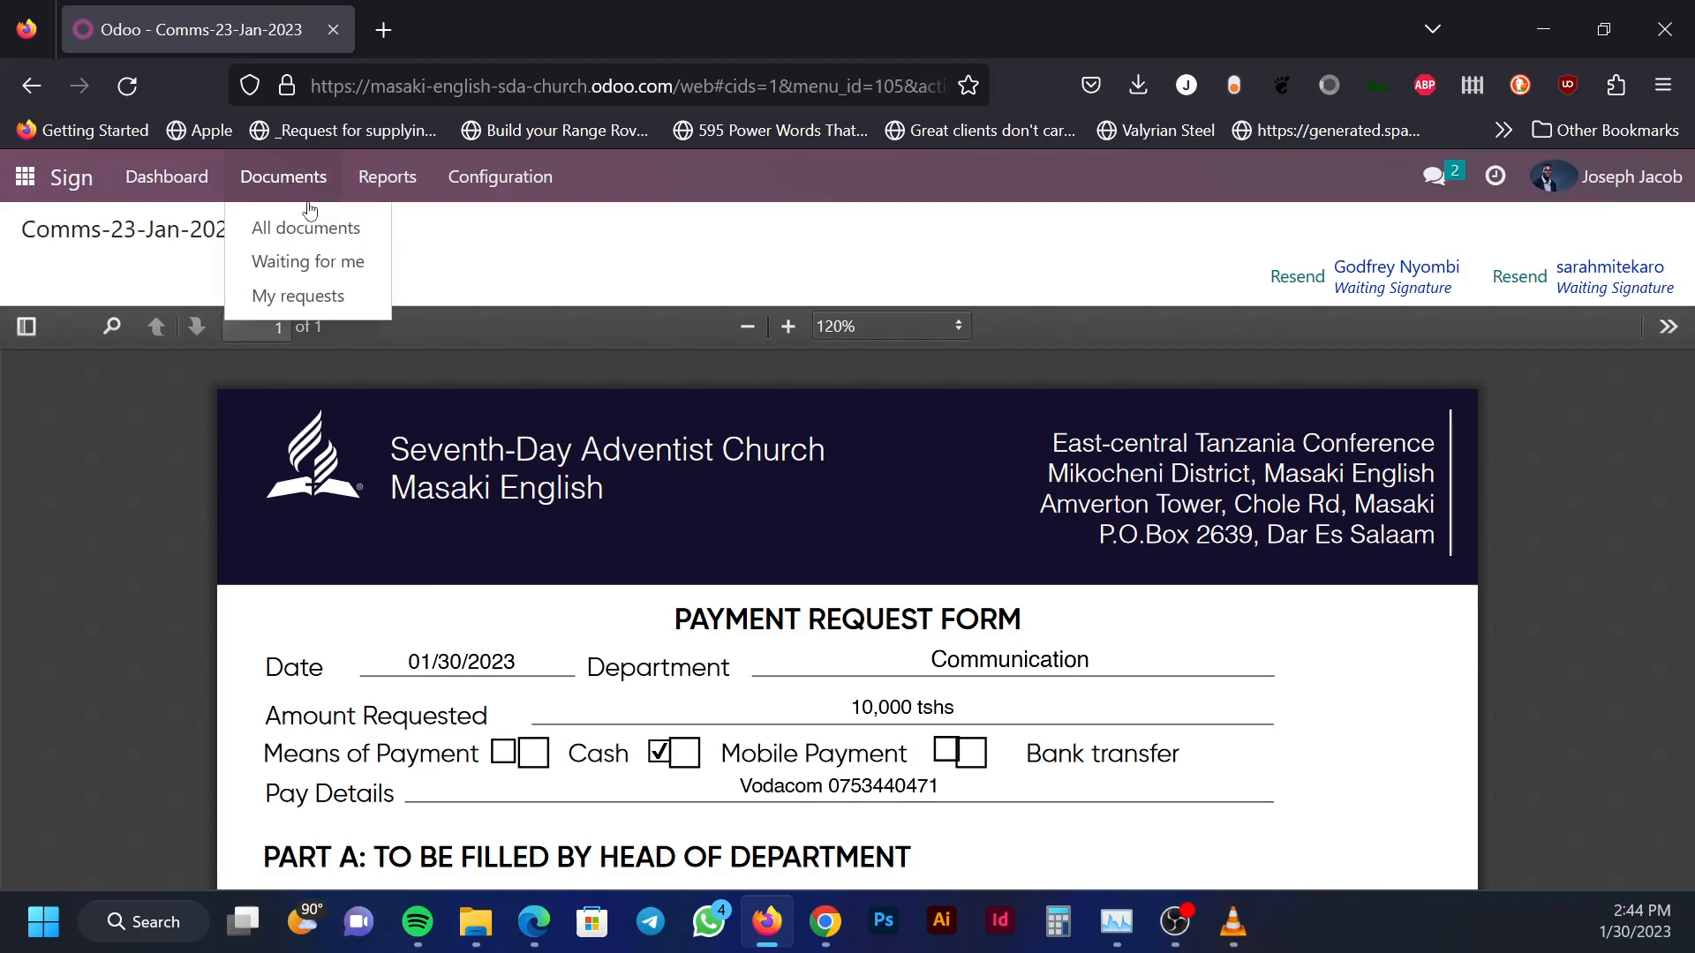
left_click(326, 236)
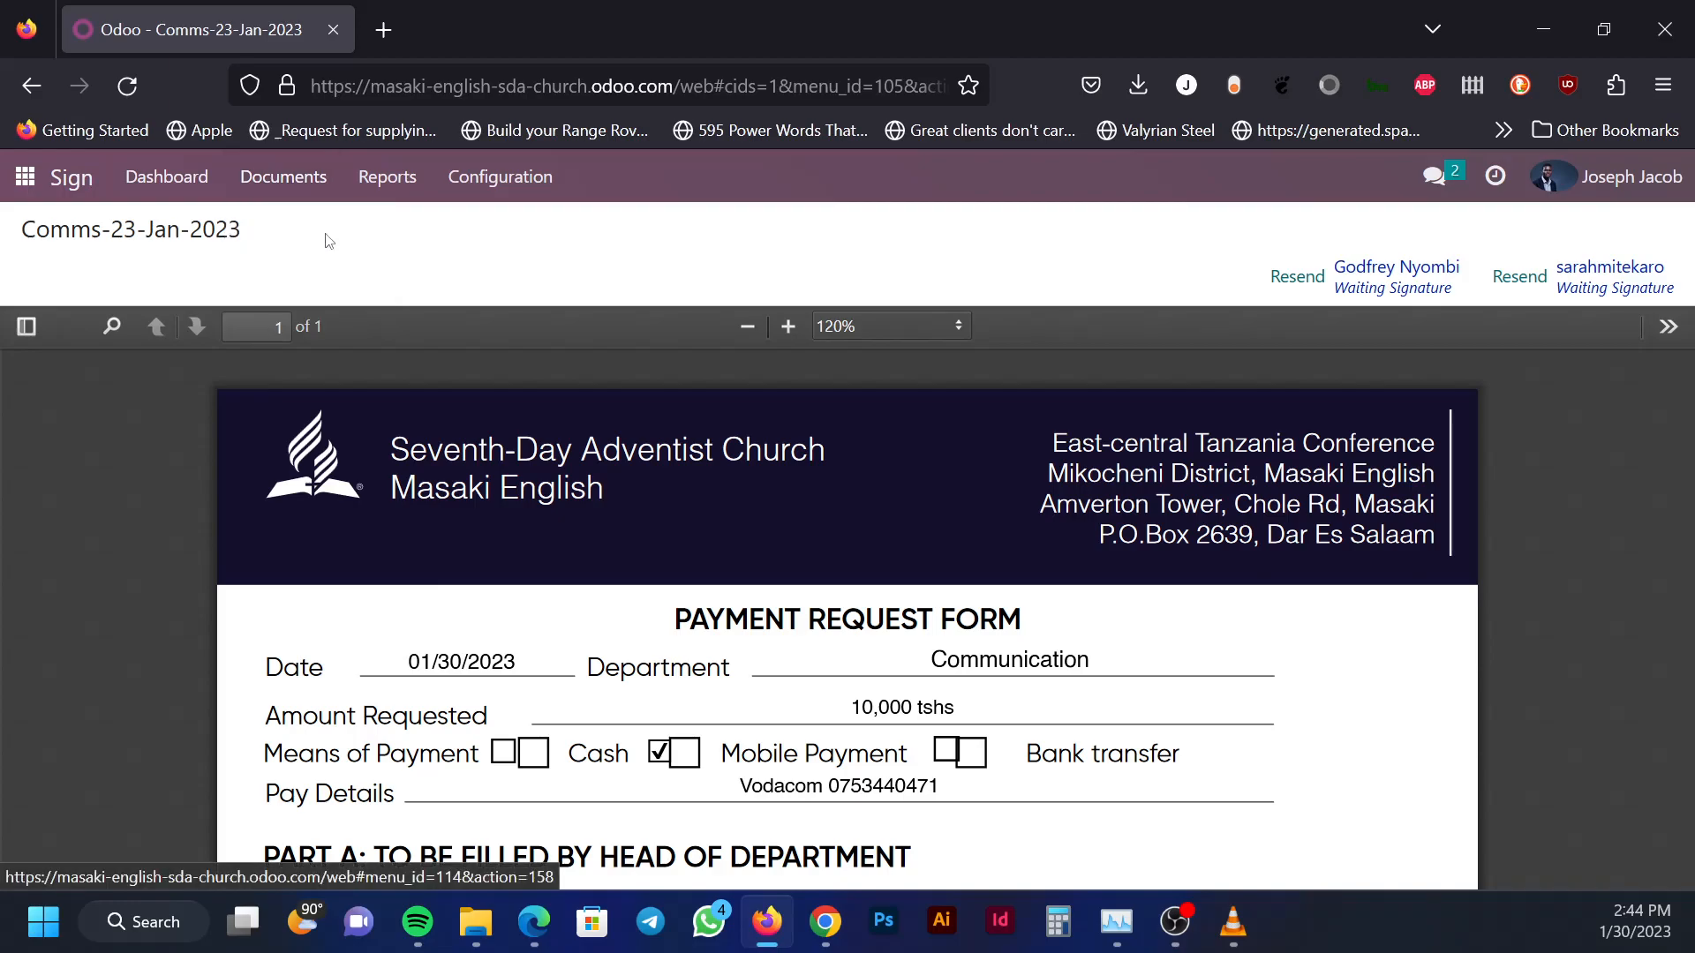
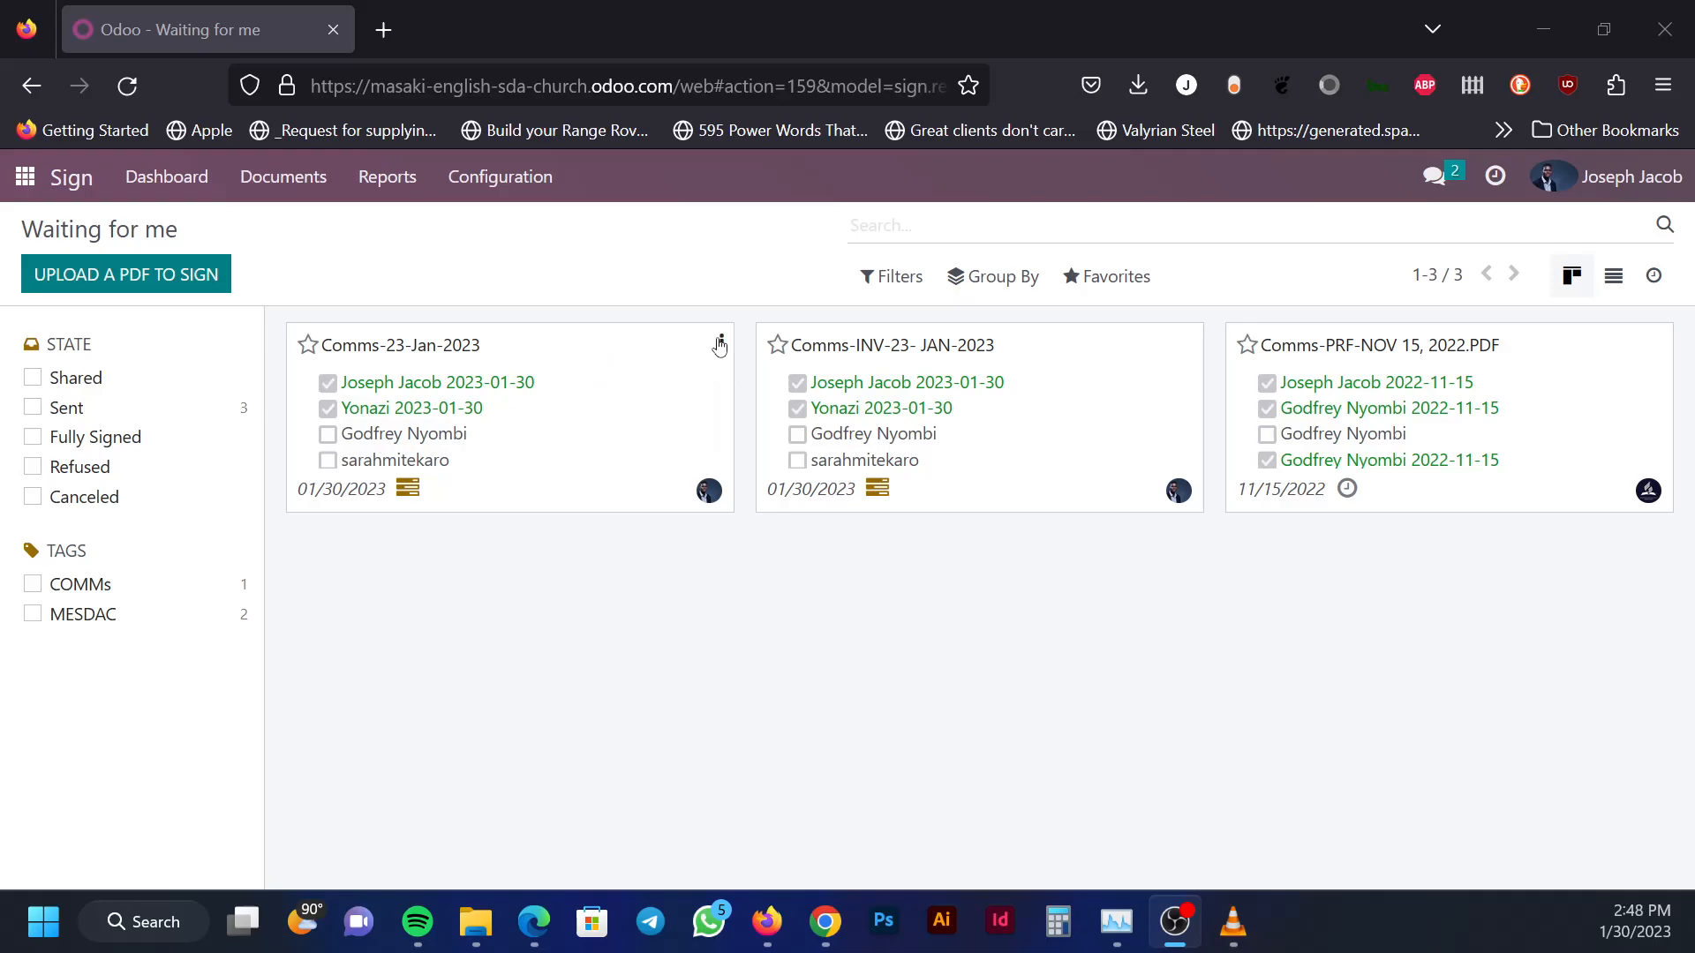
Review the Comms-23-Jan-2023 payment request awaiting two signers, then go back to the apps menu
left_click(667, 353)
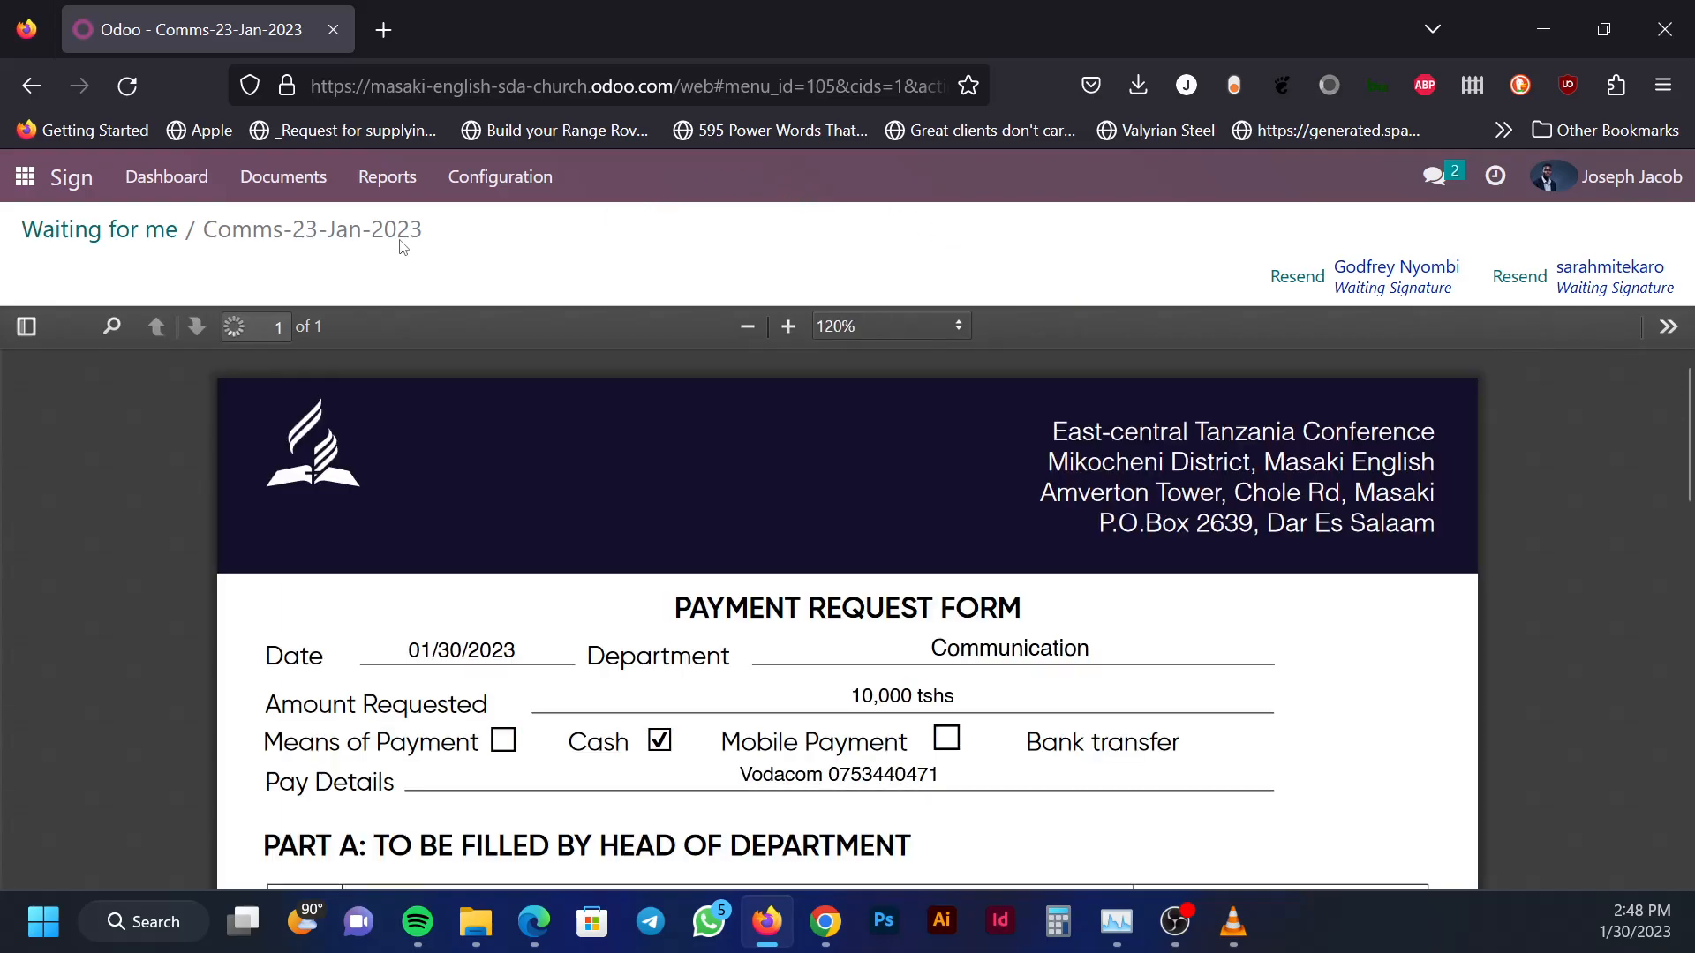
left_click(24, 181)
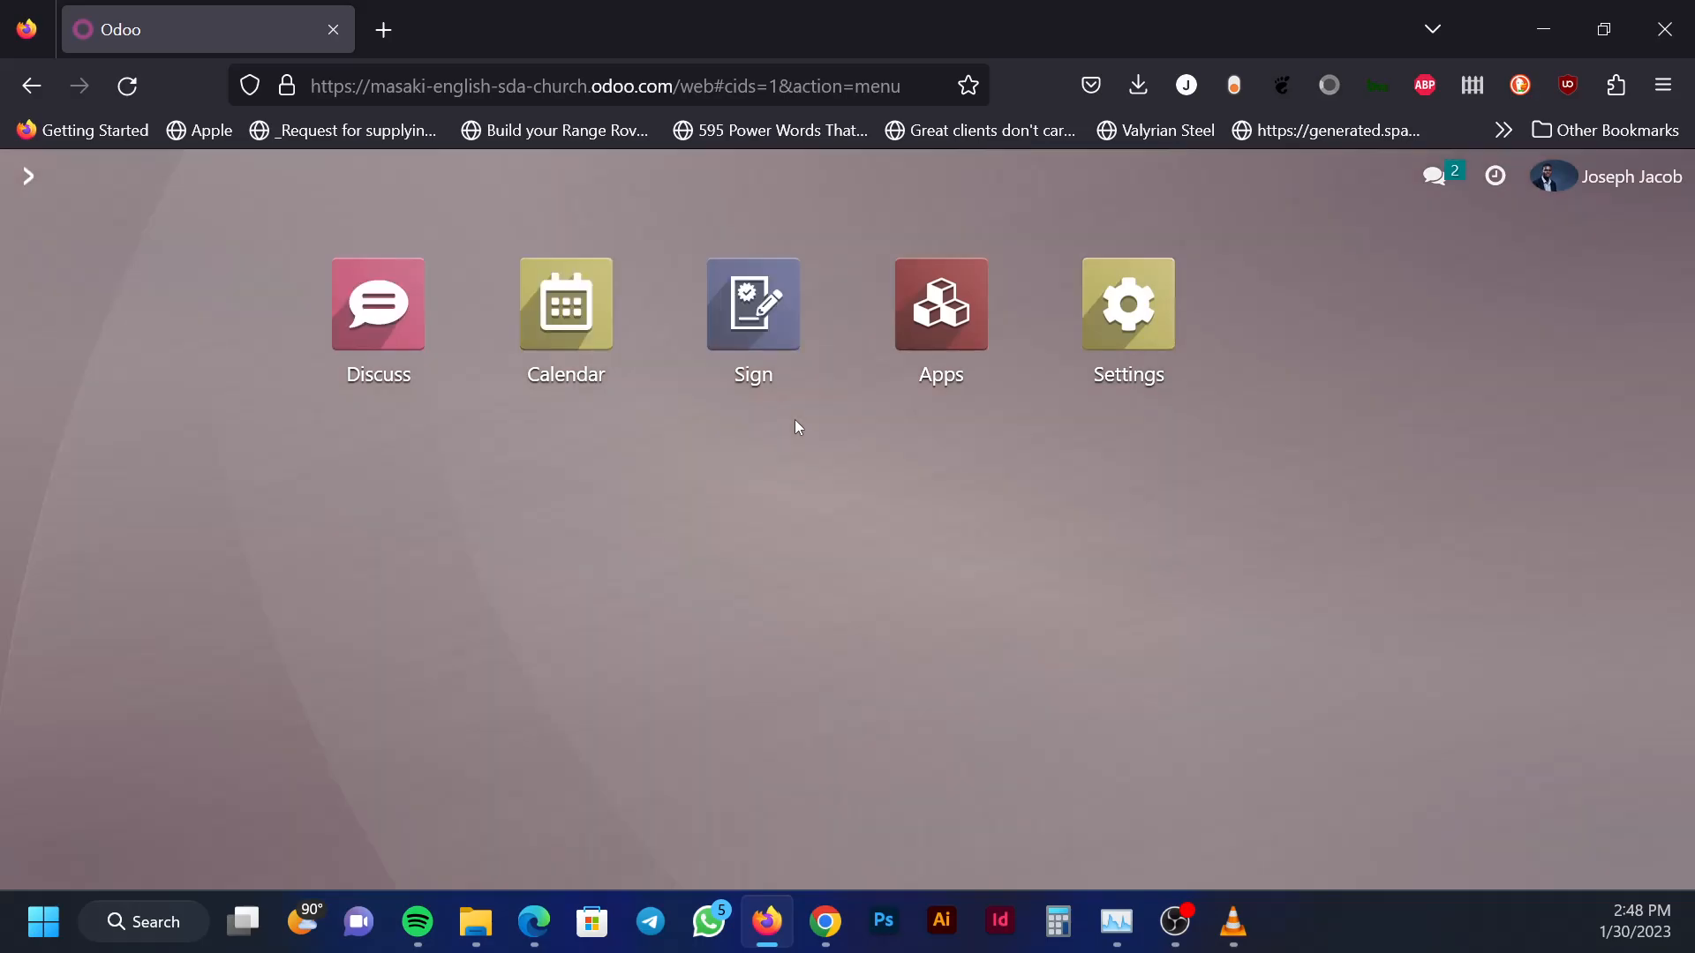
In the Sign app, open the Comms-23-Jan-2023 payment request template with its Head of Department fields
left_click(763, 306)
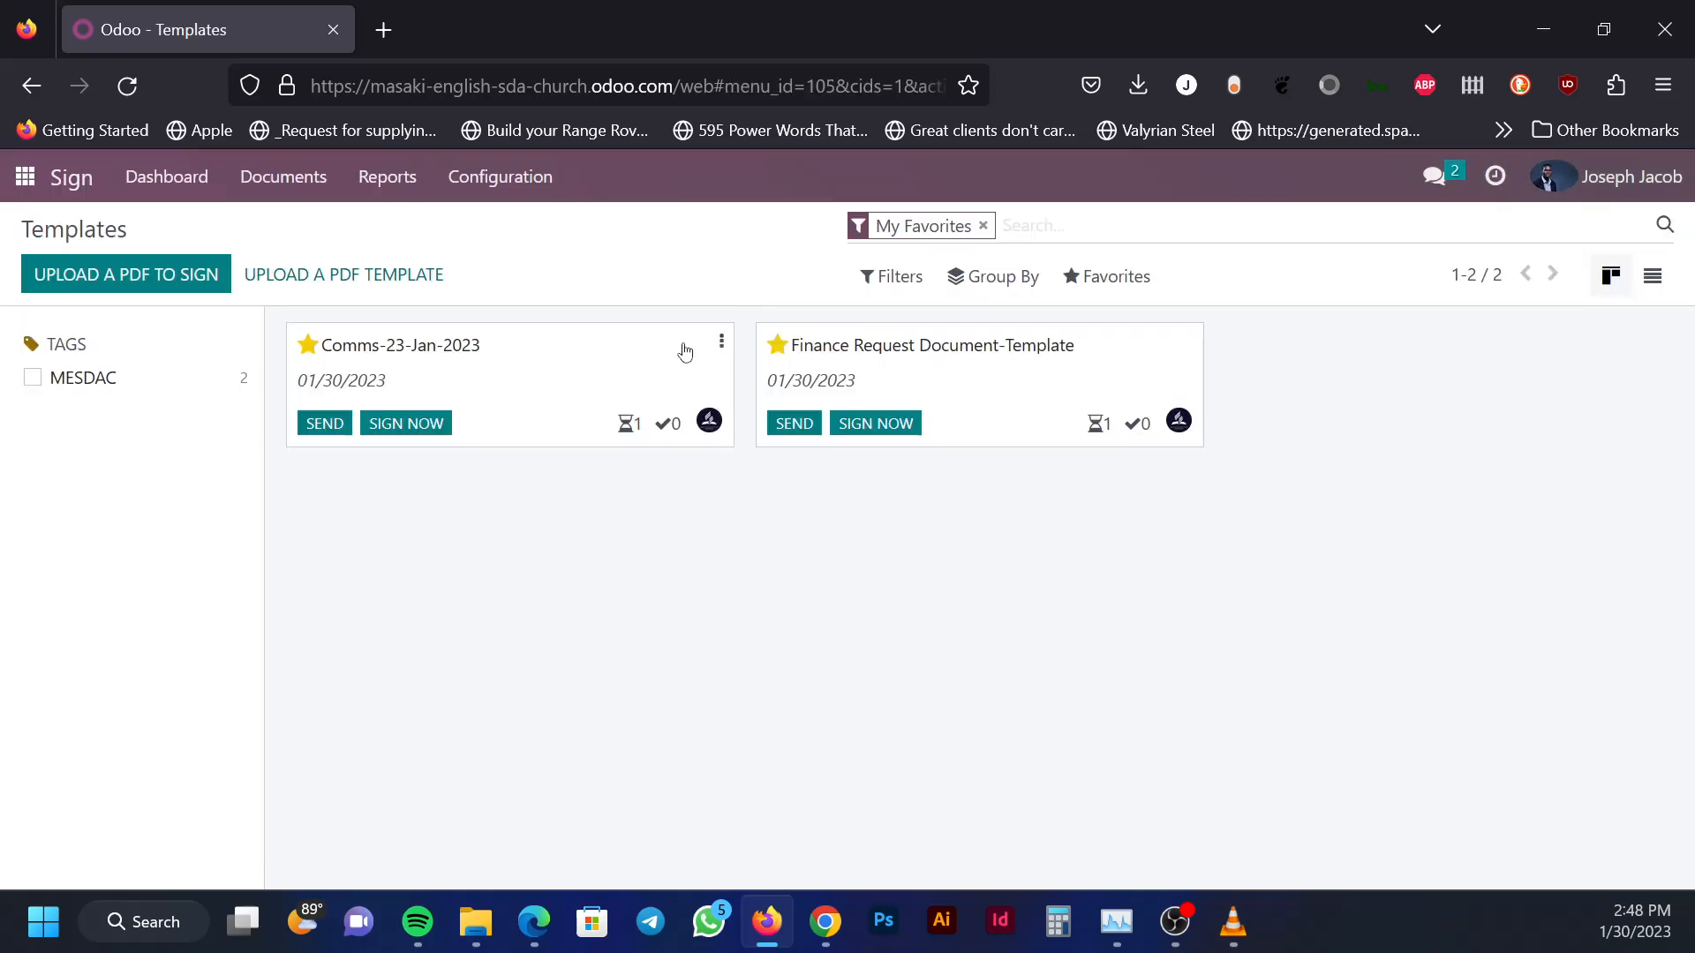
left_click(653, 420)
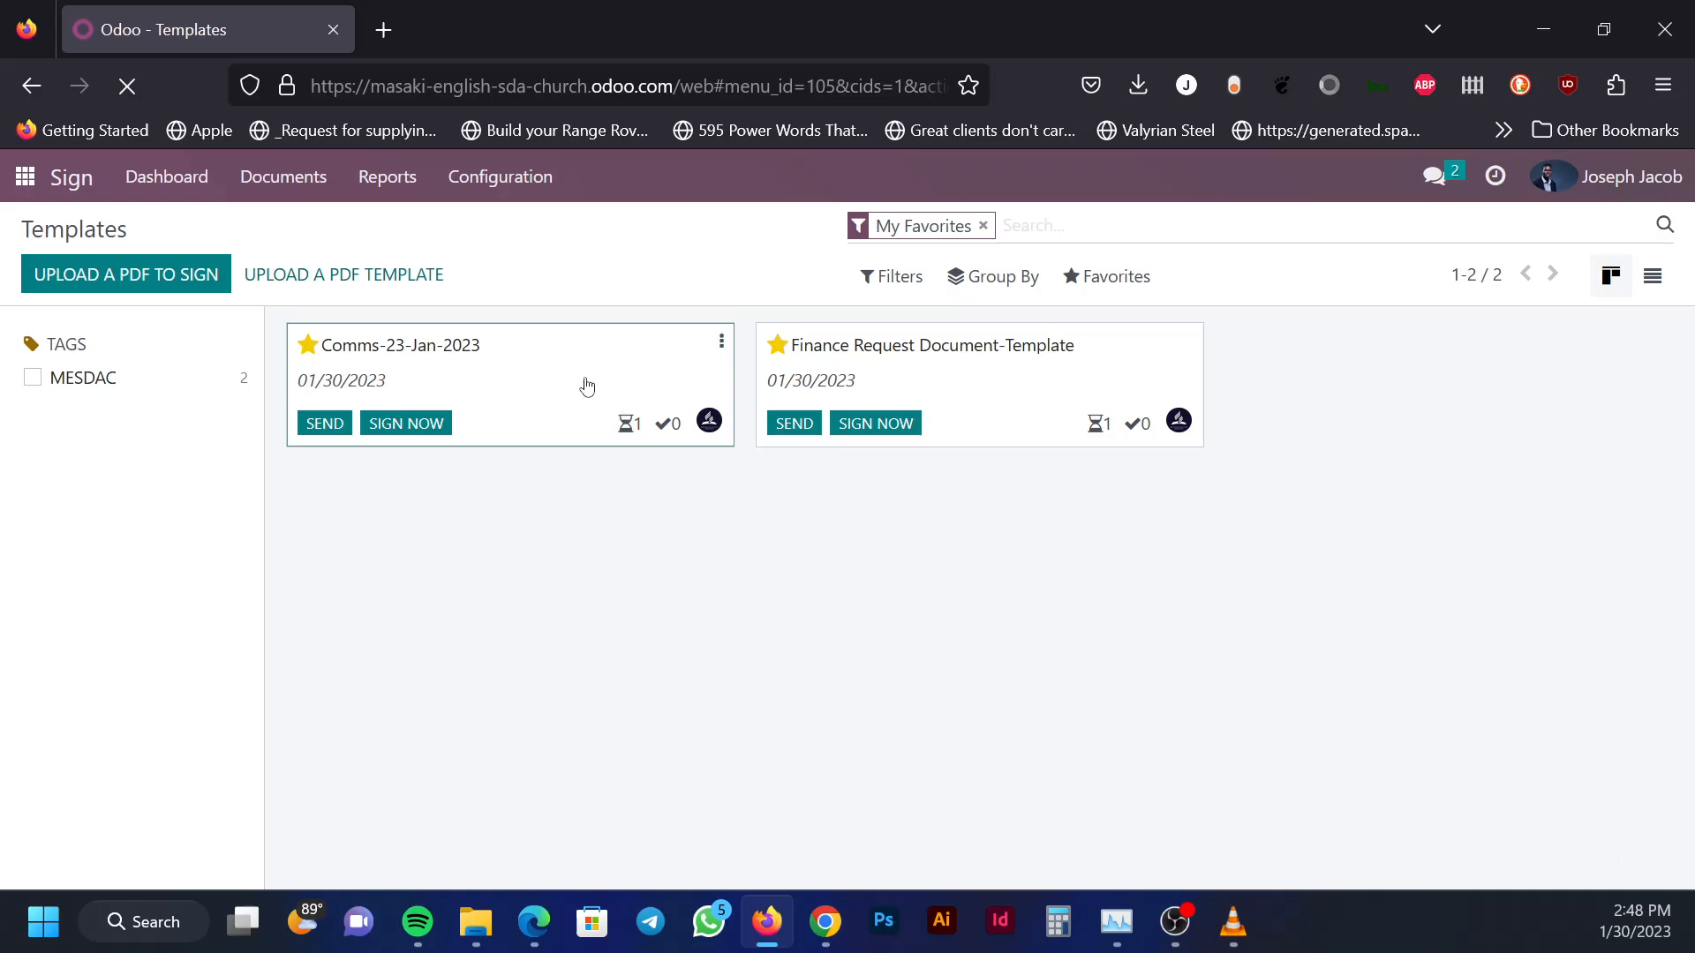
left_click(587, 386)
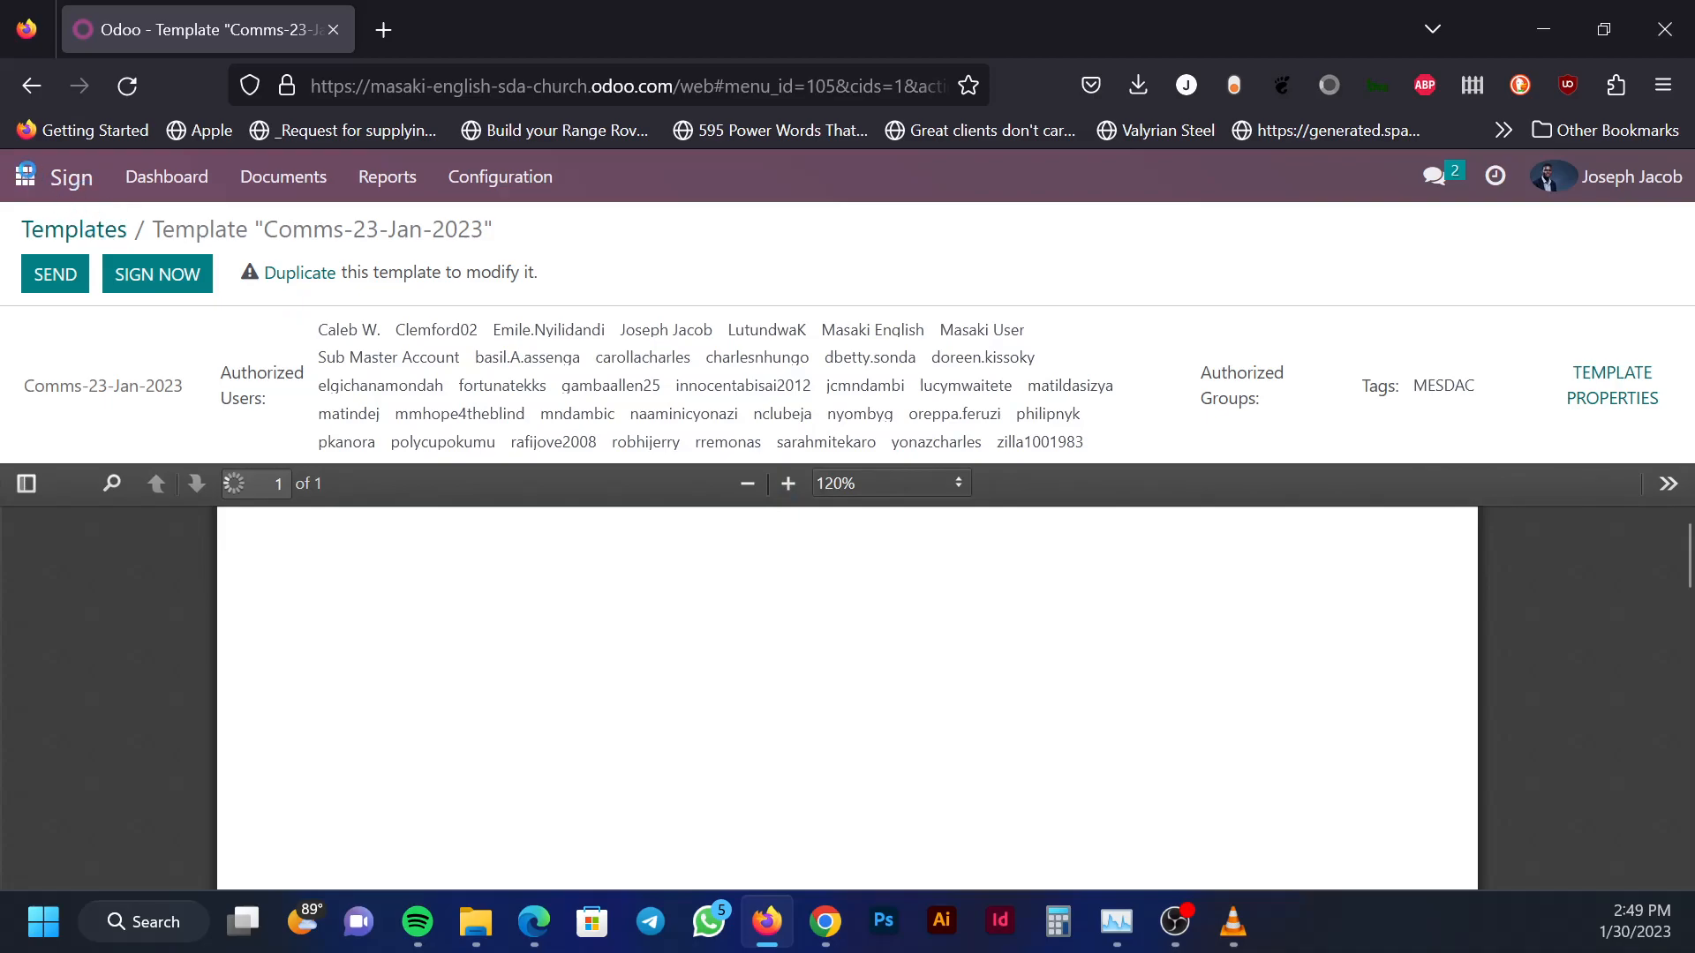
left_click(288, 183)
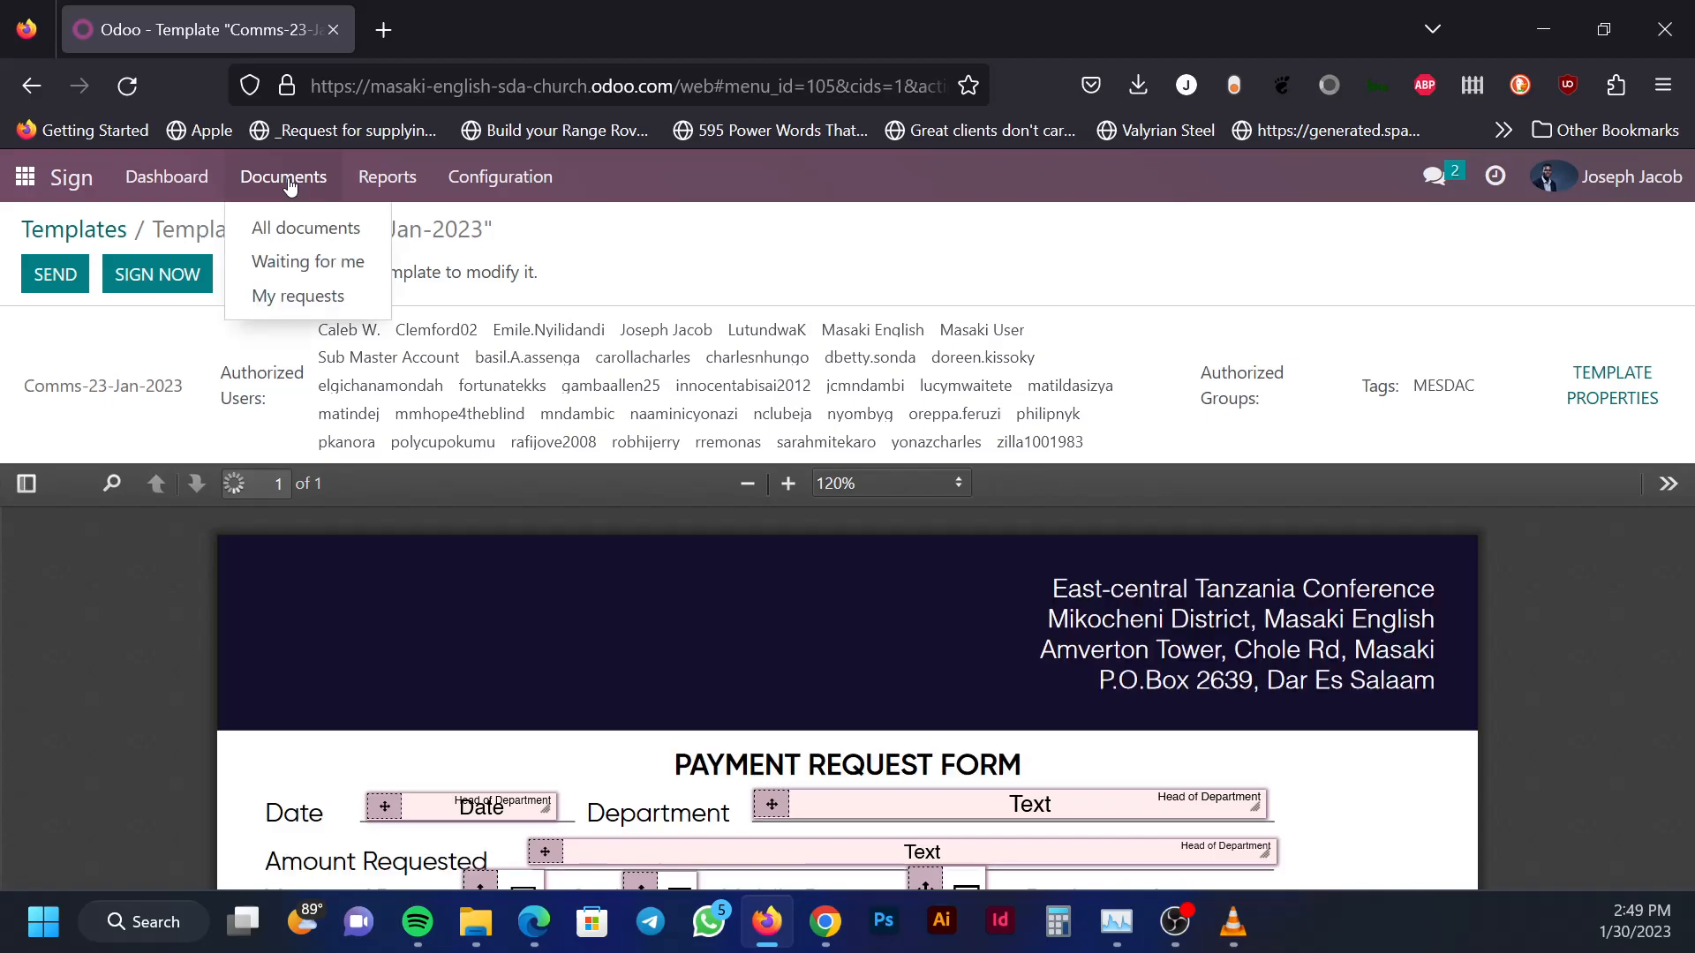
List all signature documents (four requests and their signers), then return to the apps menu
left_click(298, 237)
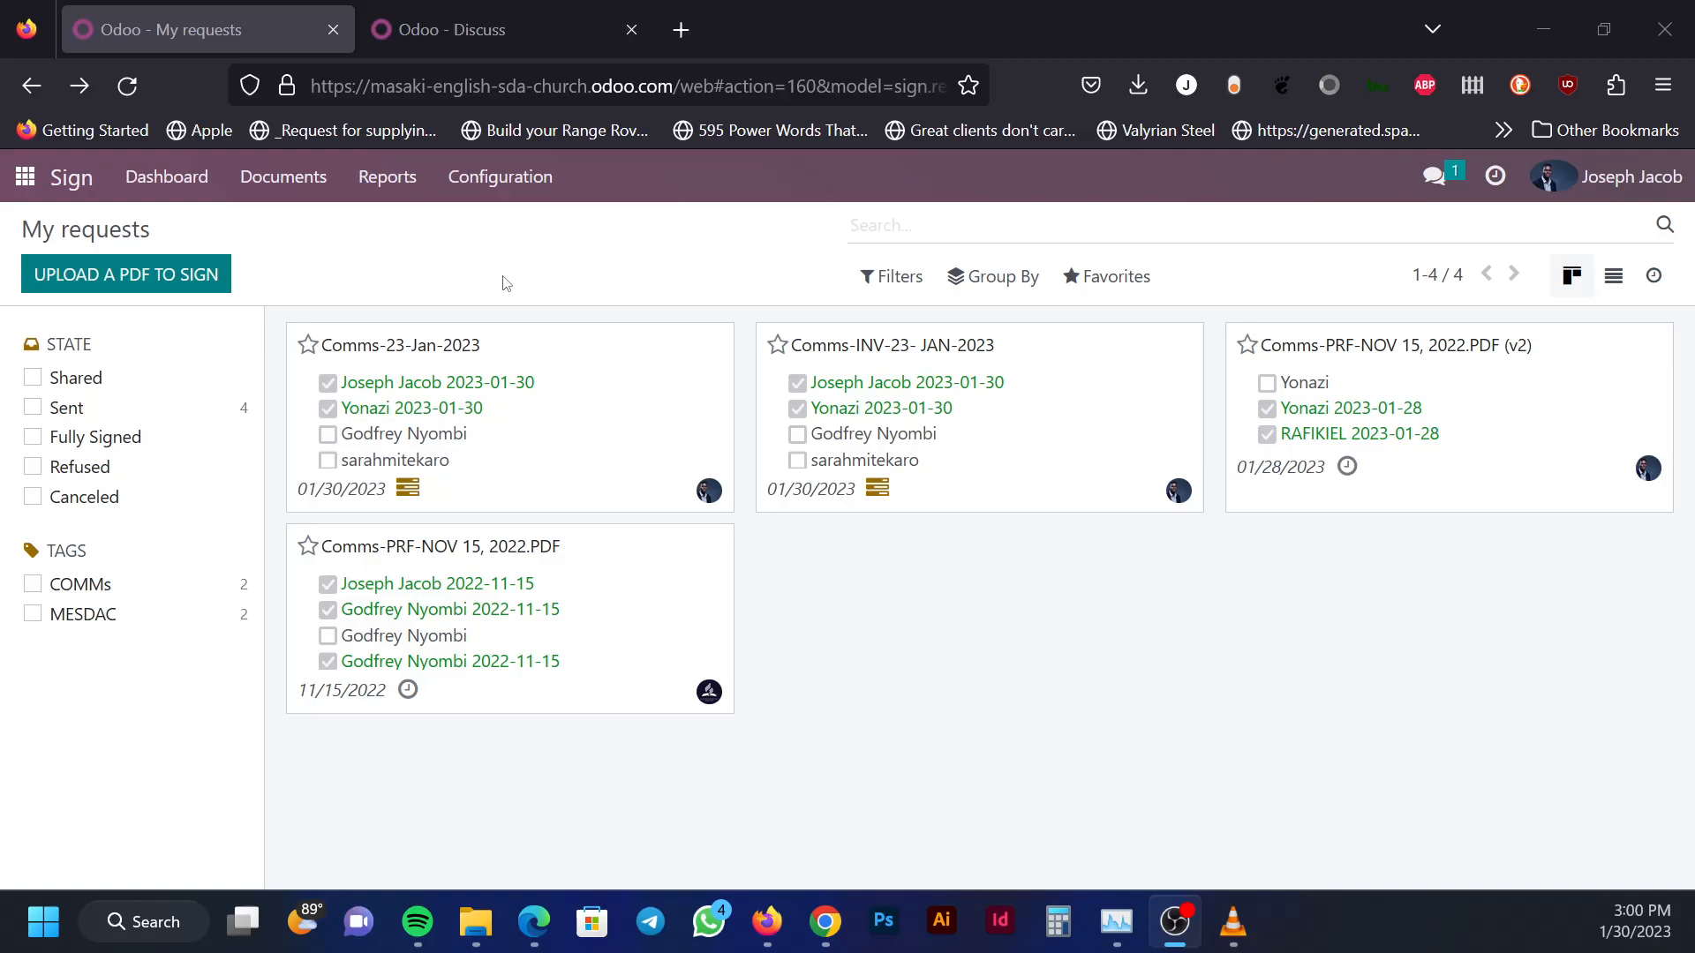
left_click(28, 186)
left_click(27, 187)
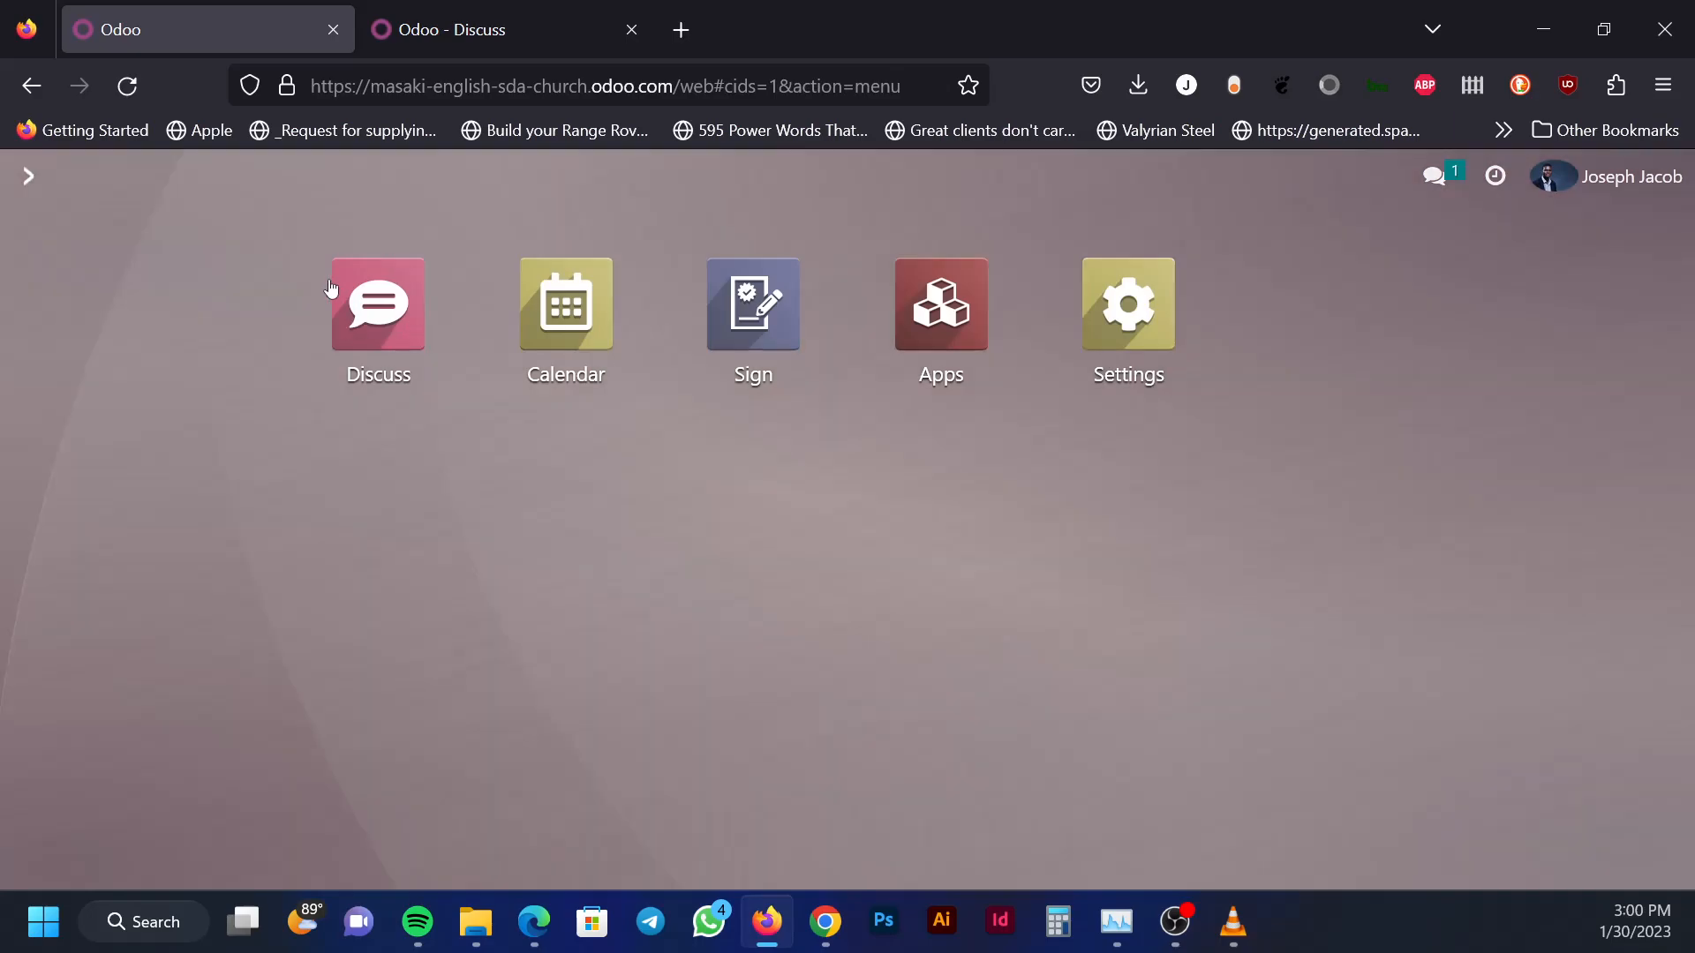
Open Discuss on its own tab and start adding a new channel under CHANNELS
left_click(369, 291)
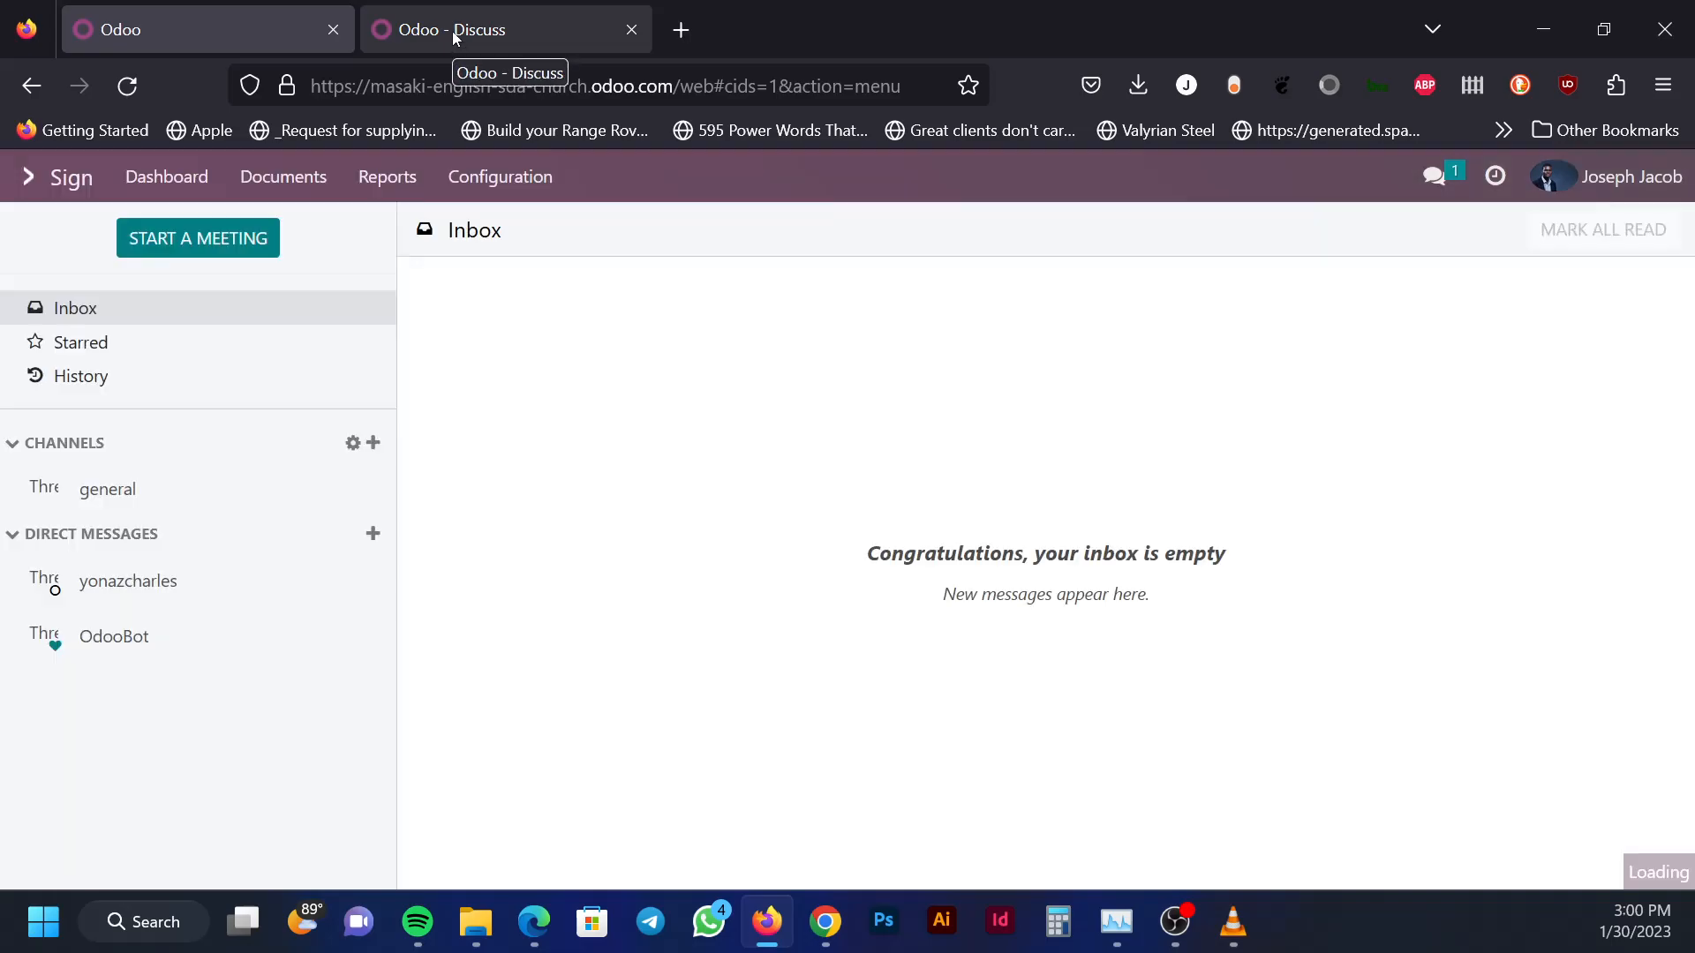
left_click(453, 35)
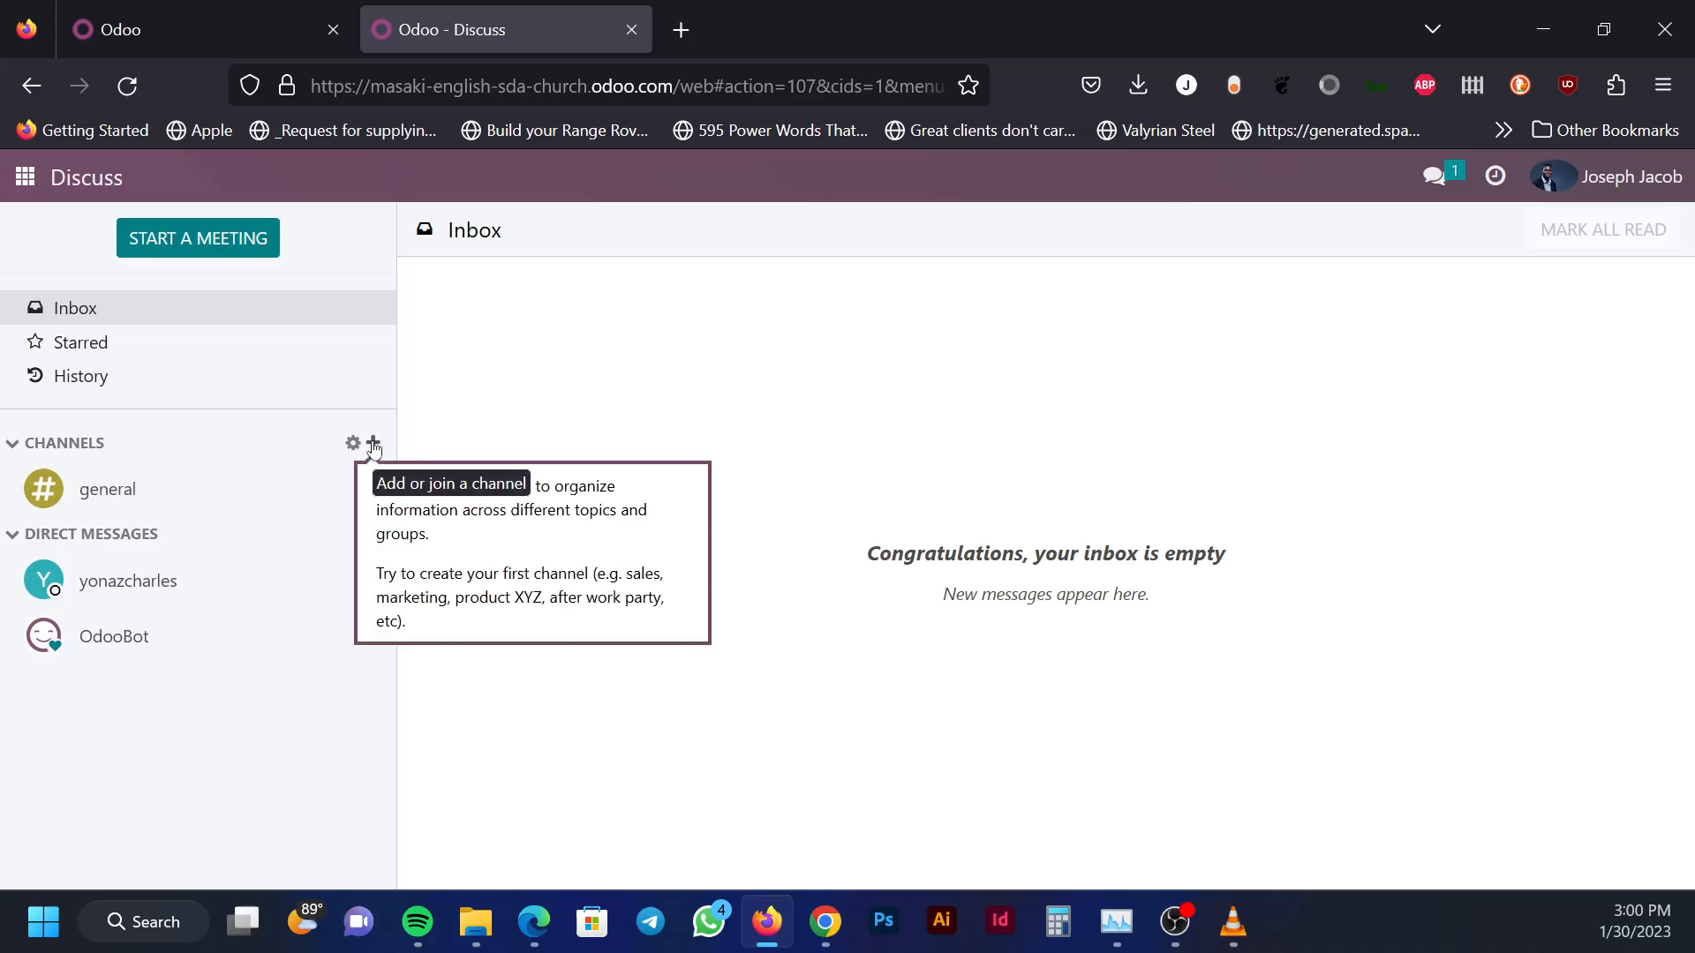
left_click(374, 444)
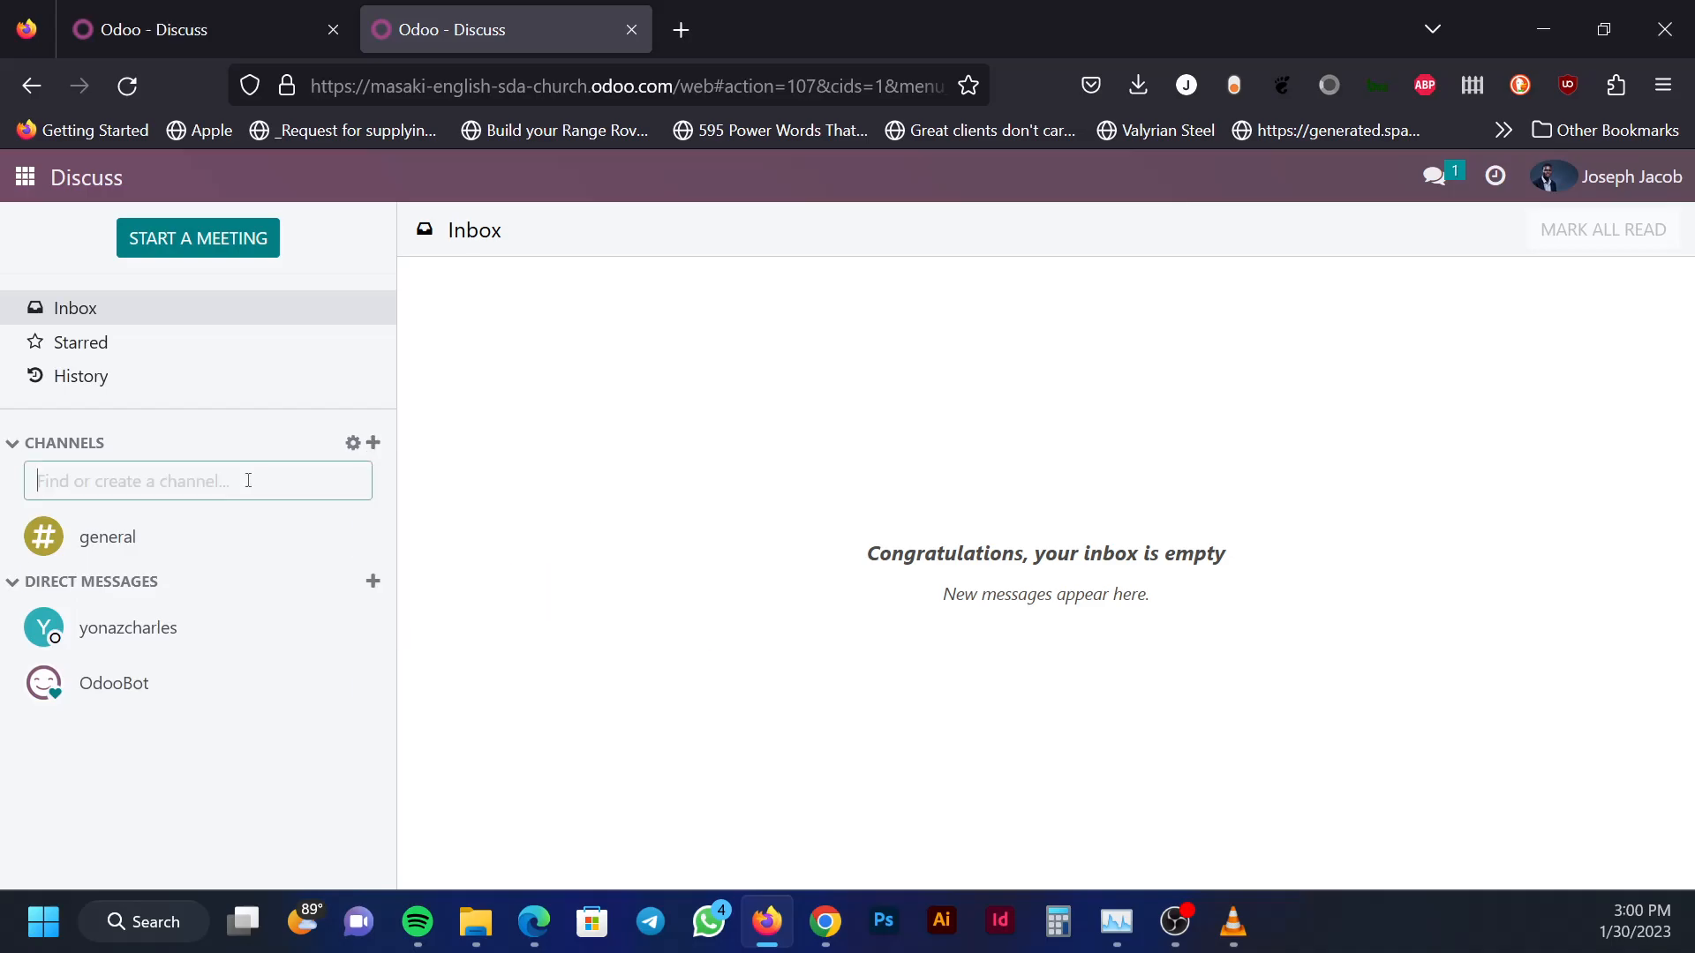
Enter Comms in the channel box and create the #Comms channel
type("Comm")
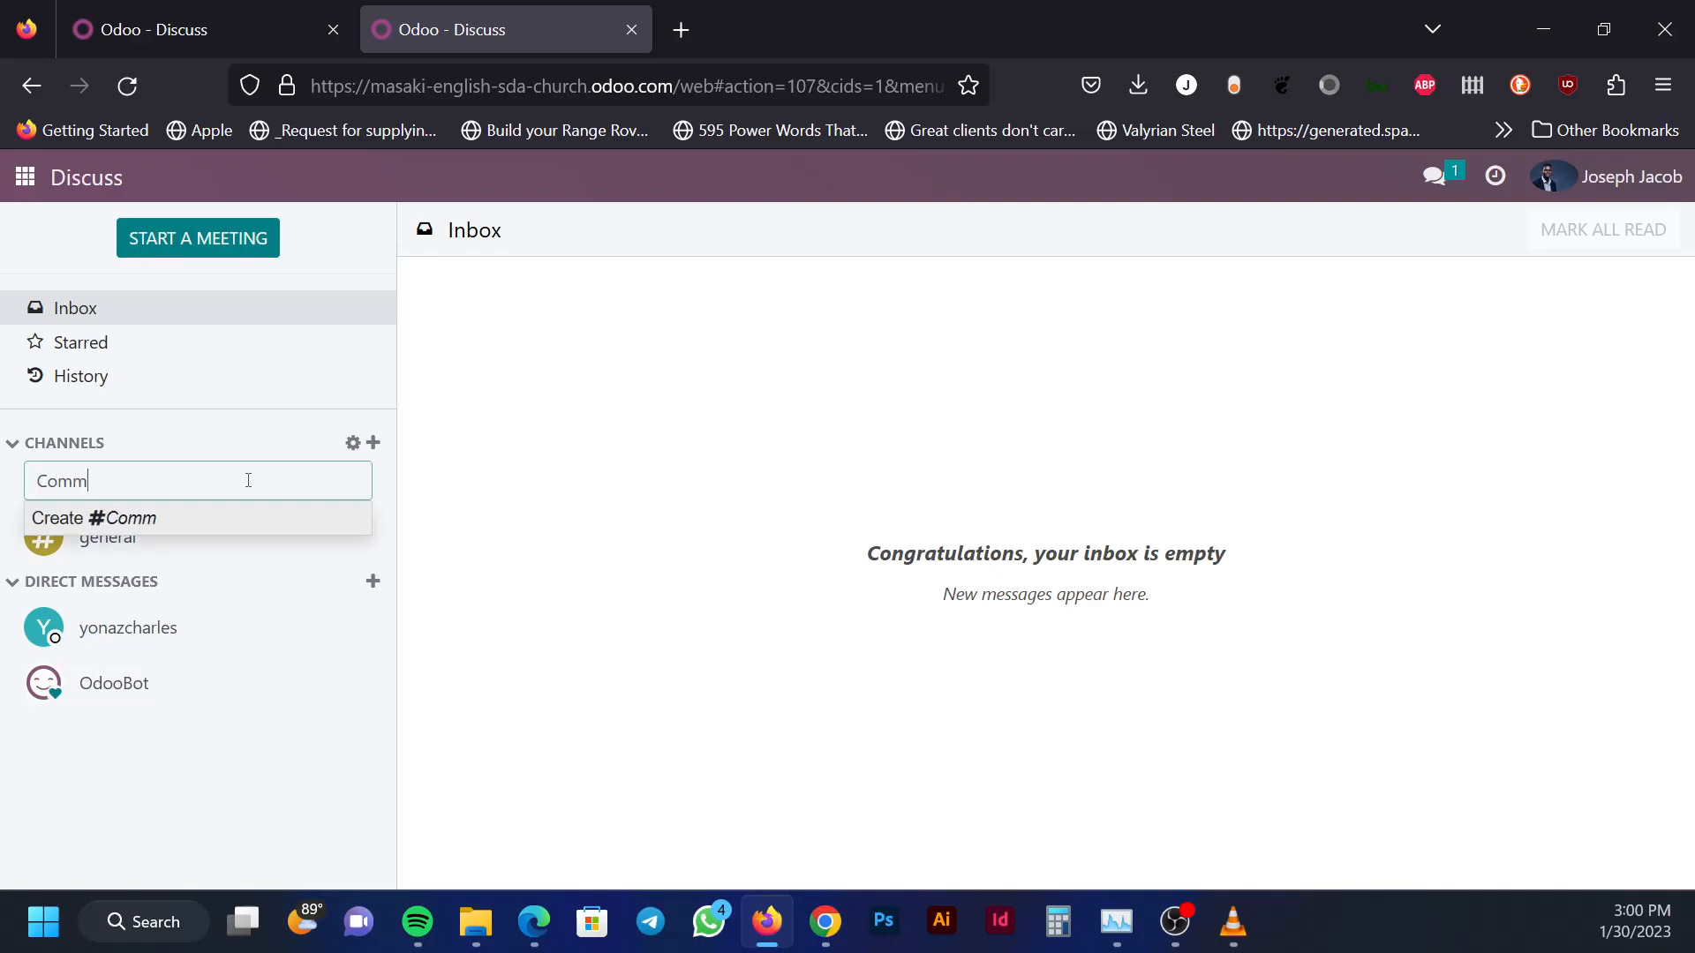
type("s")
left_click(203, 519)
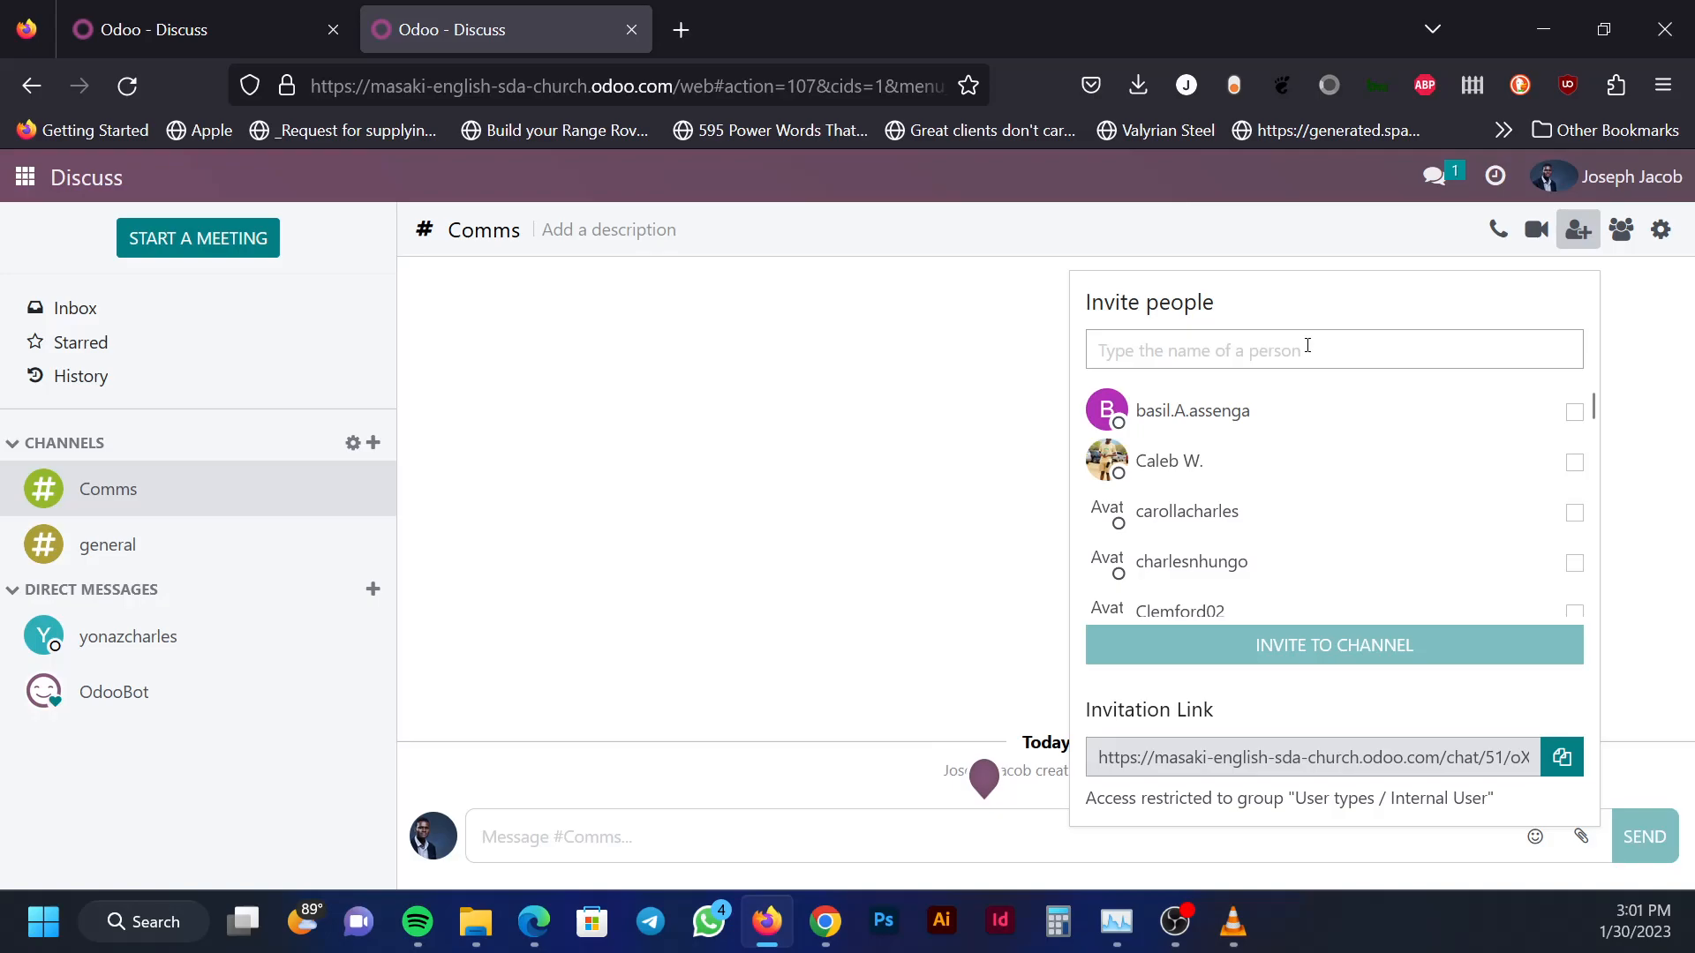
Search users by name, tick three internal users, and invite them to Comms
left_click(1307, 345)
type("yoan")
key("BackSpace")
key("BackSpace")
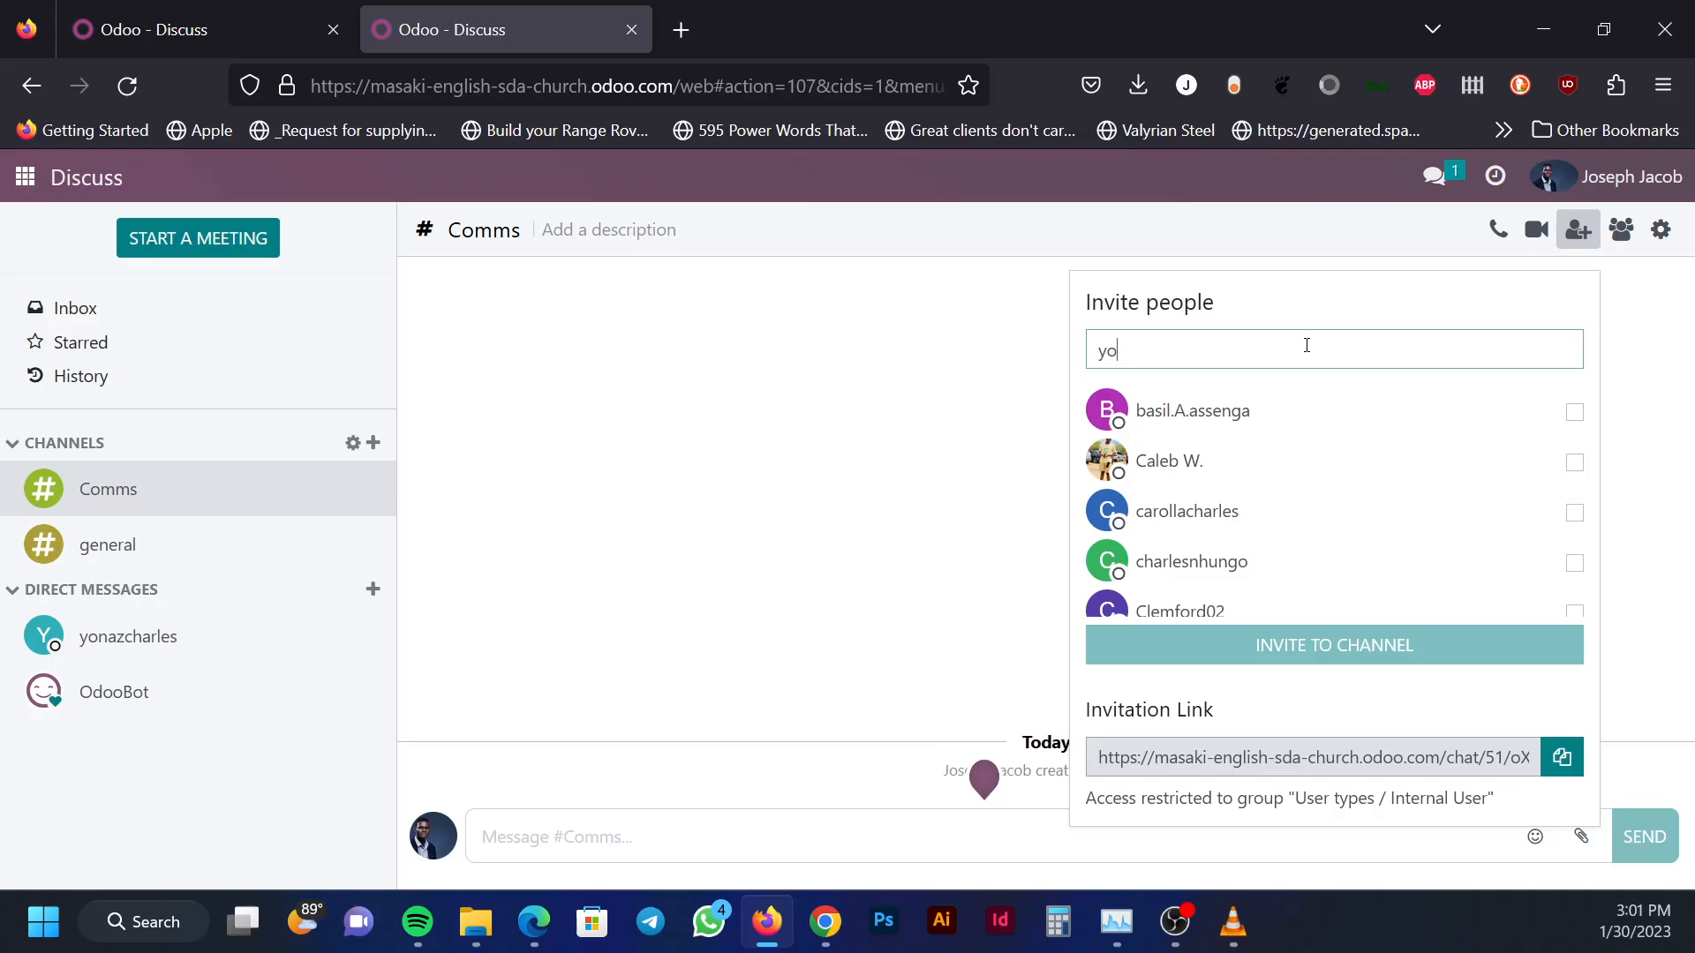
type("naz")
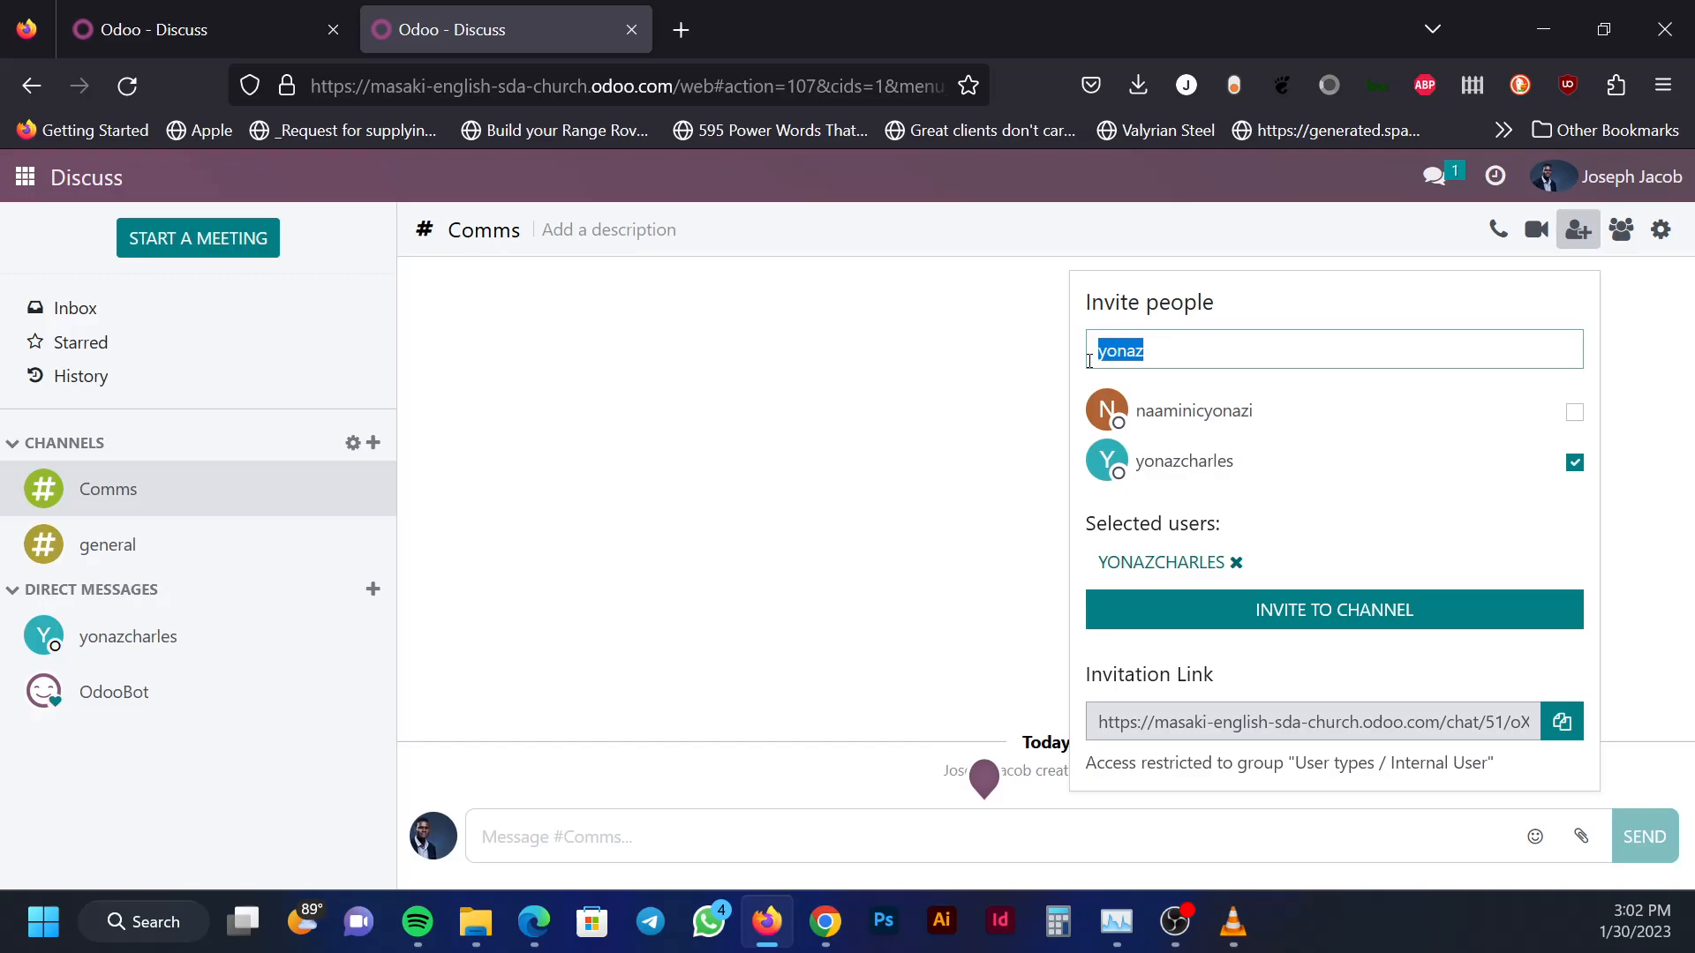
type("nyomb")
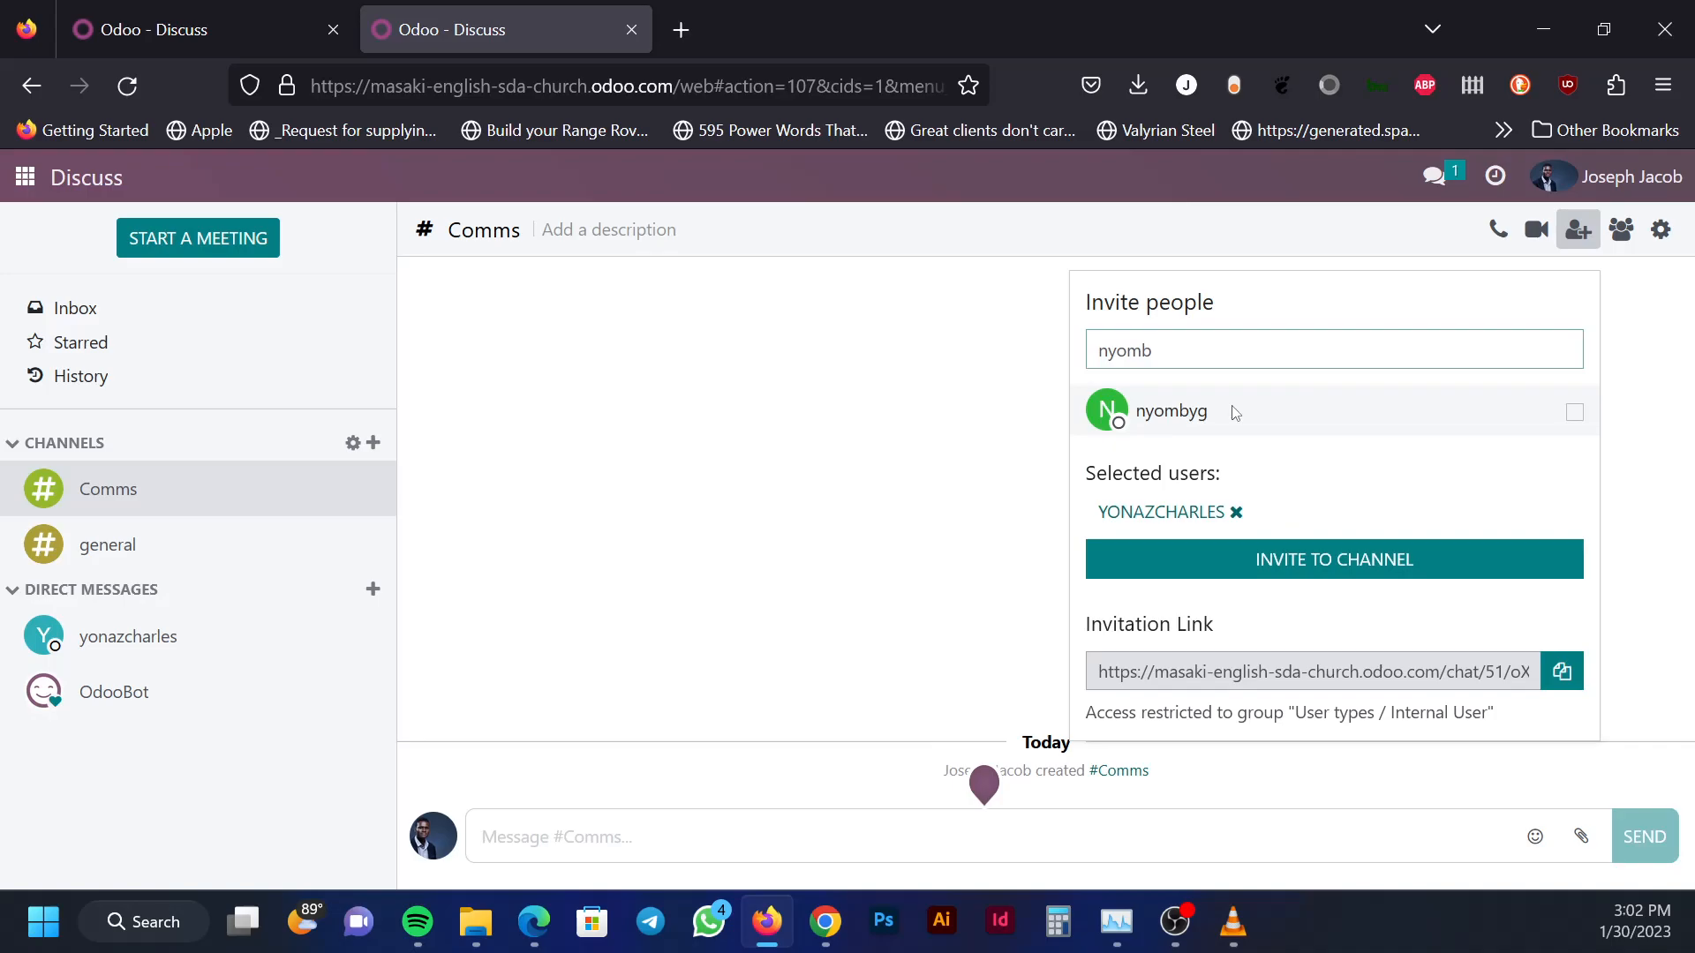
left_click(1234, 413)
type("rafiki")
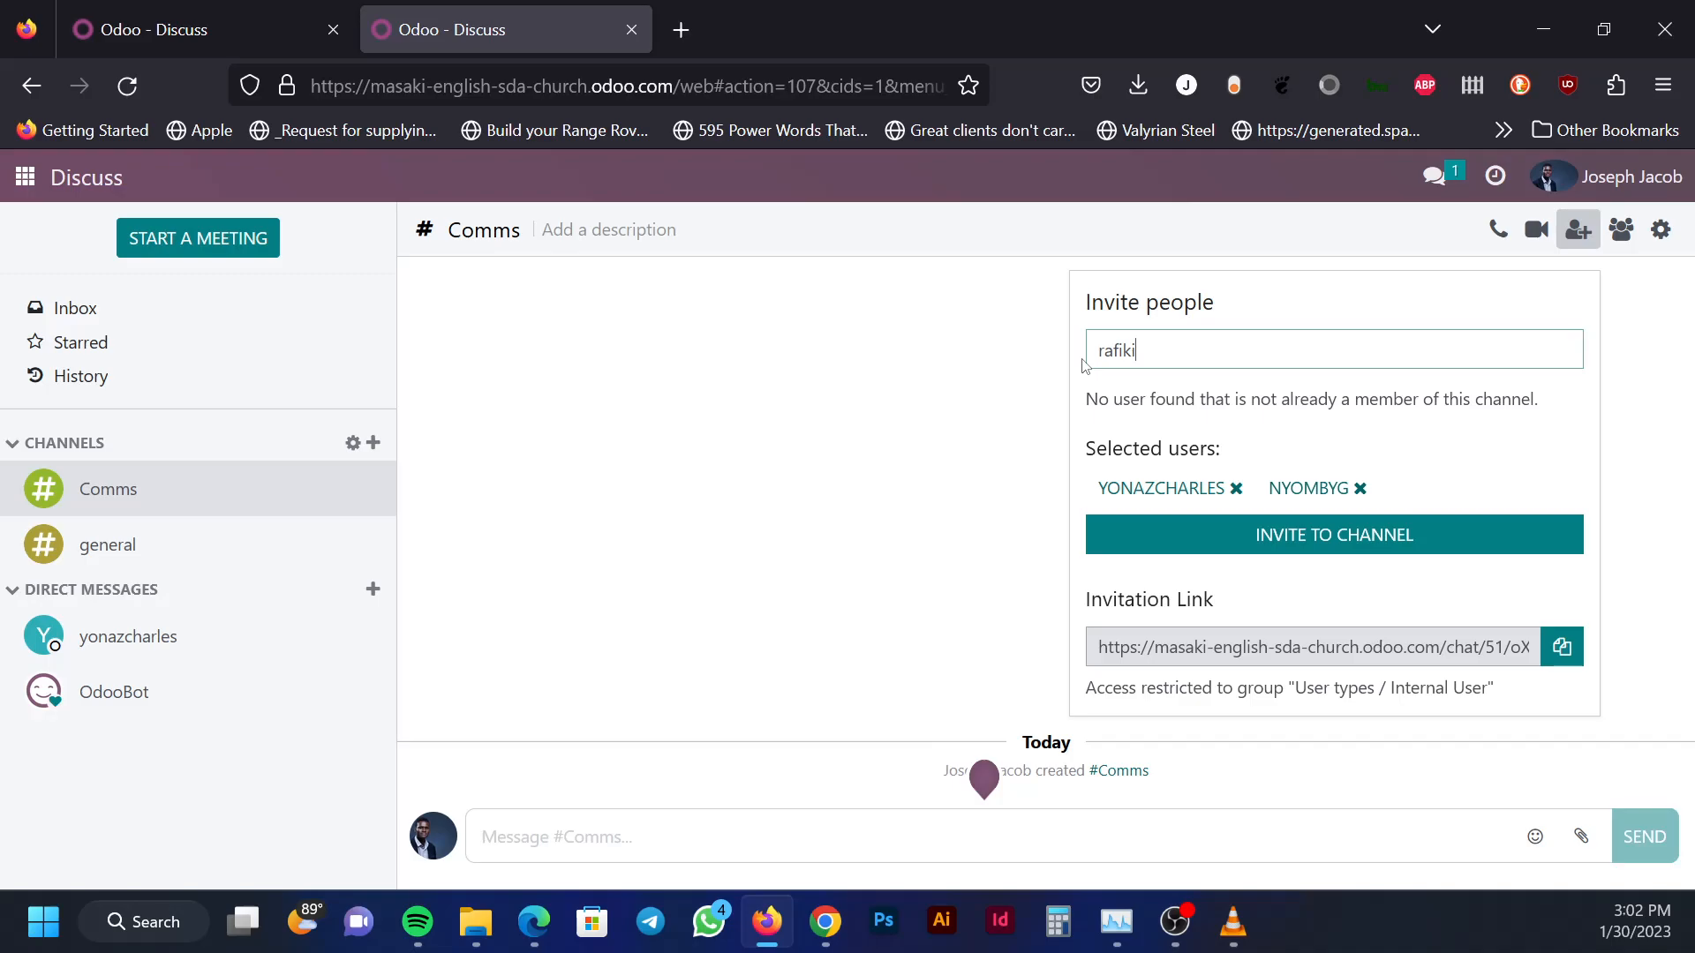
key("ctrl+a")
type("sarah")
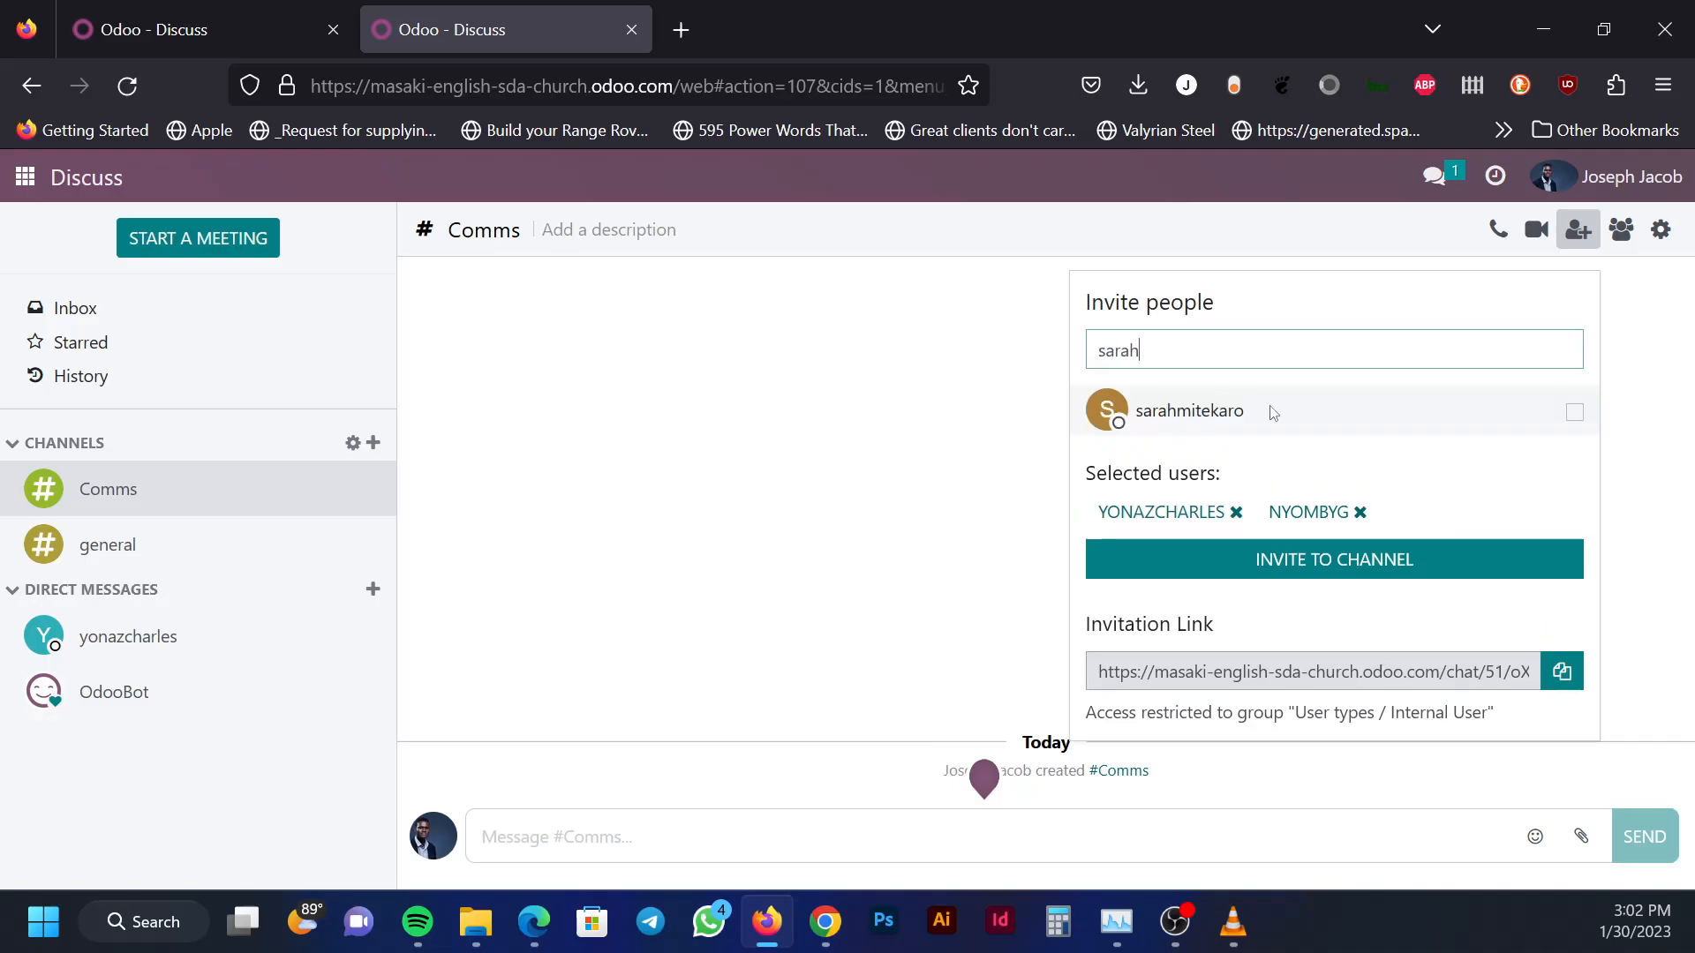
left_click(1274, 414)
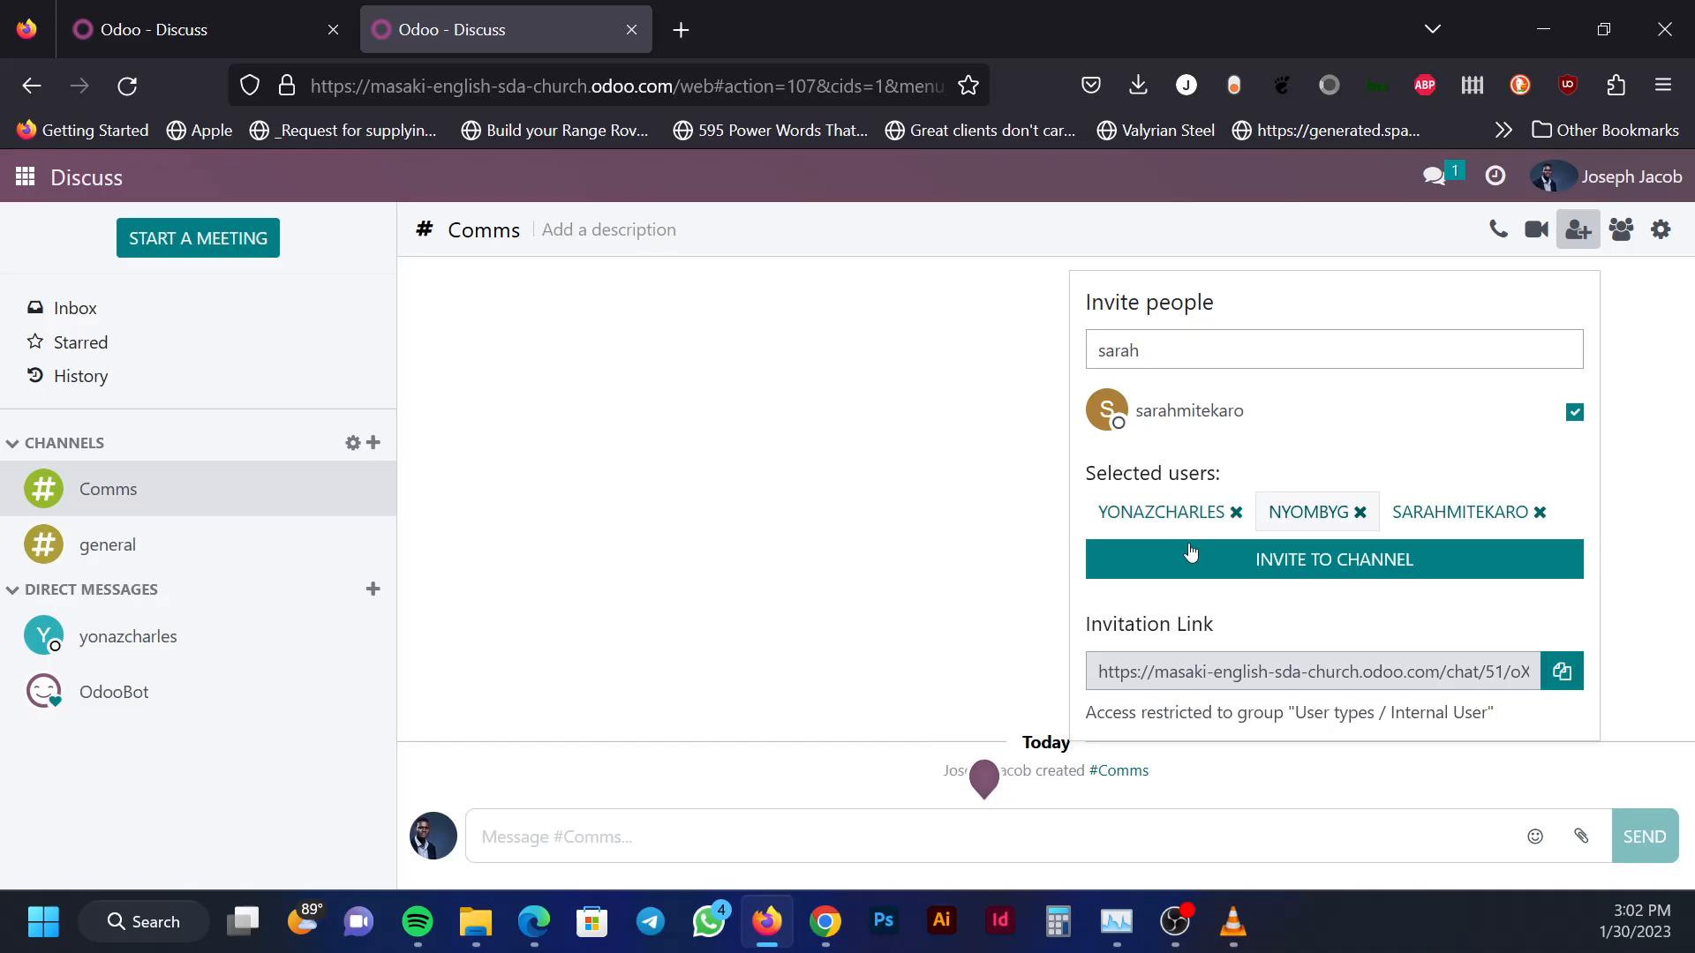
left_click(1357, 570)
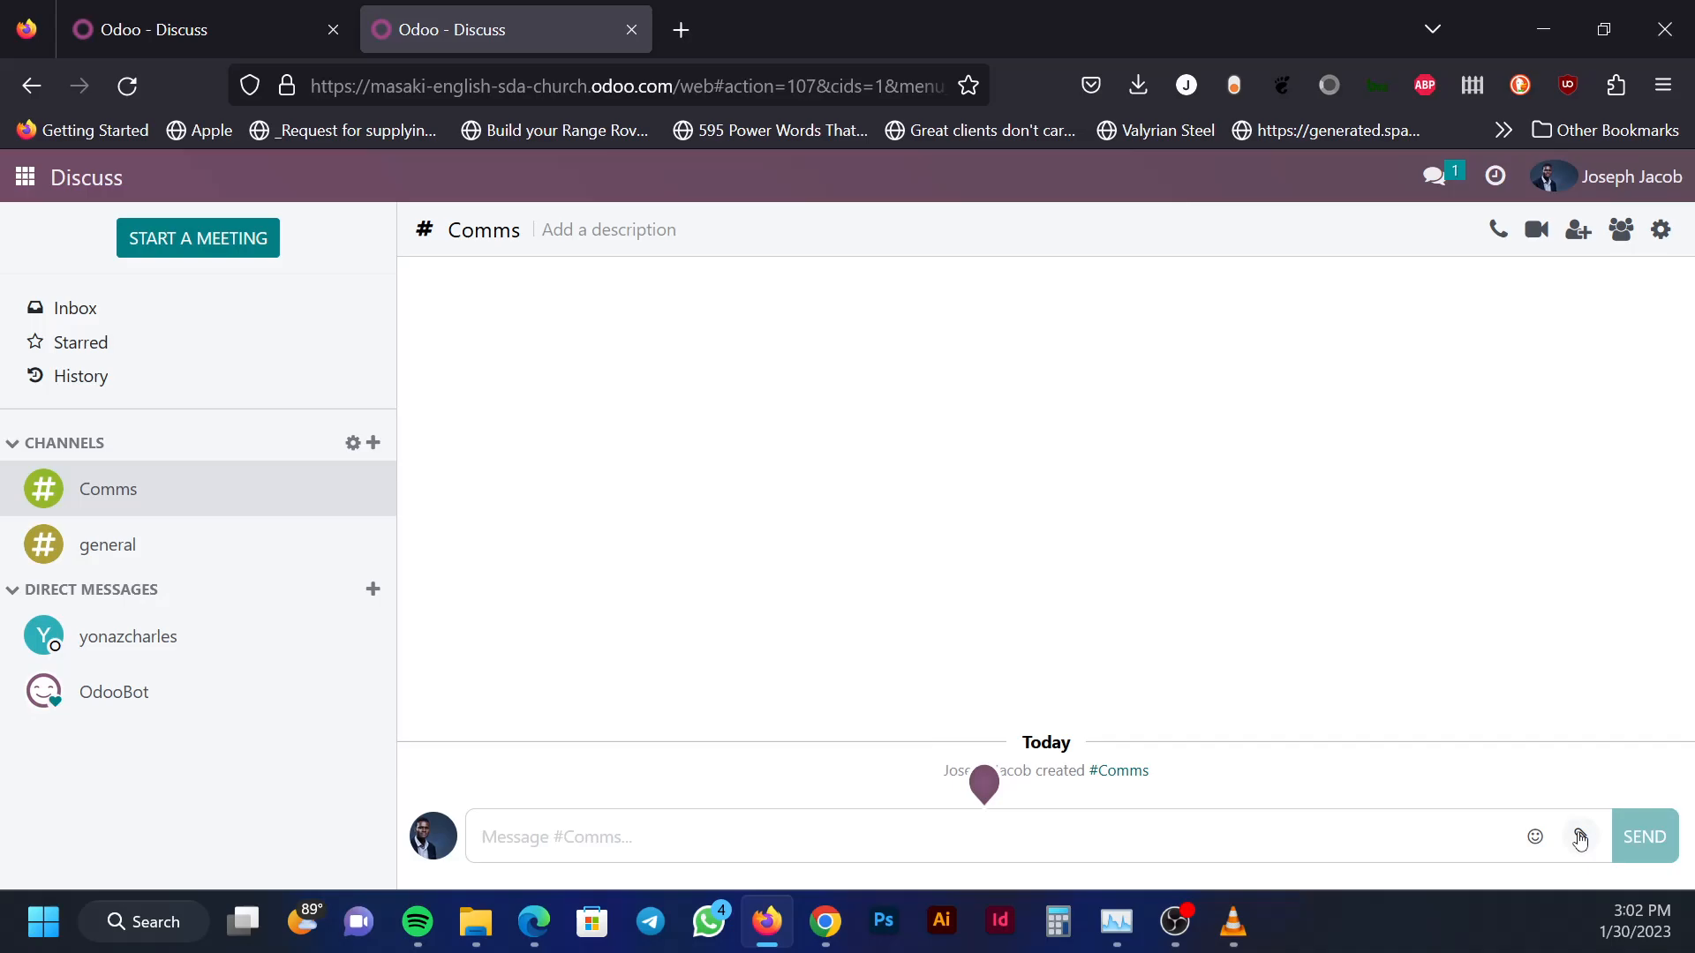
Attach Finance Request Document-Template.pdf and post the message 'Receipt for comms-23-jan-2023'
left_click(1580, 837)
left_click(1145, 214)
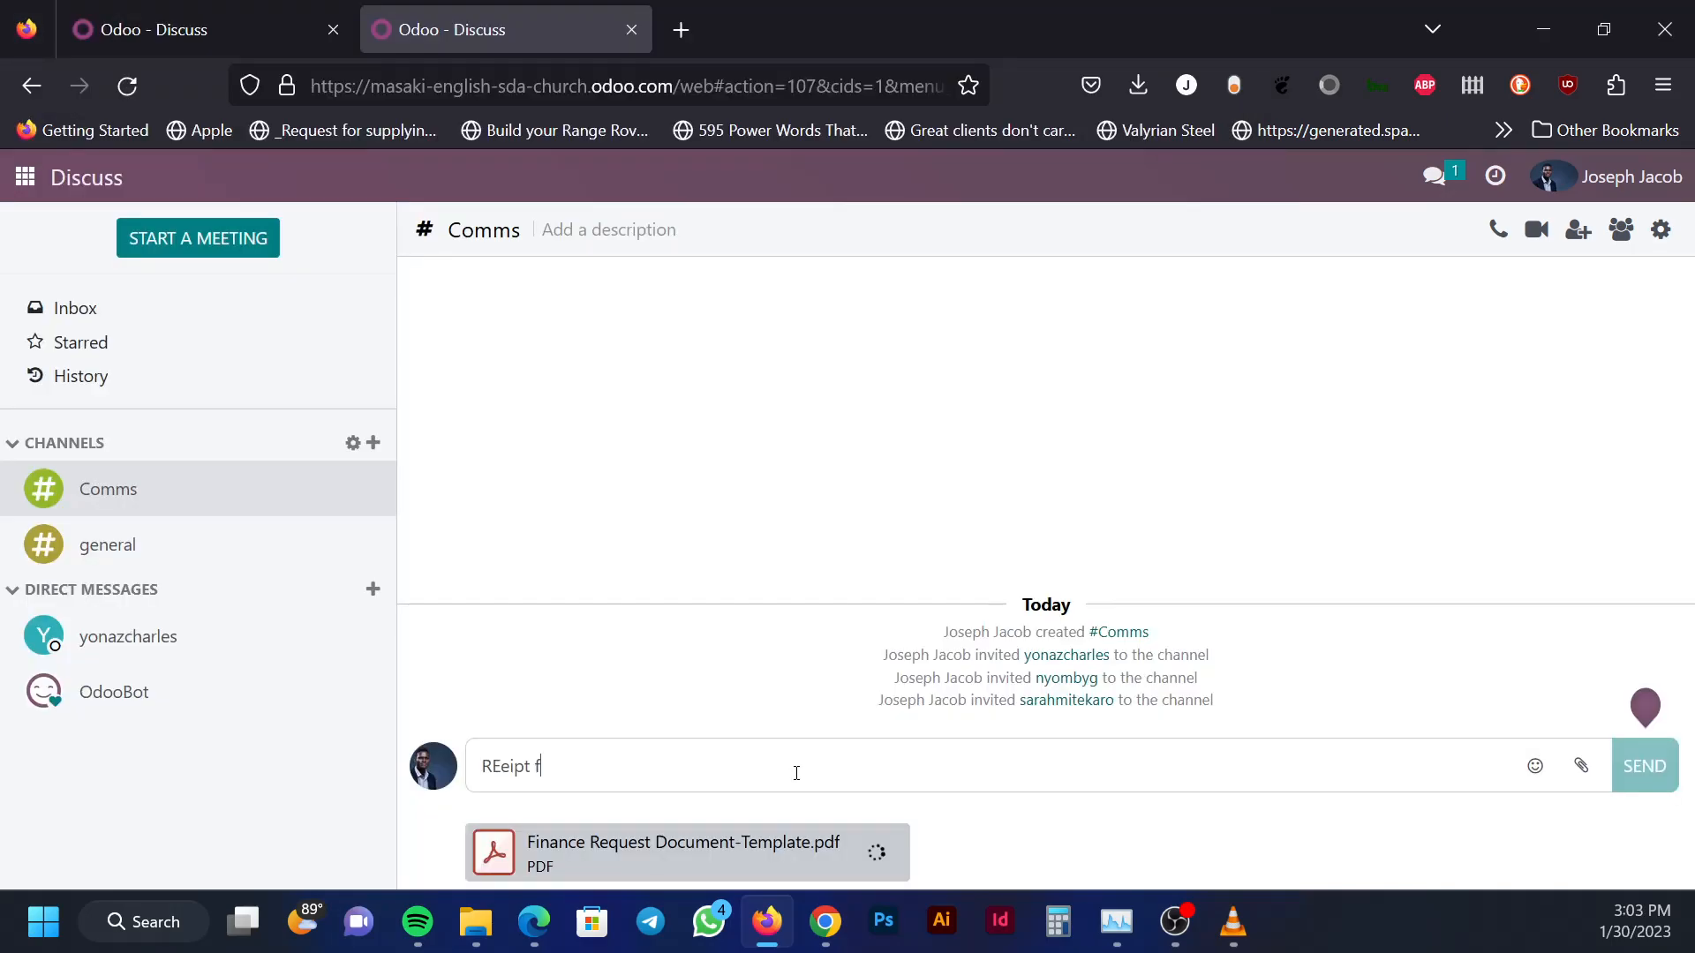
key("BackSpace")
key("BackSpace")
key("BackSpace")
key("BackSpace")
key("BackSpace")
key("BackSpace")
key("BackSpace")
type("eceipt for")
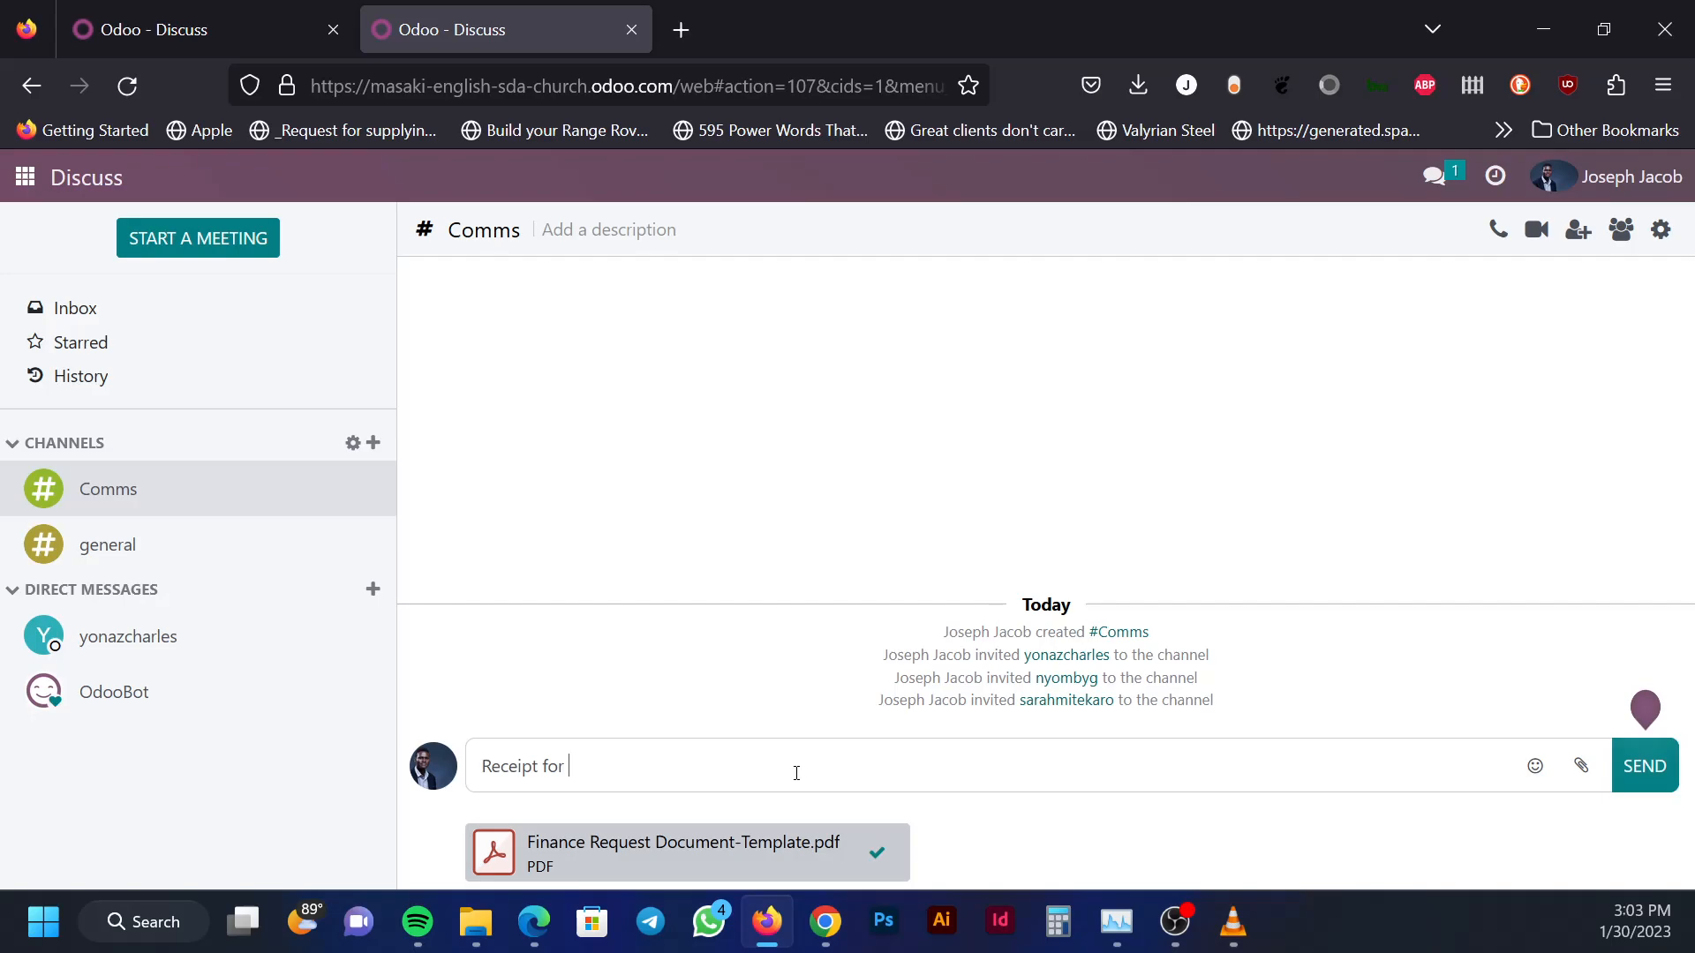
type("c")
type("omms-23-jan-2023")
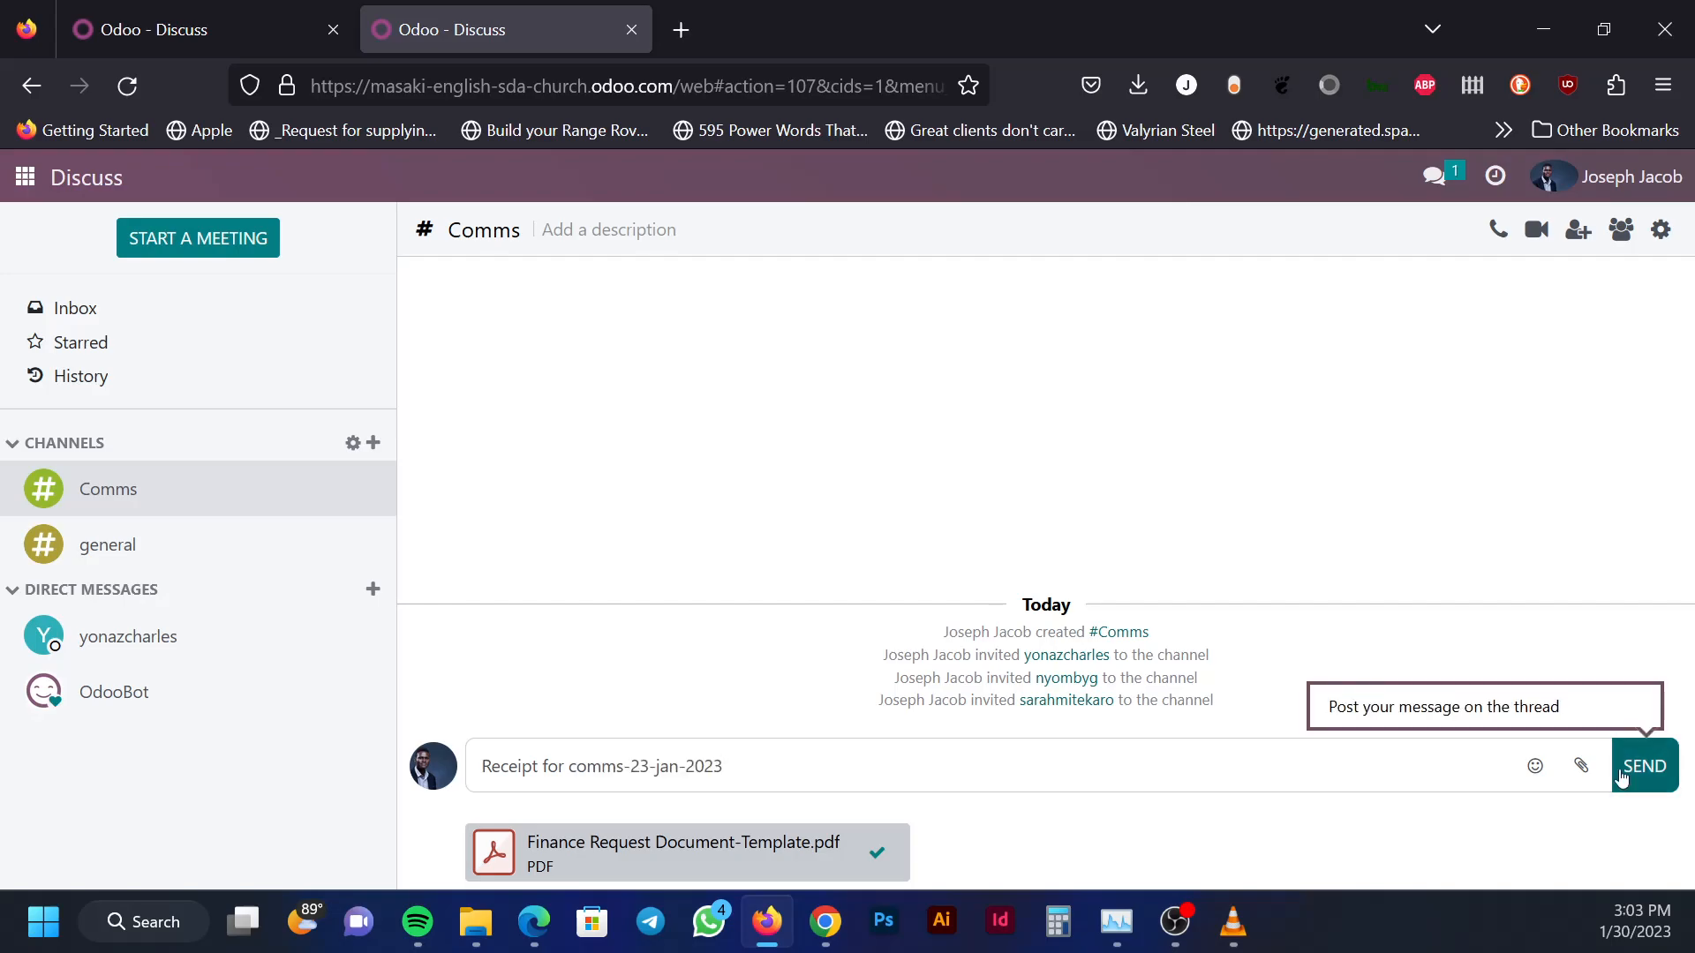
left_click(1622, 777)
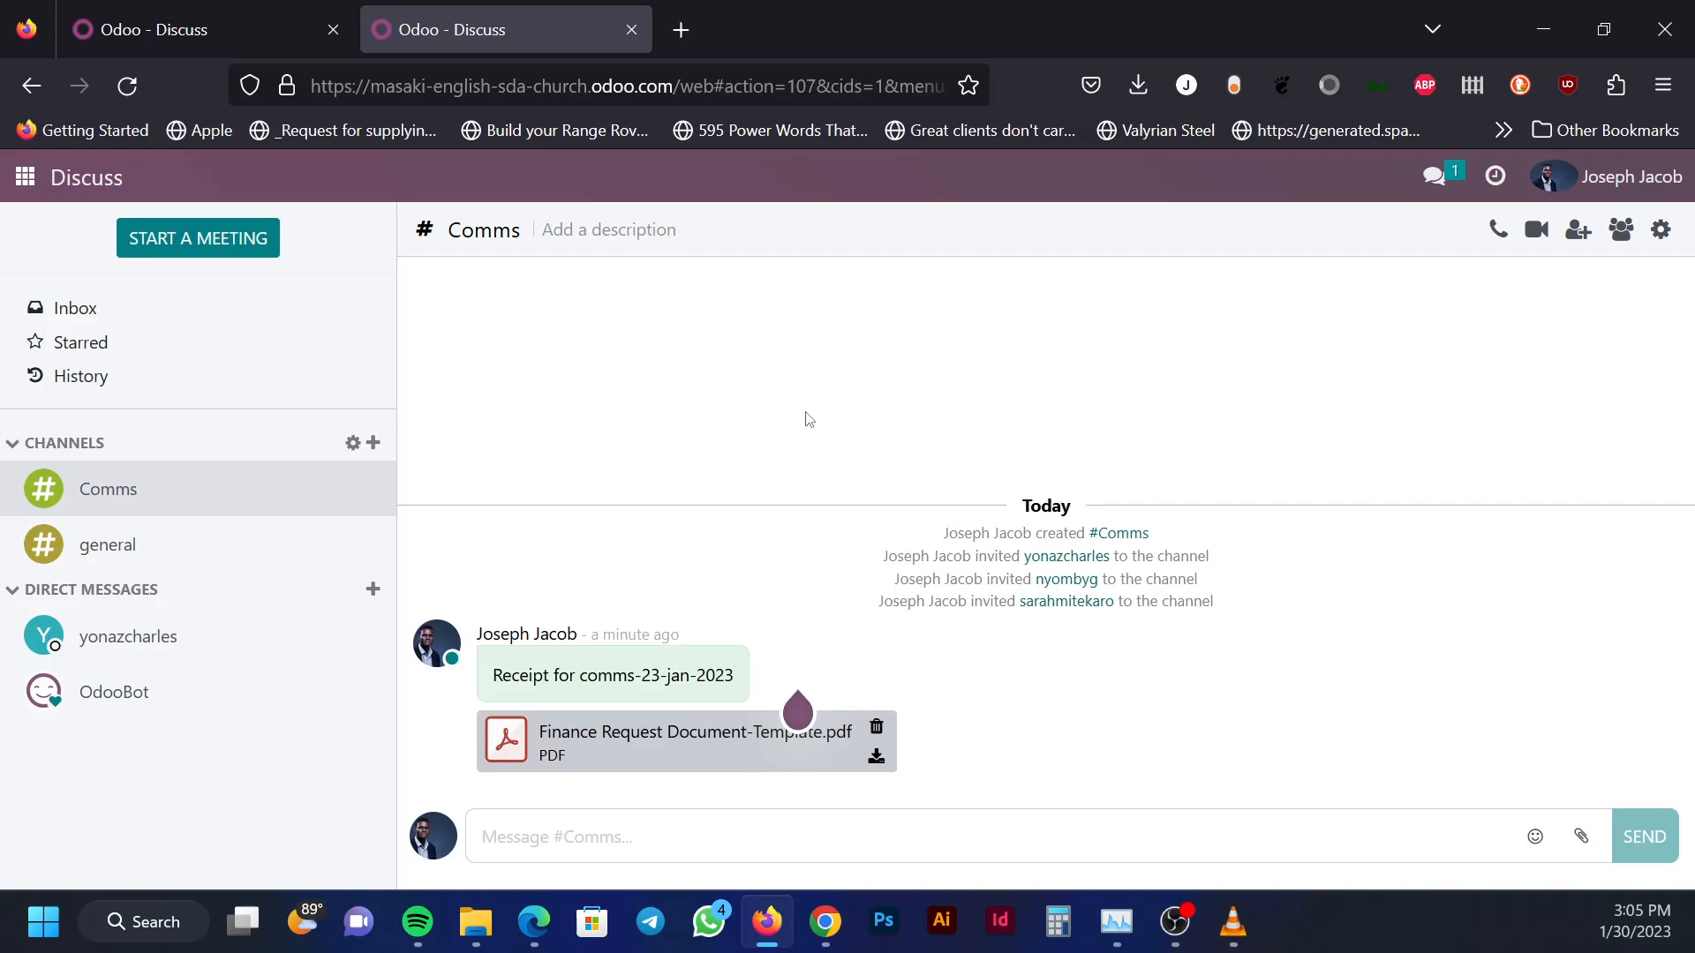
Leave the Comms channel for the Odoo apps home menu
left_click(24, 176)
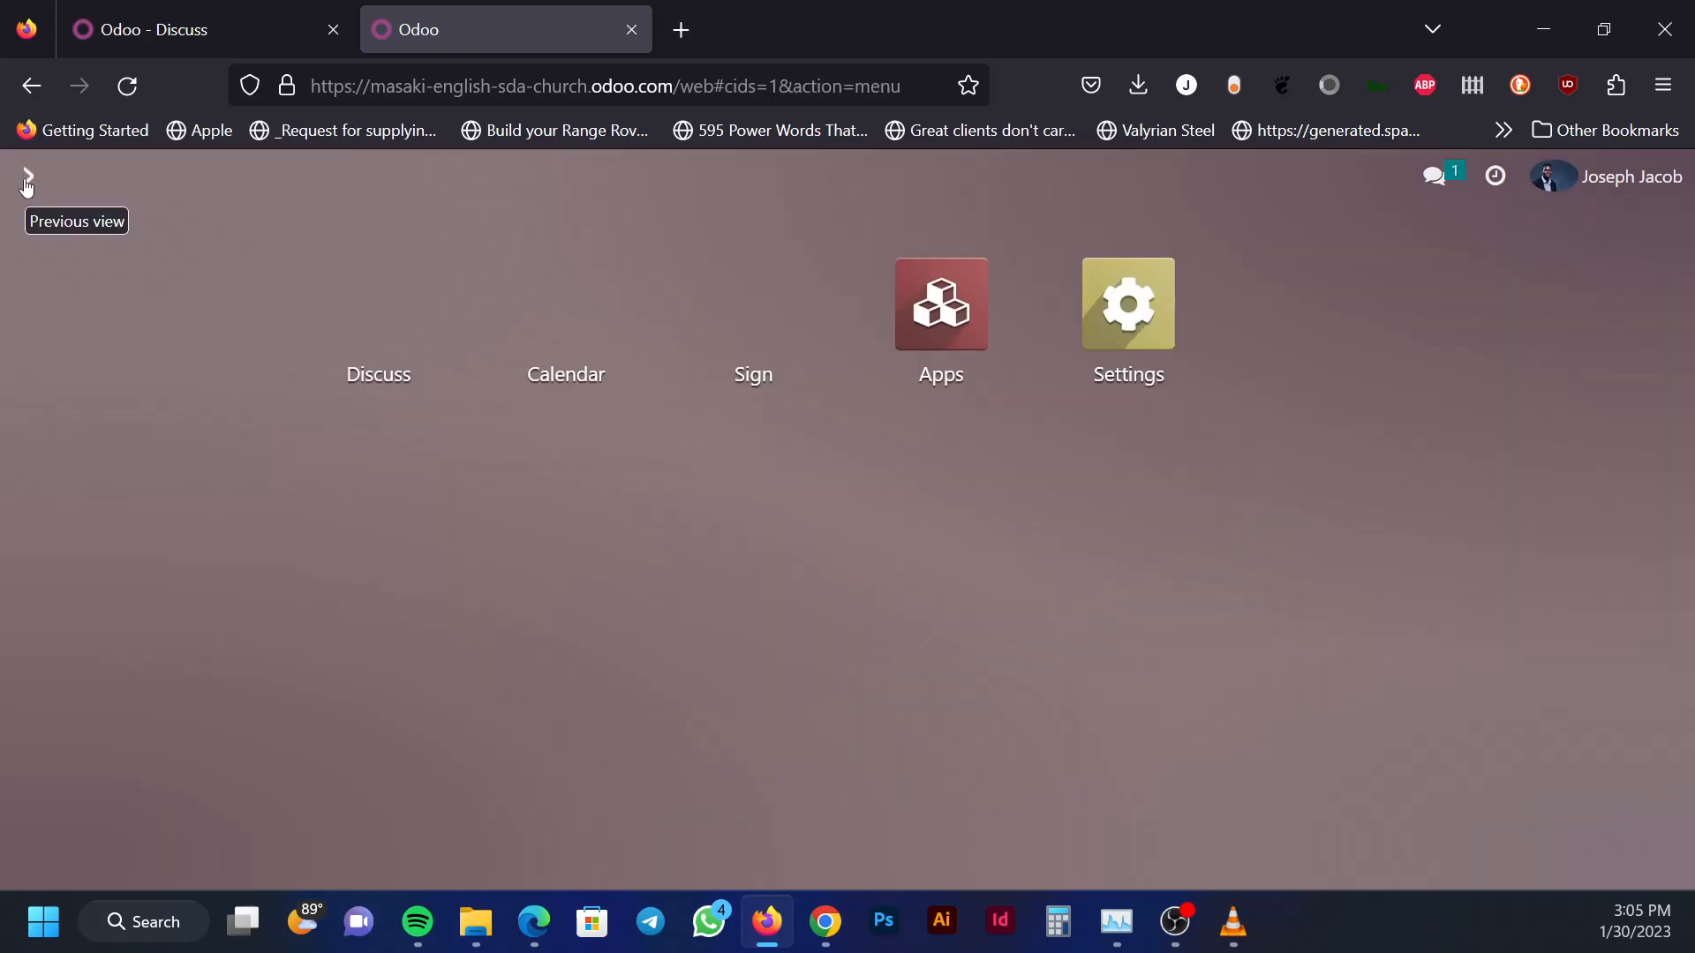